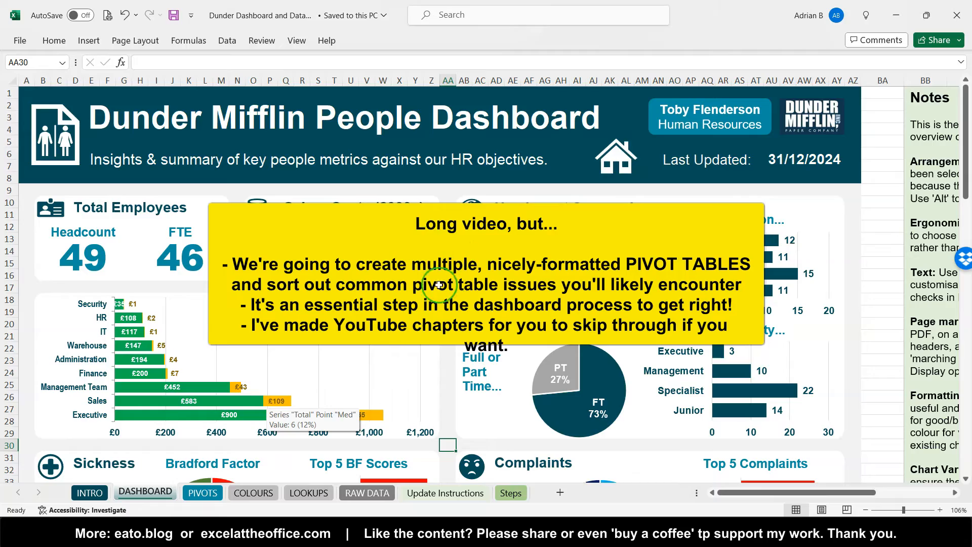
Step: Look over the finished people dashboard and the workbook's INTRO sheet
{"action": "scroll", "coordinate": [349, 374], "scroll_direction": "down", "scroll_amount": 4}
{"action": "scroll", "coordinate": [349, 374], "scroll_direction": "down", "scroll_amount": 6}
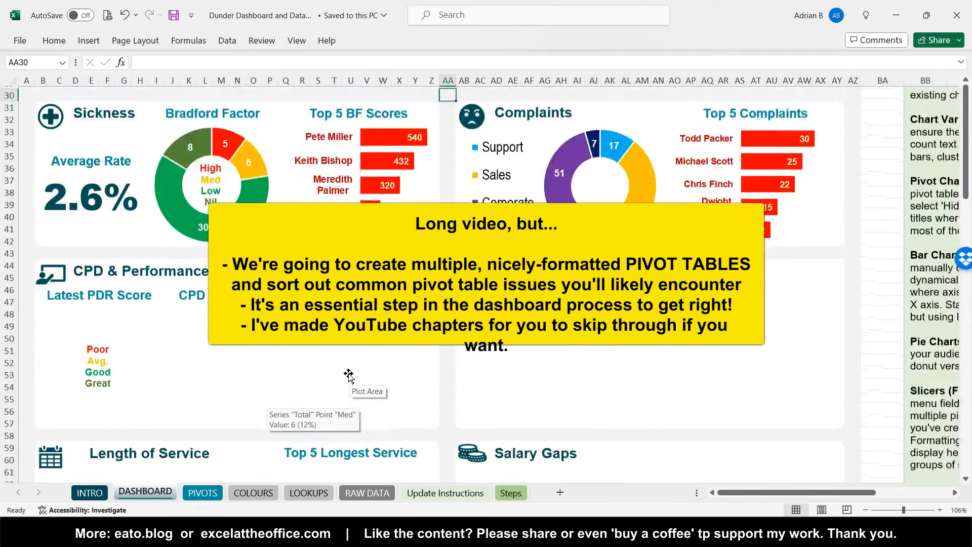
{"action": "scroll", "coordinate": [348, 374], "scroll_direction": "up", "scroll_amount": 10}
{"action": "left_click", "coordinate": [158, 493]}
{"action": "left_click", "coordinate": [90, 493]}
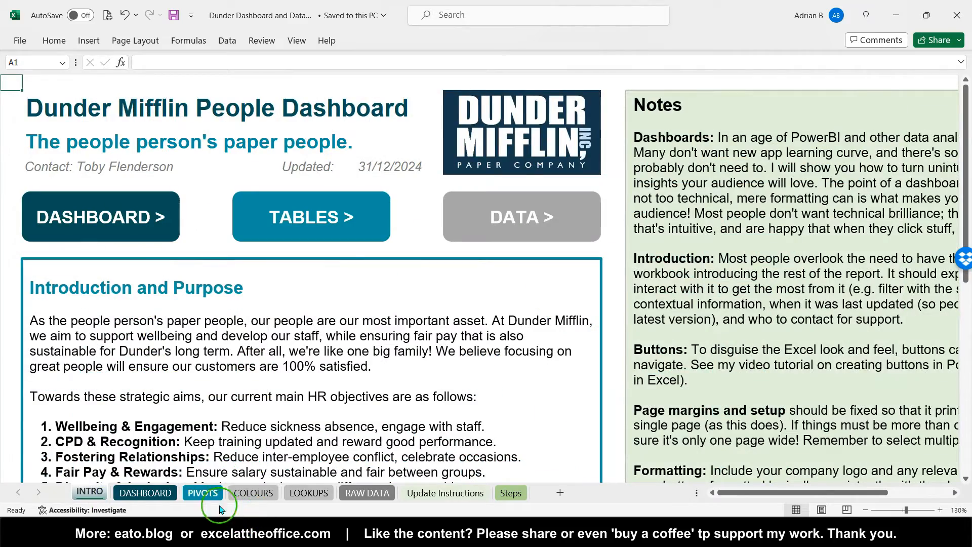
{"action": "left_click", "coordinate": [173, 499]}
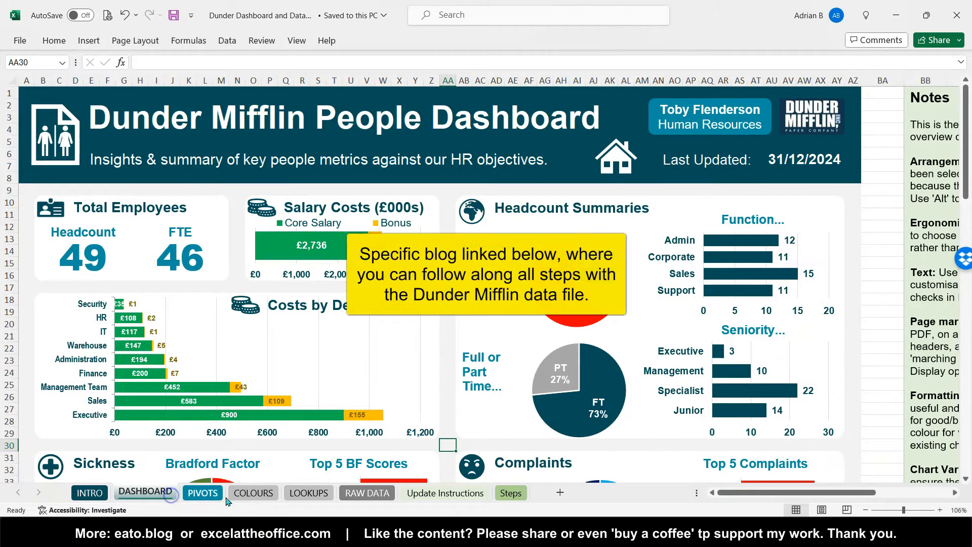
Step: Read the Steps sheet's sections on setting out core worksheets and cleaning up the data
{"action": "left_click", "coordinate": [510, 493]}
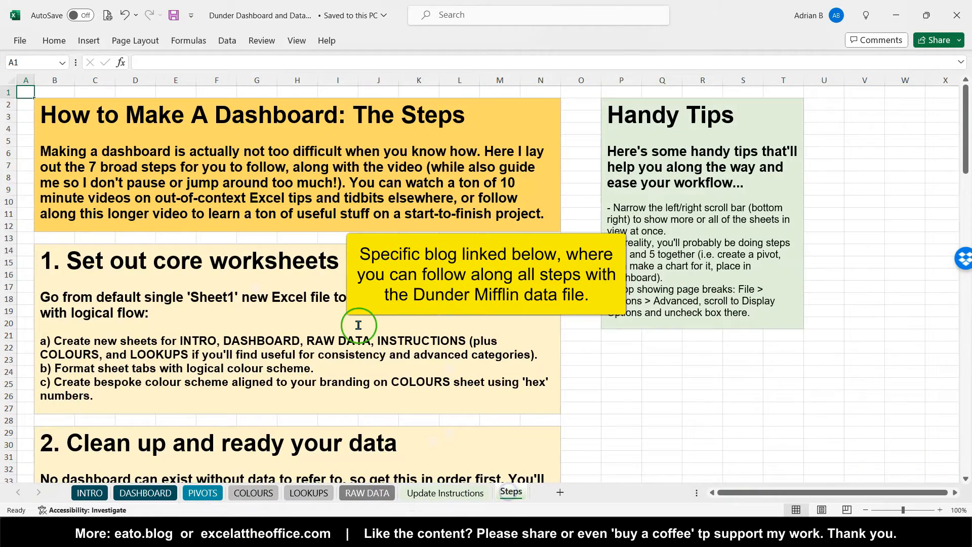
{"action": "scroll", "coordinate": [358, 324], "scroll_direction": "down", "scroll_amount": 3}
{"action": "scroll", "coordinate": [359, 325], "scroll_direction": "down", "scroll_amount": 2}
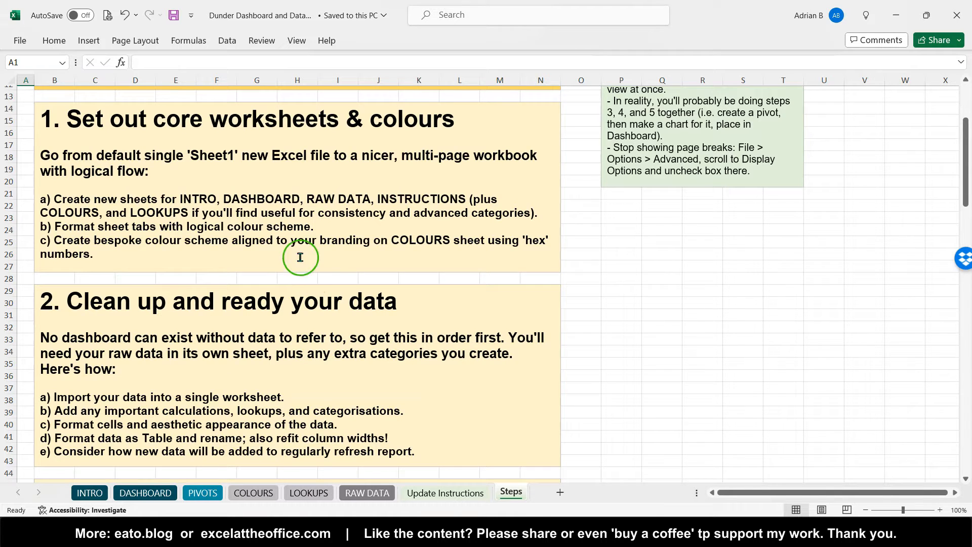
{"action": "scroll", "coordinate": [248, 179], "scroll_direction": "down", "scroll_amount": 5}
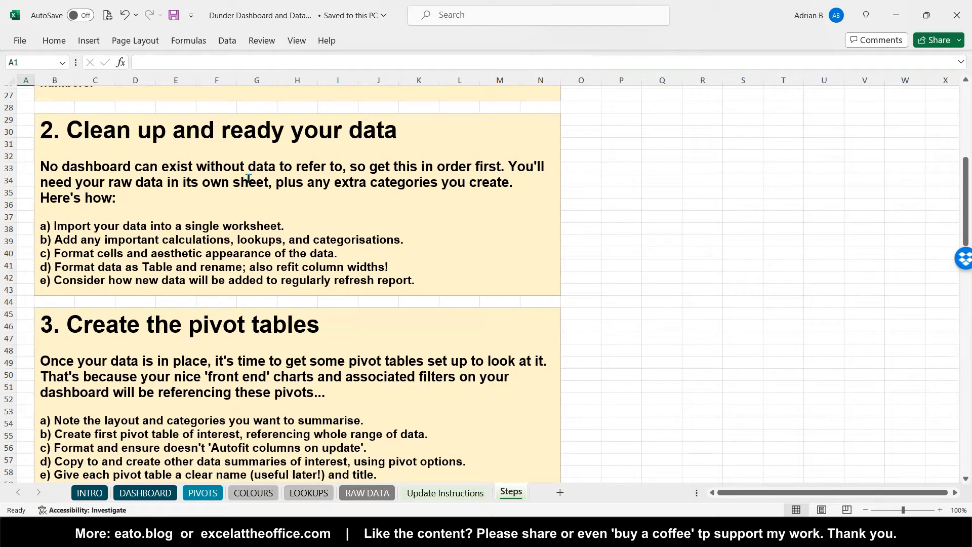
Step: Examine the columns of the RAW DATA sheet, including the added calculation and category columns
{"action": "left_click", "coordinate": [367, 493]}
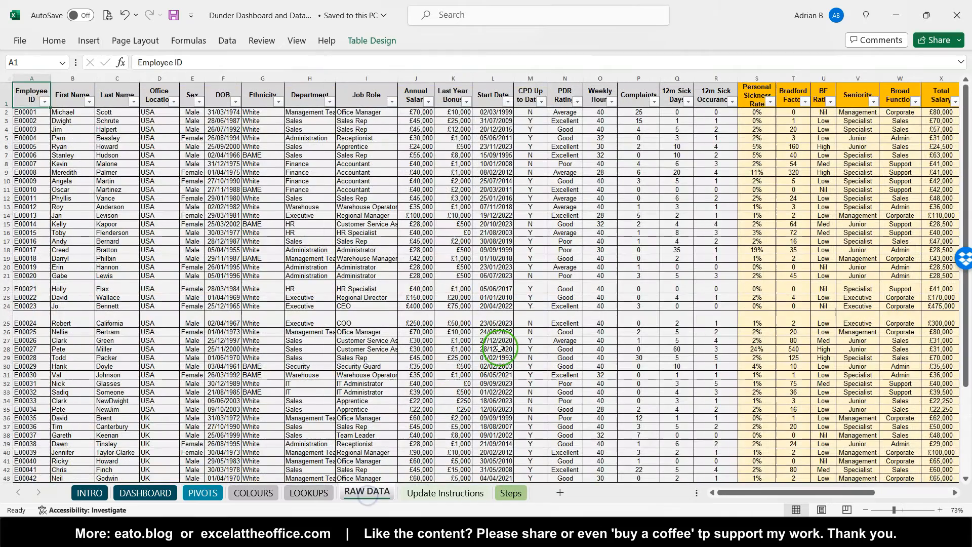
{"action": "scroll", "coordinate": [499, 347], "scroll_direction": "right", "scroll_amount": 4}
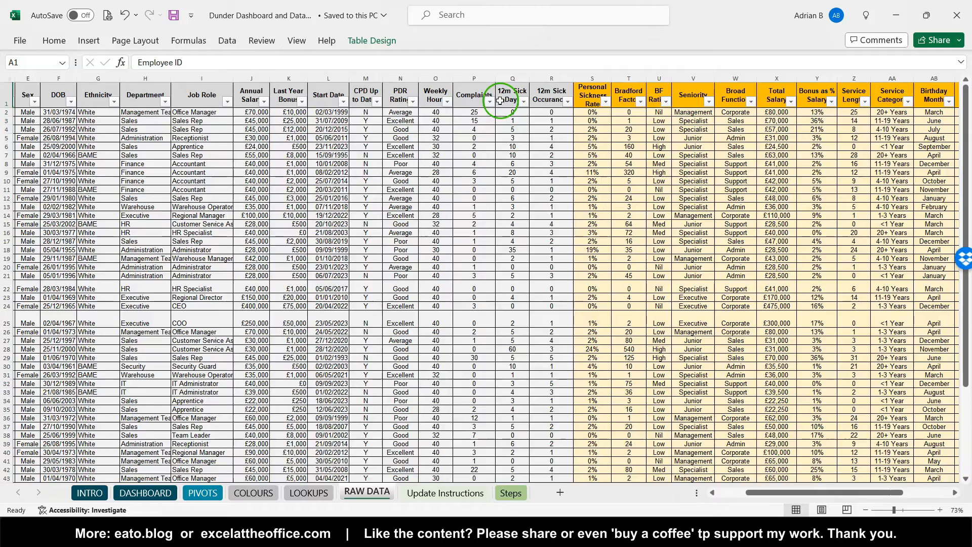
{"action": "scroll", "coordinate": [500, 101], "scroll_direction": "right", "scroll_amount": 5}
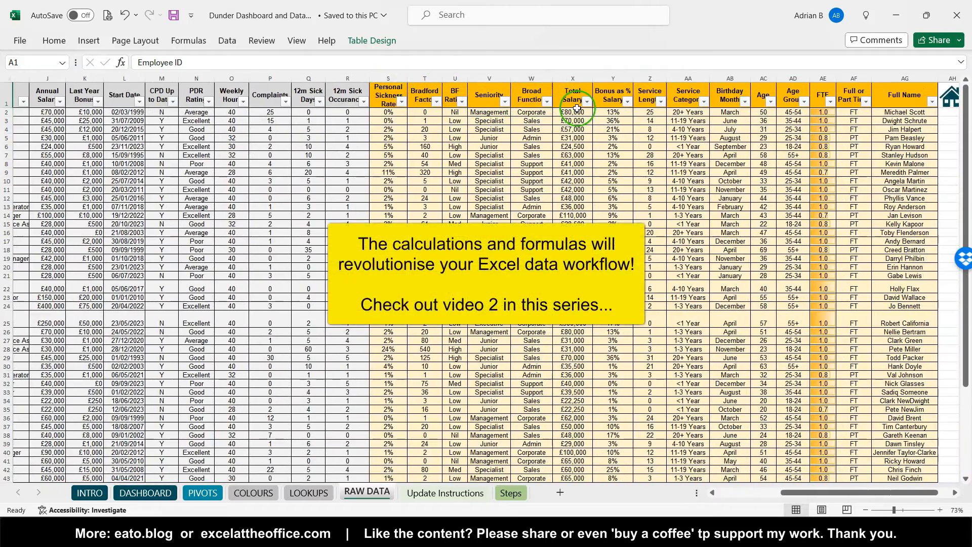
{"action": "scroll", "coordinate": [510, 228], "scroll_direction": "left", "scroll_amount": 9}
Step: Read the section on creating the pivot tables in the Steps sheet
{"action": "left_click", "coordinate": [511, 492]}
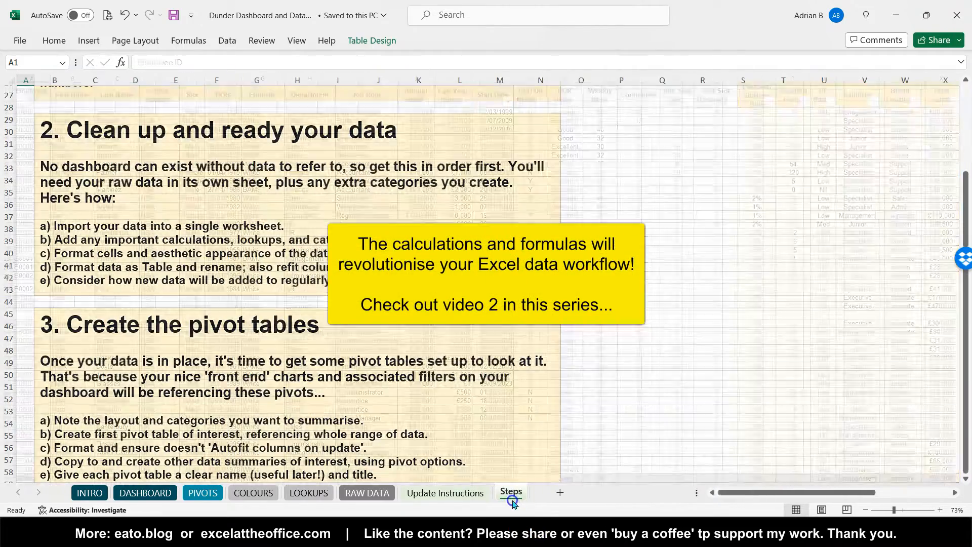
{"action": "scroll", "coordinate": [357, 368], "scroll_direction": "down", "scroll_amount": 6}
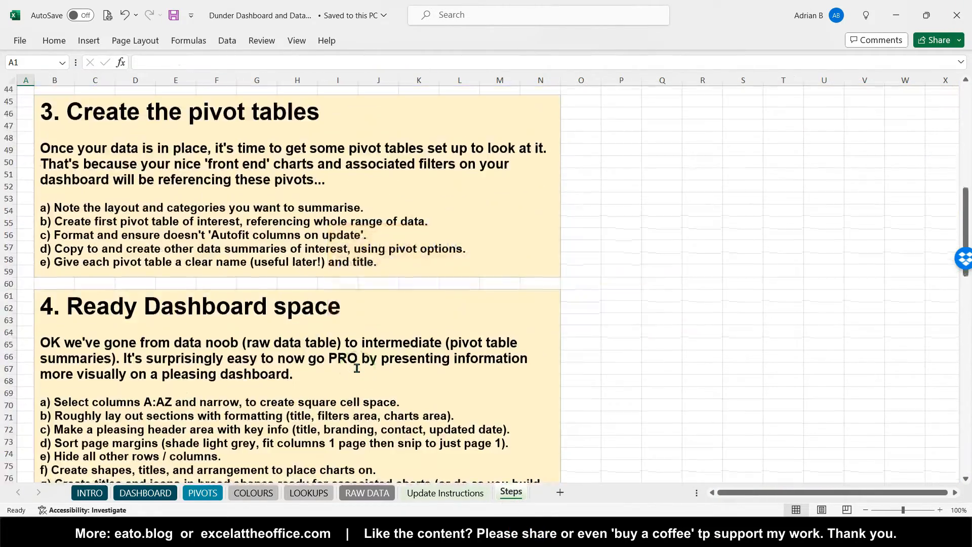
{"action": "scroll", "coordinate": [357, 368], "scroll_direction": "up", "scroll_amount": 1}
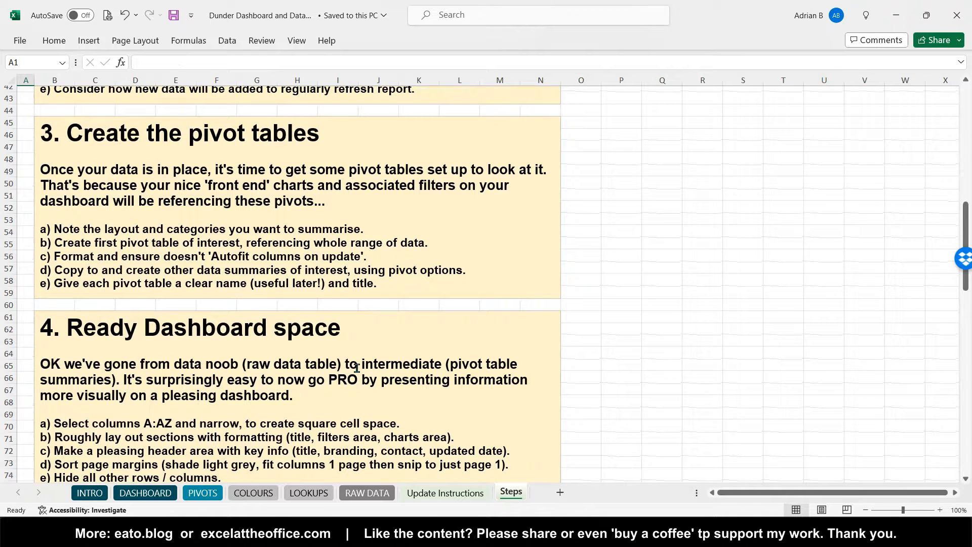
Step: Examine the finished PIVOTS sheet's employee overview and salary cost tables, including headcount, FTE, function and department
{"action": "left_click", "coordinate": [208, 493]}
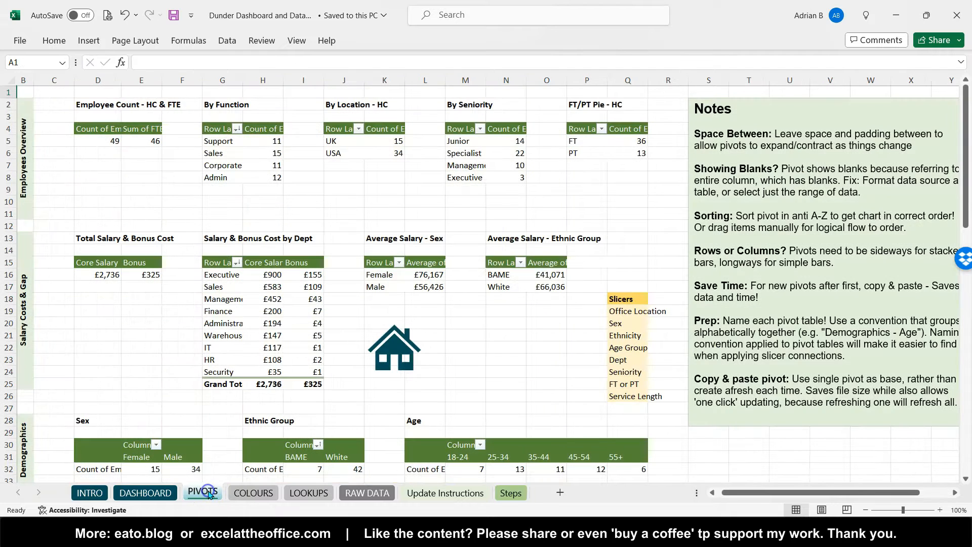
{"action": "mouse_move", "coordinate": [252, 296]}
{"action": "left_click", "coordinate": [111, 146]}
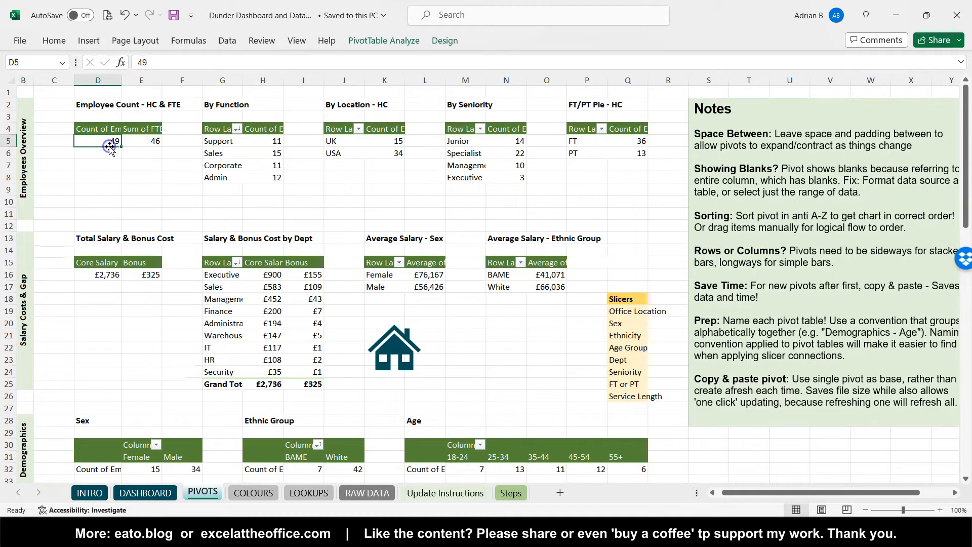
{"action": "left_click", "coordinate": [136, 137]}
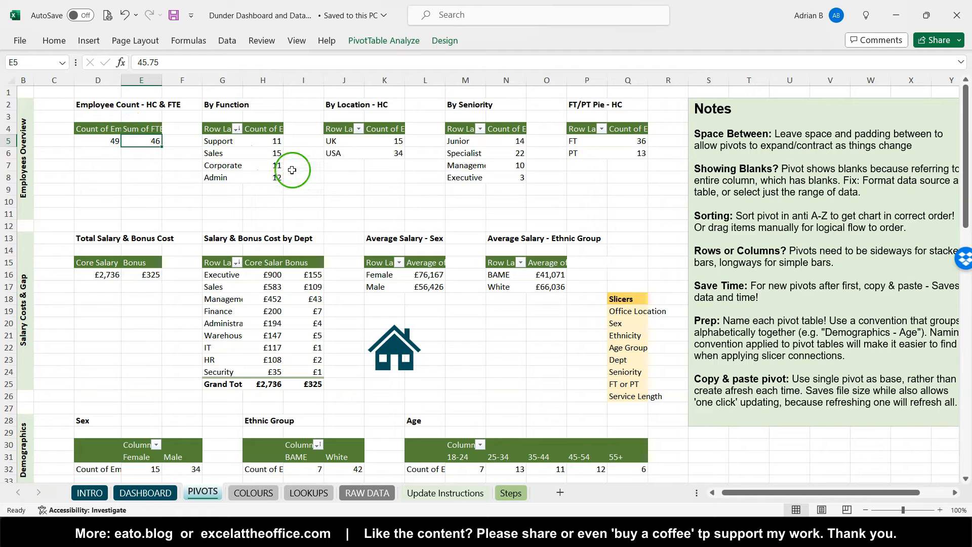
{"action": "left_click", "coordinate": [274, 155]}
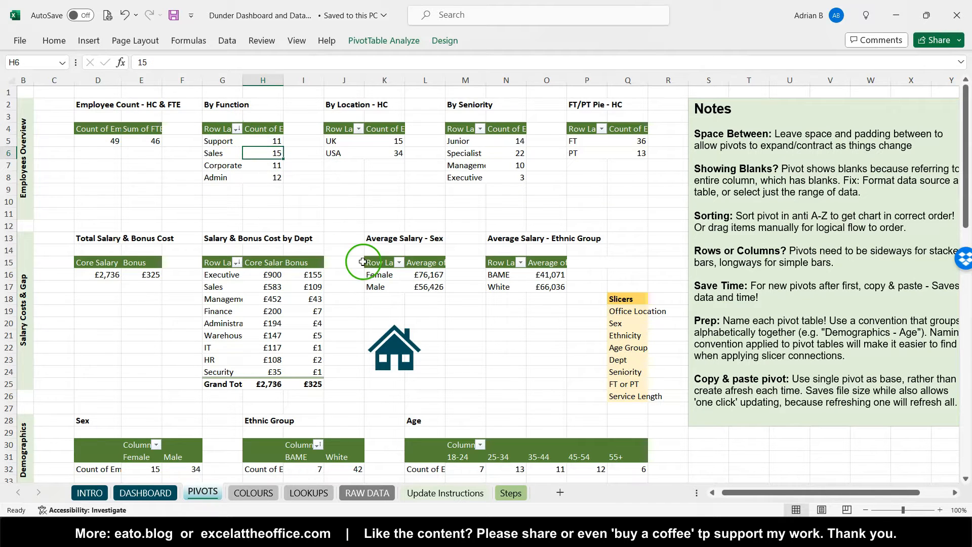
{"action": "left_click", "coordinate": [309, 271]}
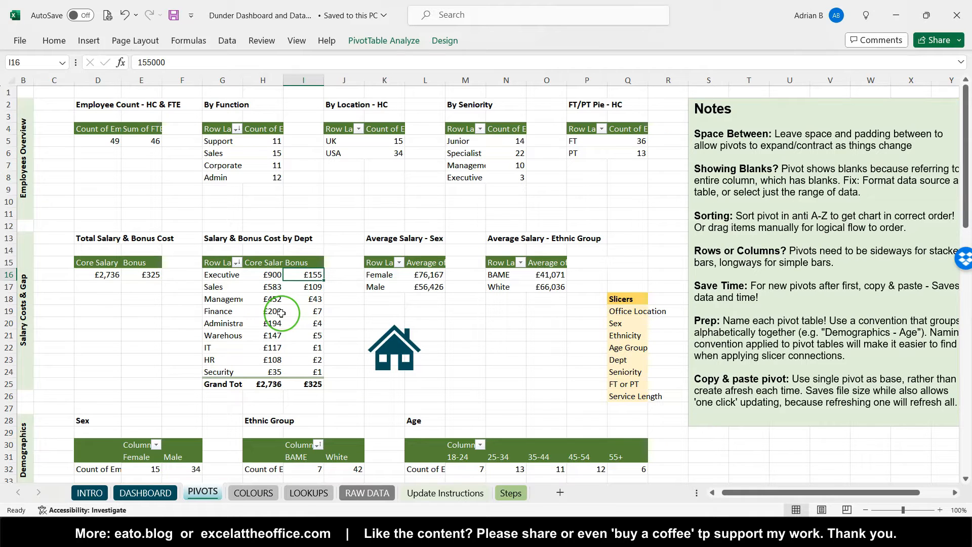
{"action": "left_click", "coordinate": [289, 376]}
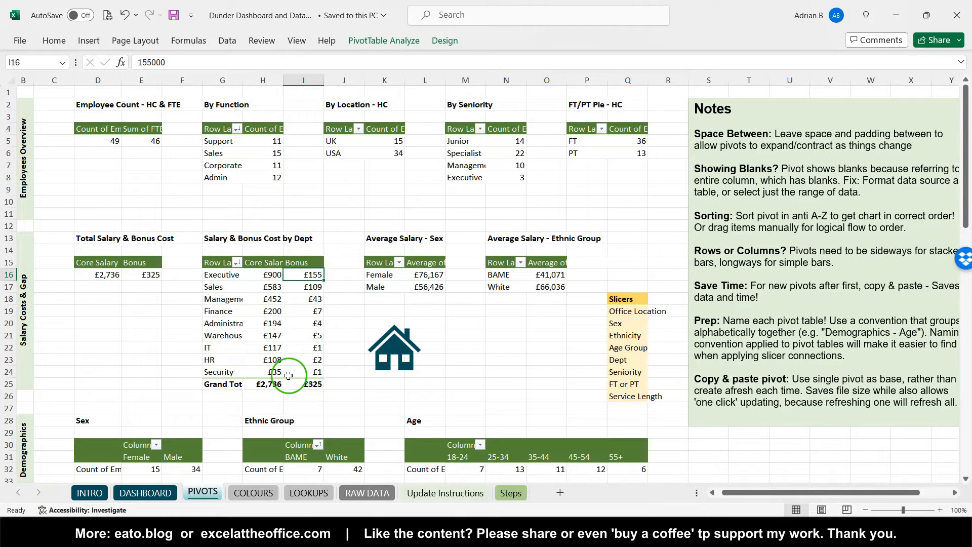
{"action": "left_click", "coordinate": [31, 93]}
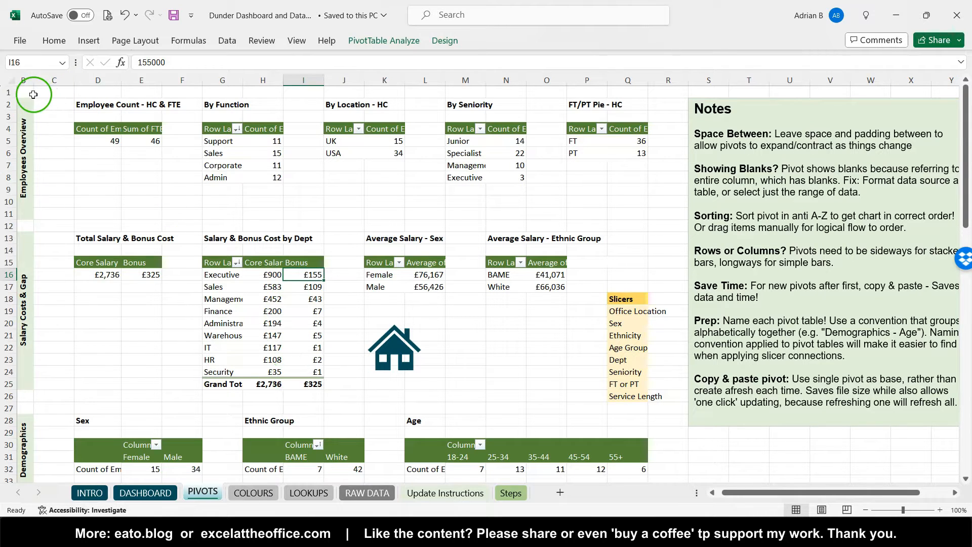
Step: Switch to the Dunder Dashboard Follow Along workbook, check its DATA and PIVOTS sheets, and return to DATA
{"action": "mouse_move", "coordinate": [225, 531]}
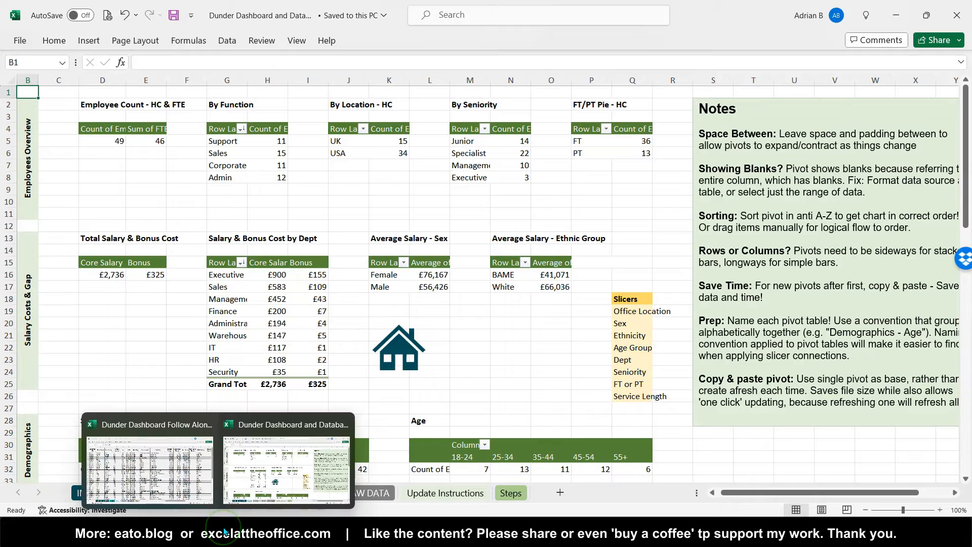
{"action": "left_click", "coordinate": [178, 455]}
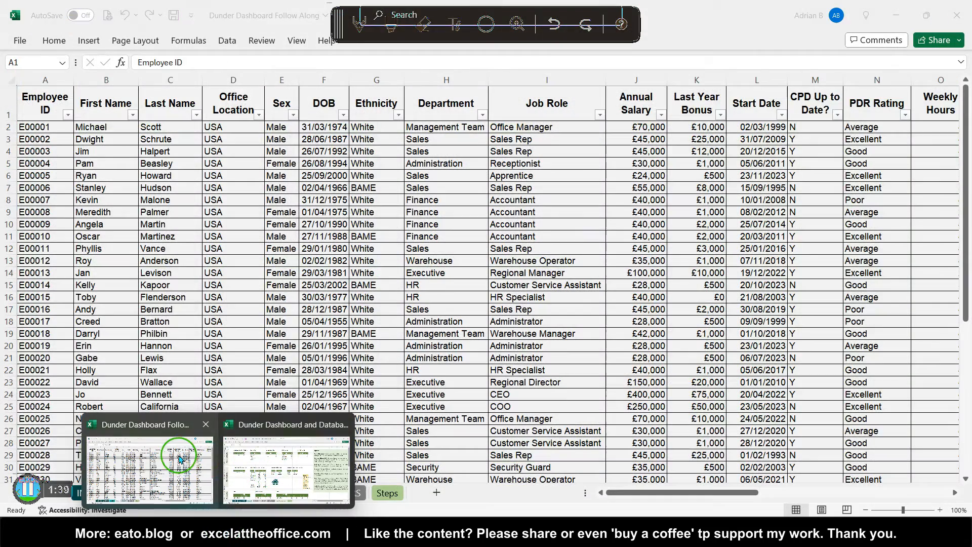
{"action": "scroll", "coordinate": [304, 325], "scroll_direction": "right", "scroll_amount": 10}
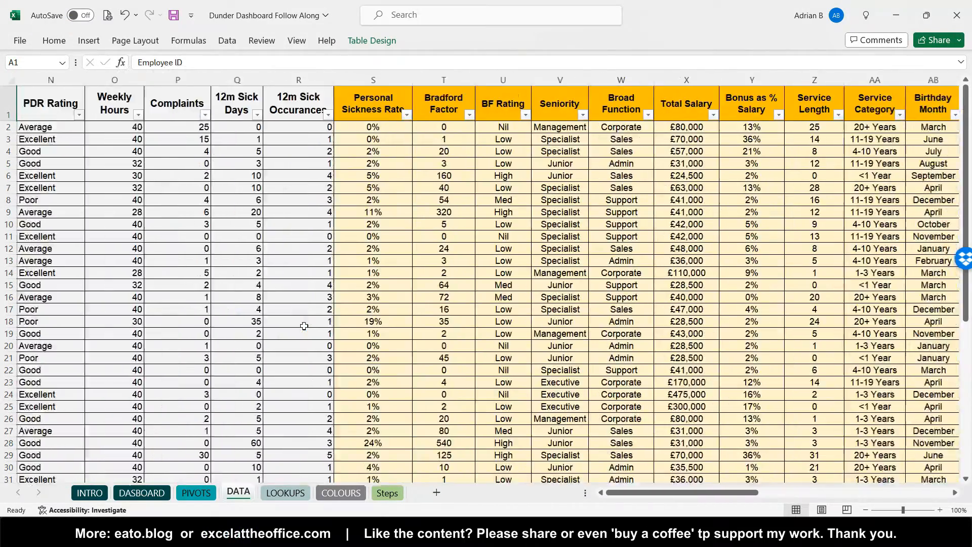
{"action": "scroll", "coordinate": [303, 326], "scroll_direction": "left", "scroll_amount": 10}
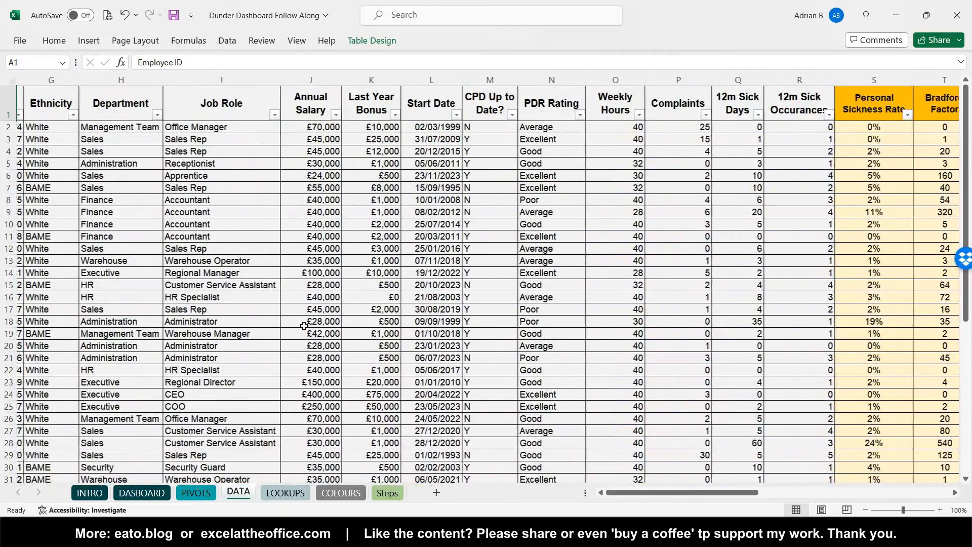
{"action": "scroll", "coordinate": [175, 402], "scroll_direction": "left", "scroll_amount": 4}
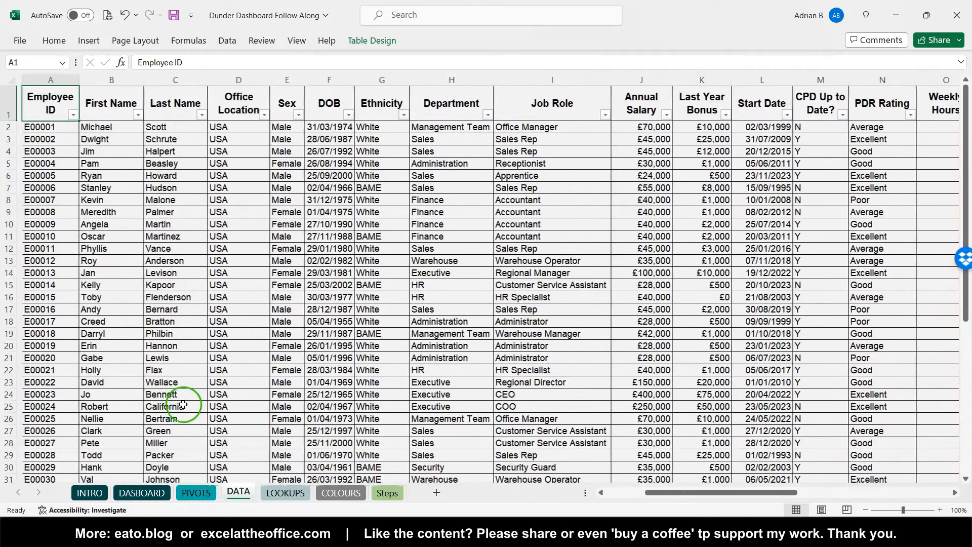
{"action": "left_click", "coordinate": [202, 500]}
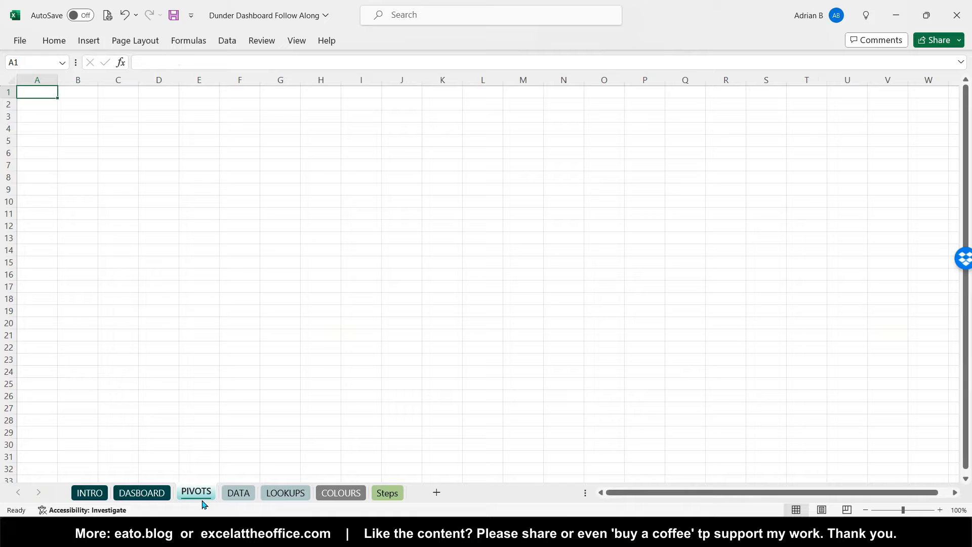
{"action": "left_click", "coordinate": [236, 495]}
{"action": "left_click", "coordinate": [236, 496]}
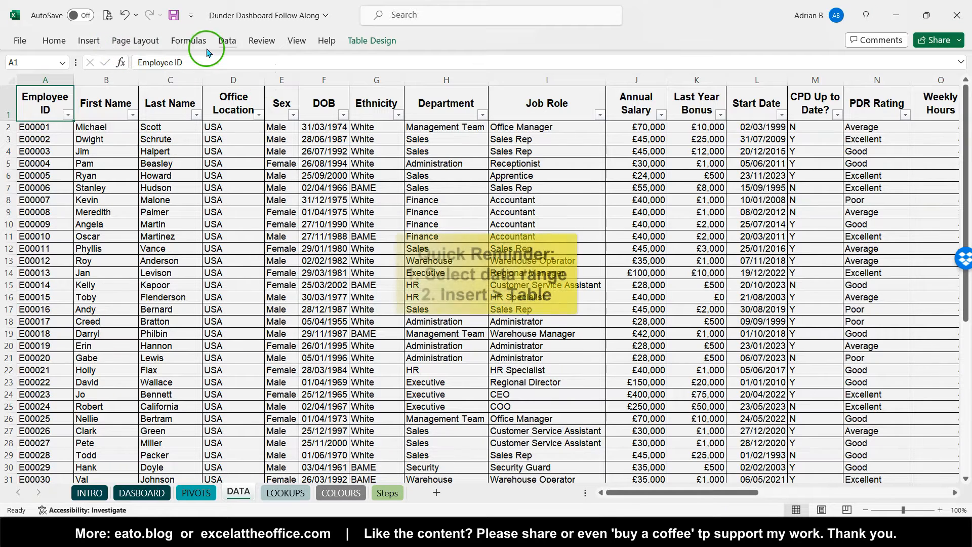
Step: Show the Insert commands and set the ribbon to always be shown
{"action": "left_click", "coordinate": [89, 40]}
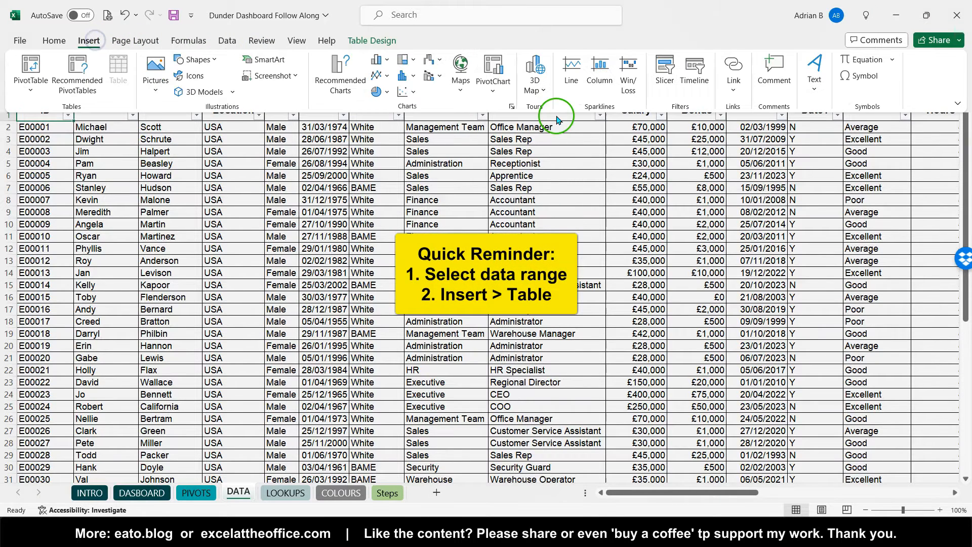
{"action": "left_click", "coordinate": [958, 103]}
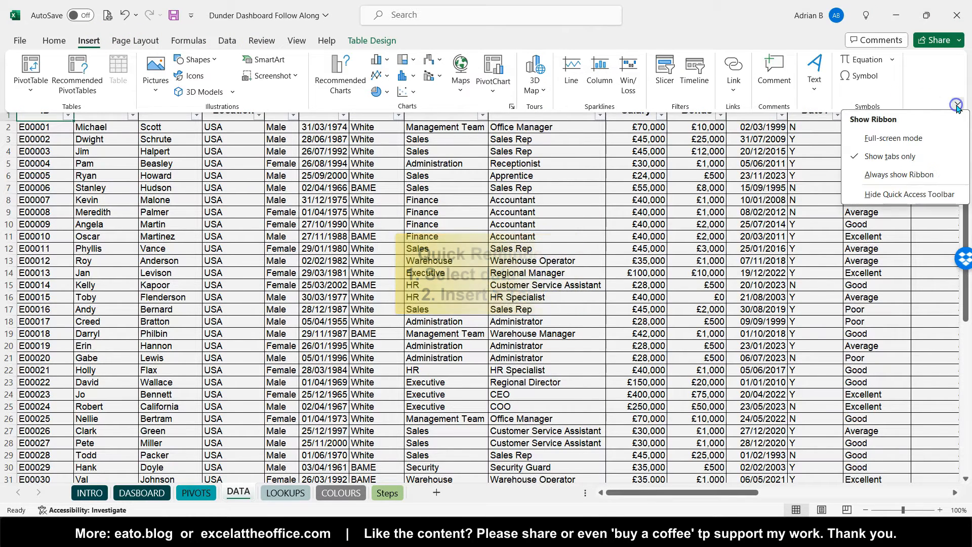
{"action": "left_click", "coordinate": [911, 174]}
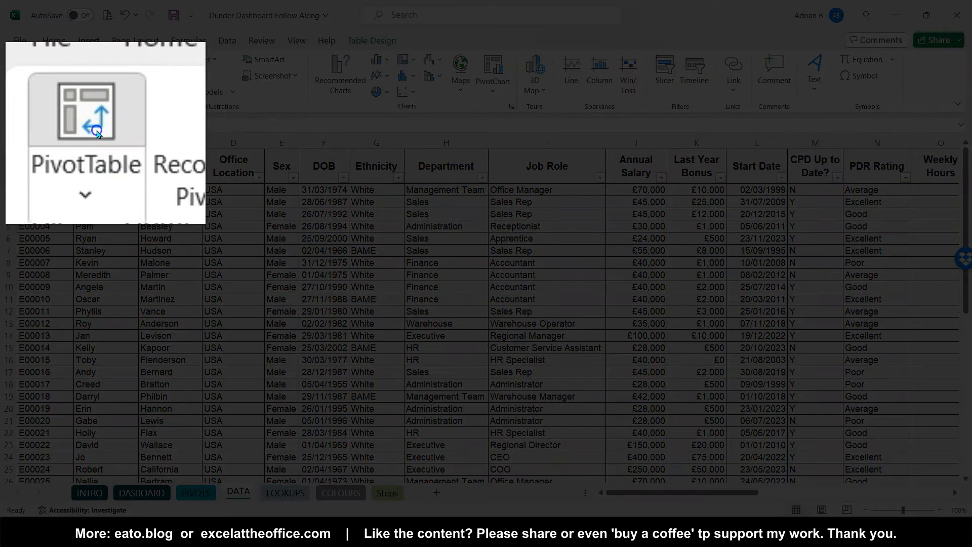
Step: Insert a pivot table based on the PeopleData table in cell C2 of the existing PIVOTS sheet
{"action": "left_click", "coordinate": [35, 79]}
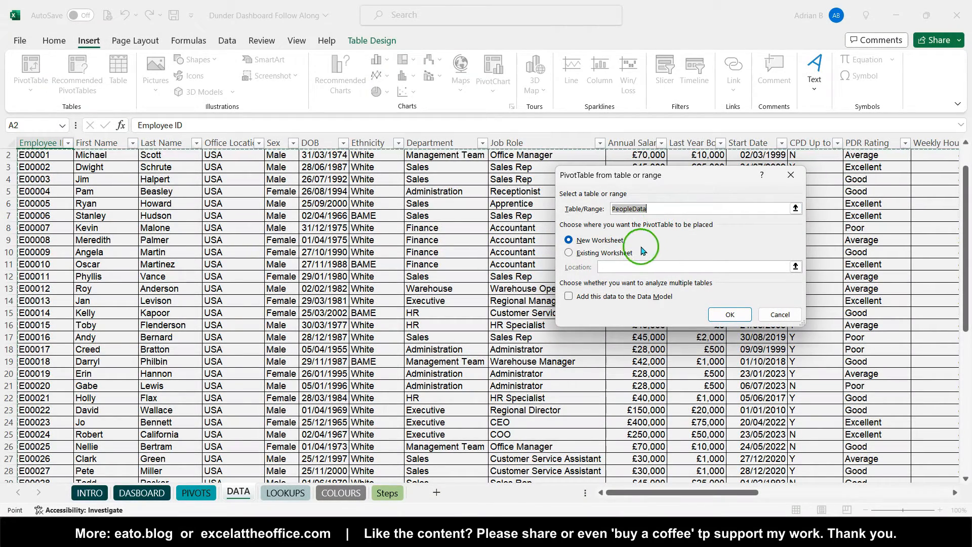
{"action": "left_click", "coordinate": [656, 211]}
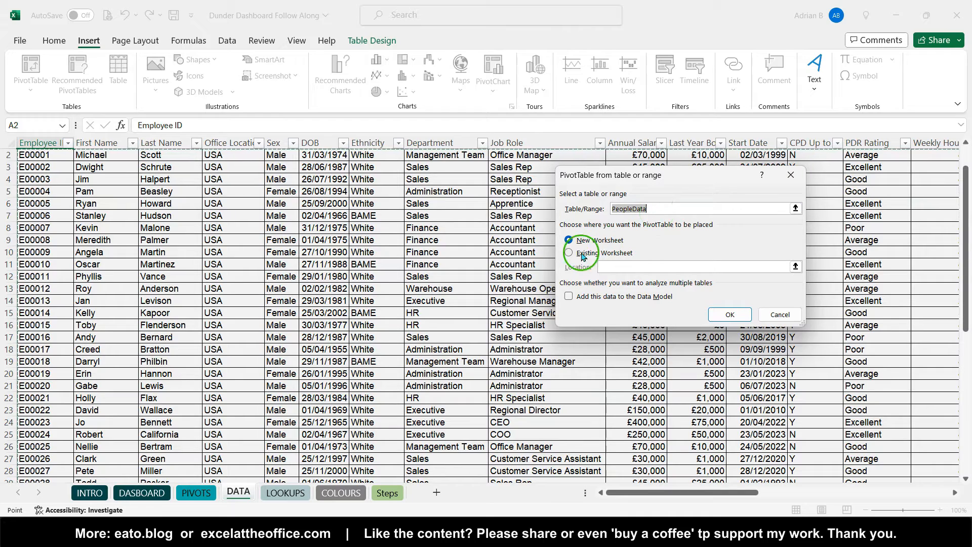
{"action": "scroll", "coordinate": [843, 297], "scroll_direction": "down", "scroll_amount": 1}
{"action": "scroll", "coordinate": [843, 314], "scroll_direction": "up", "scroll_amount": 5}
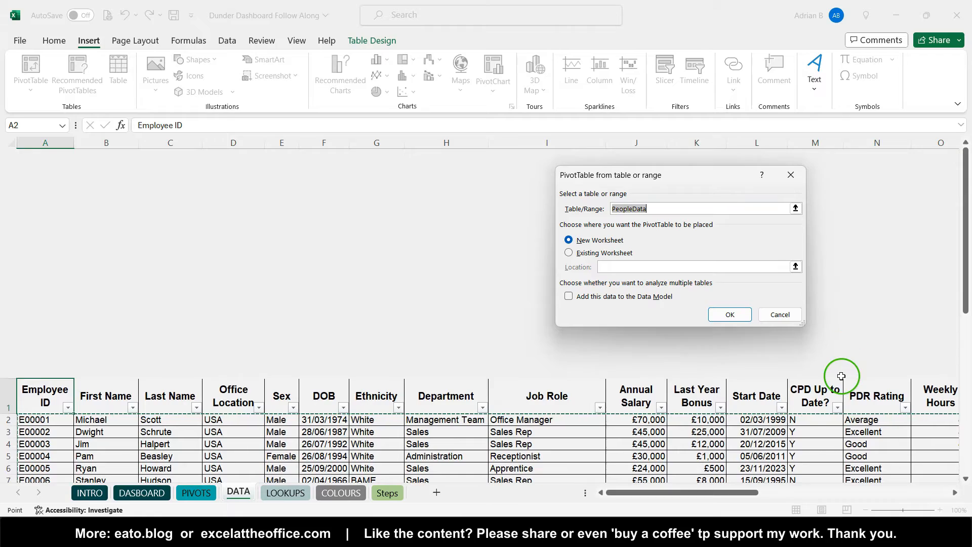
{"action": "scroll", "coordinate": [833, 400], "scroll_direction": "down", "scroll_amount": 4}
{"action": "scroll", "coordinate": [830, 413], "scroll_direction": "up", "scroll_amount": 1}
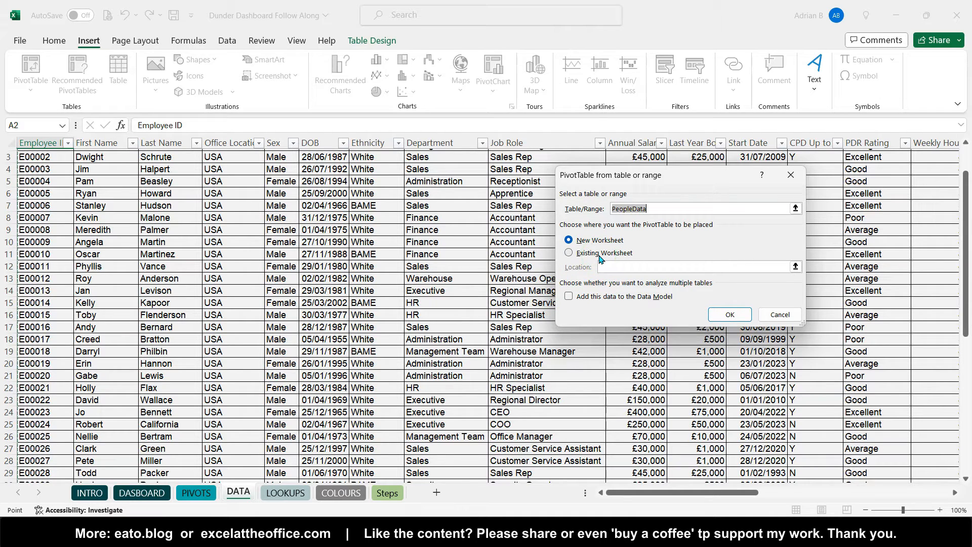
{"action": "scroll", "coordinate": [408, 293], "scroll_direction": "down", "scroll_amount": 6}
{"action": "scroll", "coordinate": [517, 269], "scroll_direction": "up", "scroll_amount": 3}
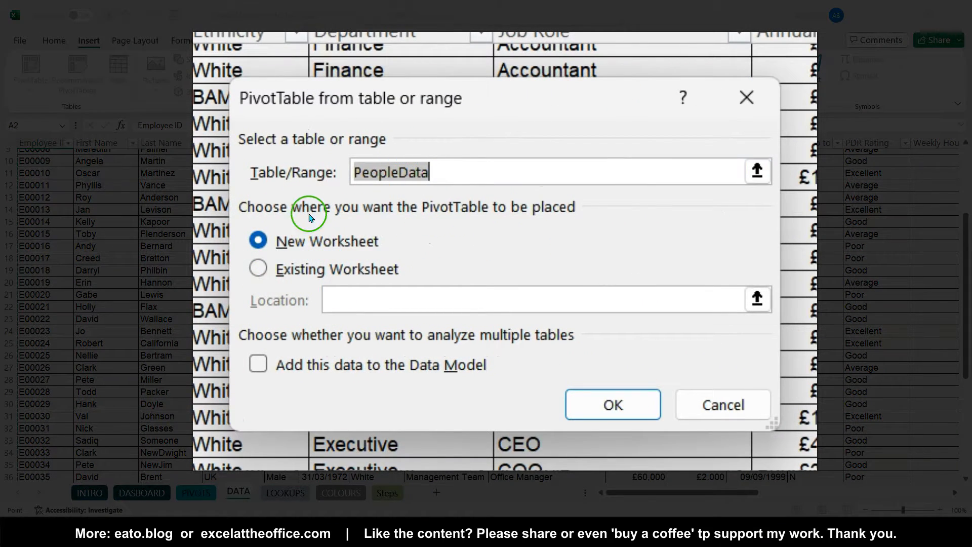
{"action": "left_click", "coordinate": [261, 271]}
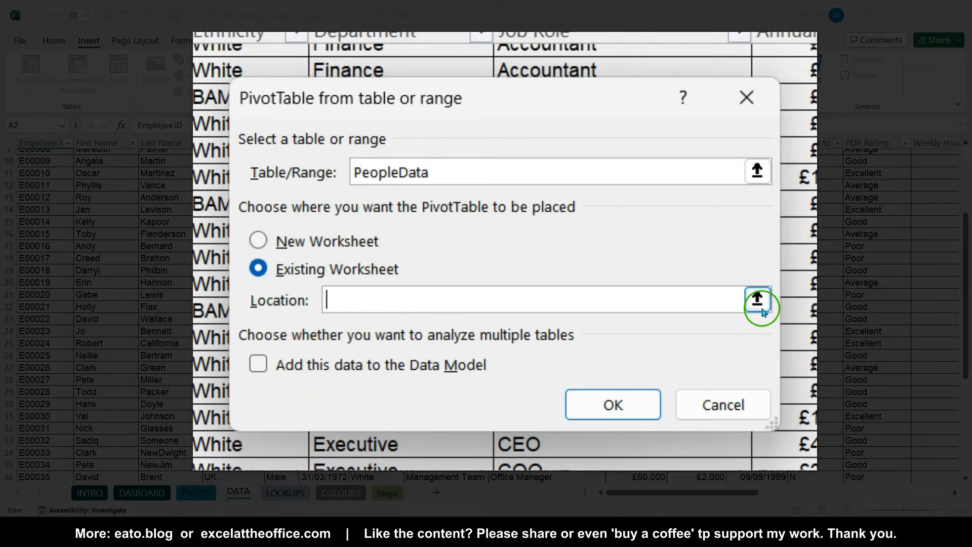
{"action": "left_click", "coordinate": [763, 310]}
{"action": "left_click", "coordinate": [188, 497]}
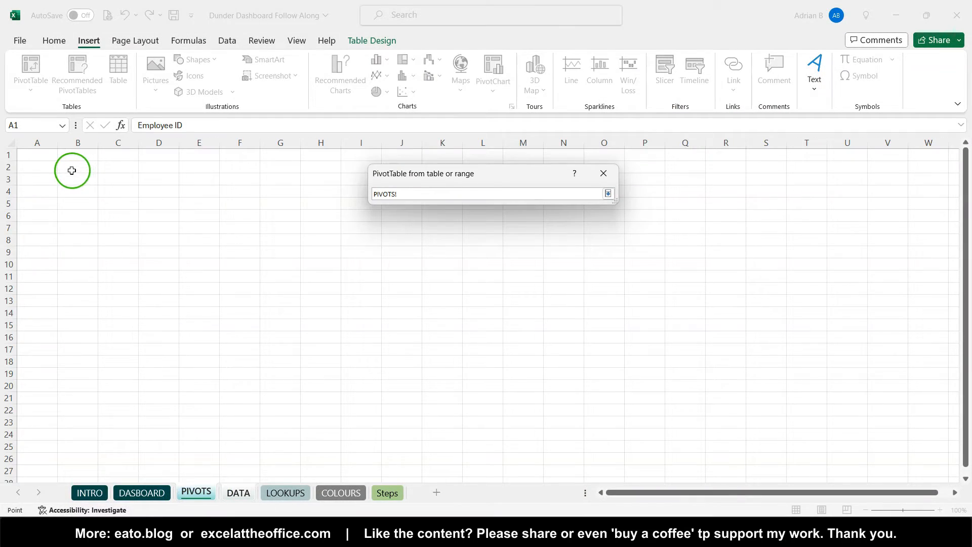
{"action": "left_click", "coordinate": [116, 171]}
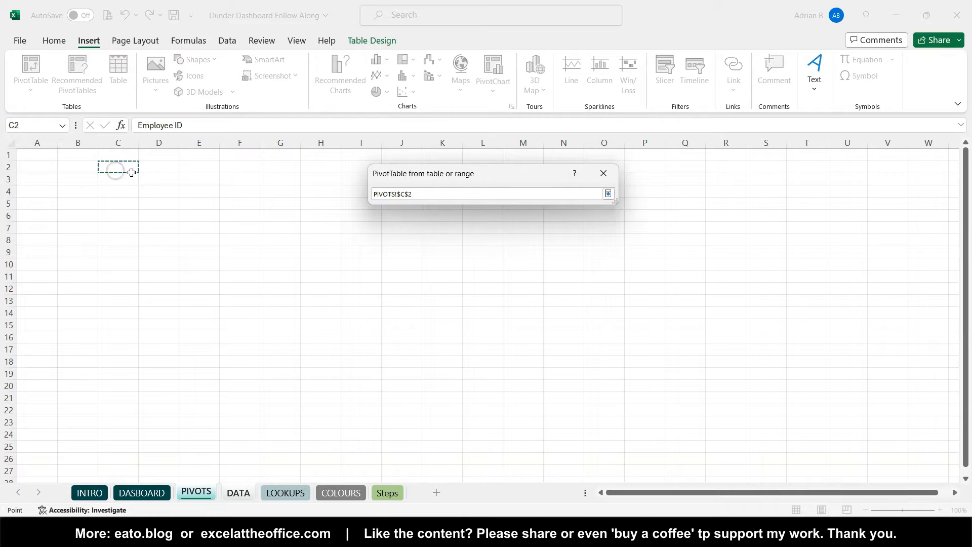
{"action": "left_click", "coordinate": [608, 194]}
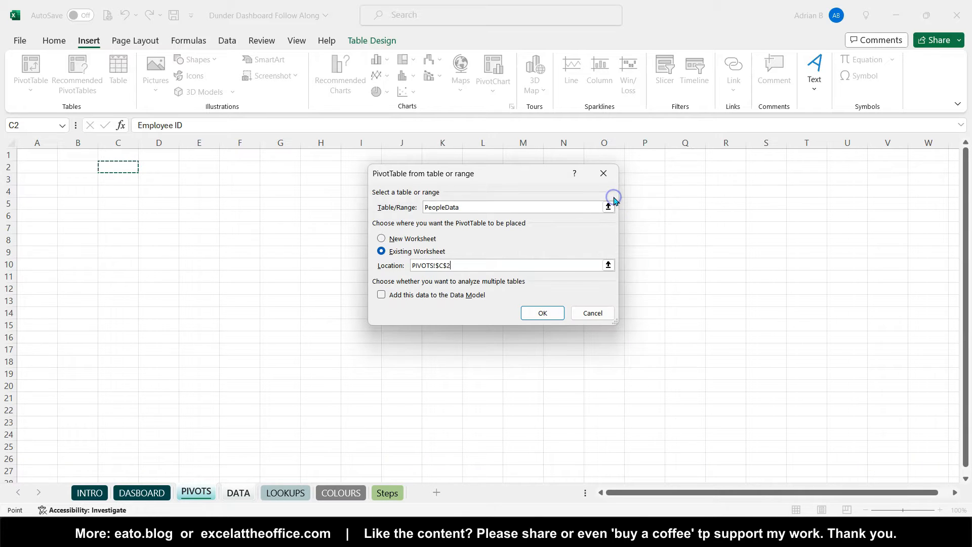
{"action": "left_click", "coordinate": [547, 313]}
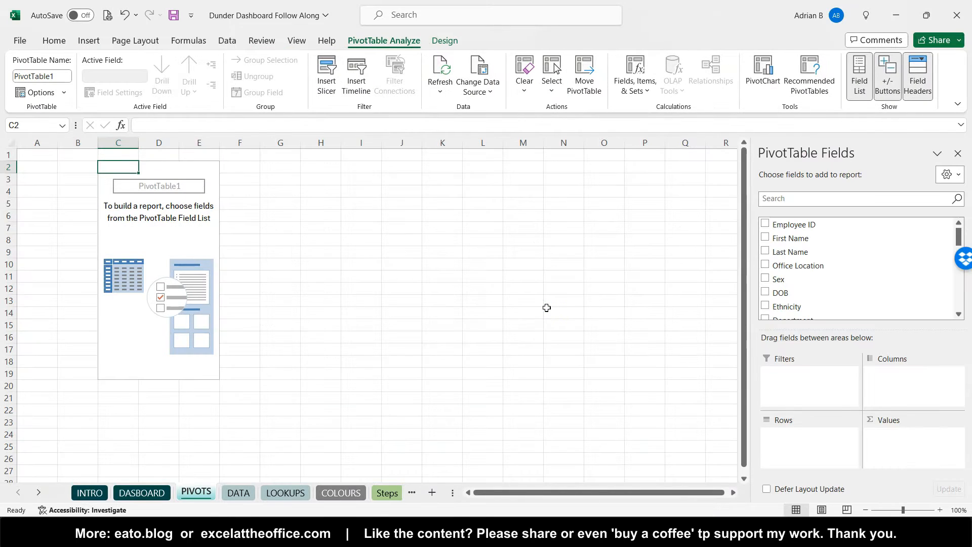
{"action": "left_click", "coordinate": [581, 312]}
{"action": "left_click", "coordinate": [46, 494]}
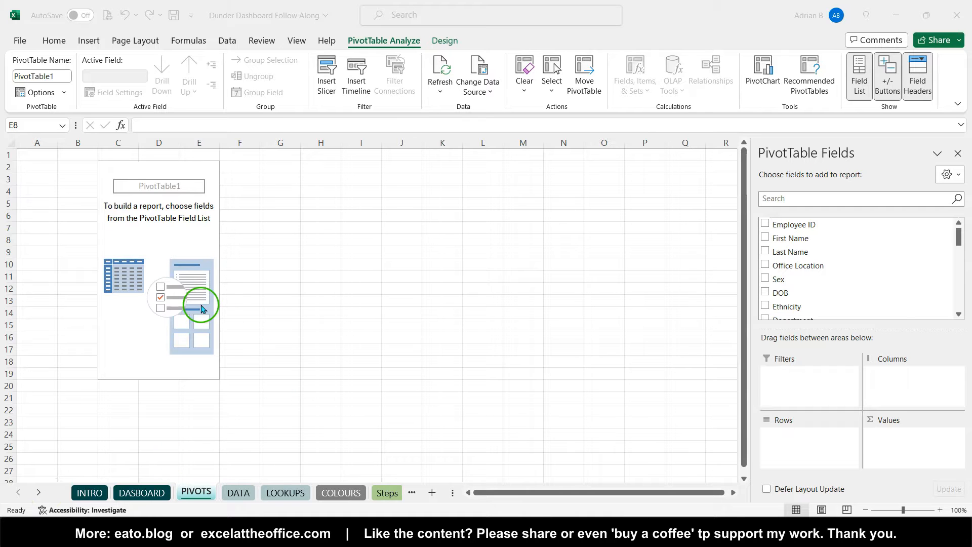
Step: In the pivot table's options, turn off Autofit column widths on update and show 0 for empty cells
{"action": "right_click", "coordinate": [190, 241]}
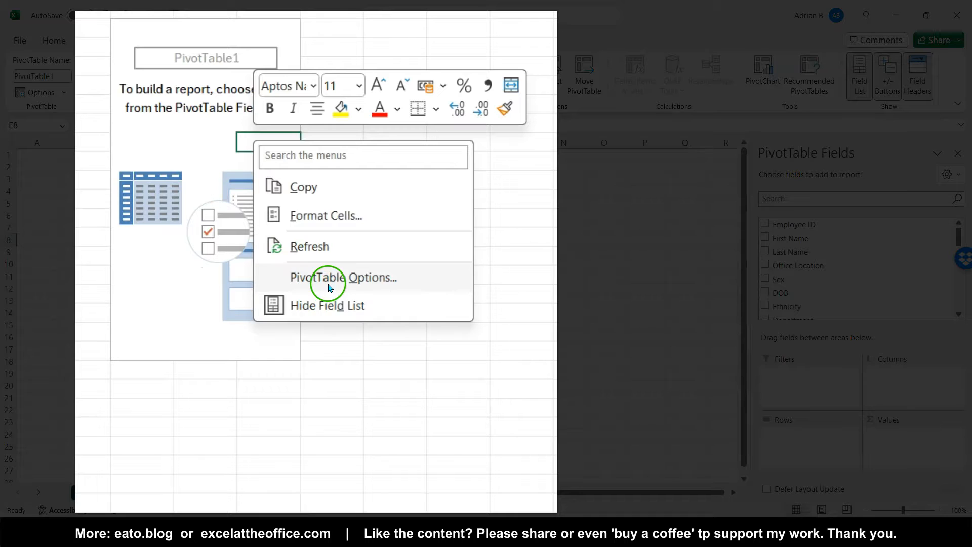
{"action": "left_click", "coordinate": [284, 300]}
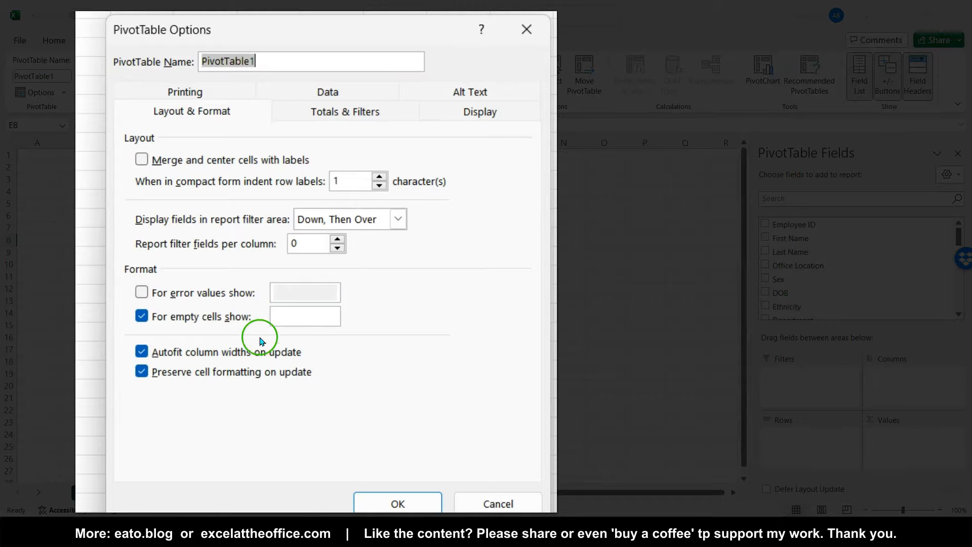
{"action": "left_click", "coordinate": [146, 358]}
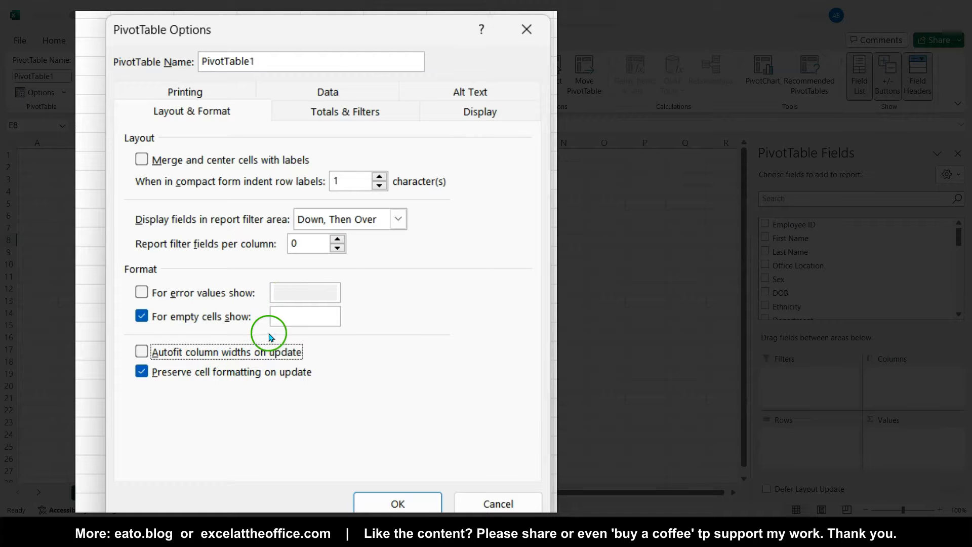
{"action": "left_click", "coordinate": [287, 317]}
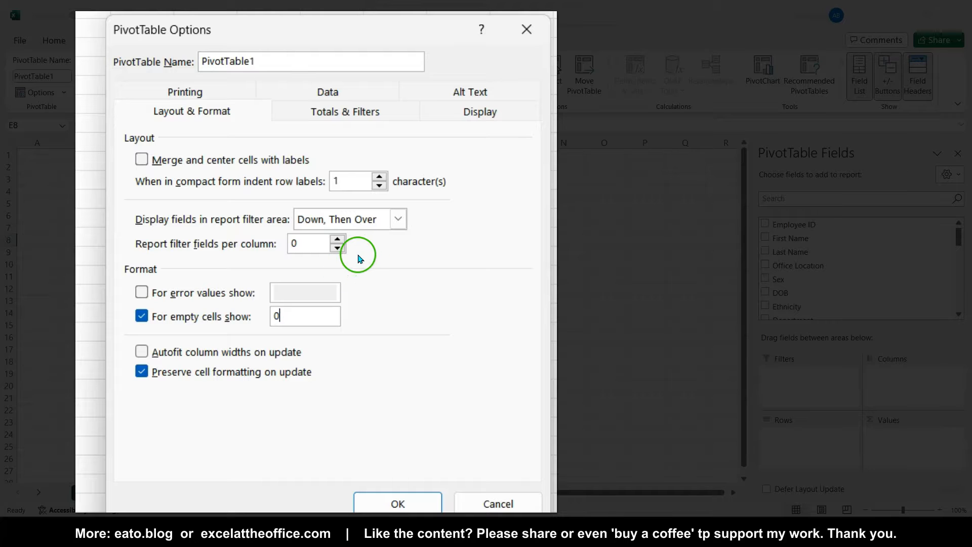
{"action": "left_click", "coordinate": [337, 111]}
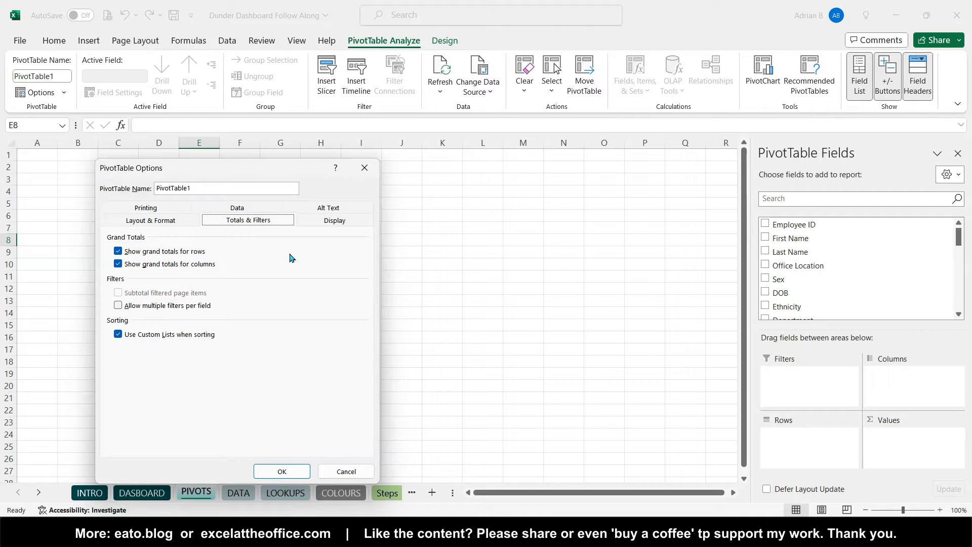
{"action": "left_click", "coordinate": [283, 472]}
{"action": "left_click", "coordinate": [282, 471]}
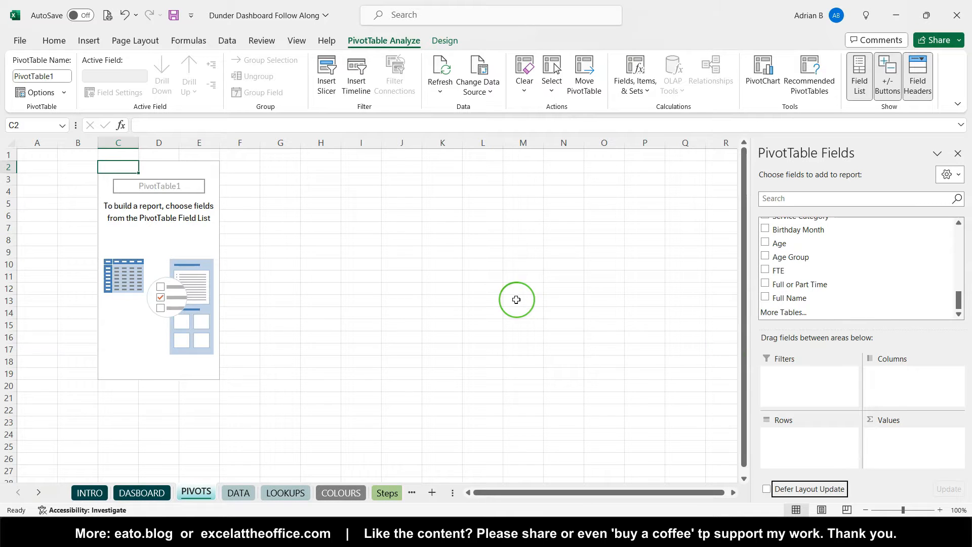
Step: Add the Sex field to the pivot table as a report filter
{"action": "scroll", "coordinate": [516, 300], "scroll_direction": "up", "scroll_amount": 3}
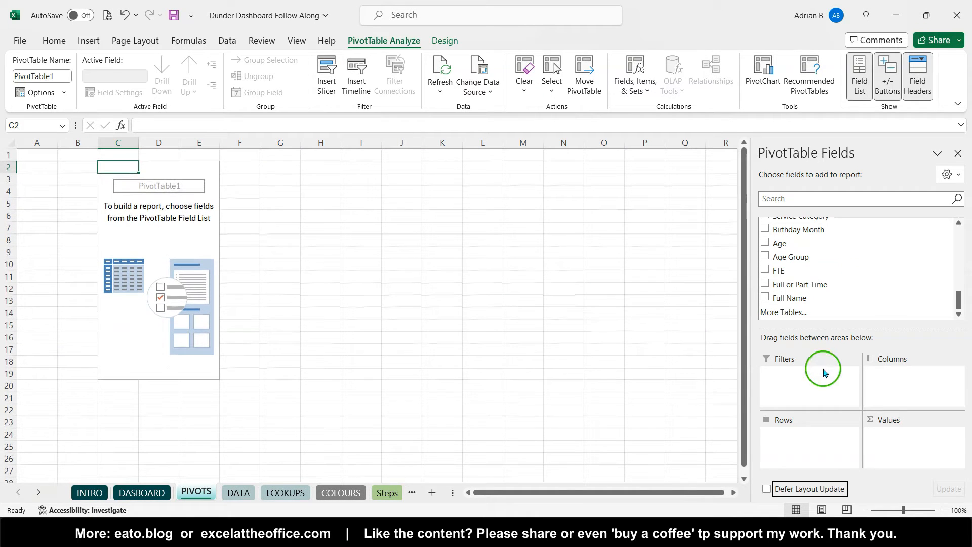
{"action": "scroll", "coordinate": [809, 299], "scroll_direction": "up", "scroll_amount": 10}
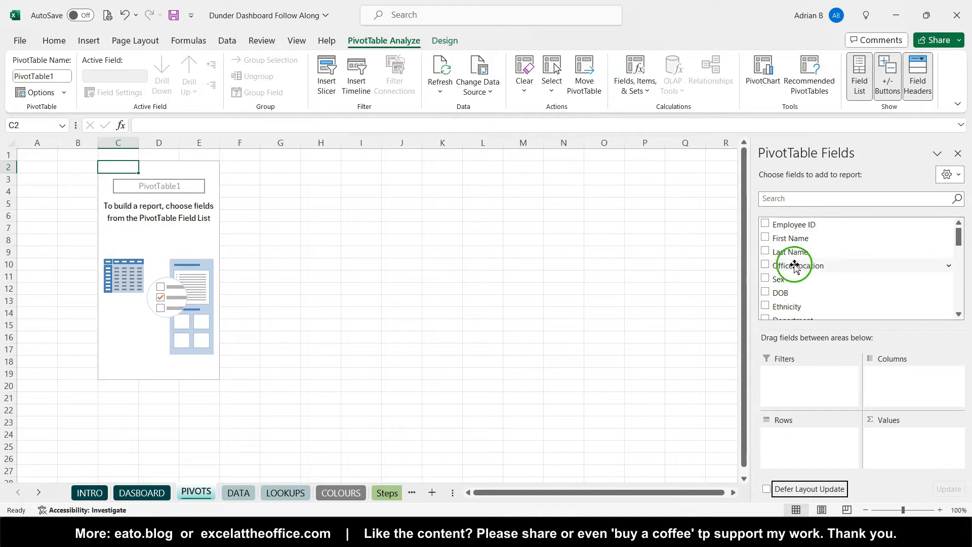
{"action": "left_click_drag", "start_coordinate": [793, 280], "coordinate": [793, 377]}
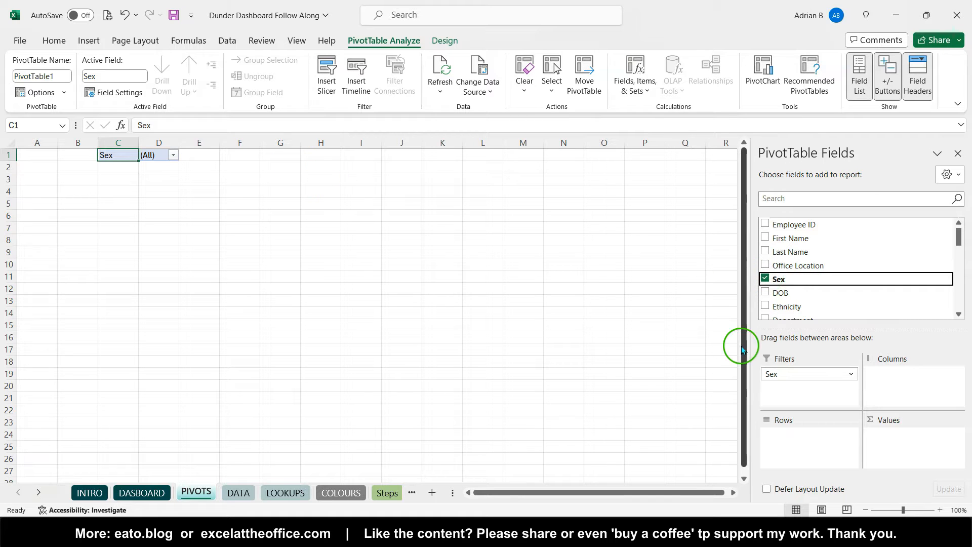
{"action": "left_click", "coordinate": [766, 279]}
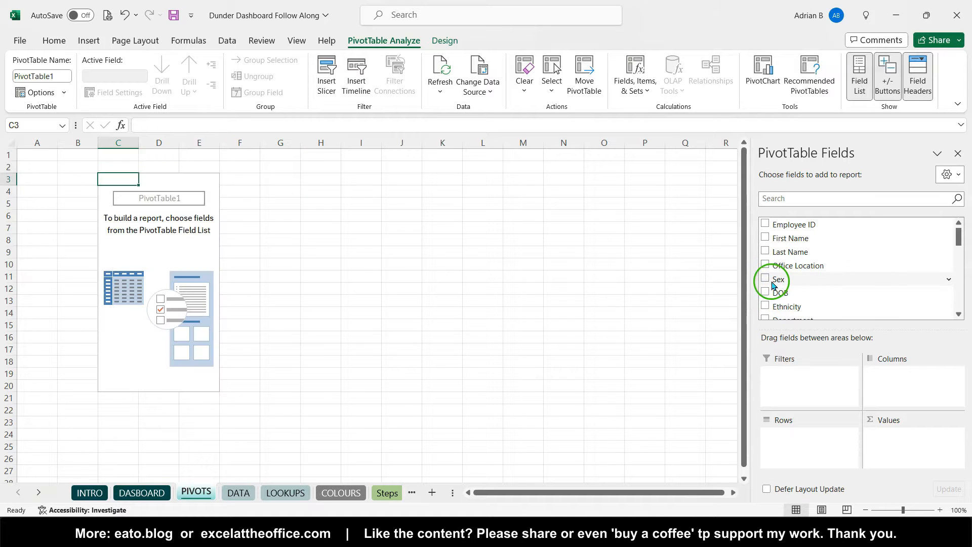
{"action": "left_click", "coordinate": [765, 278]}
{"action": "left_click_drag", "start_coordinate": [796, 429], "coordinate": [788, 373]}
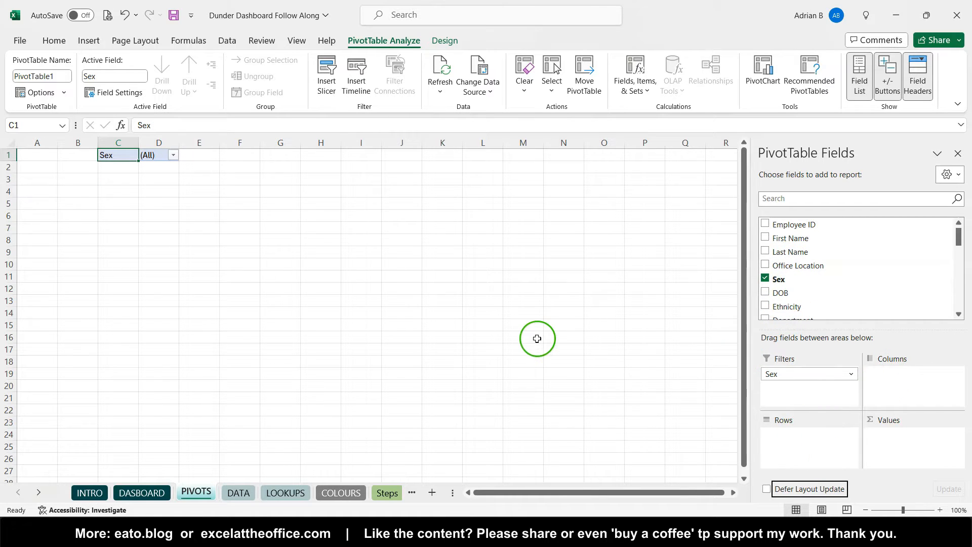
Step: Add Ethnicity as the pivot table's row field and PDR Rating as its column field
{"action": "scroll", "coordinate": [806, 279], "scroll_direction": "down", "scroll_amount": 1}
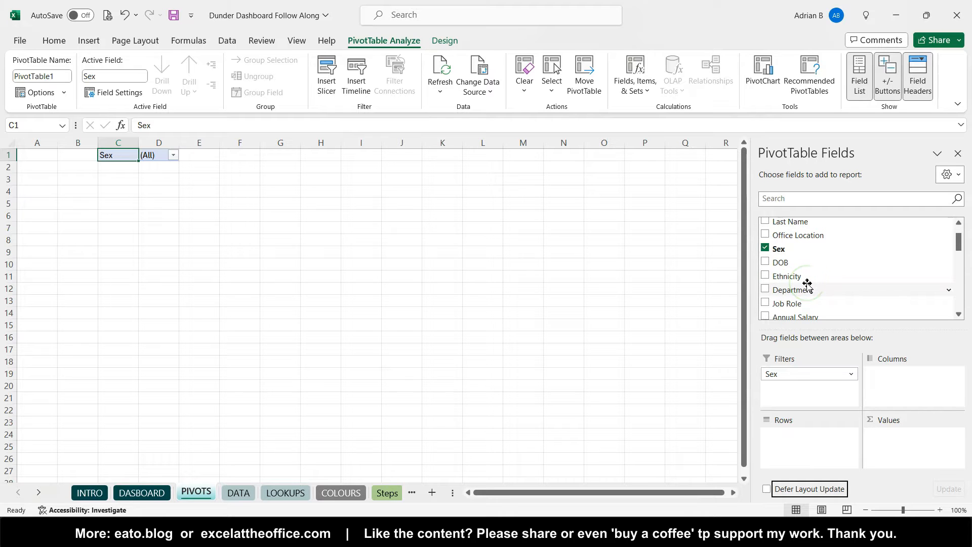
{"action": "left_click", "coordinate": [804, 277]}
{"action": "left_click_drag", "start_coordinate": [805, 278], "coordinate": [801, 441]}
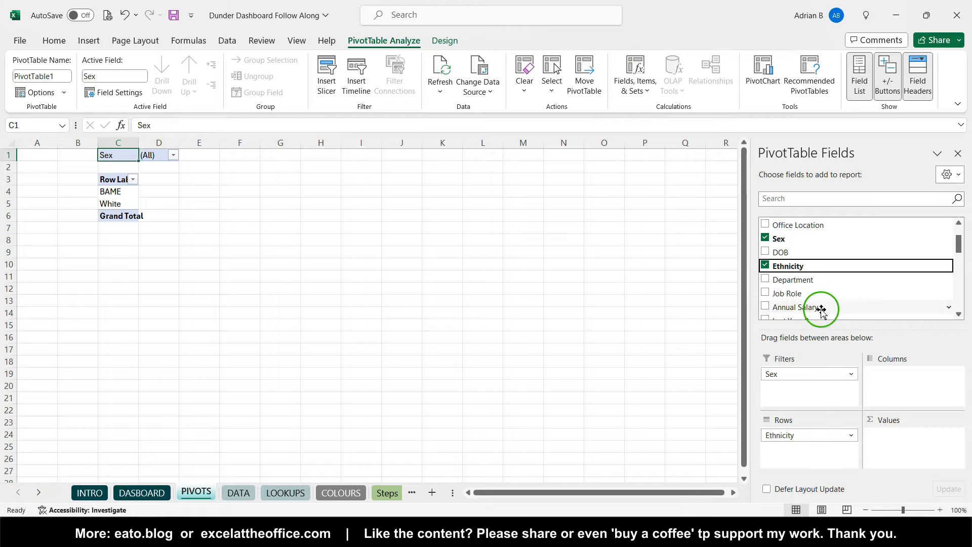
{"action": "scroll", "coordinate": [809, 298], "scroll_direction": "down", "scroll_amount": 2}
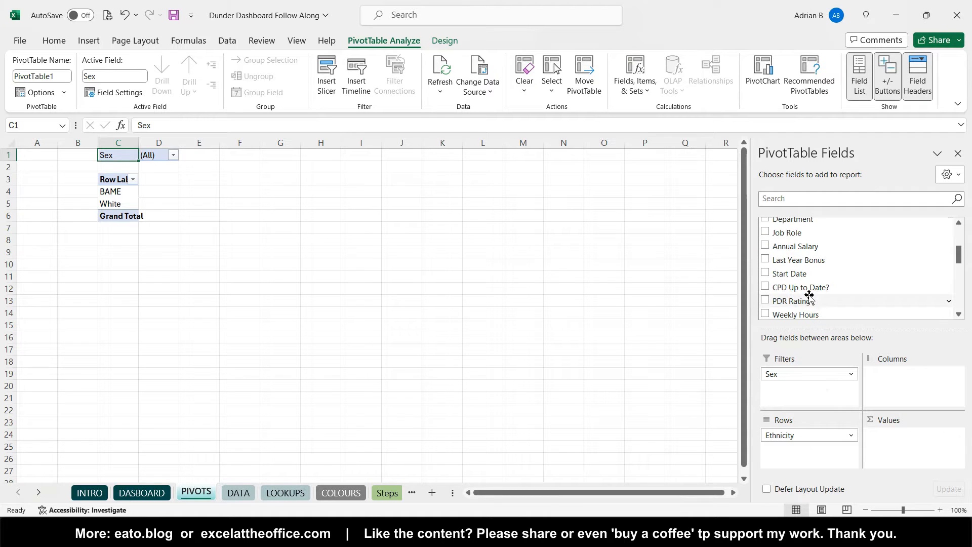
{"action": "scroll", "coordinate": [809, 298], "scroll_direction": "down", "scroll_amount": 1}
{"action": "left_click_drag", "start_coordinate": [803, 267], "coordinate": [905, 383]}
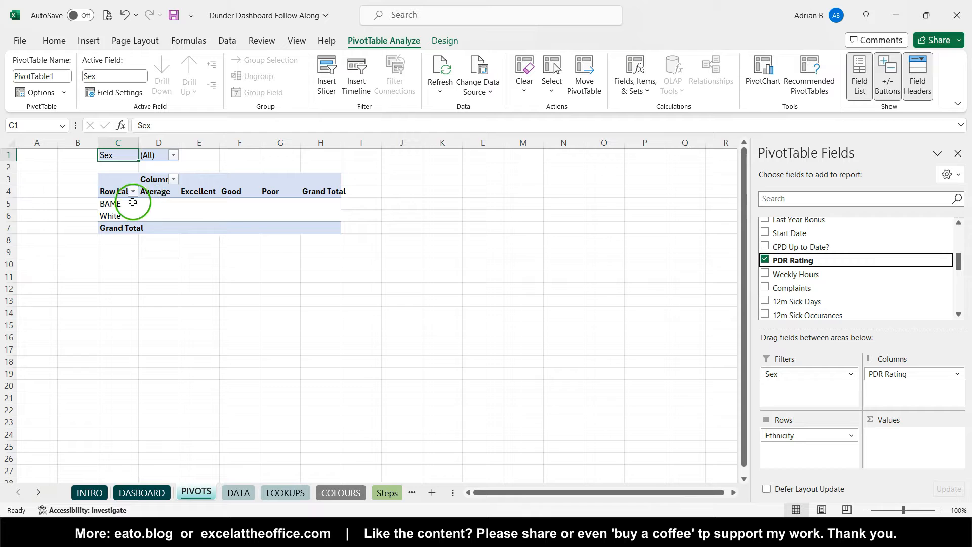
Step: Reorder the pivot table's PDR Rating columns to Poor, Average, Good, Excellent
{"action": "left_click", "coordinate": [109, 202]}
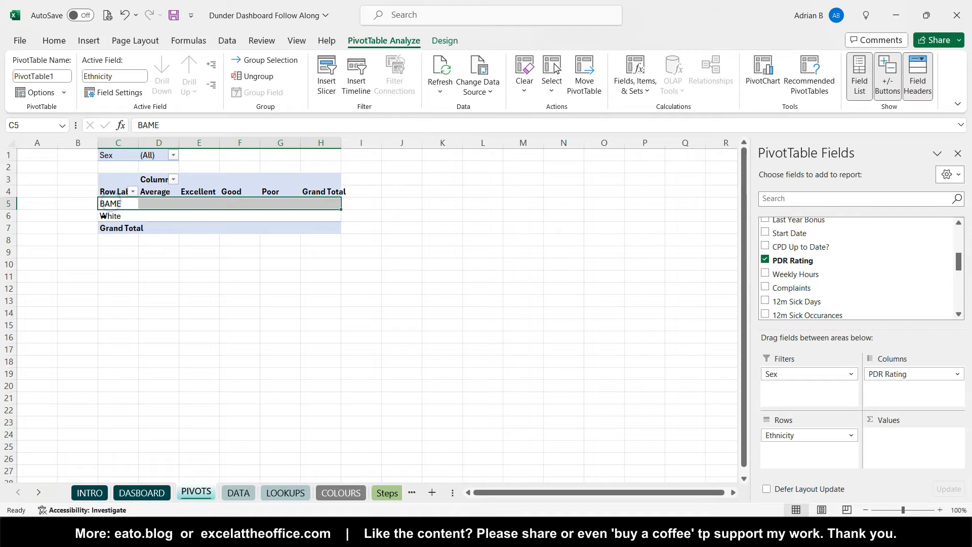
{"action": "left_click", "coordinate": [103, 215]}
{"action": "left_click", "coordinate": [153, 187]}
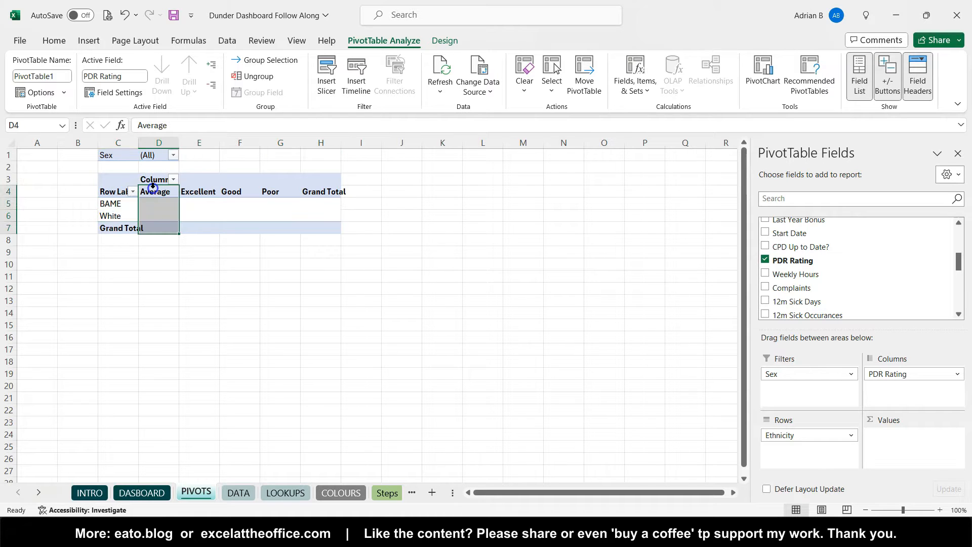
{"action": "left_click", "coordinate": [195, 183]}
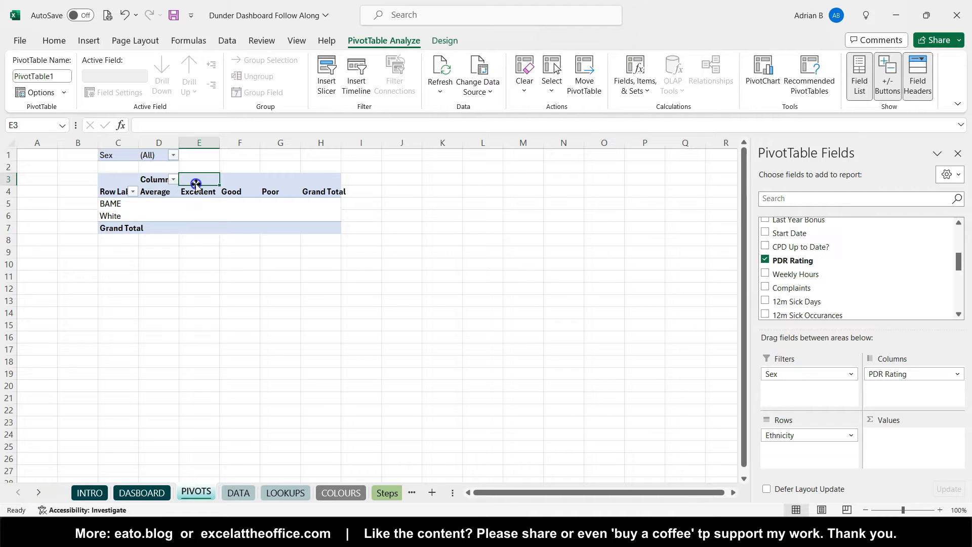
{"action": "left_click", "coordinate": [194, 191]}
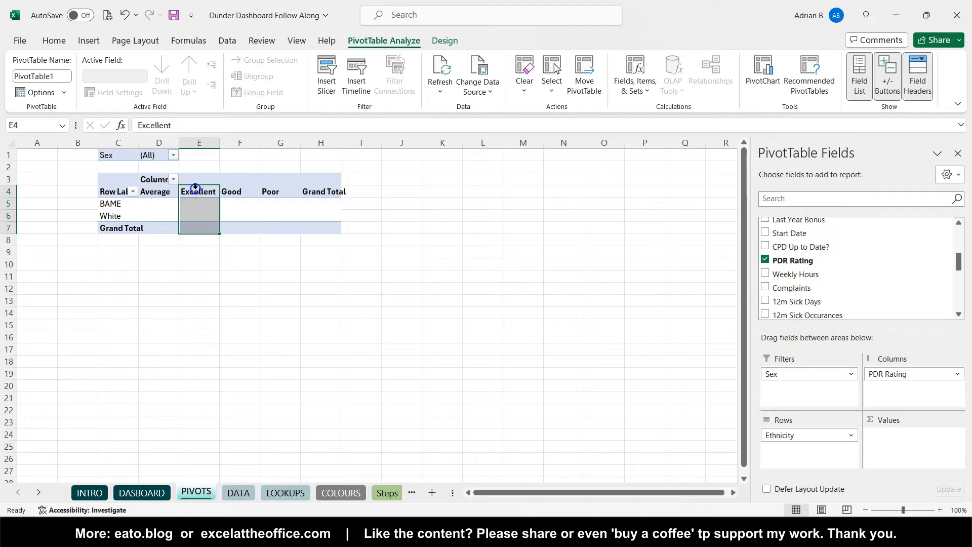
{"action": "left_click", "coordinate": [277, 192]}
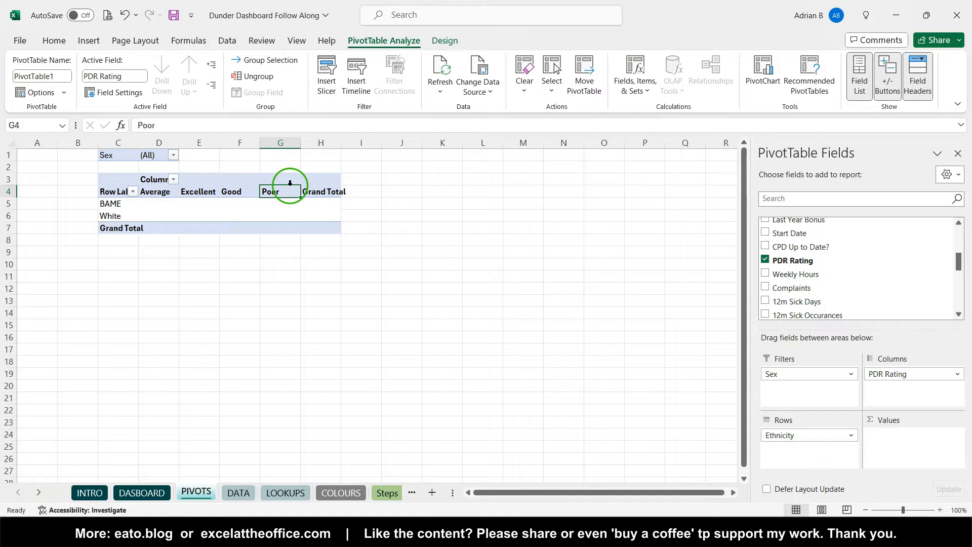
{"action": "left_click_drag", "start_coordinate": [282, 188], "coordinate": [140, 189]}
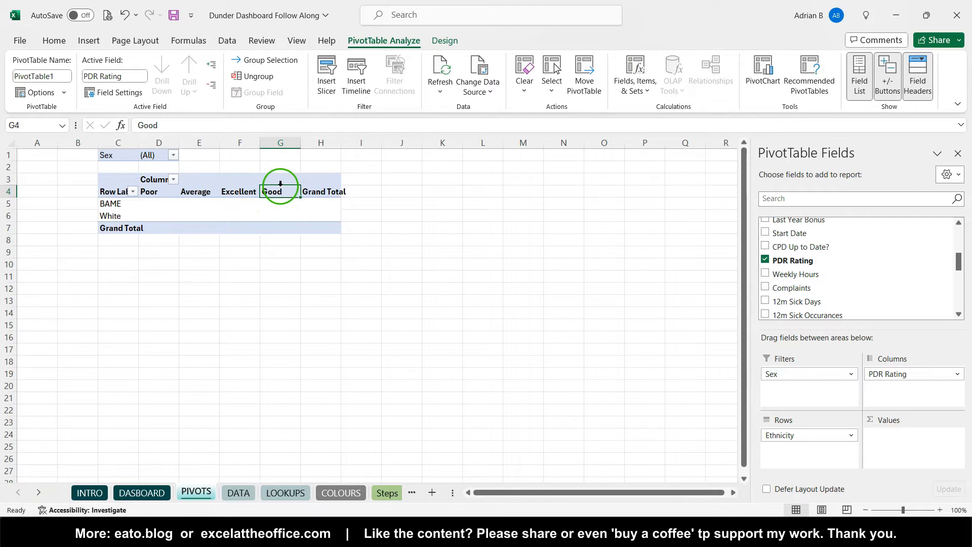
{"action": "left_click_drag", "start_coordinate": [279, 183], "coordinate": [224, 185]}
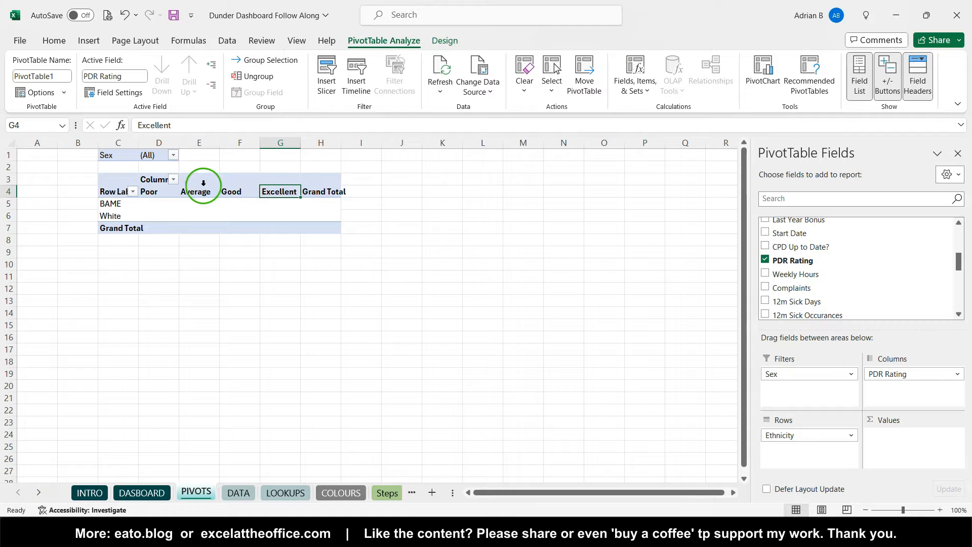
Step: Turn off grand totals for both rows and columns in the pivot table's options
{"action": "right_click", "coordinate": [310, 193]}
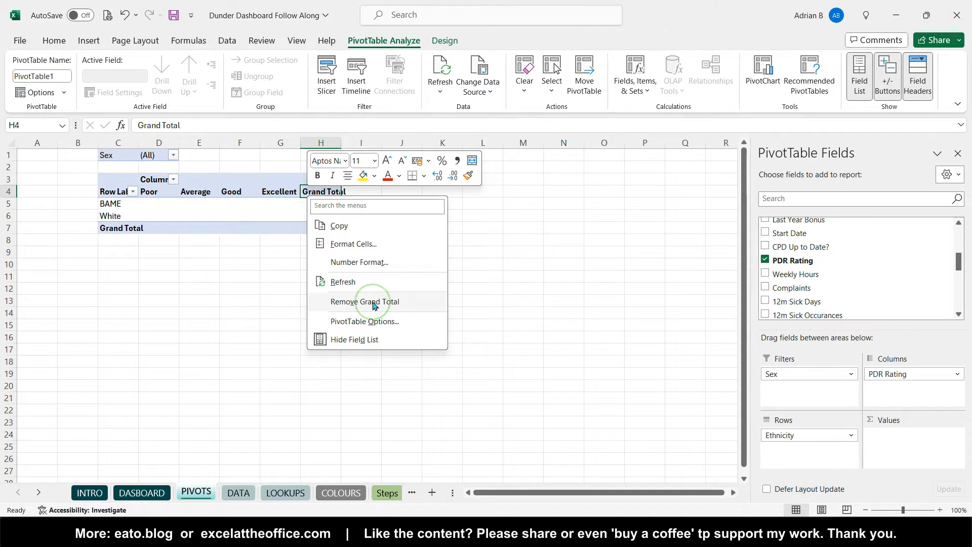
{"action": "left_click", "coordinate": [365, 318]}
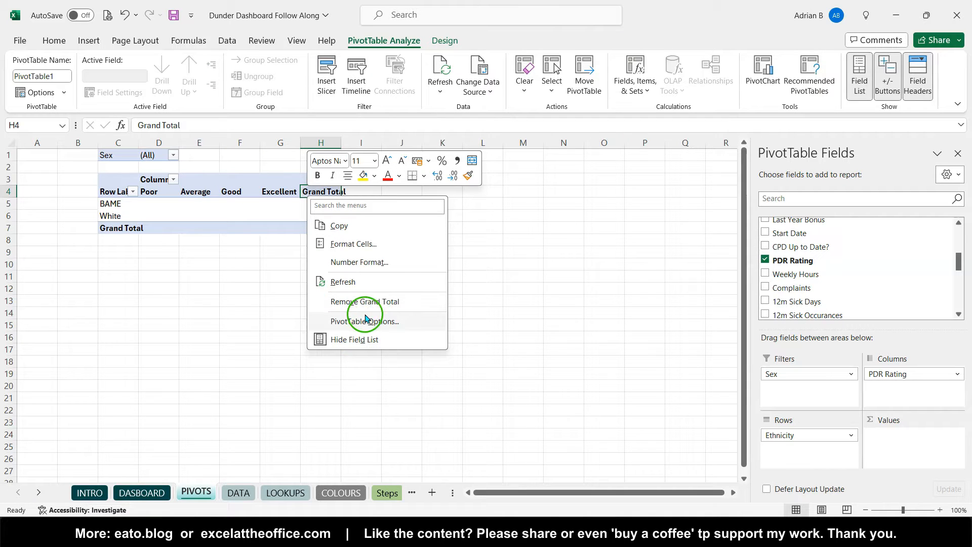
{"action": "left_click", "coordinate": [376, 204]}
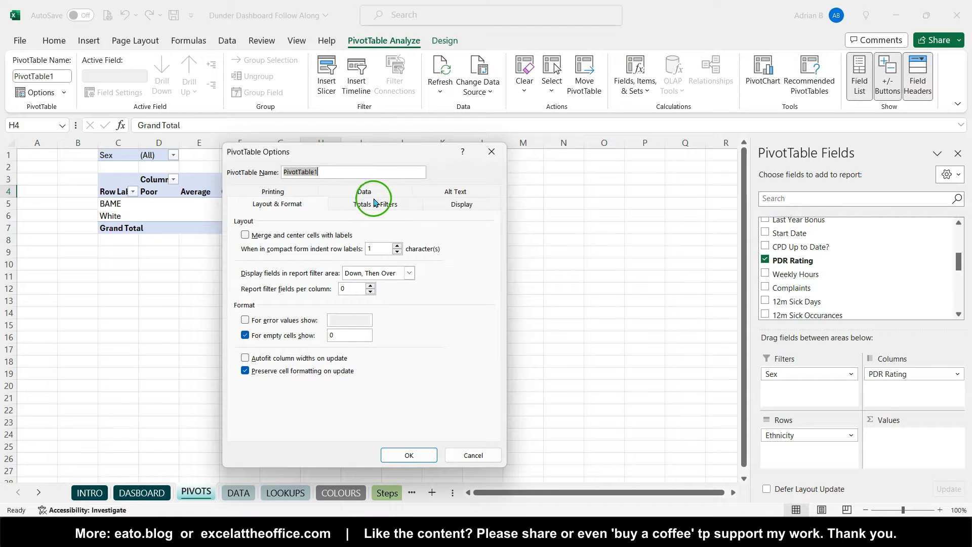
{"action": "left_click", "coordinate": [245, 235]}
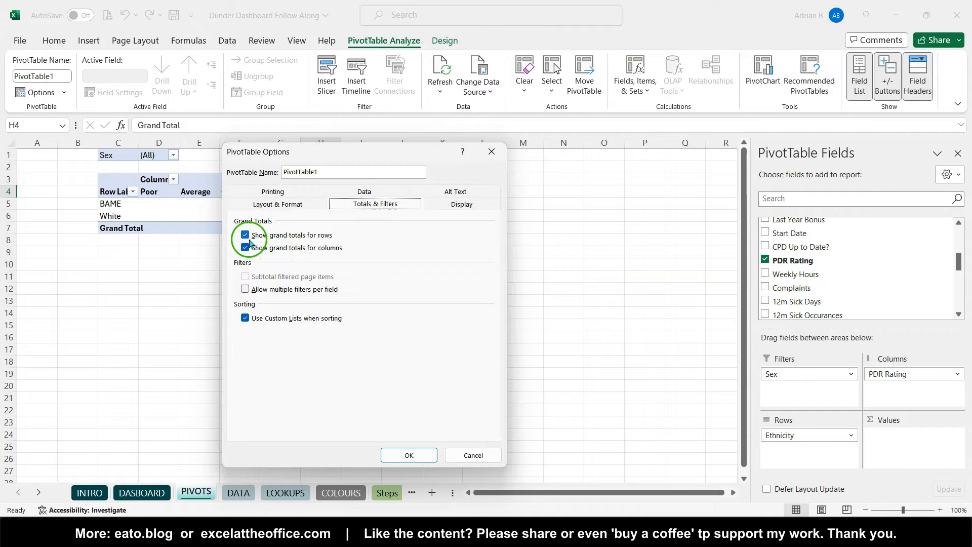
{"action": "left_click", "coordinate": [245, 247]}
{"action": "left_click", "coordinate": [395, 455]}
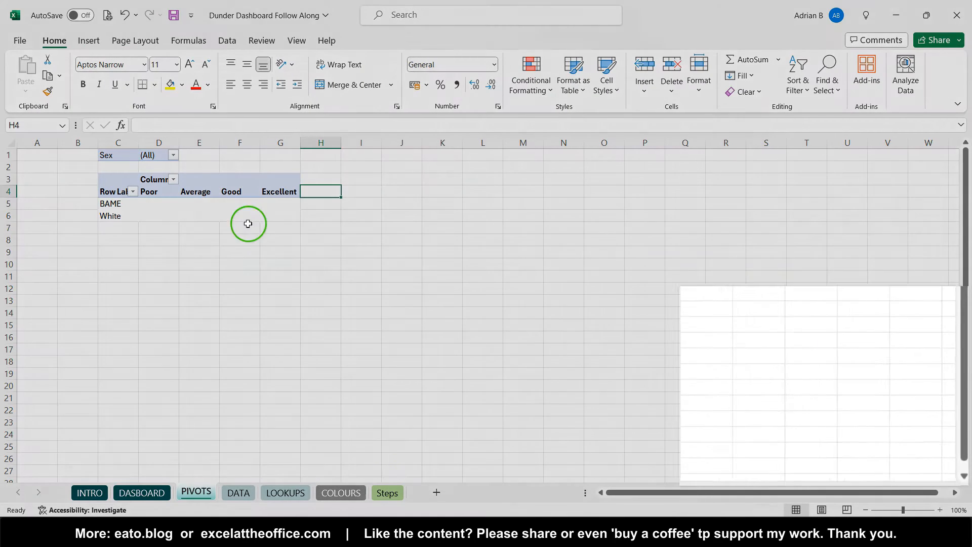
Step: Add the FTE field to the pivot table's values, summarized as a sum
{"action": "left_click", "coordinate": [242, 202]}
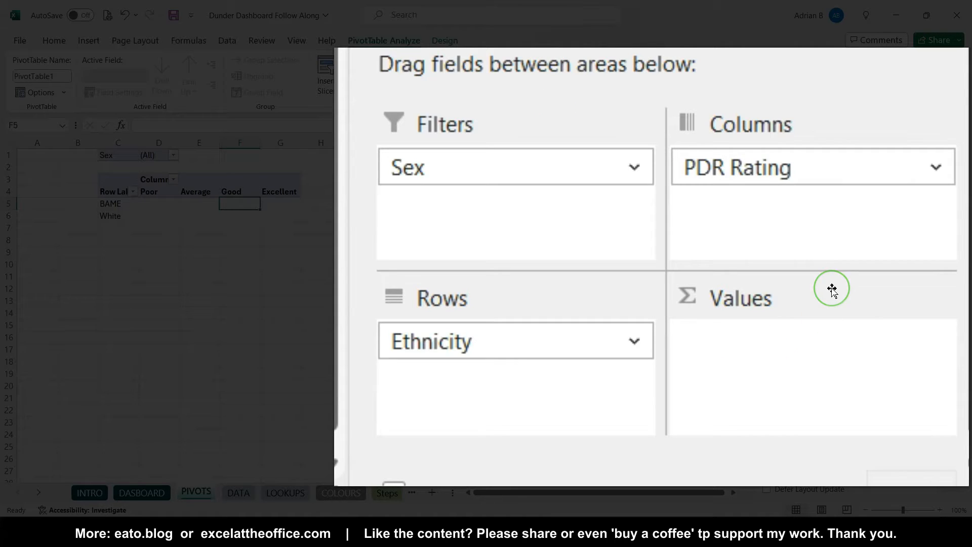
{"action": "left_click", "coordinate": [828, 242]}
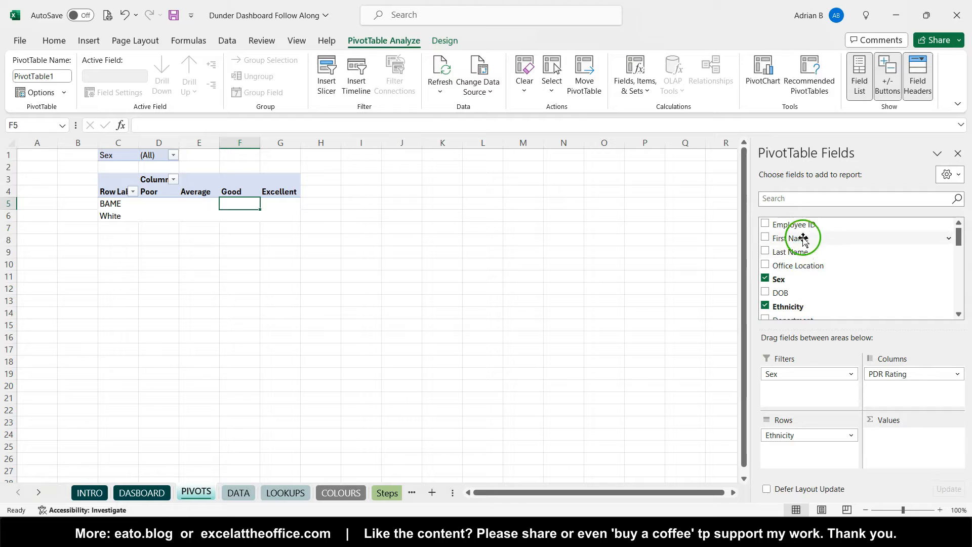
{"action": "scroll", "coordinate": [817, 287], "scroll_direction": "down", "scroll_amount": 8}
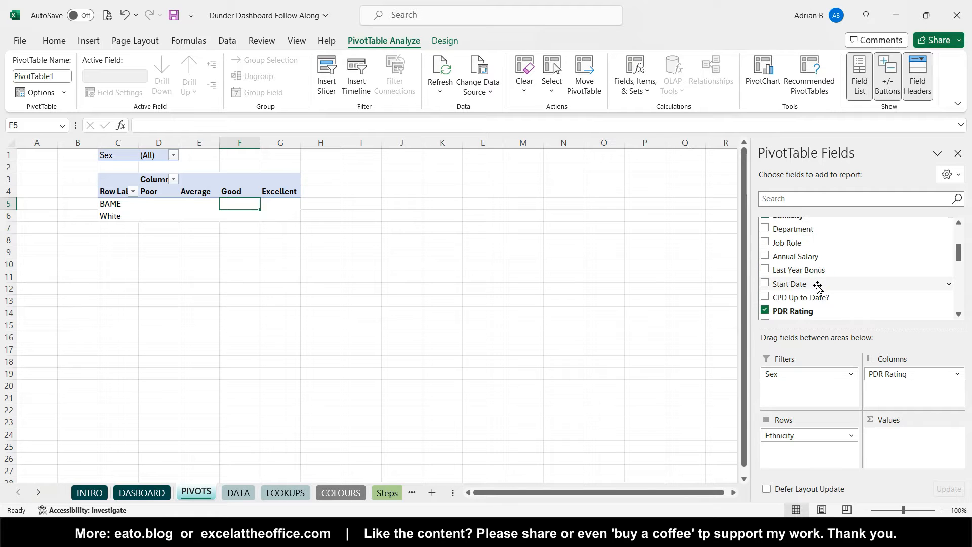
{"action": "scroll", "coordinate": [817, 287], "scroll_direction": "down", "scroll_amount": 3}
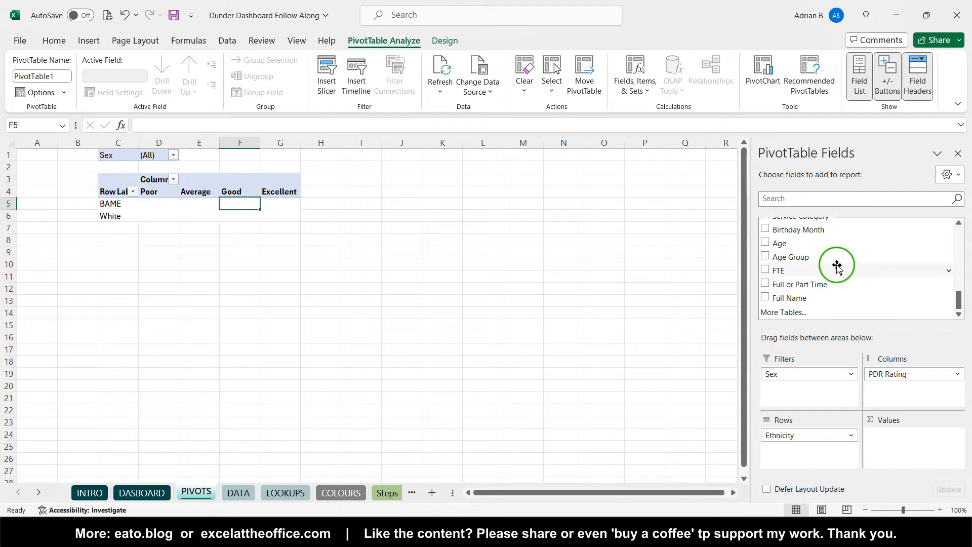
{"action": "left_click_drag", "start_coordinate": [780, 272], "coordinate": [900, 439]}
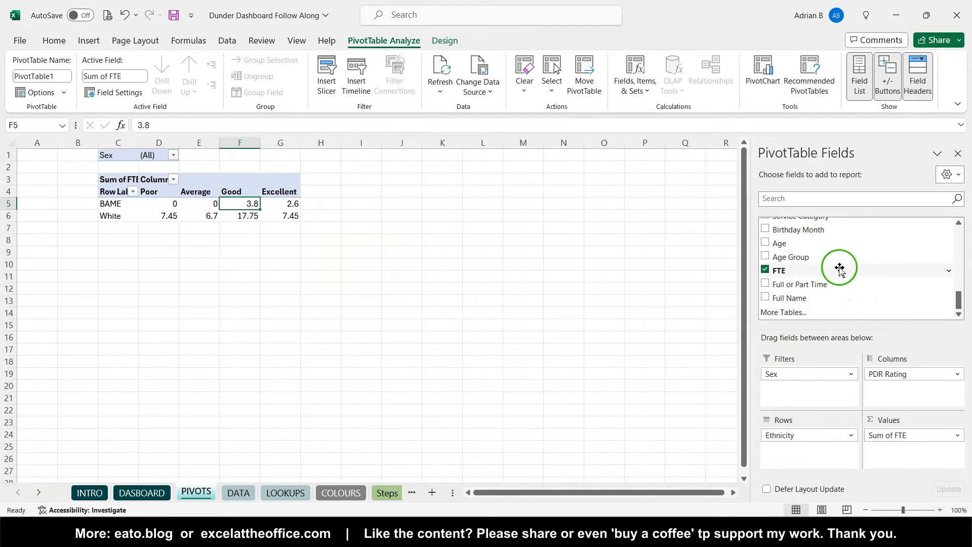
Step: Remove the PDR Rating, Ethnicity and Sex fields from the pivot table, keeping only the sum of FTE
{"action": "left_click_drag", "start_coordinate": [897, 376], "coordinate": [849, 295]}
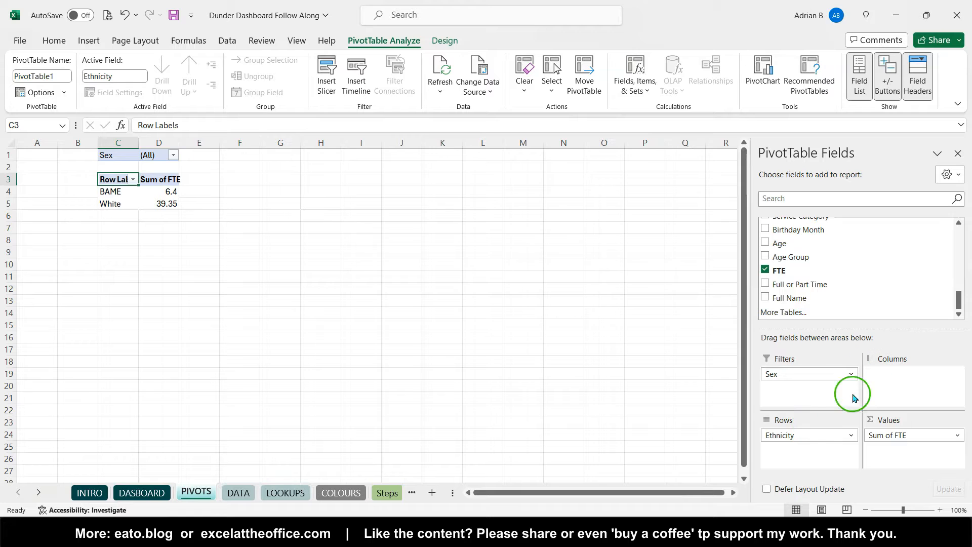
{"action": "scroll", "coordinate": [810, 291], "scroll_direction": "up", "scroll_amount": 5}
{"action": "scroll", "coordinate": [811, 294], "scroll_direction": "up", "scroll_amount": 3}
{"action": "scroll", "coordinate": [811, 295], "scroll_direction": "up", "scroll_amount": 5}
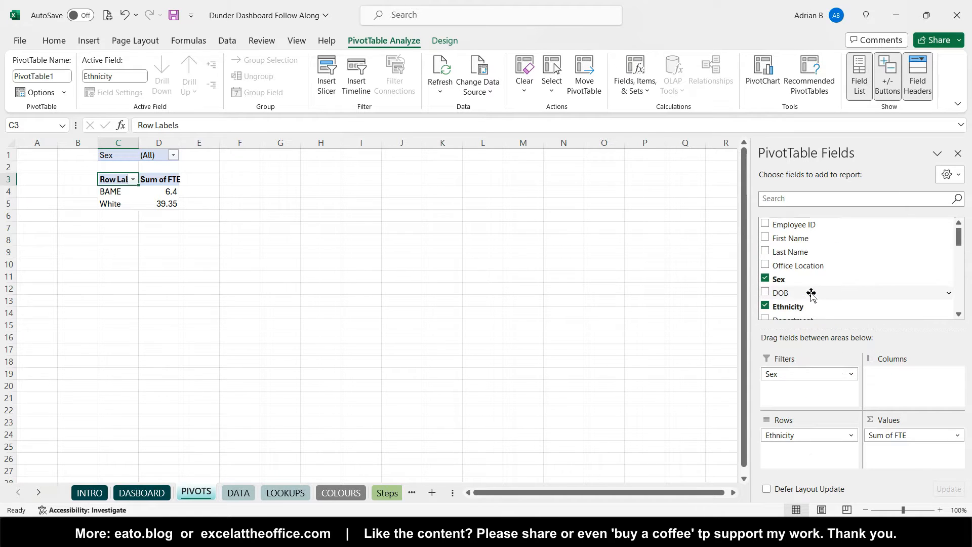
{"action": "left_click", "coordinate": [765, 307]}
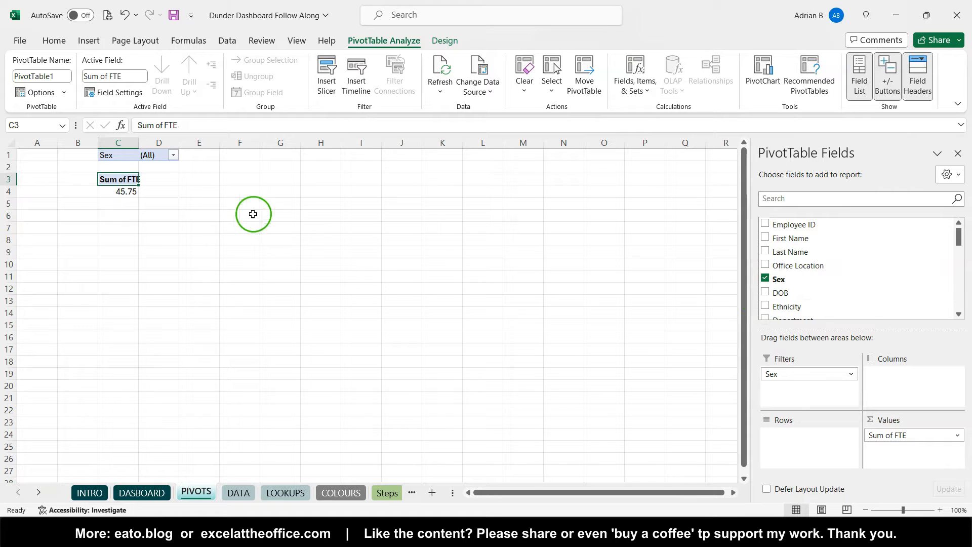
{"action": "left_click", "coordinate": [173, 155]}
{"action": "left_click", "coordinate": [189, 151]}
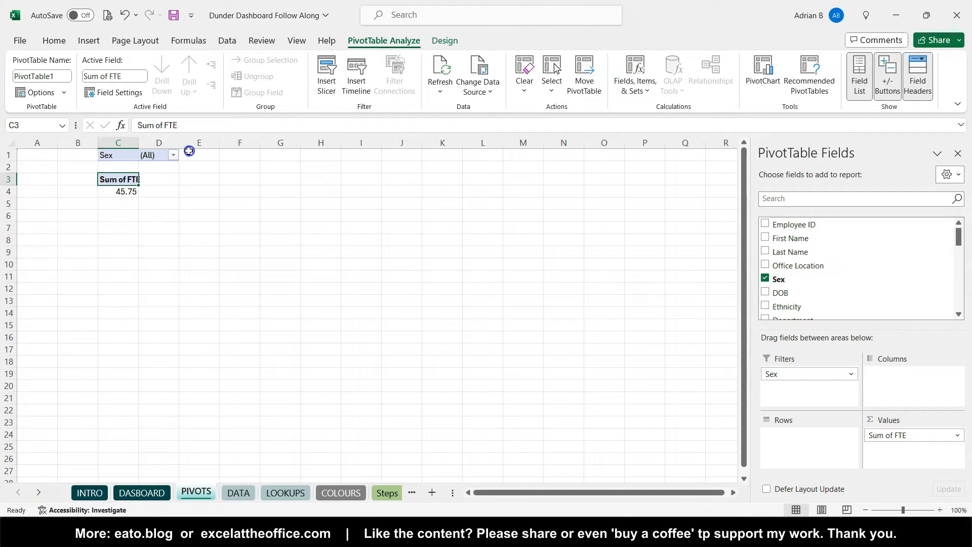
{"action": "left_click", "coordinate": [765, 279]}
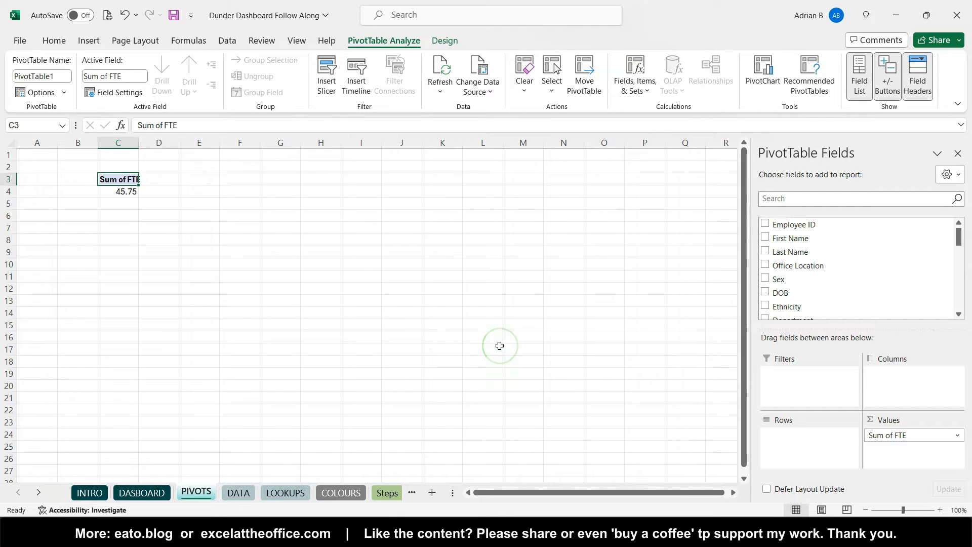
{"action": "left_click", "coordinate": [248, 264]}
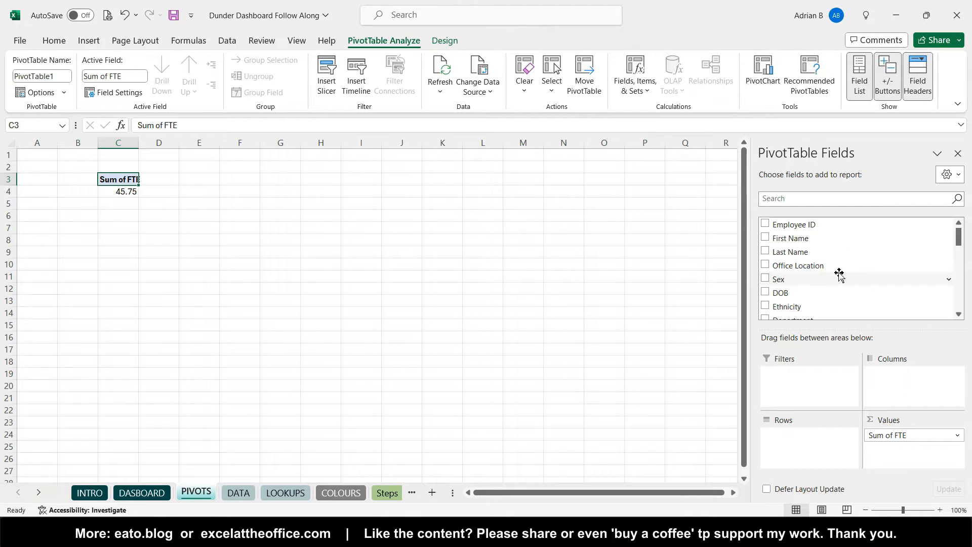
Step: Add the FTE field to the pivot table's values a second time, ahead of the existing sum
{"action": "scroll", "coordinate": [840, 274], "scroll_direction": "down", "scroll_amount": 10}
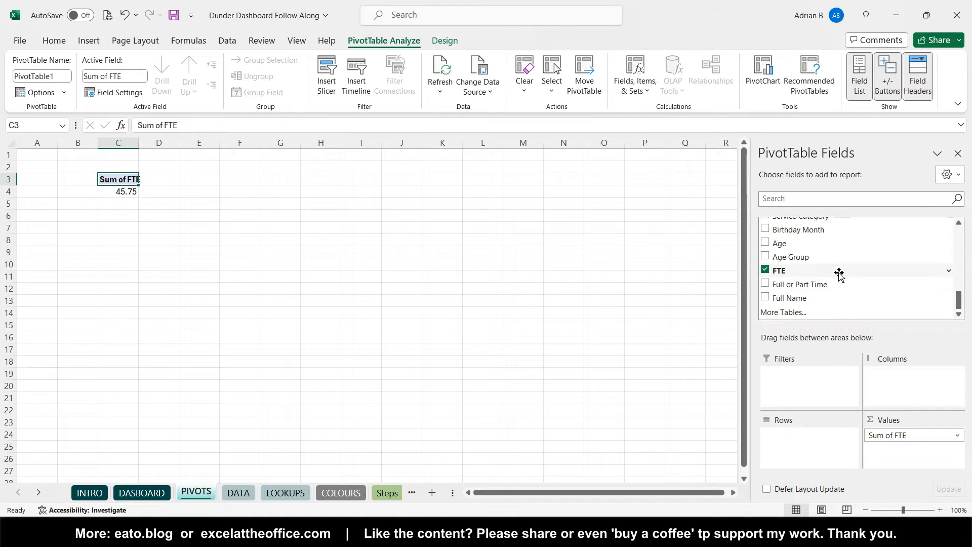
{"action": "left_click_drag", "start_coordinate": [795, 270], "coordinate": [877, 360]}
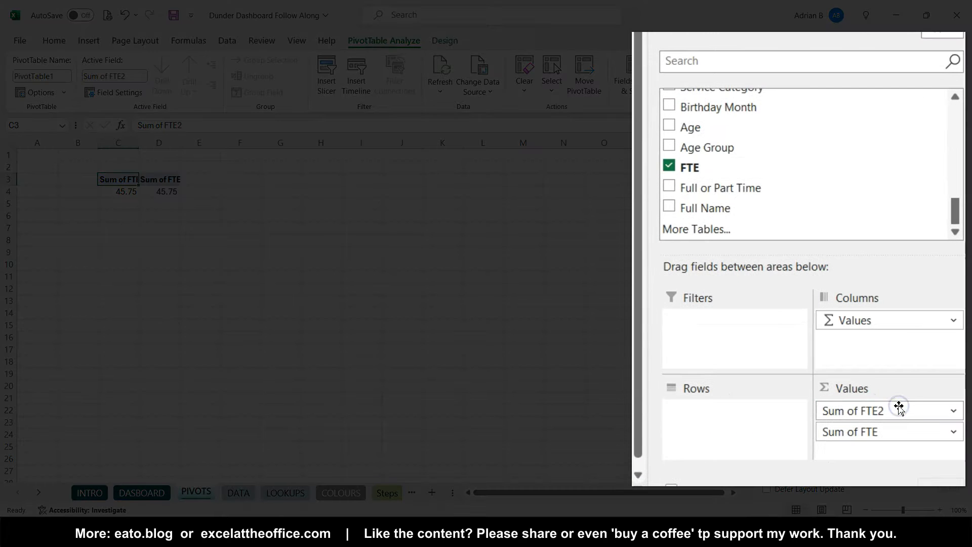
{"action": "left_click_drag", "start_coordinate": [899, 407], "coordinate": [899, 417]}
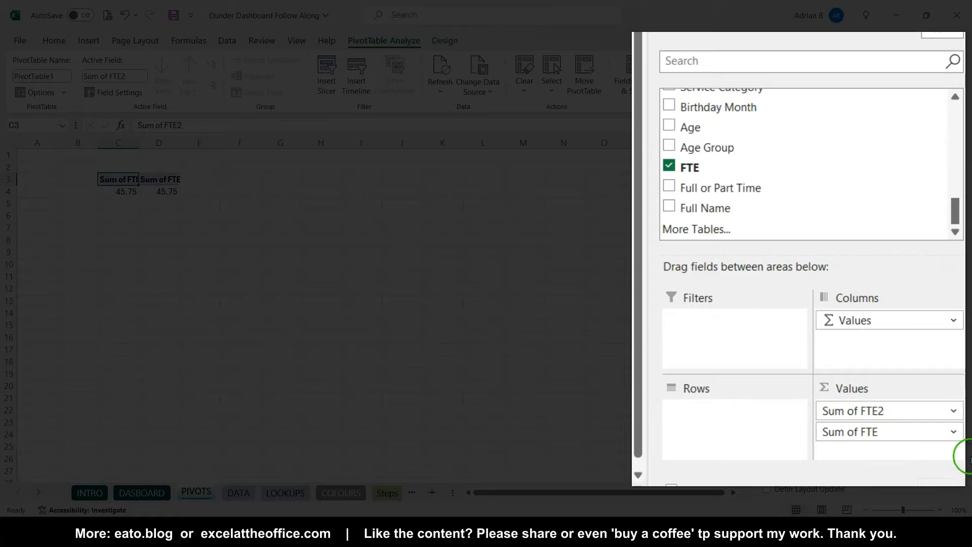
{"action": "left_click_drag", "start_coordinate": [956, 415], "coordinate": [406, 482]}
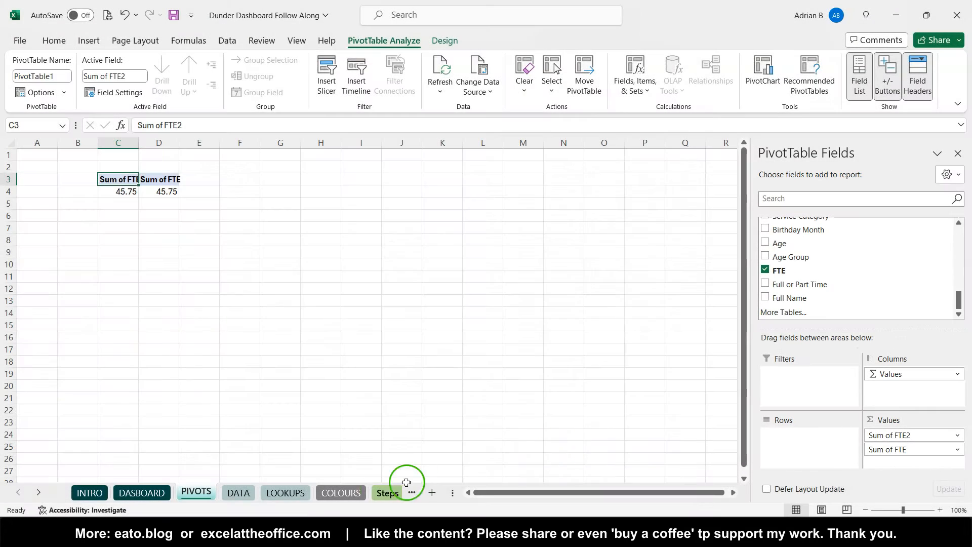
Step: Examine the FTE column and its row 3 formula on the DATA sheet, and return to the PIVOTS sheet
{"action": "left_click", "coordinate": [238, 492]}
{"action": "scroll", "coordinate": [555, 312], "scroll_direction": "down", "scroll_amount": 3}
{"action": "scroll", "coordinate": [554, 312], "scroll_direction": "right", "scroll_amount": 5}
{"action": "scroll", "coordinate": [554, 312], "scroll_direction": "right", "scroll_amount": 5}
{"action": "scroll", "coordinate": [554, 312], "scroll_direction": "up", "scroll_amount": 3}
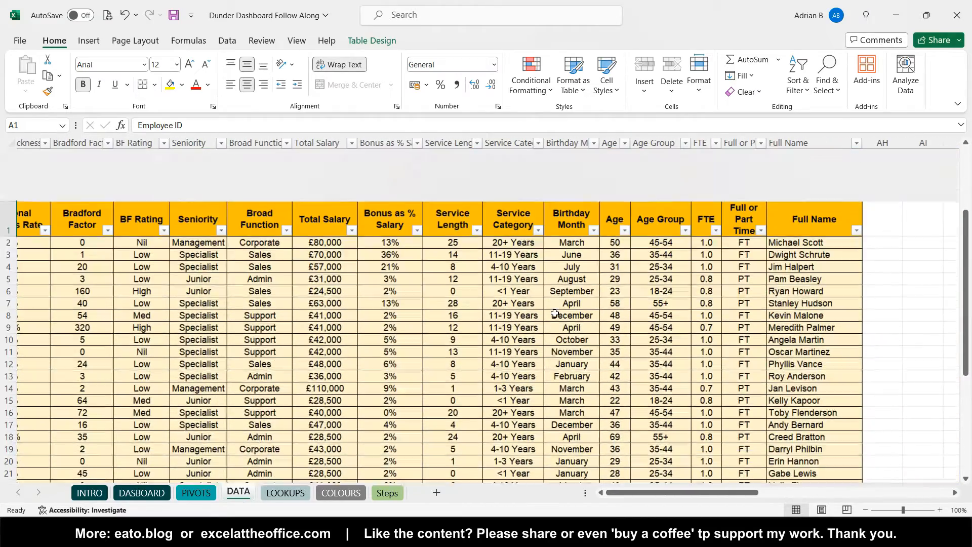
{"action": "left_click", "coordinate": [707, 142]}
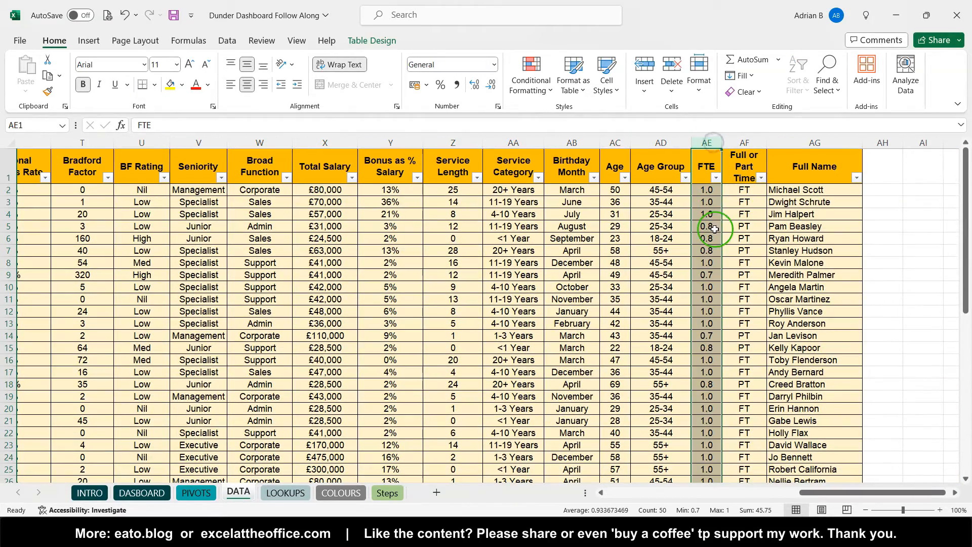
{"action": "left_click", "coordinate": [712, 202]}
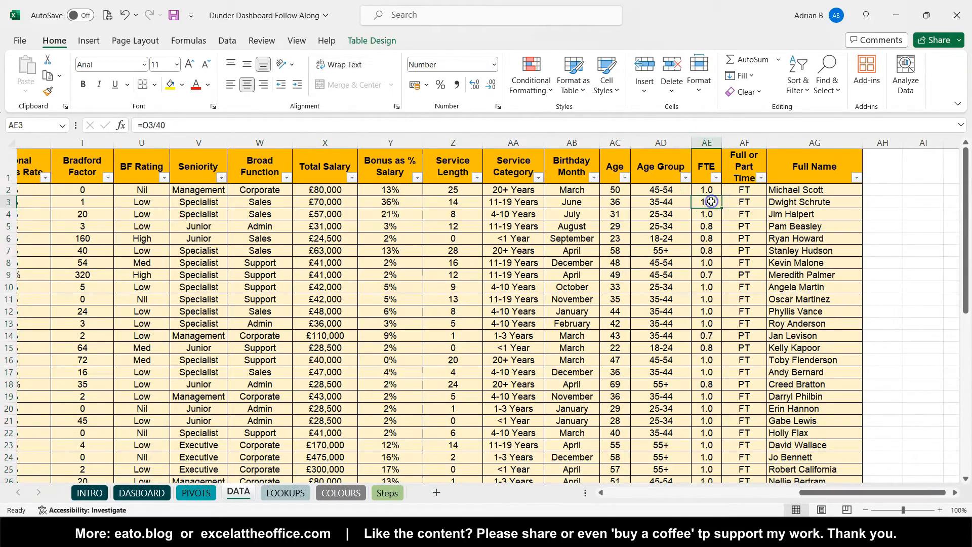
{"action": "mouse_move", "coordinate": [218, 523]}
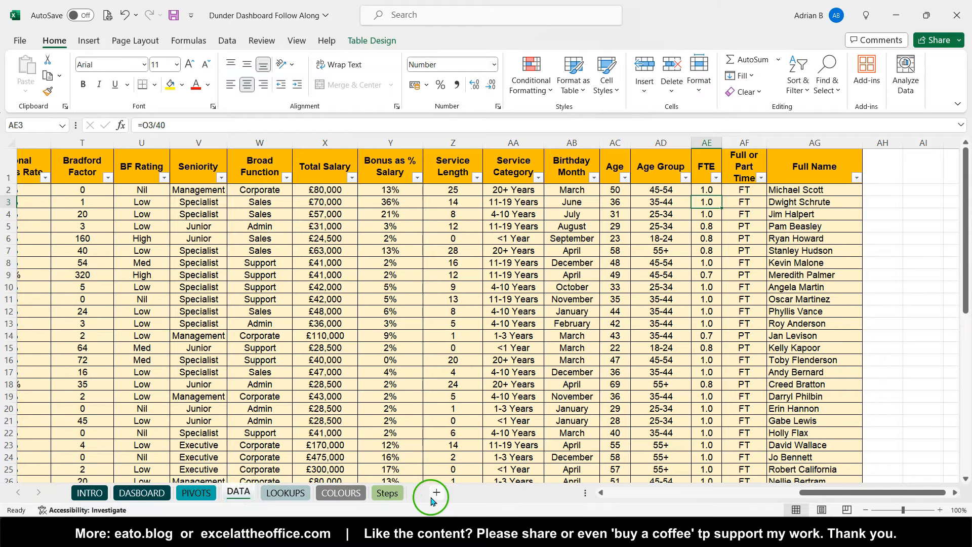
{"action": "left_click", "coordinate": [199, 495]}
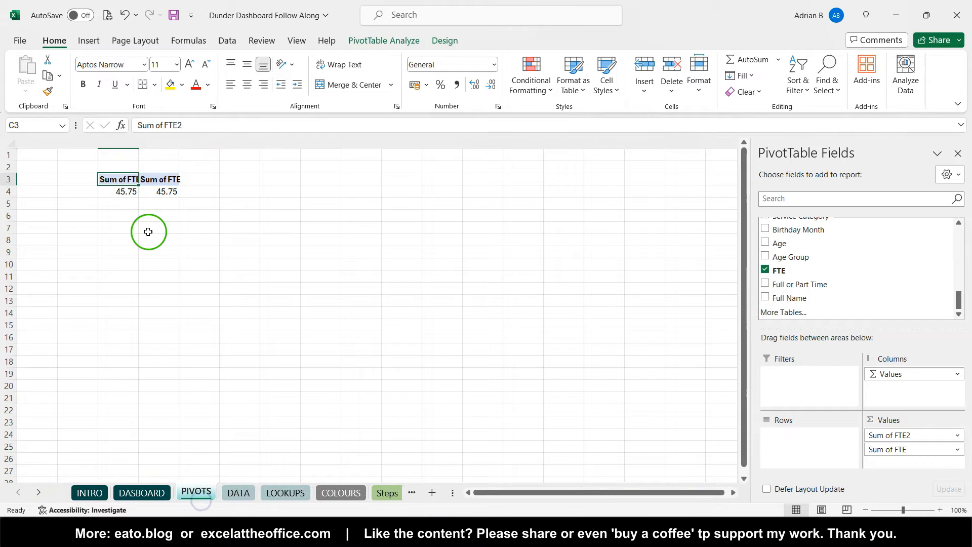
Step: Check the pivot's first FTE value against the individual employee records in rows 2 and 3 of the DATA sheet
{"action": "left_click", "coordinate": [119, 191]}
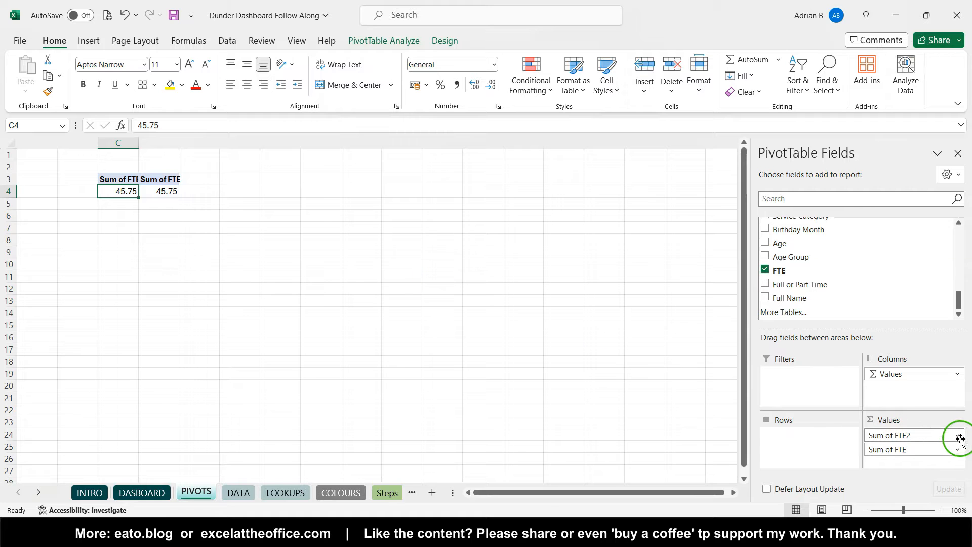
{"action": "left_click", "coordinate": [238, 493]}
{"action": "left_click", "coordinate": [10, 190]}
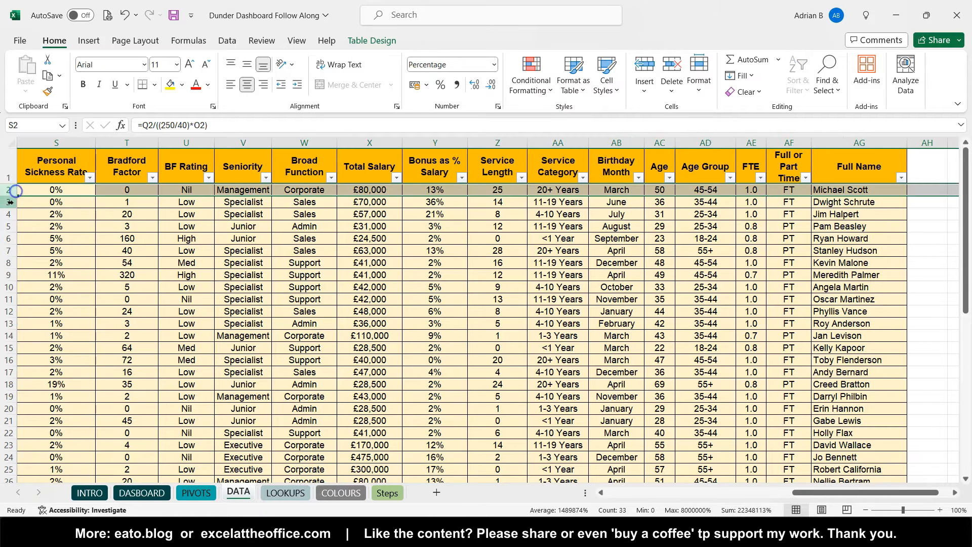
{"action": "left_click", "coordinate": [9, 203]}
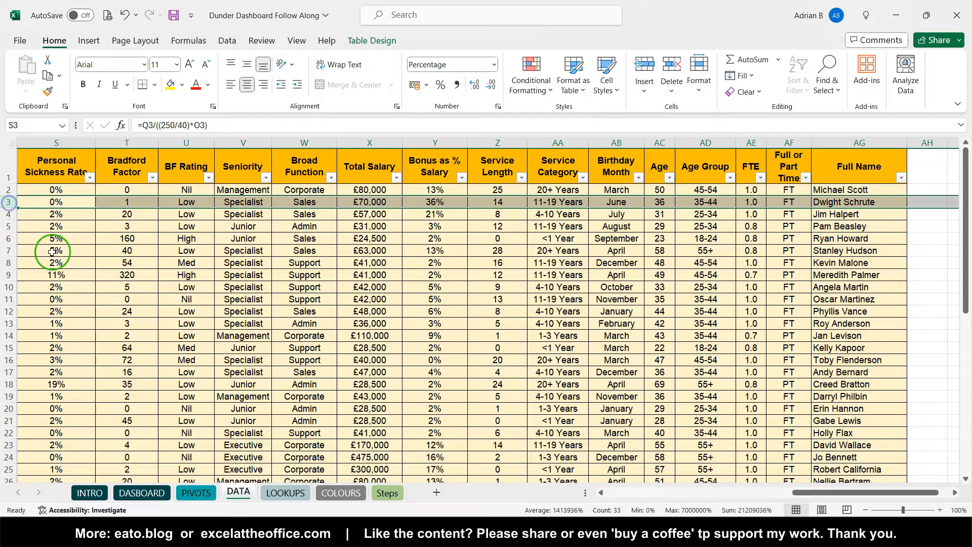
{"action": "left_click", "coordinate": [196, 492]}
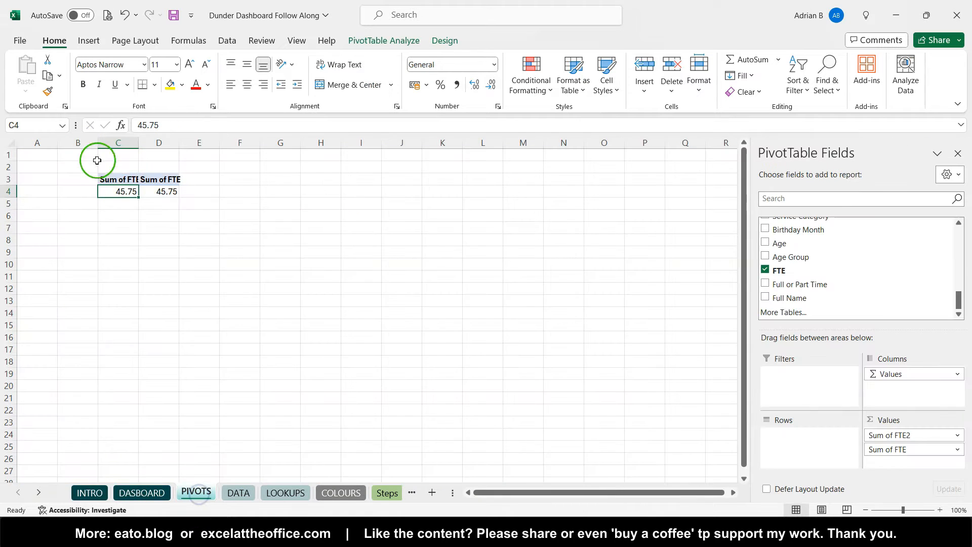
Step: Change the Sum of FTE2 value field to summarize by Count, and inspect the adjacent sum of FTE
{"action": "left_click", "coordinate": [957, 436]}
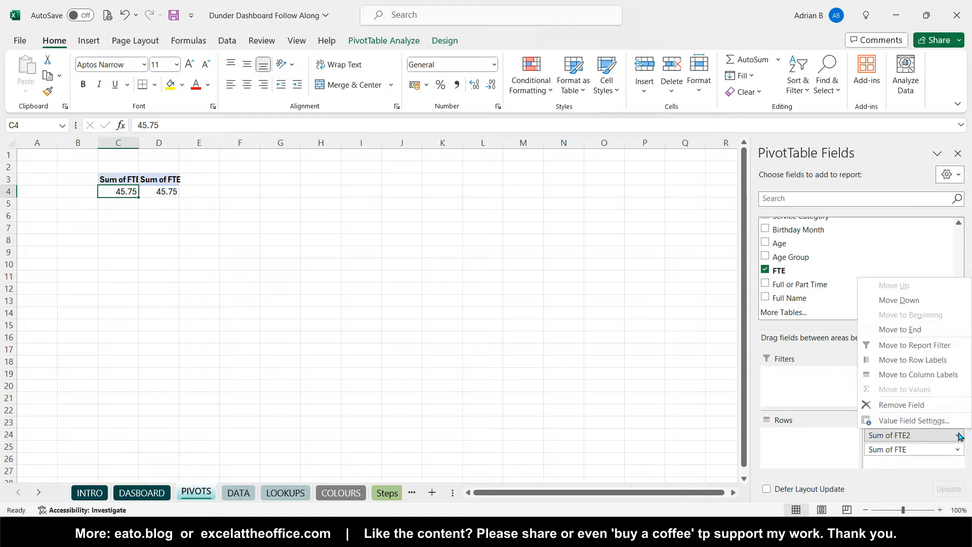
{"action": "left_click", "coordinate": [936, 430]}
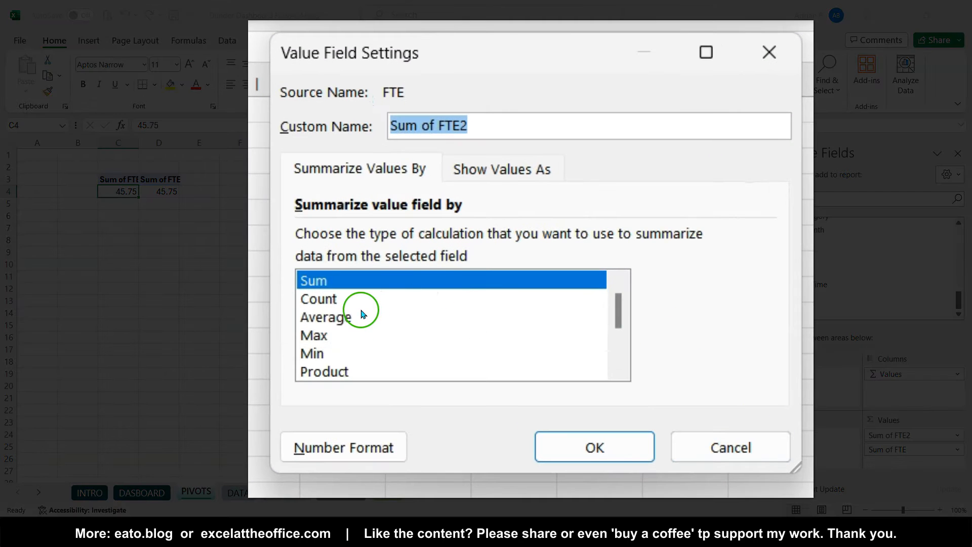
{"action": "left_click", "coordinate": [334, 303]}
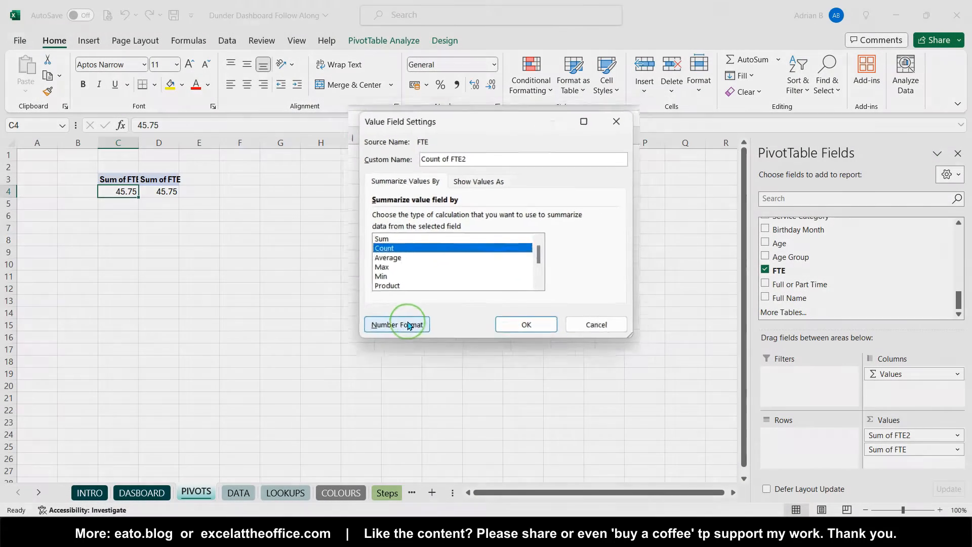
{"action": "left_click", "coordinate": [409, 326]}
{"action": "left_click", "coordinate": [514, 314]}
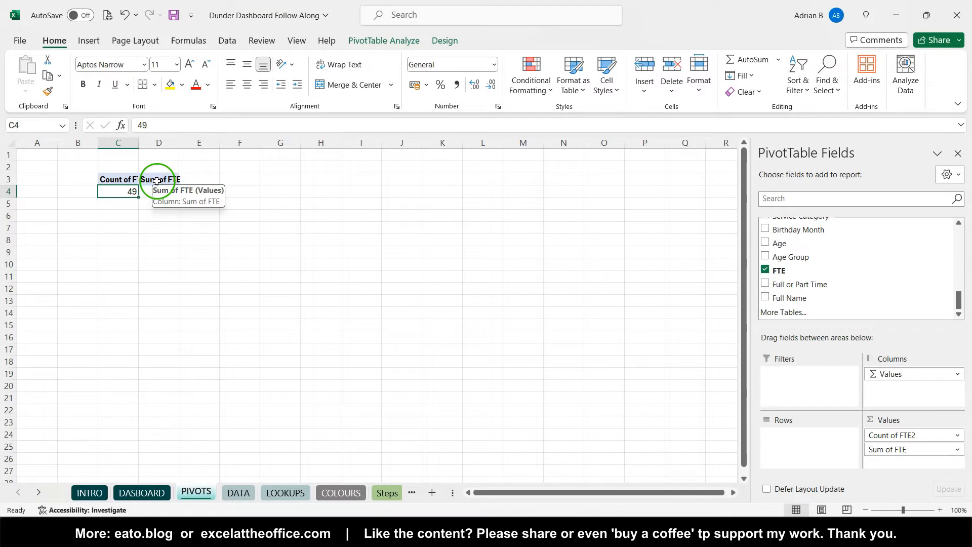
{"action": "left_click", "coordinate": [161, 181]}
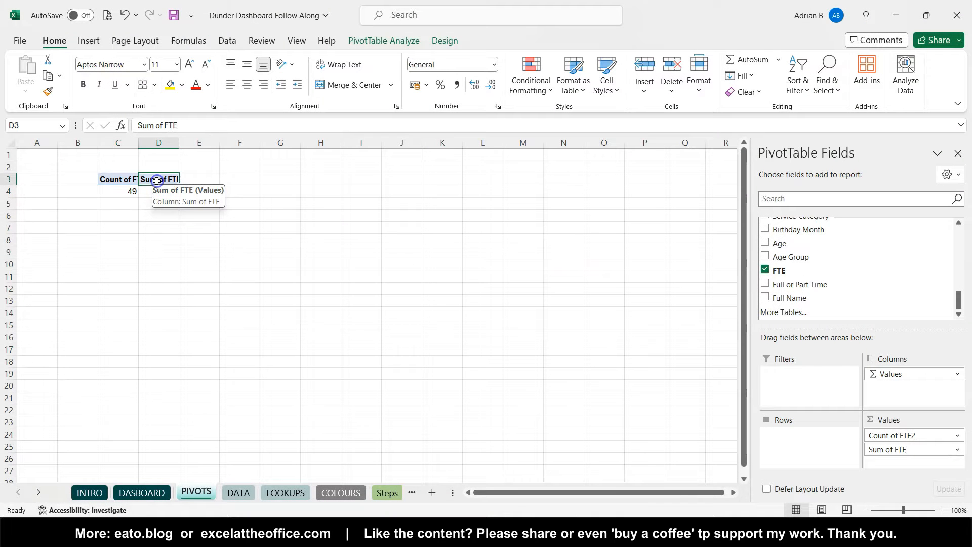
{"action": "left_click", "coordinate": [161, 193]}
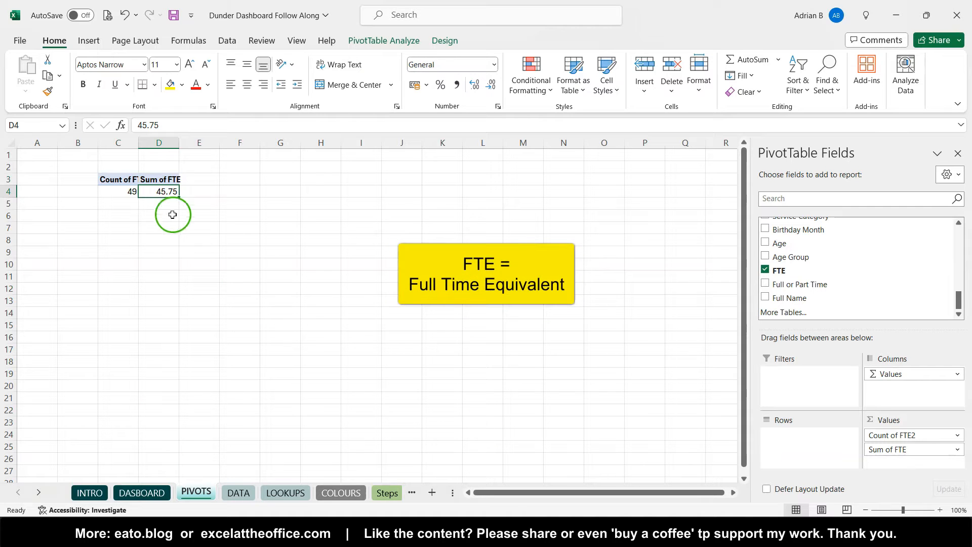
Step: Format the Sum of FTE value field as Number with 1 decimal place and the 1000 separator
{"action": "left_click", "coordinate": [959, 449]}
{"action": "left_click", "coordinate": [921, 435]}
{"action": "left_click", "coordinate": [634, 328]}
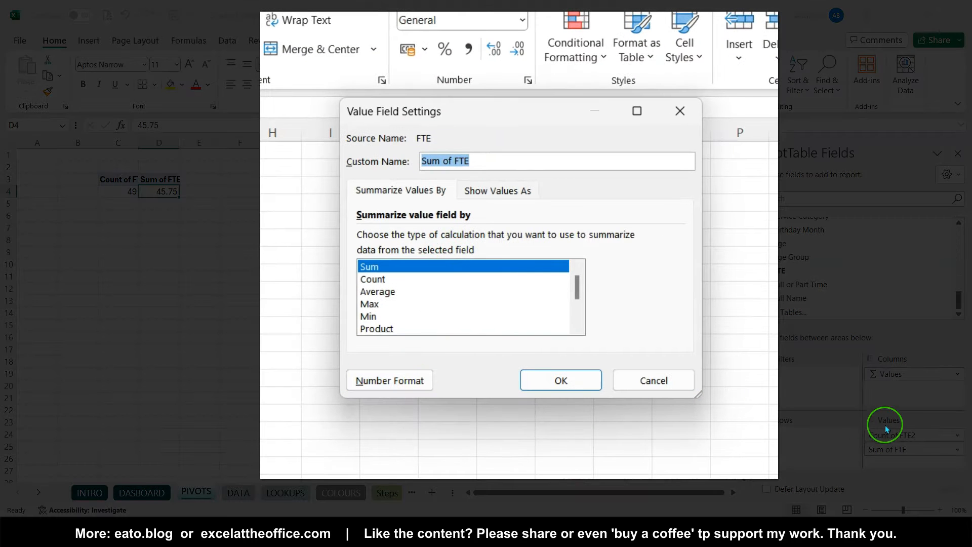
{"action": "left_click", "coordinate": [380, 381]}
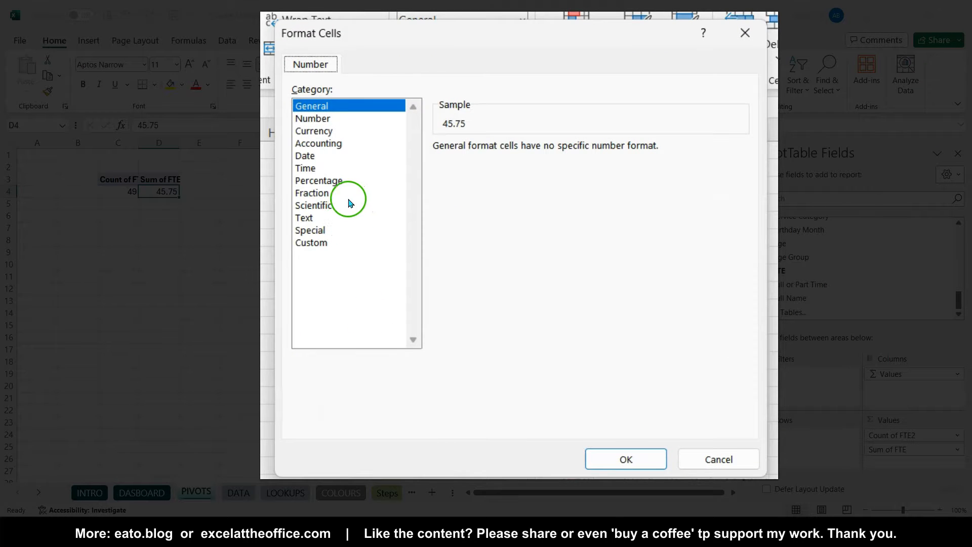
{"action": "left_click", "coordinate": [328, 124]}
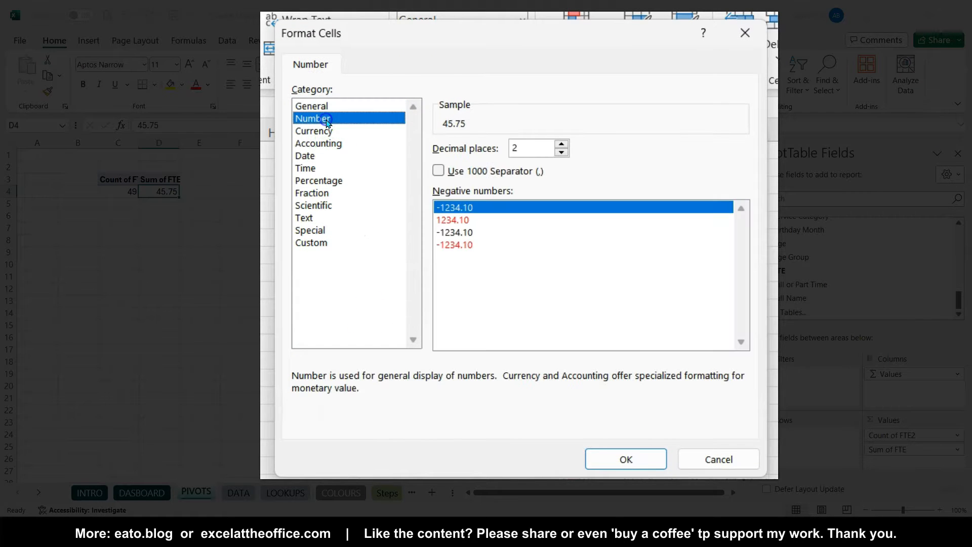
{"action": "left_click", "coordinate": [561, 152]}
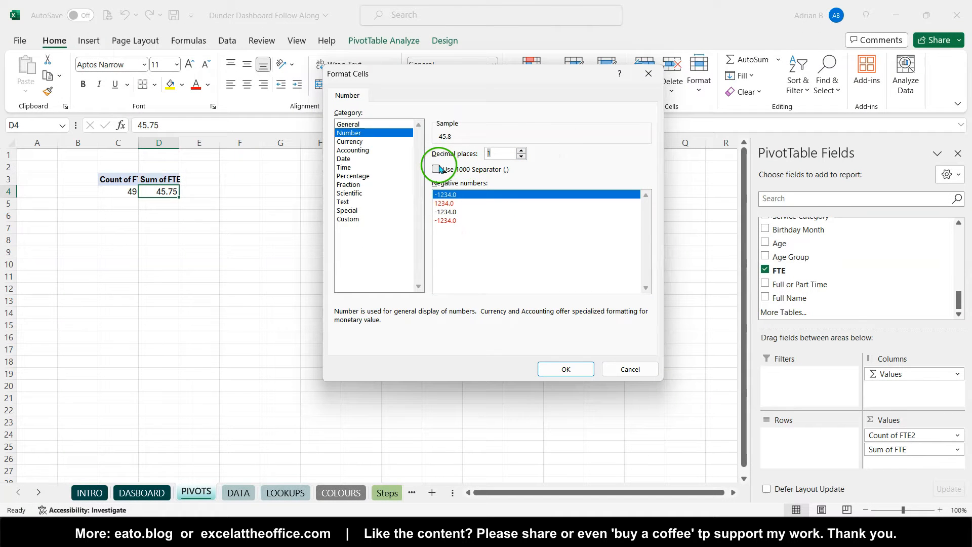
{"action": "left_click", "coordinate": [437, 169]}
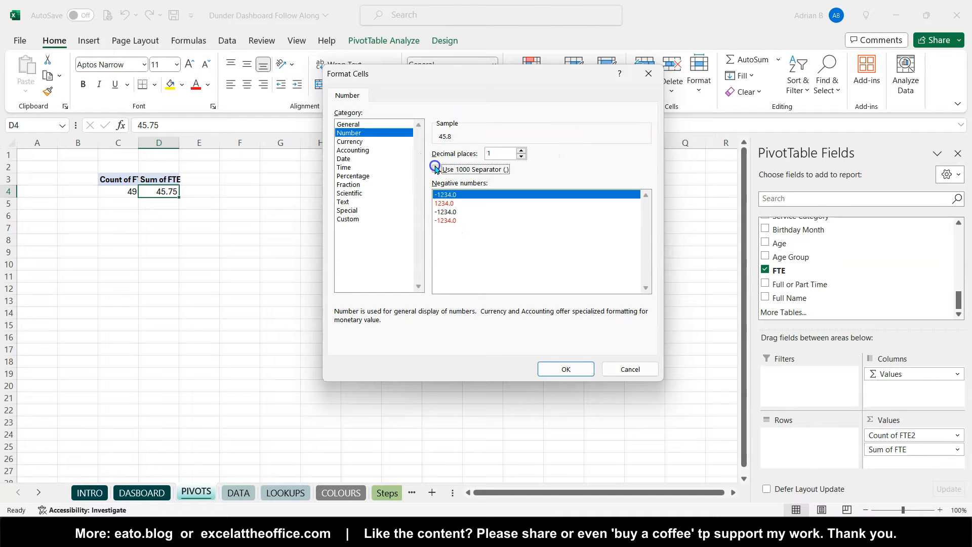
{"action": "left_click", "coordinate": [566, 369]}
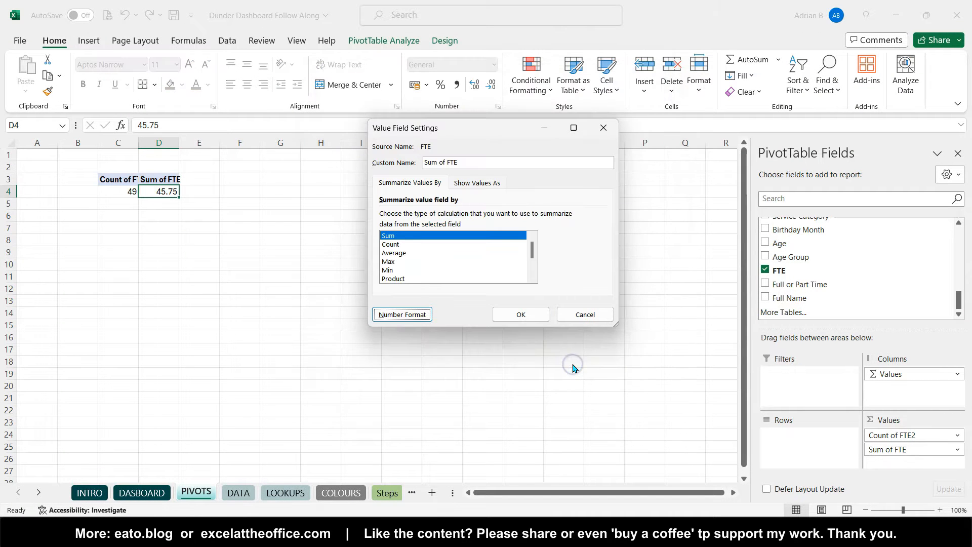
{"action": "left_click", "coordinate": [517, 317]}
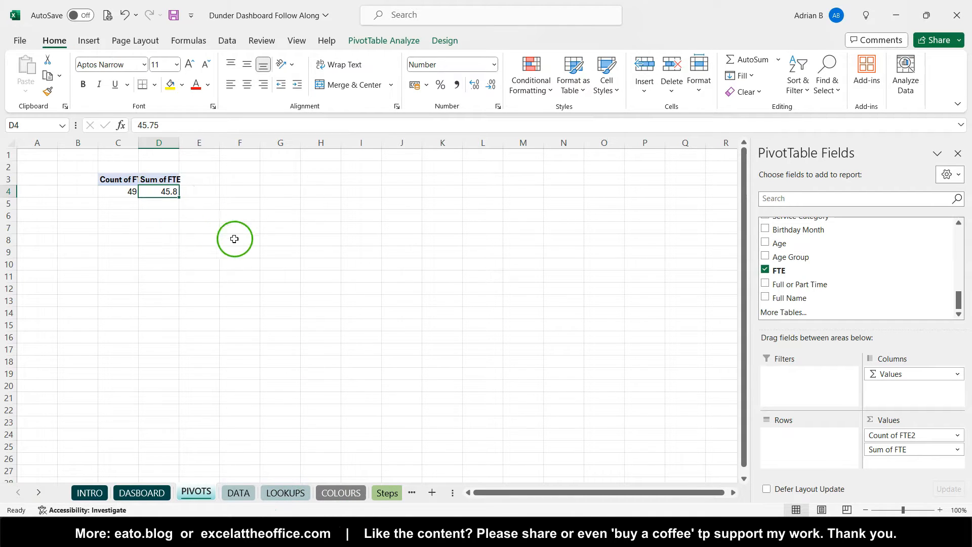
Step: Rename the pivot table's two value headings to Headcount and FTE Total
{"action": "left_click", "coordinate": [130, 178]}
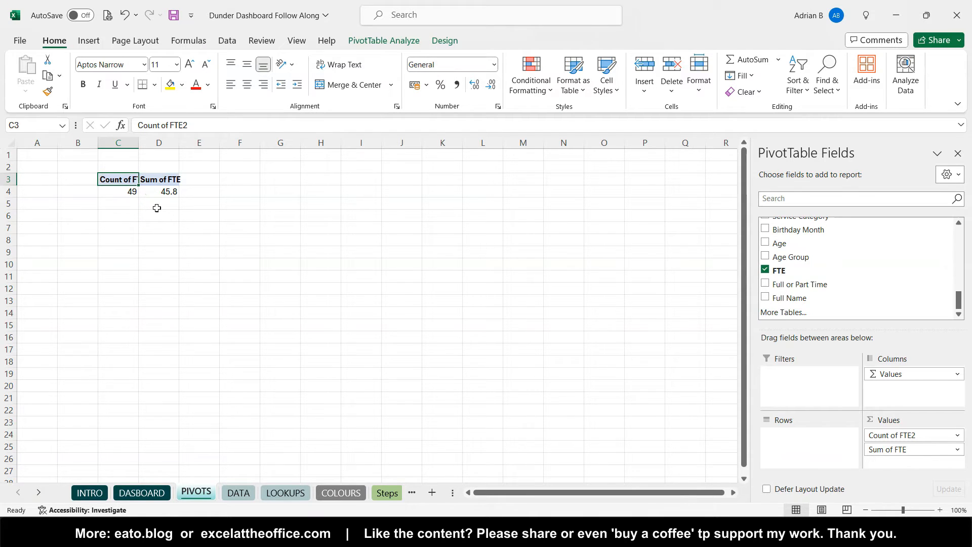
{"action": "type", "text": "Headcount"}
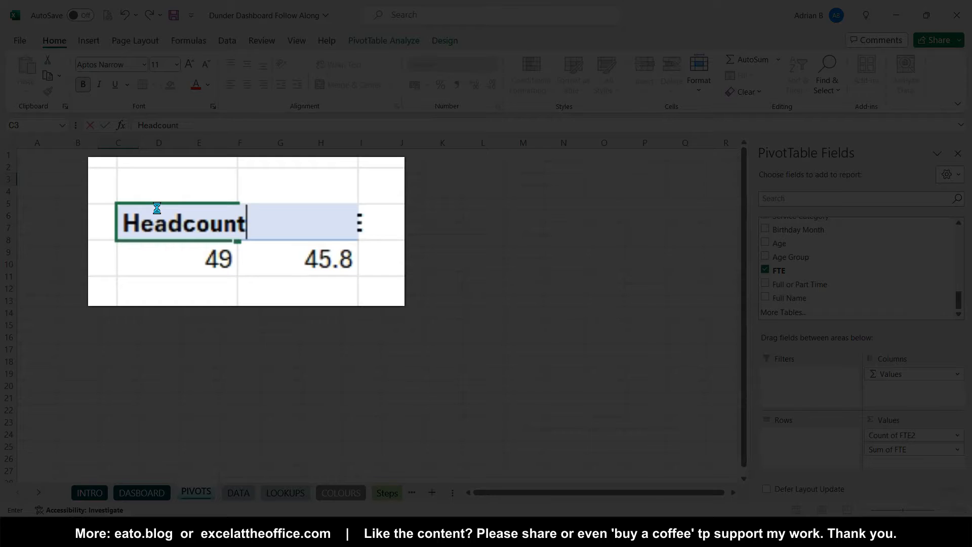
{"action": "key", "text": "Tab"}
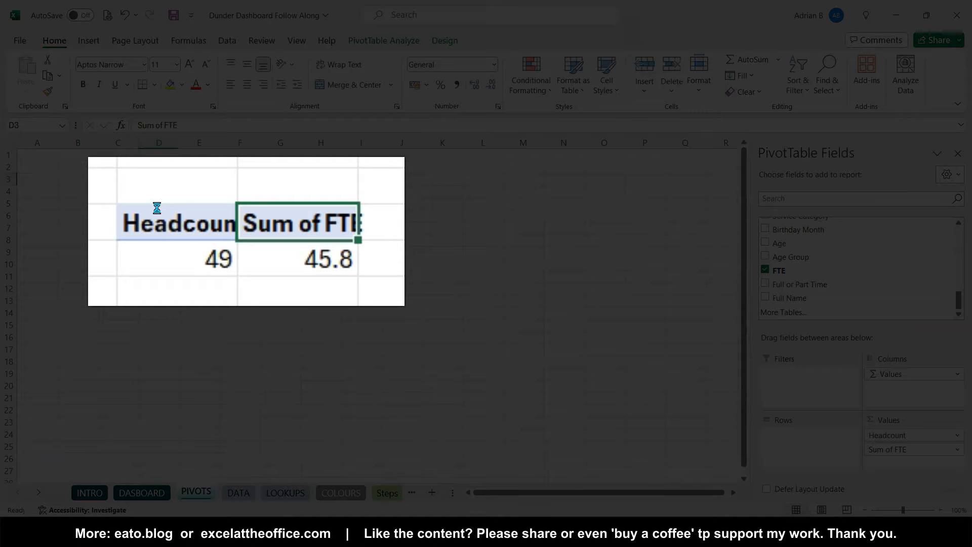
{"action": "type", "text": "FTE Total"}
{"action": "key", "text": "Return"}
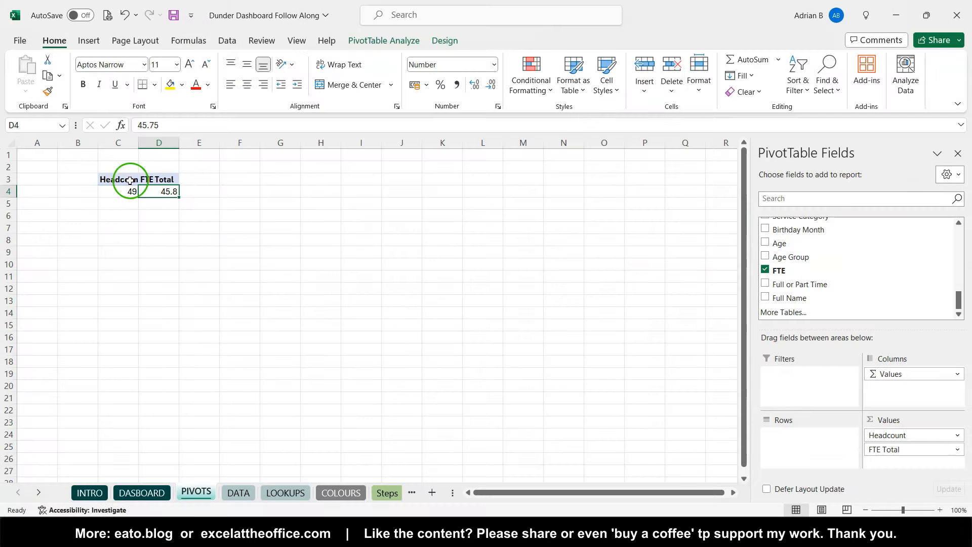
Step: Apply the green PivotTable style from the first row of the Medium group to the pivot table
{"action": "left_click", "coordinate": [125, 178]}
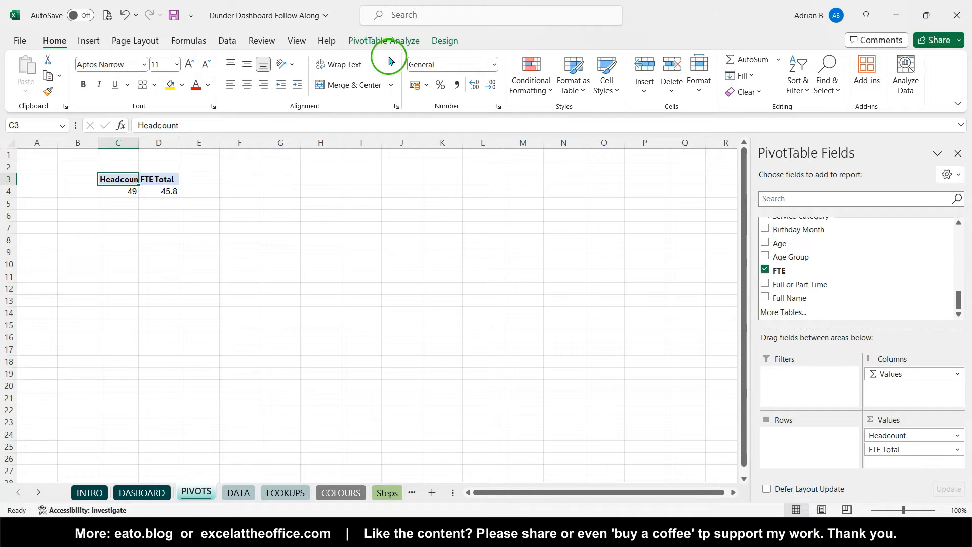
{"action": "left_click", "coordinate": [440, 47]}
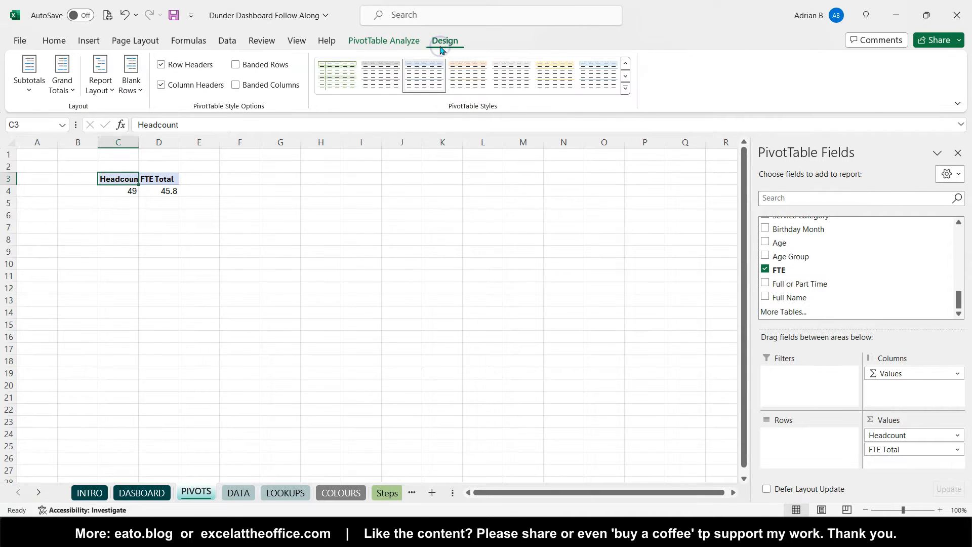
{"action": "left_click", "coordinate": [626, 88]}
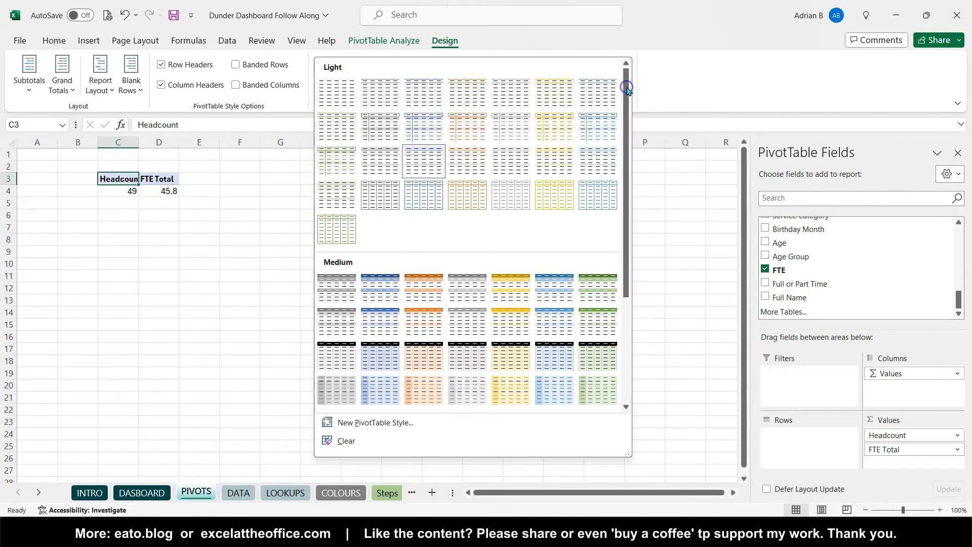
{"action": "left_click", "coordinate": [600, 292]}
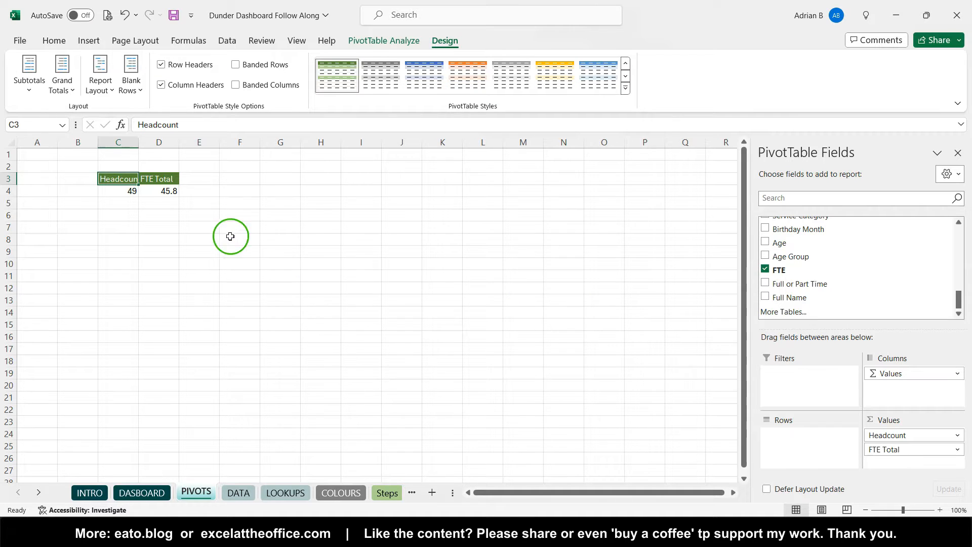
Step: Center-align the headings and values of the pivot table in C3:D4
{"action": "left_click_drag", "start_coordinate": [125, 171], "coordinate": [151, 173]}
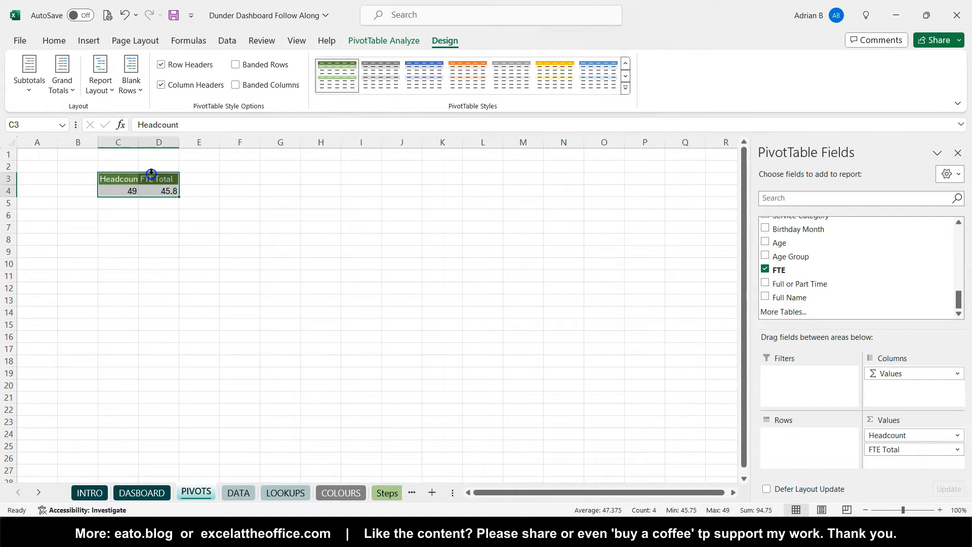
{"action": "left_click", "coordinate": [54, 40]}
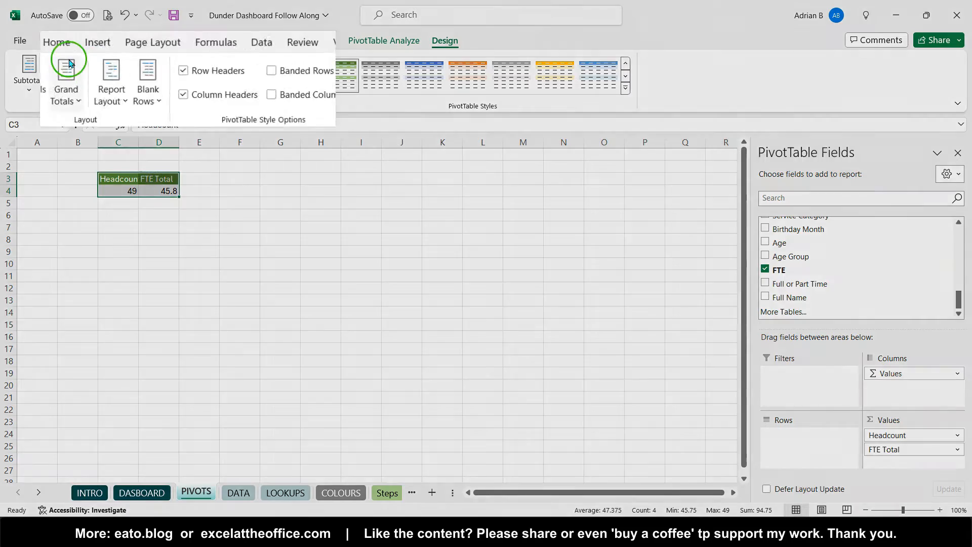
{"action": "left_click", "coordinate": [246, 87]}
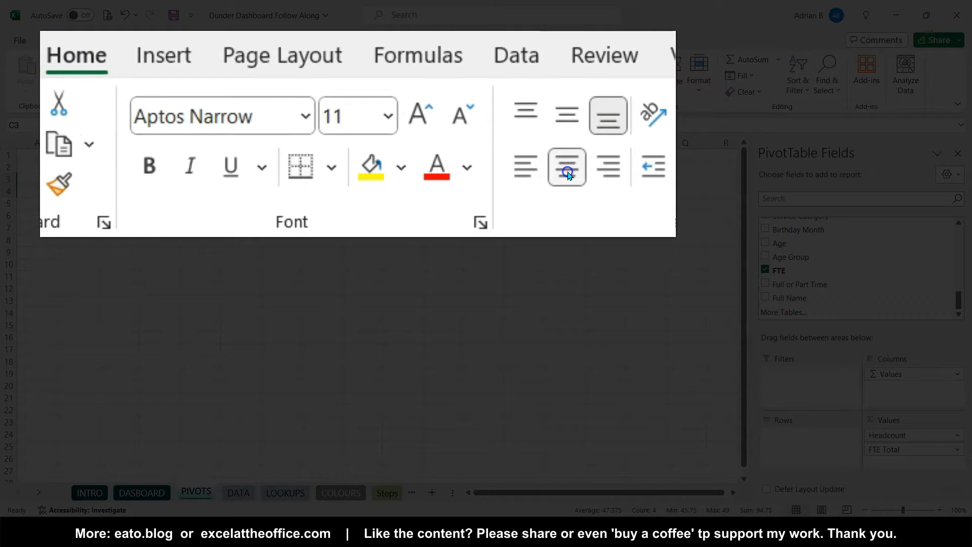
{"action": "left_click", "coordinate": [571, 120]}
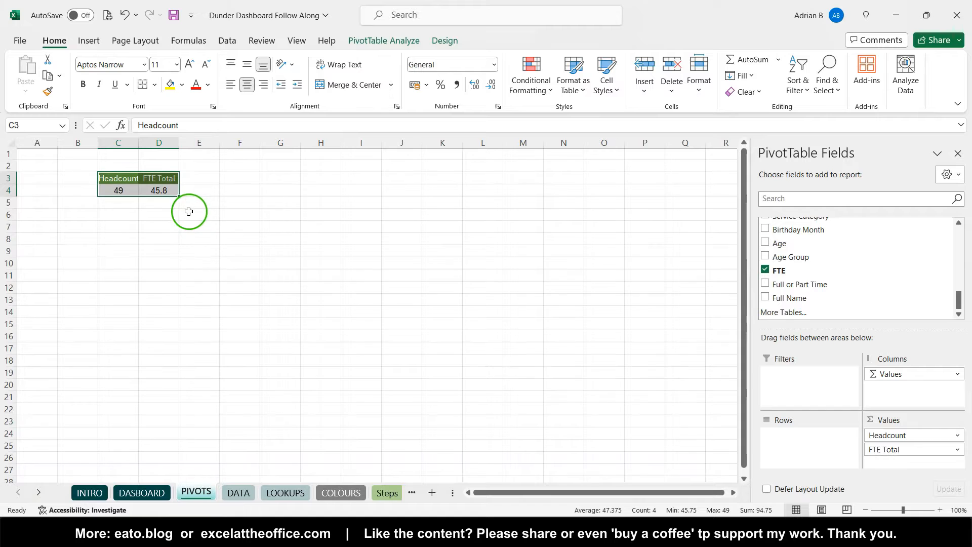
Step: Review the PIVOTS and DASHBOARD sheets in the Dunder Dashboard and Database workbook, and return to the PIVOTS sheet of the follow-along workbook
{"action": "left_click", "coordinate": [110, 178]}
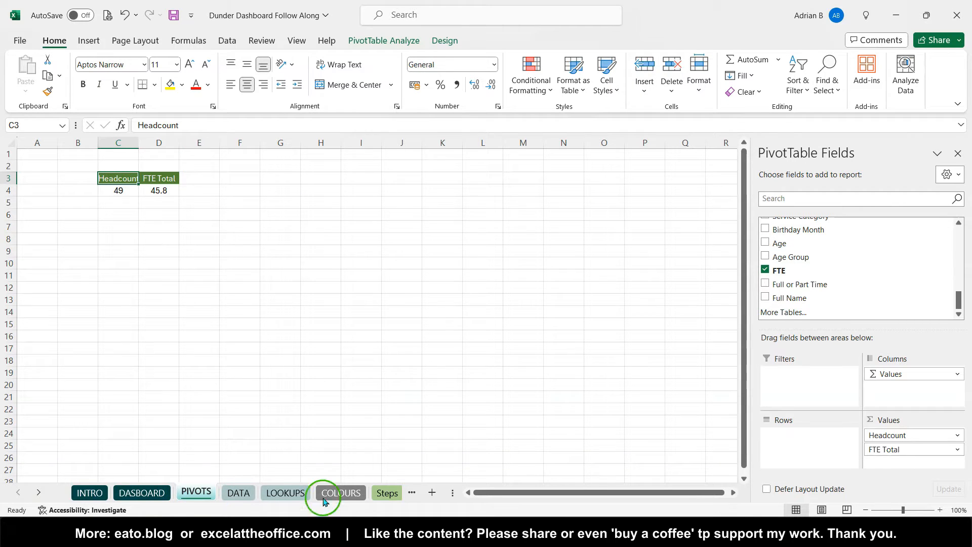
{"action": "mouse_move", "coordinate": [221, 533]}
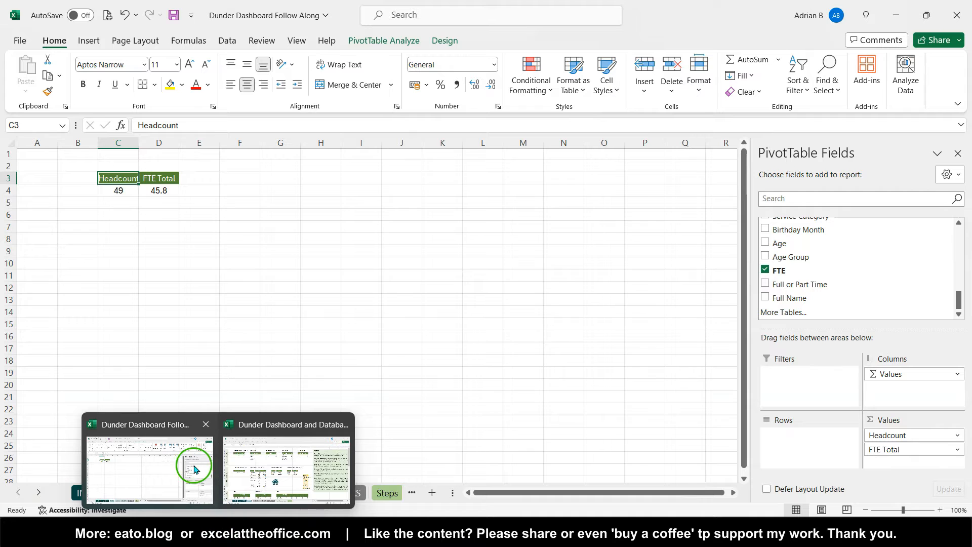
{"action": "left_click", "coordinate": [253, 466]}
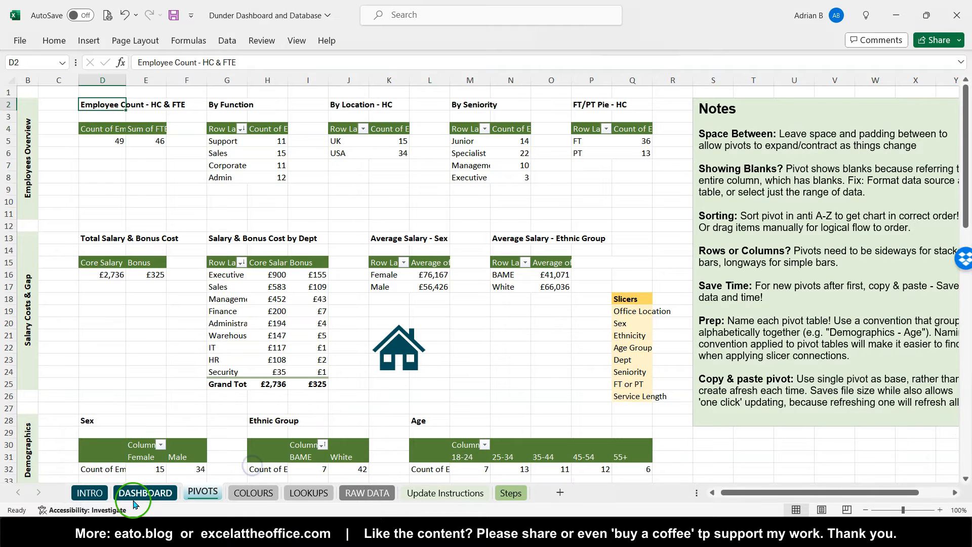
{"action": "left_click", "coordinate": [131, 500]}
{"action": "left_click", "coordinate": [82, 247]}
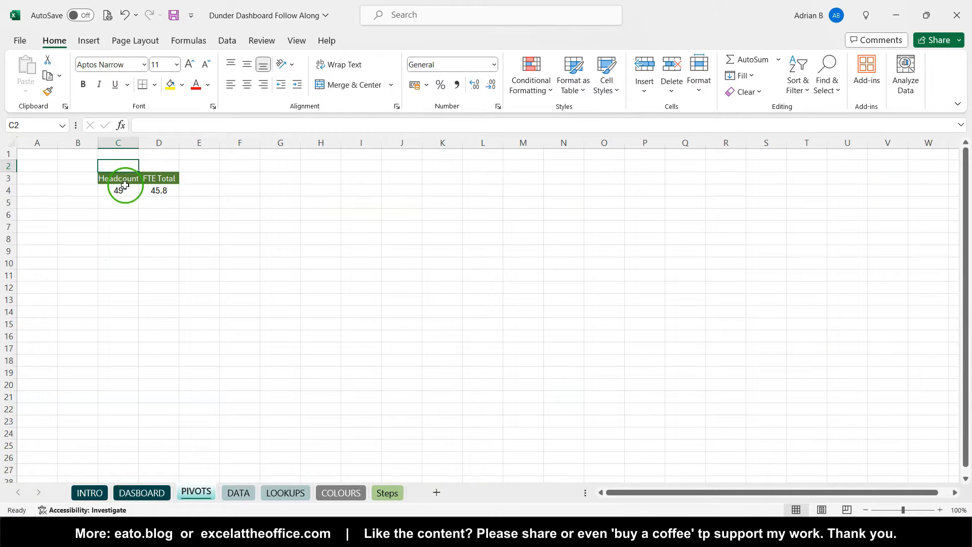
Step: Insert two blank rows above the pivot table, one above row 2 and one above row 1
{"action": "left_click_drag", "start_coordinate": [9, 178], "coordinate": [9, 173]}
{"action": "right_click", "coordinate": [10, 171]}
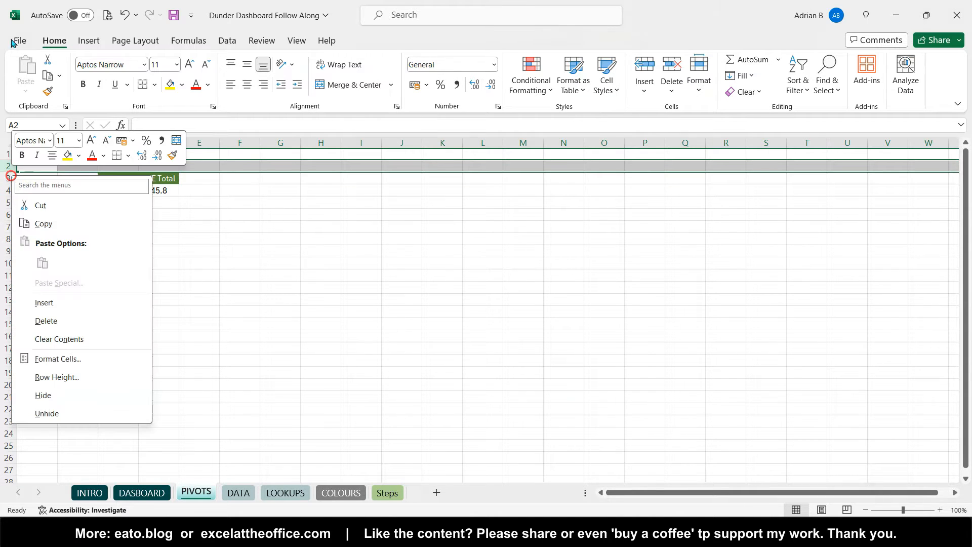
{"action": "left_click", "coordinate": [57, 307]}
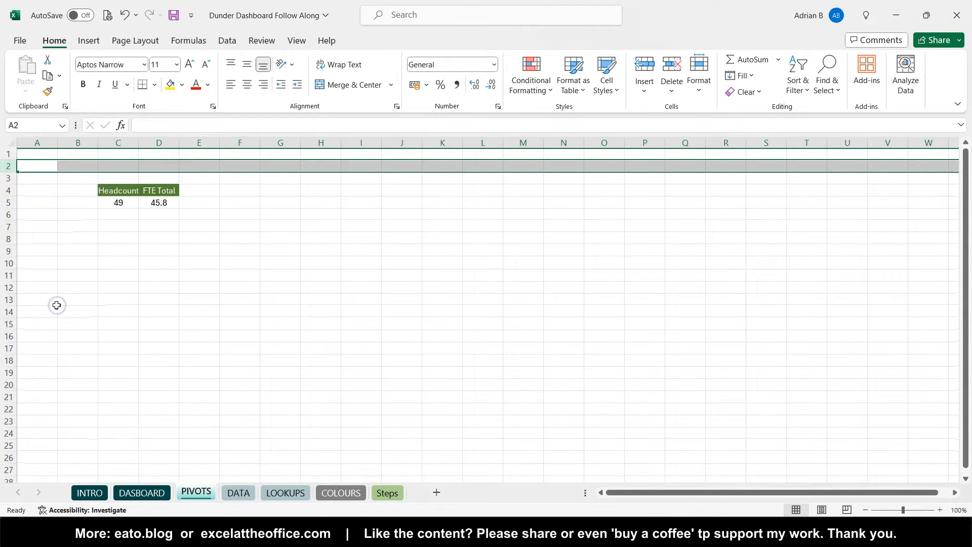
{"action": "right_click", "coordinate": [9, 162]}
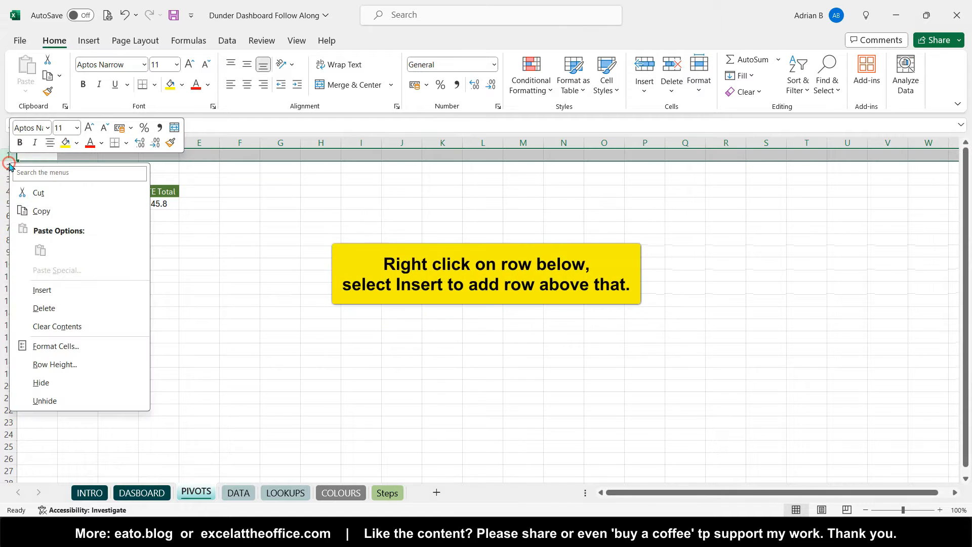
{"action": "left_click", "coordinate": [48, 287]}
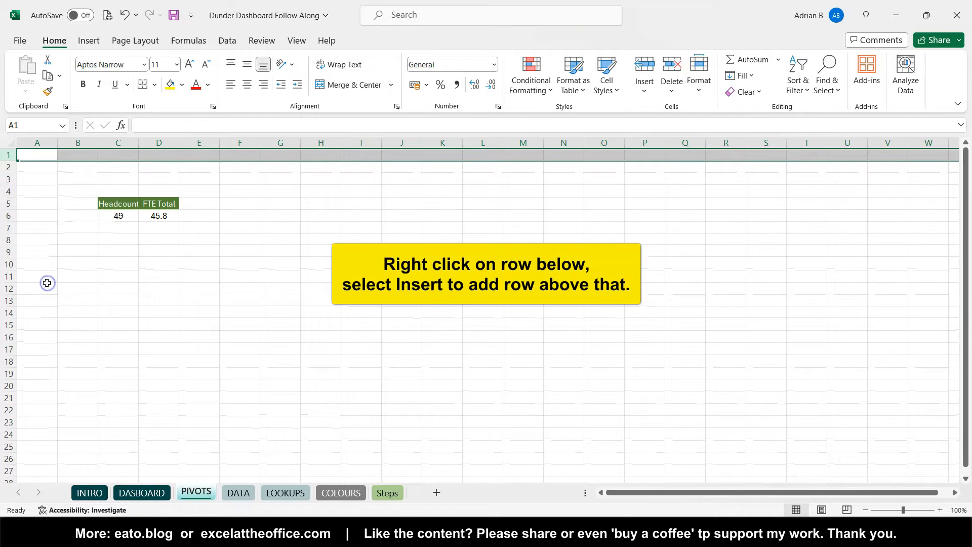
Step: Enter the title Headcount and FTE Totals in cell C2 above the pivot table
{"action": "left_click", "coordinate": [113, 180]}
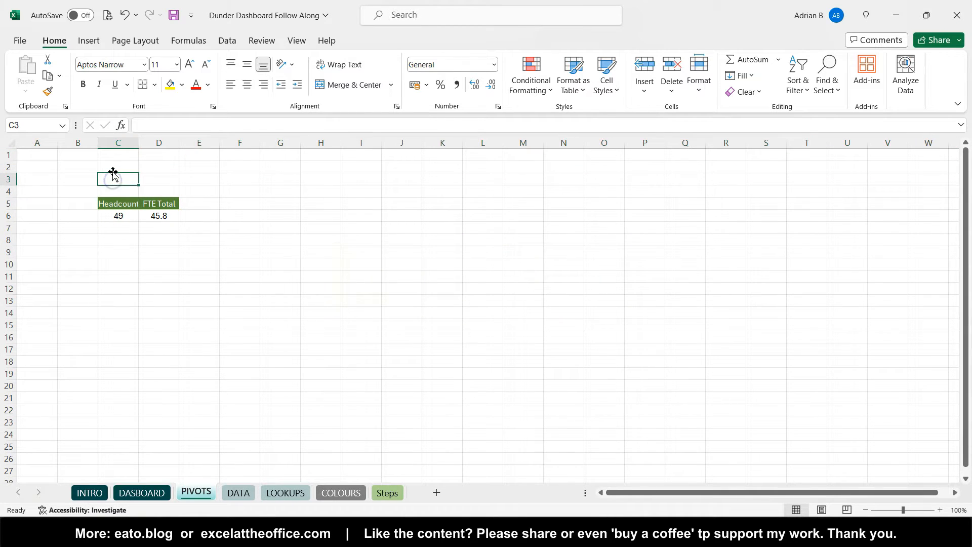
{"action": "left_click", "coordinate": [114, 170]}
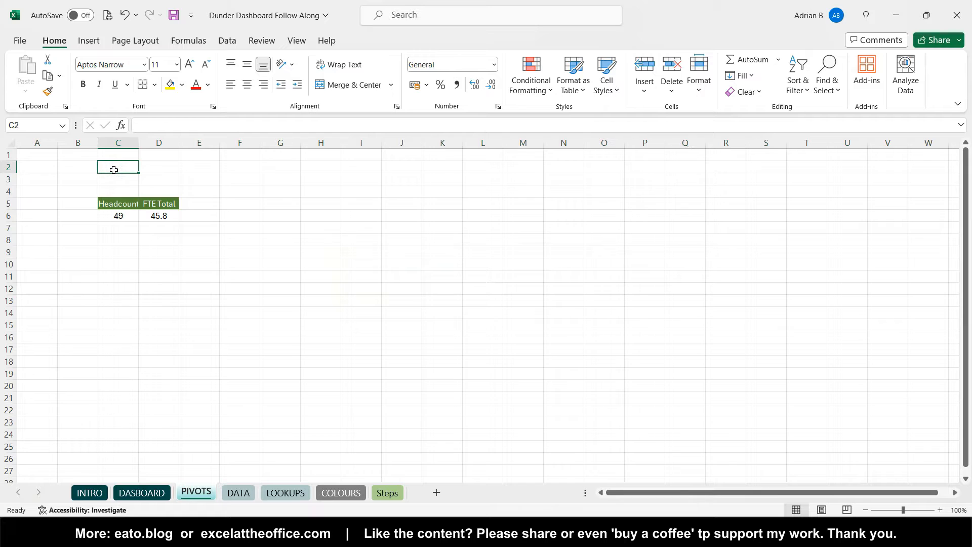
{"action": "type", "text": "Headcount"}
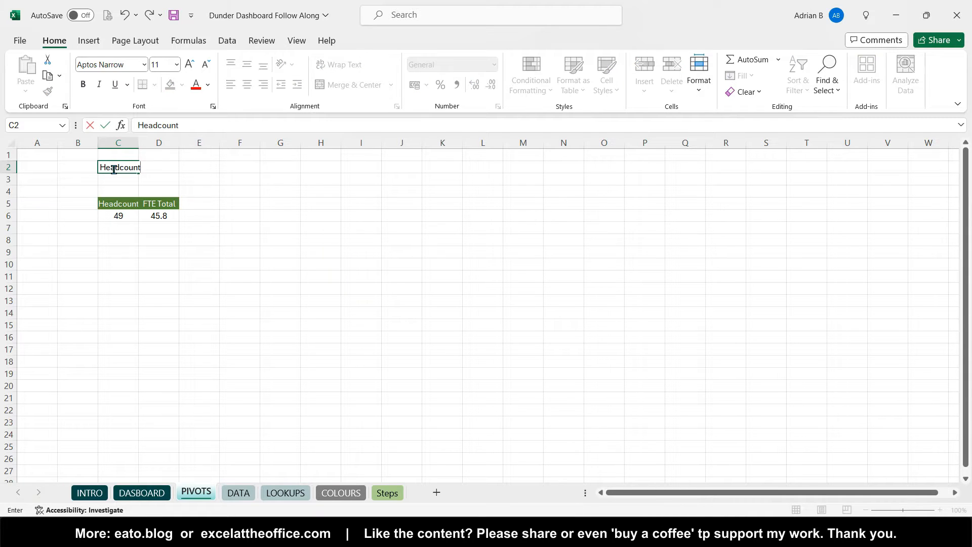
{"action": "type", "text": " and FTE Totals"}
{"action": "left_click", "coordinate": [115, 182]}
Step: Set the font of the entire PIVOTS sheet to Arial
{"action": "left_click", "coordinate": [118, 168]}
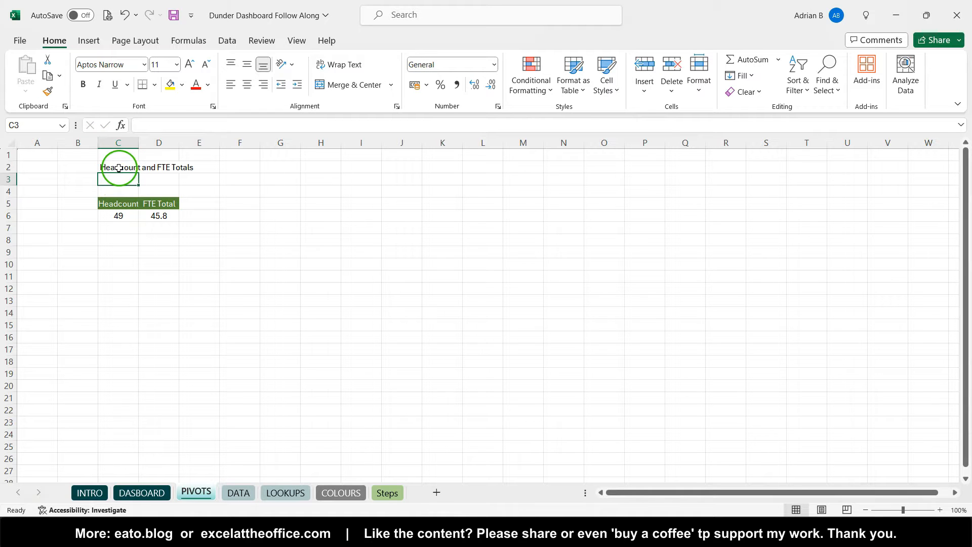
{"action": "left_click", "coordinate": [11, 143]}
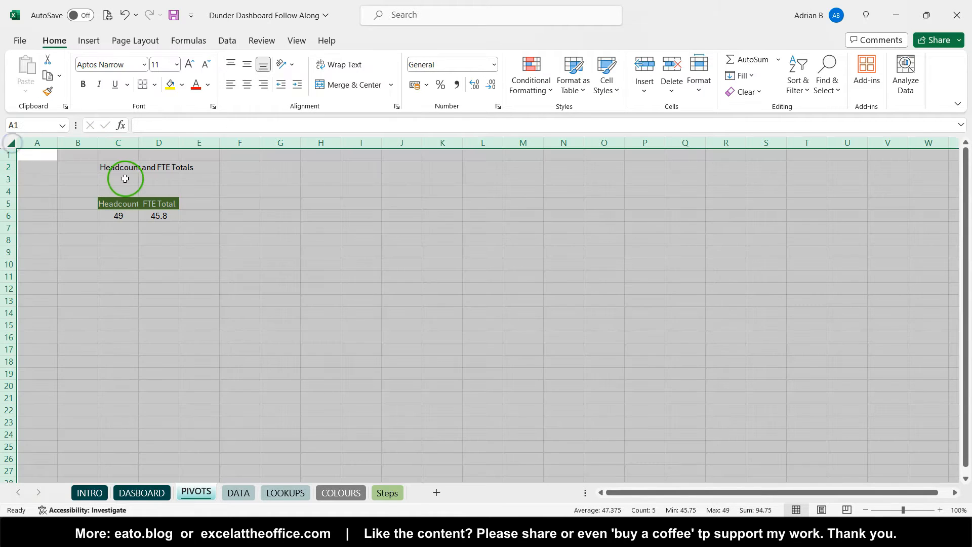
{"action": "left_click", "coordinate": [120, 170]}
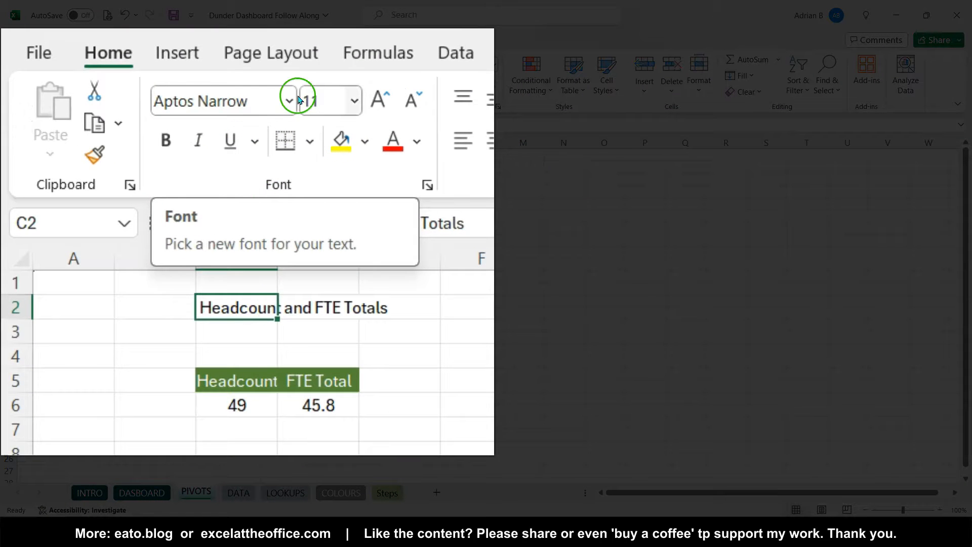
{"action": "left_click", "coordinate": [216, 332]}
{"action": "left_click", "coordinate": [264, 380]}
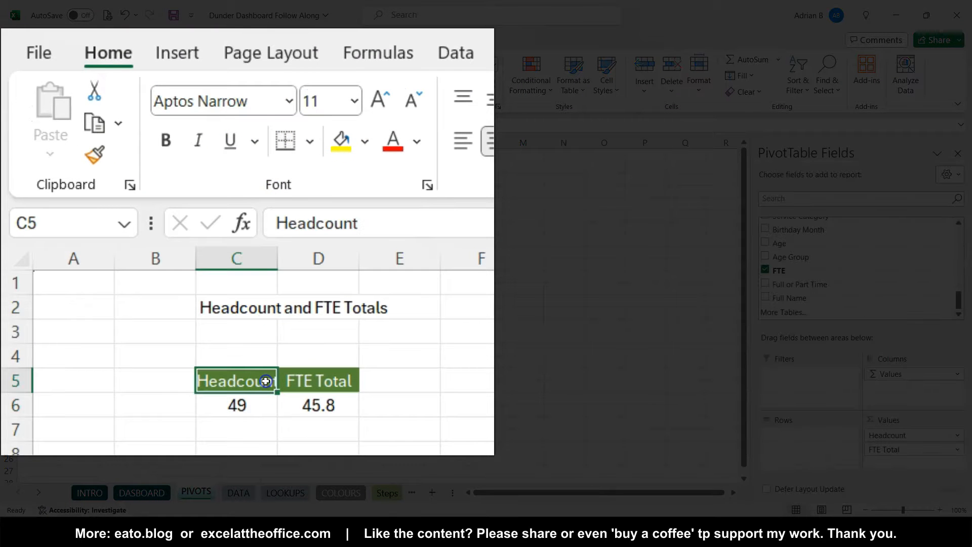
{"action": "left_click", "coordinate": [20, 263]}
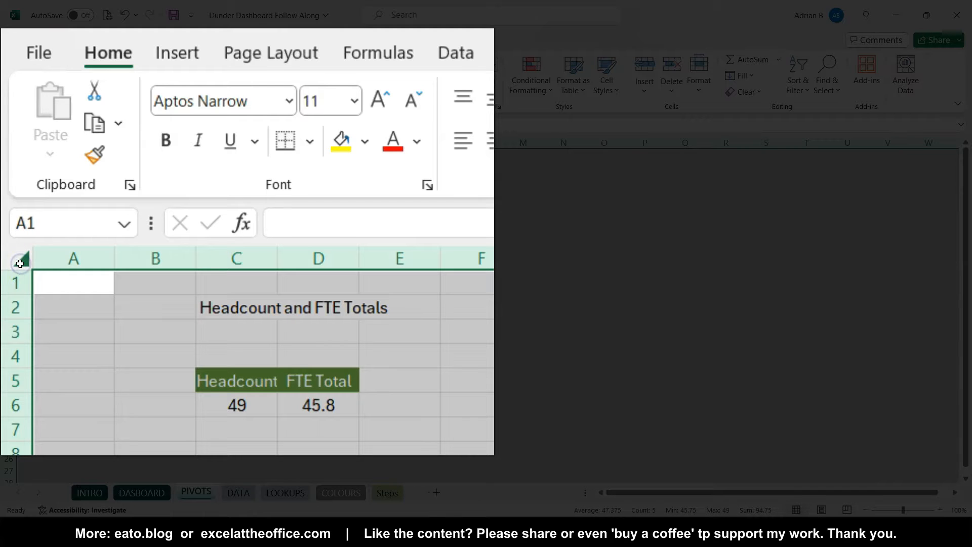
{"action": "left_click", "coordinate": [288, 101]}
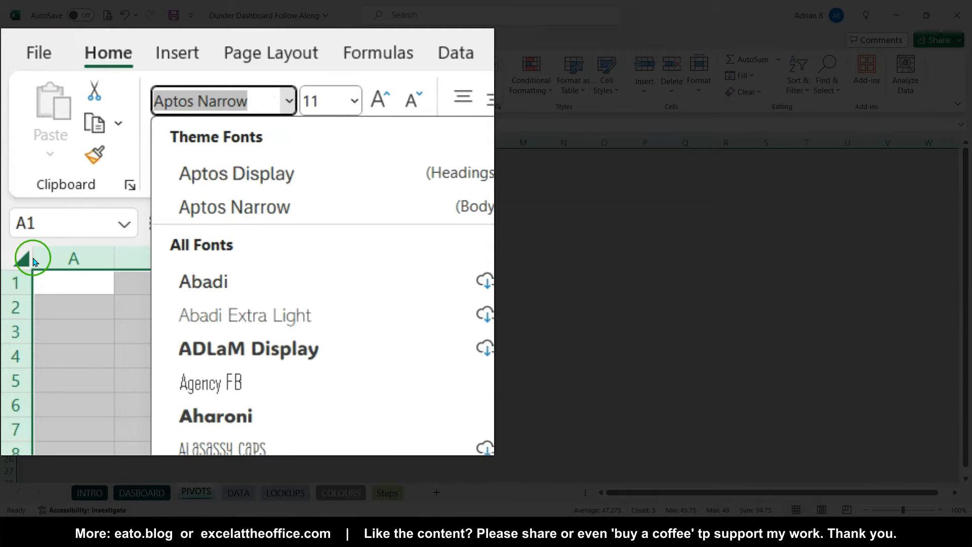
{"action": "scroll", "coordinate": [238, 413], "scroll_direction": "down", "scroll_amount": 4}
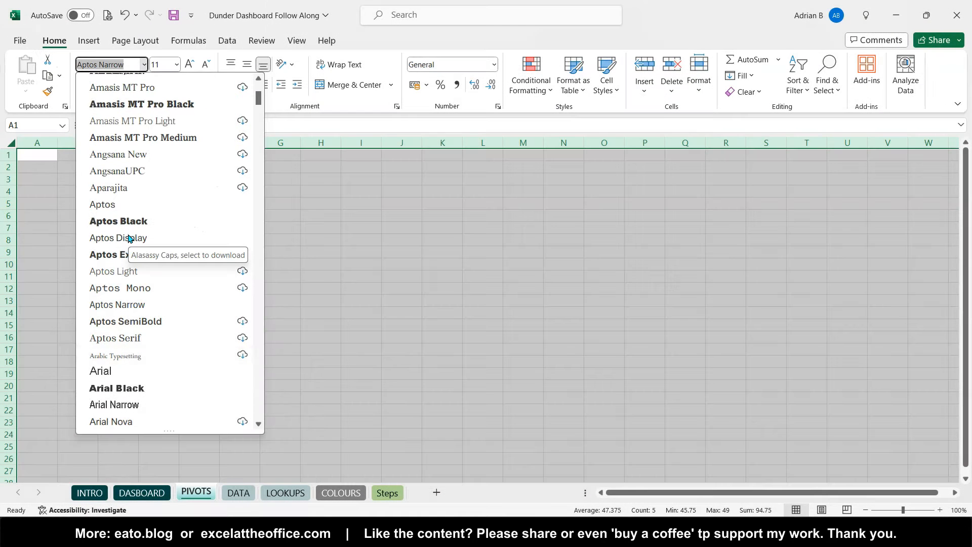
{"action": "left_click", "coordinate": [118, 375]}
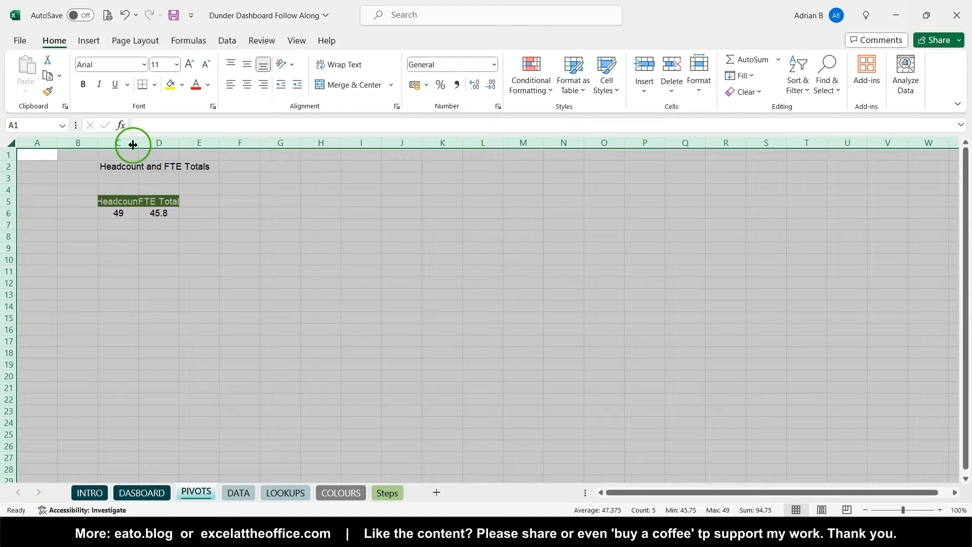
{"action": "left_click", "coordinate": [134, 211]}
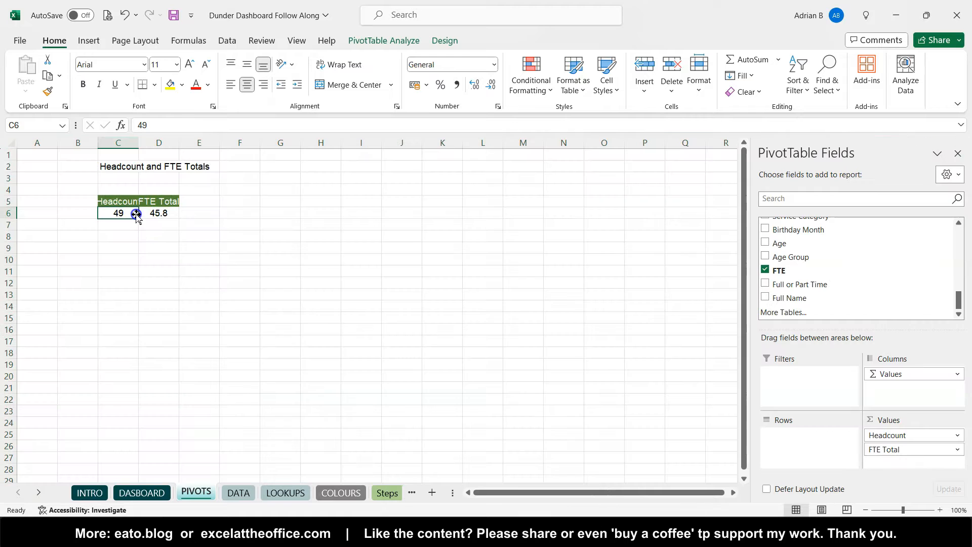
Step: Bold the Headcount and FTE Totals title in C2 and insert a blank column before column B
{"action": "left_click", "coordinate": [119, 166]}
{"action": "left_click", "coordinate": [84, 85]}
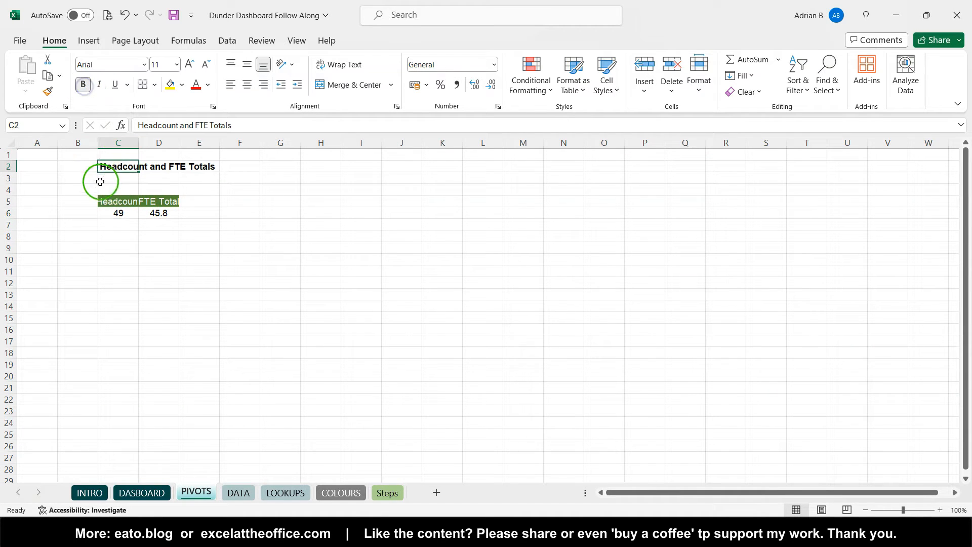
{"action": "right_click", "coordinate": [83, 138]}
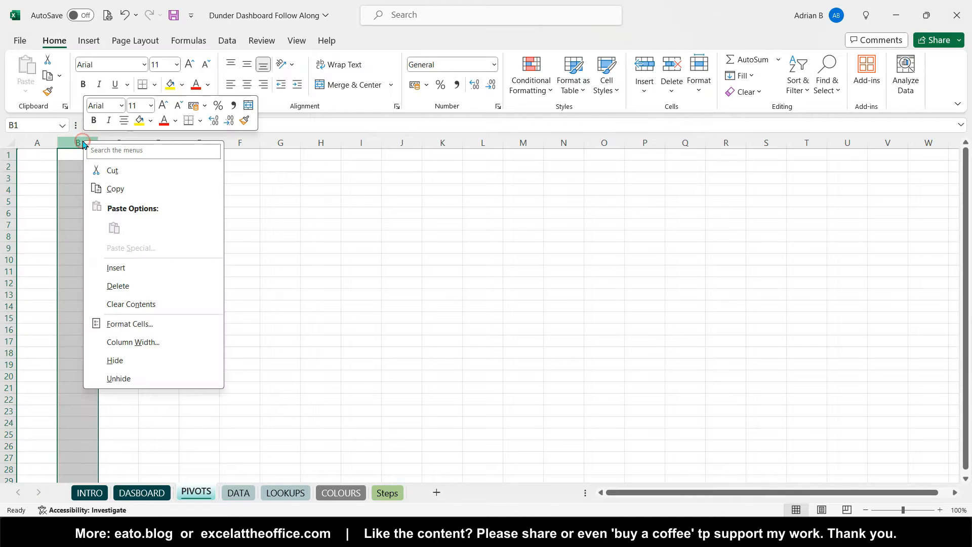
{"action": "left_click", "coordinate": [137, 265]}
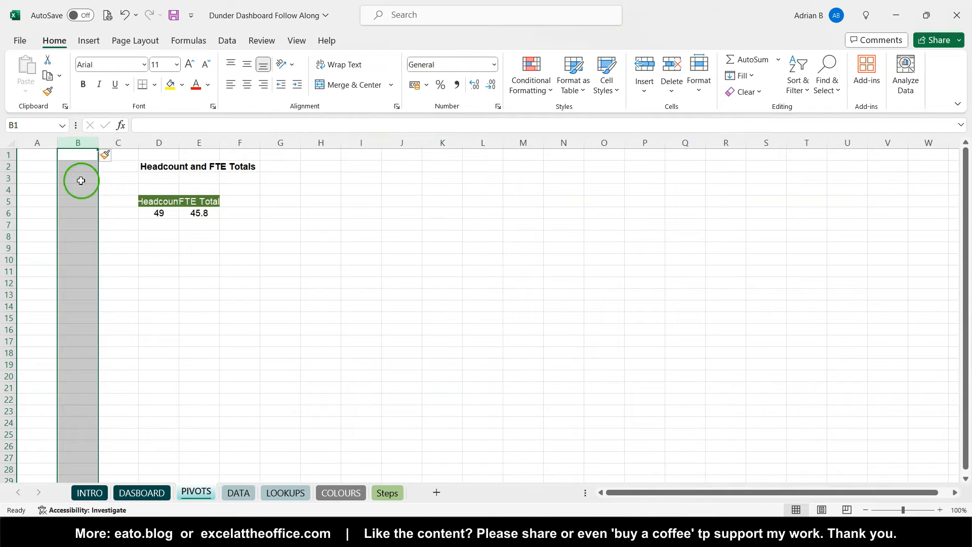
Step: Merge and center cells B2:B14 and enter the section label Employee Overview
{"action": "left_click_drag", "start_coordinate": [72, 166], "coordinate": [82, 314]}
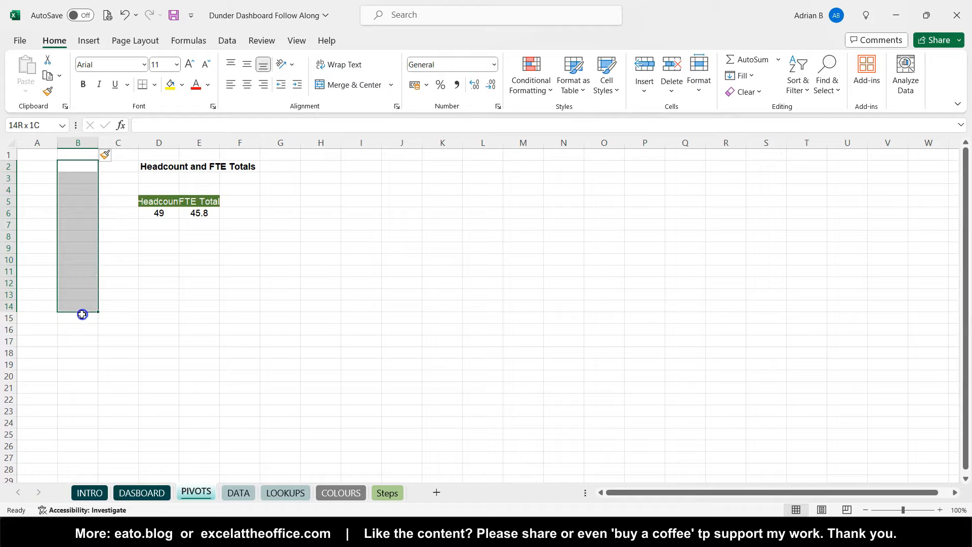
{"action": "left_click", "coordinate": [340, 85]}
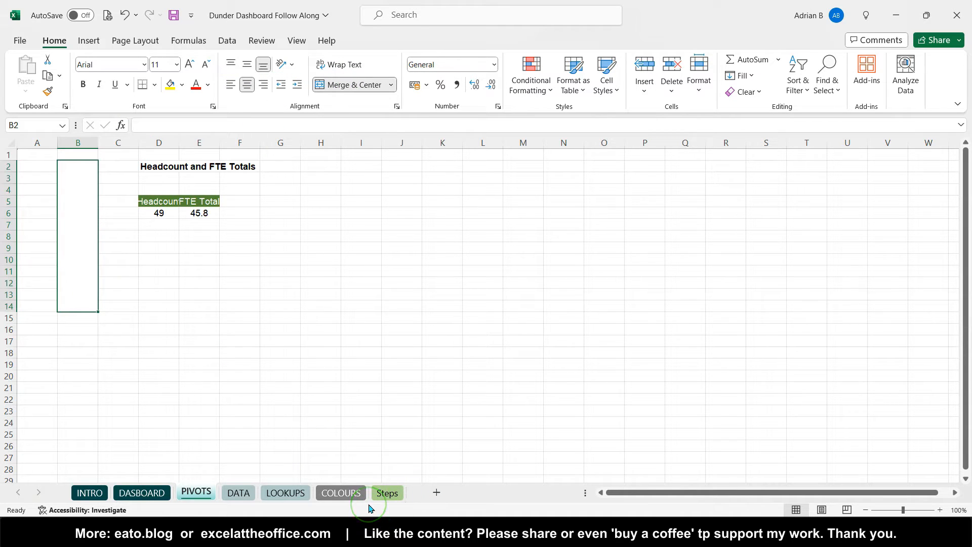
{"action": "type", "text": "Employee Over"}
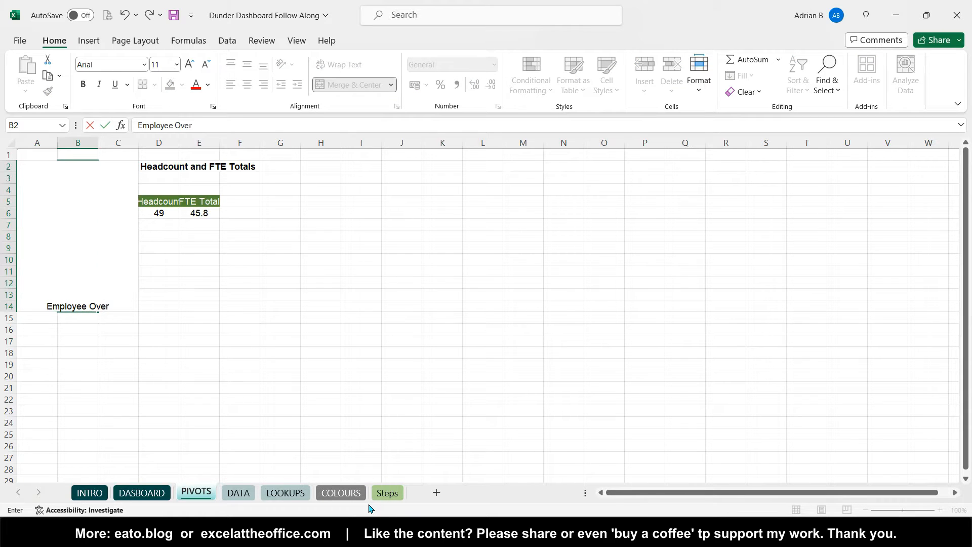
{"action": "type", "text": "view"}
{"action": "key", "text": "Return"}
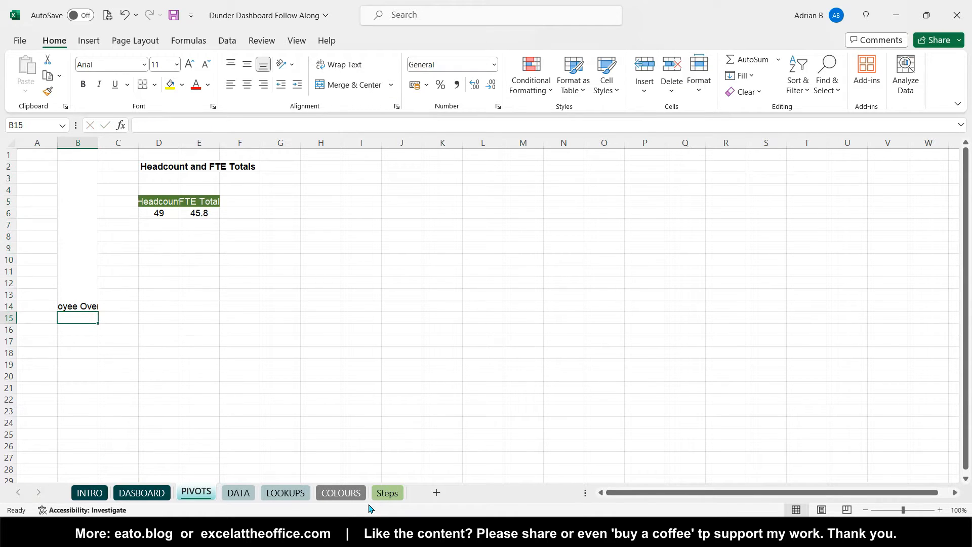
Step: Rotate the Employee Overview label's text up and middle-align it within the merged cell
{"action": "left_click", "coordinate": [98, 280]}
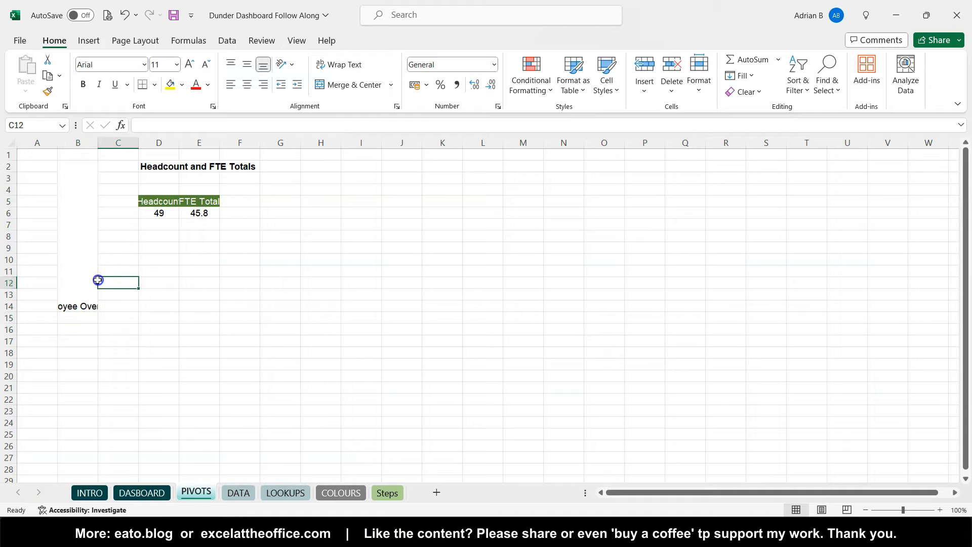
{"action": "left_click", "coordinate": [79, 280]}
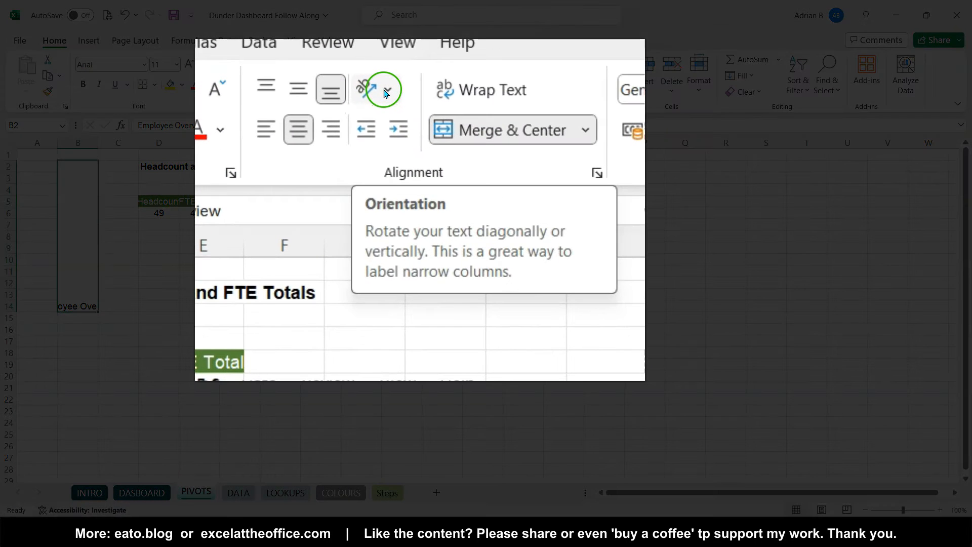
{"action": "left_click", "coordinate": [386, 93]}
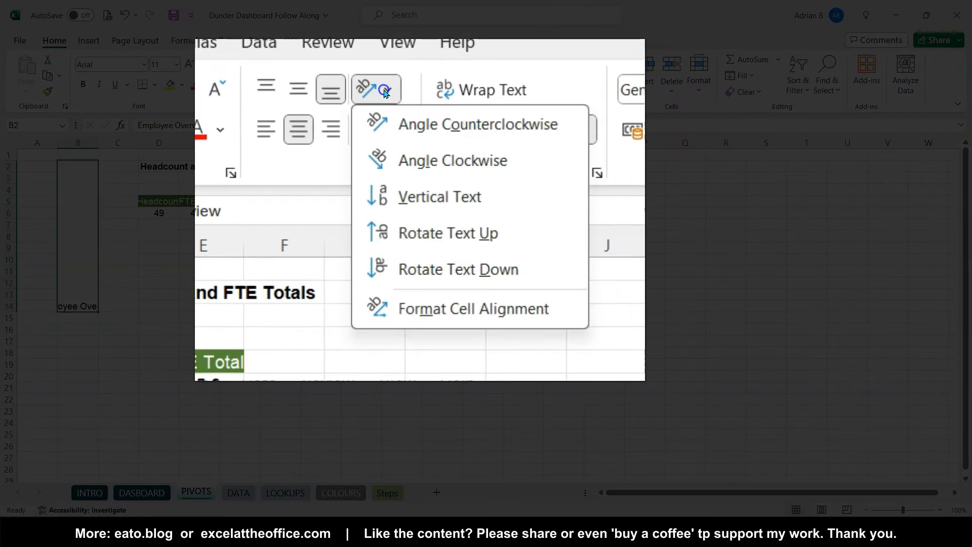
{"action": "left_click", "coordinate": [429, 232]}
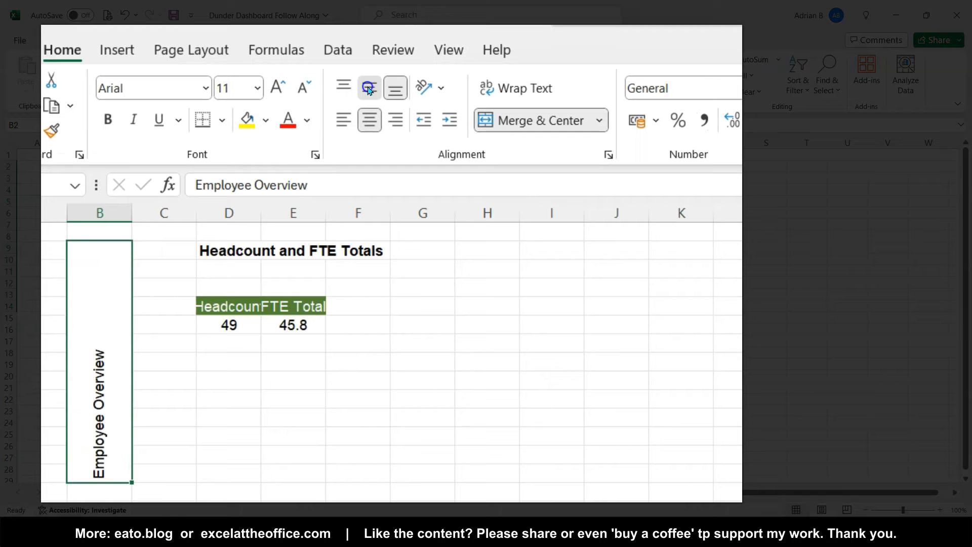
{"action": "left_click", "coordinate": [369, 88]}
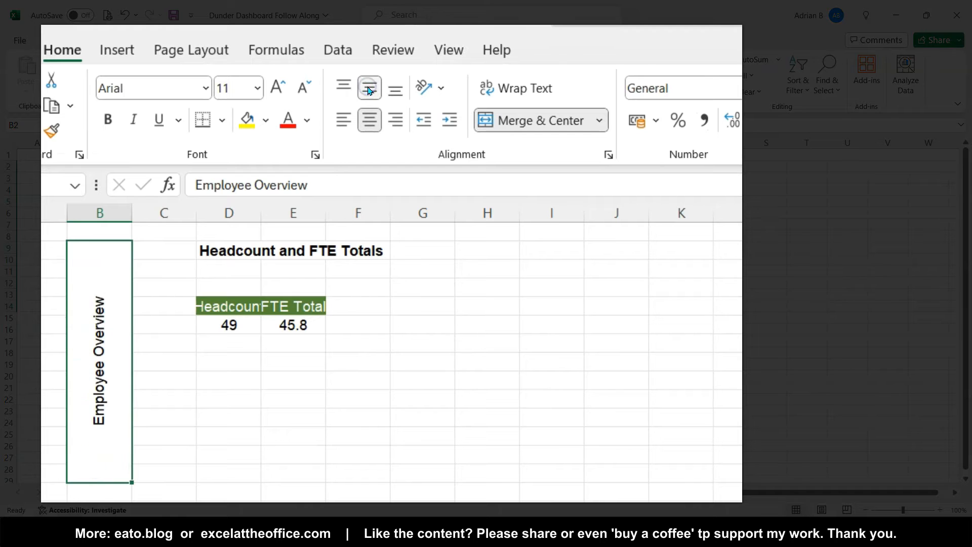
Step: Format the Employee Overview label at font size 18 in bold with a light green fill
{"action": "left_click", "coordinate": [278, 88]}
{"action": "left_click", "coordinate": [278, 89]}
{"action": "left_click", "coordinate": [278, 89]}
{"action": "left_click", "coordinate": [278, 89]}
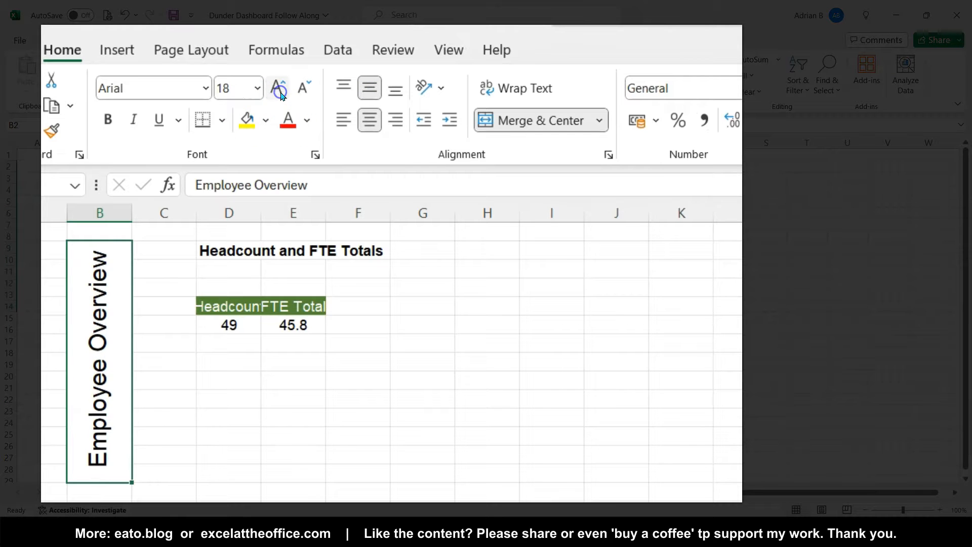
{"action": "left_click", "coordinate": [107, 120]}
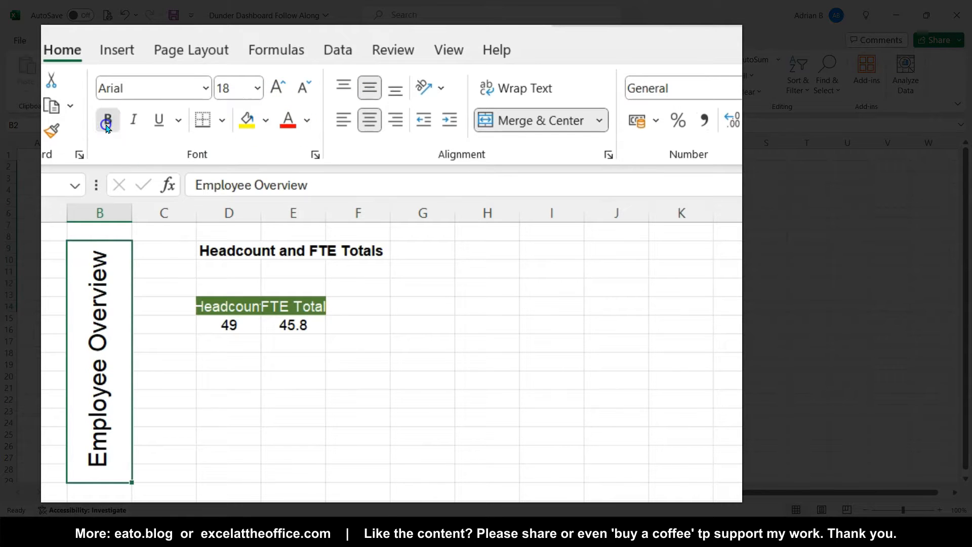
{"action": "left_click", "coordinate": [264, 120]}
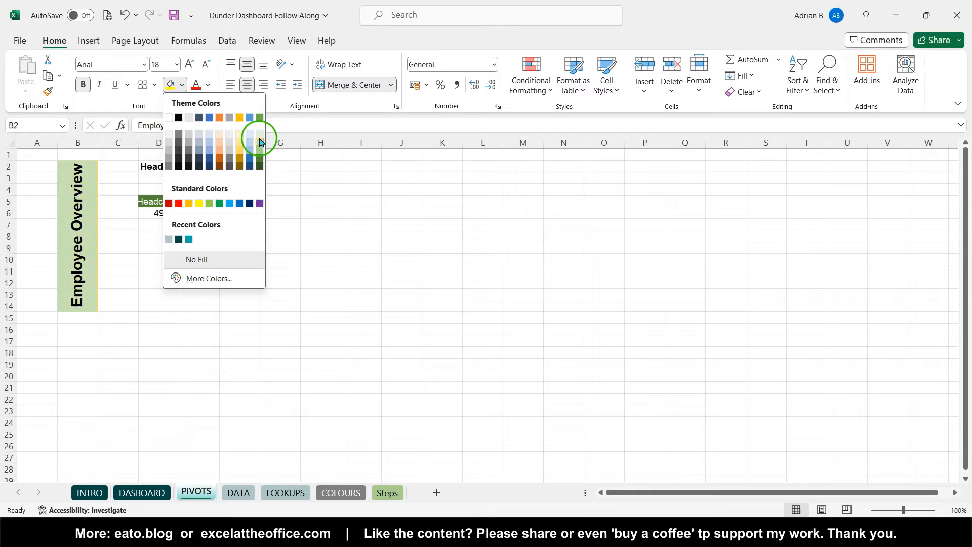
{"action": "left_click", "coordinate": [260, 142]}
{"action": "left_click", "coordinate": [170, 226]}
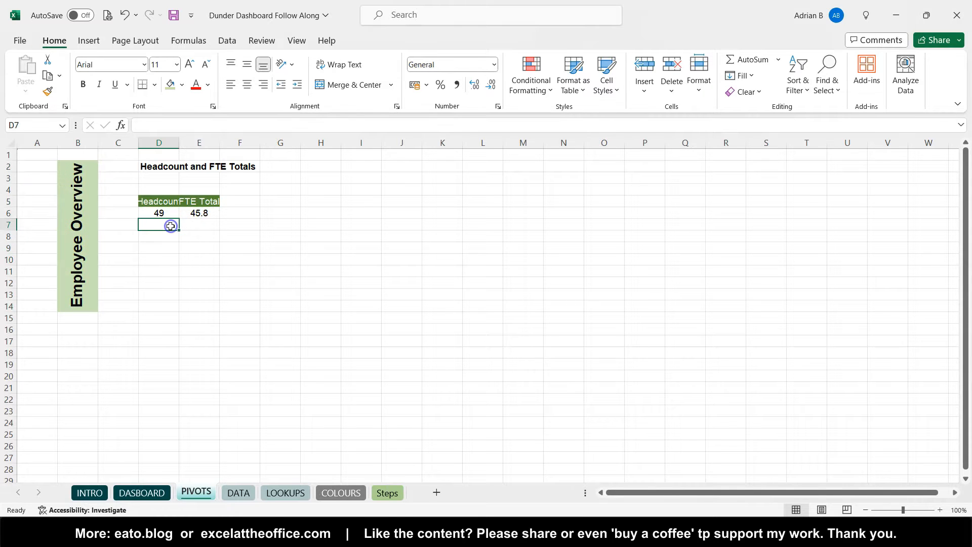
Step: Examine the Employees Overview pivot titles and layout in the Dunder Dashboard and Database workbook, and return to the follow-along workbook
{"action": "left_click_drag", "start_coordinate": [162, 169], "coordinate": [200, 211]}
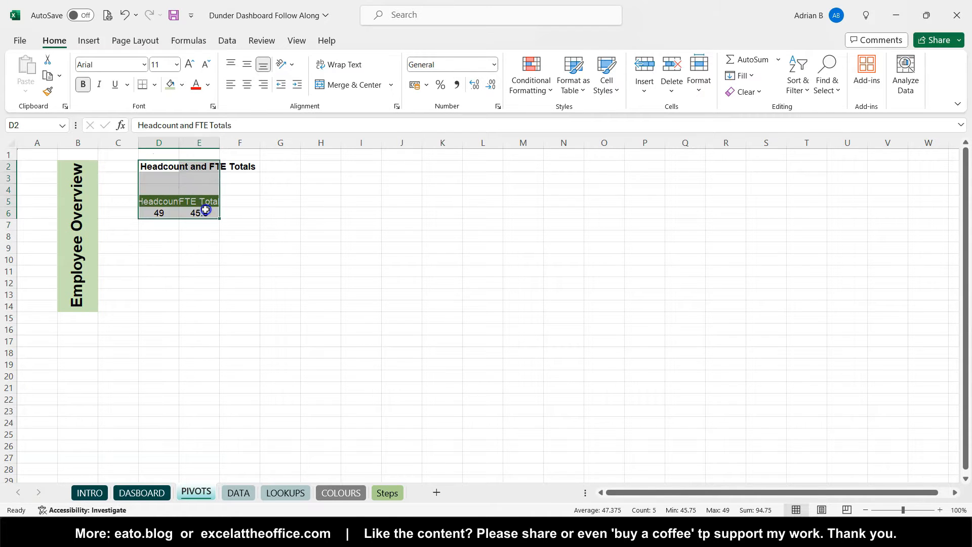
{"action": "left_click", "coordinate": [206, 209]}
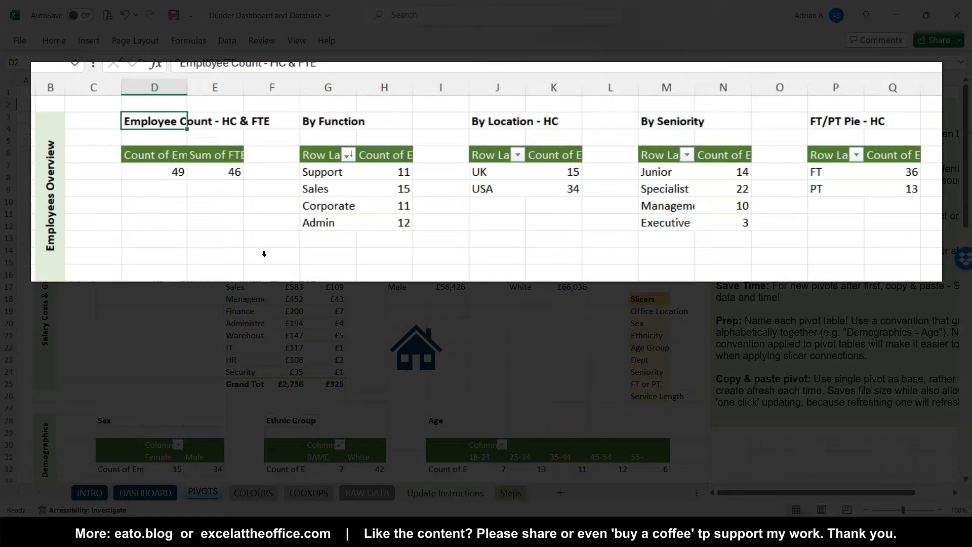
{"action": "left_click", "coordinate": [369, 119]}
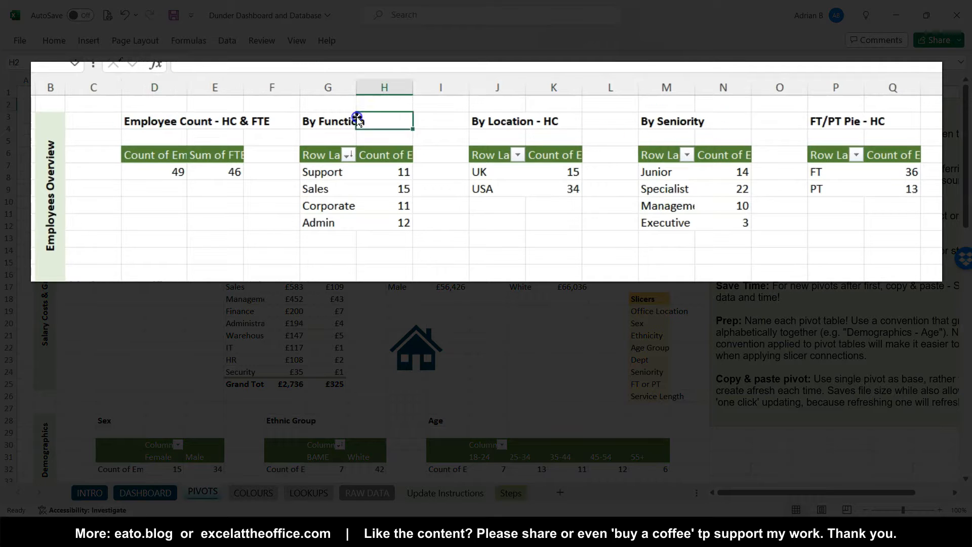
{"action": "left_click", "coordinate": [320, 116]}
{"action": "key", "text": "Right"}
{"action": "key", "text": "Right"}
{"action": "key", "text": "Right"}
{"action": "key", "text": "Right"}
{"action": "key", "text": "Right"}
{"action": "key", "text": "Right"}
{"action": "key", "text": "Right"}
{"action": "key", "text": "Left"}
{"action": "key", "text": "Right"}
{"action": "key", "text": "Right"}
{"action": "key", "text": "Right"}
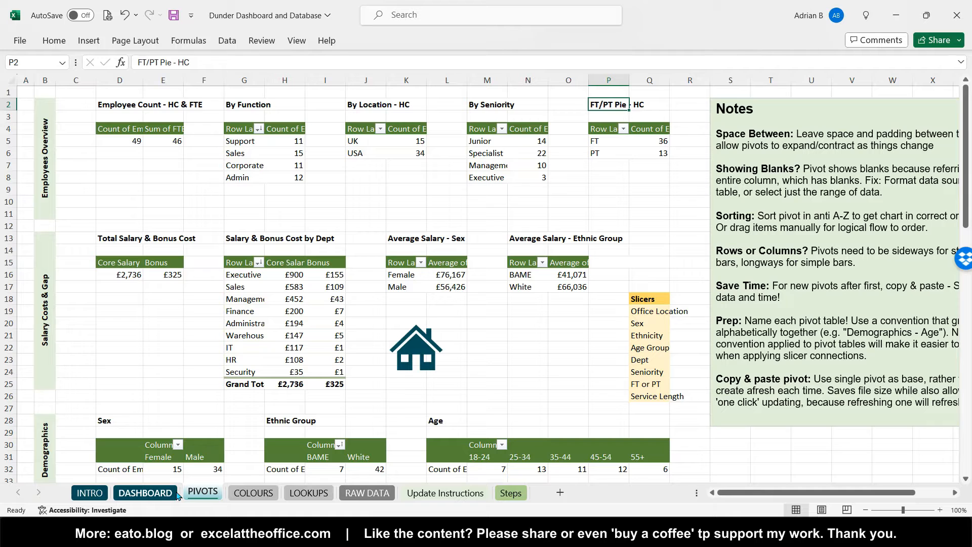
{"action": "mouse_move", "coordinate": [221, 537]}
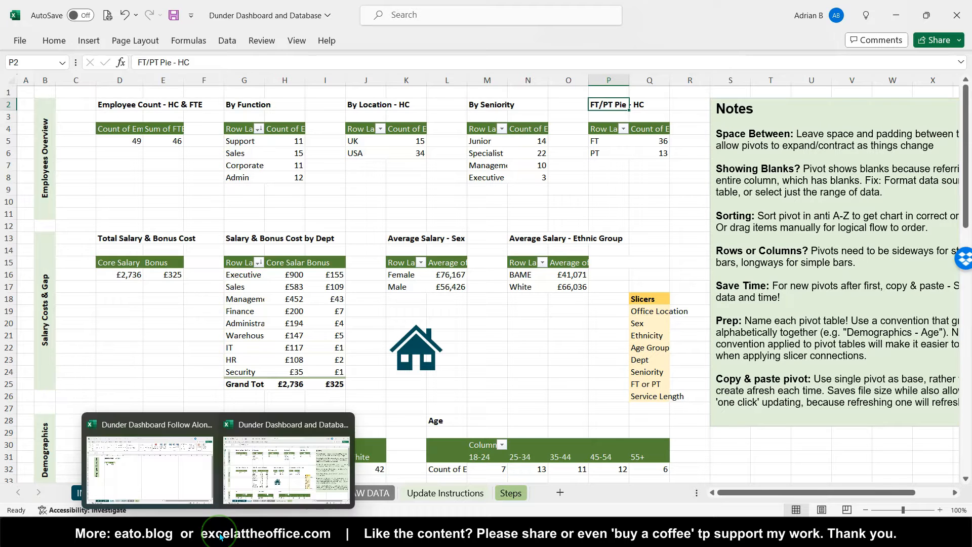
{"action": "left_click", "coordinate": [179, 474]}
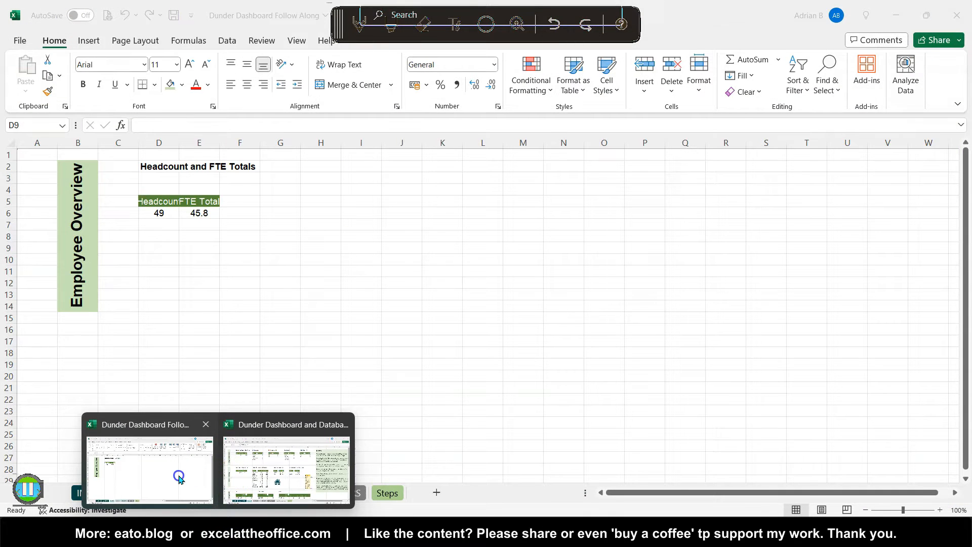
Step: Drill down into the pivot table's Headcount value in D6 to list its underlying employee records on a new sheet
{"action": "left_click", "coordinate": [161, 189]}
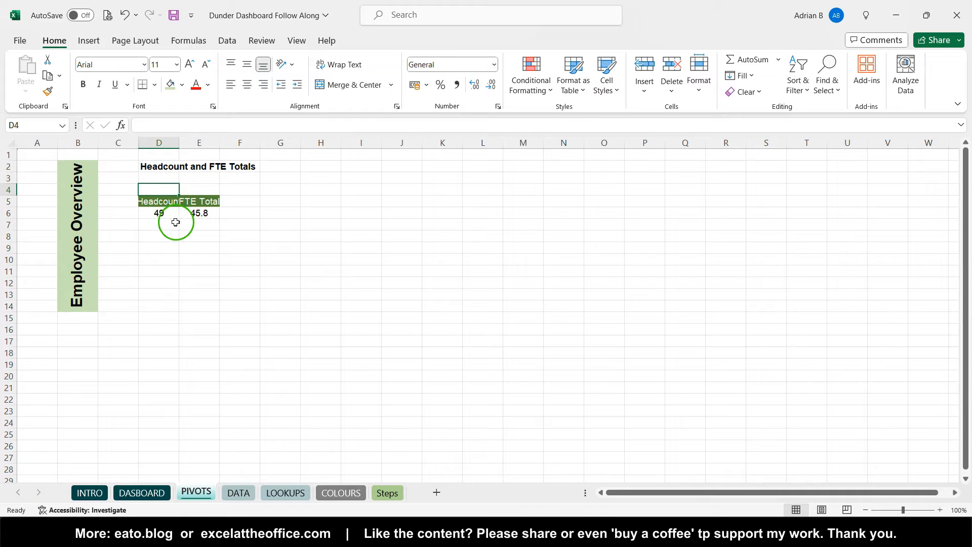
{"action": "left_click", "coordinate": [170, 202]}
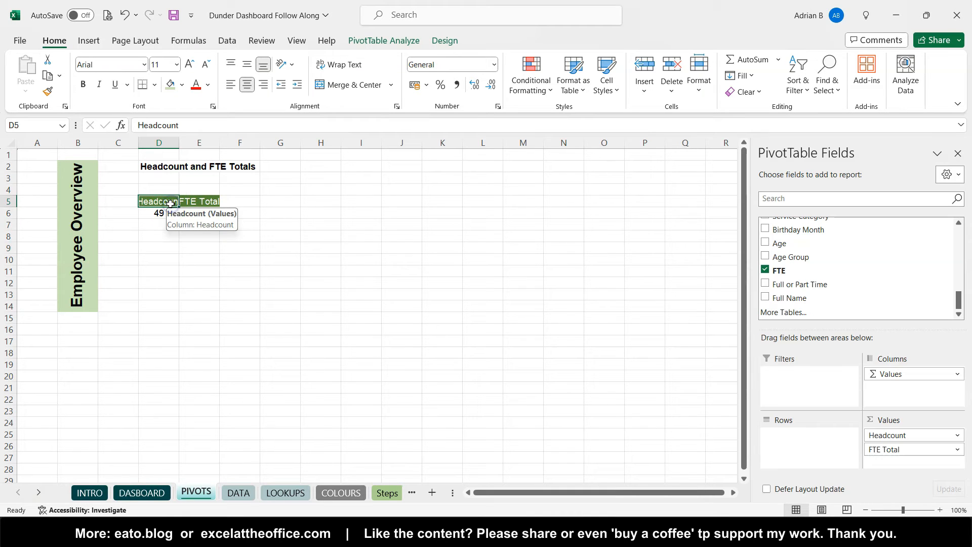
{"action": "left_click", "coordinate": [169, 195]}
{"action": "left_click", "coordinate": [165, 192]}
{"action": "left_click", "coordinate": [160, 202]}
{"action": "left_click", "coordinate": [162, 212]}
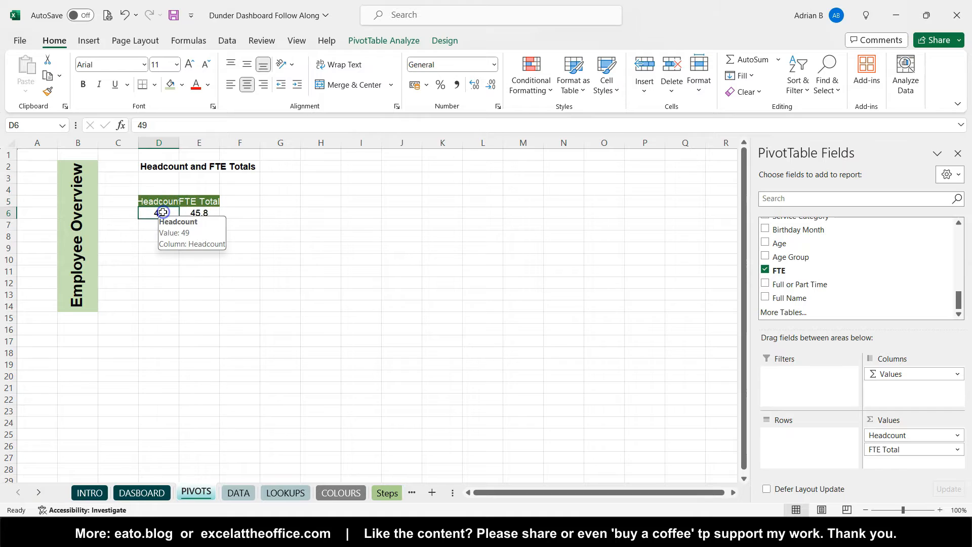
{"action": "double_click", "coordinate": [162, 213]}
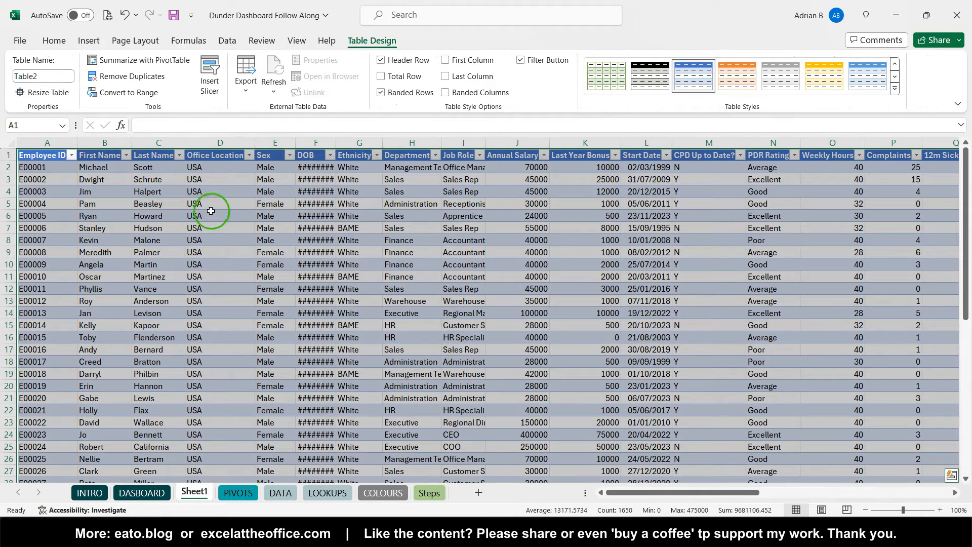
Step: Look over the extracted employee records on Sheet1 and delete that sheet
{"action": "scroll", "coordinate": [344, 266], "scroll_direction": "right", "scroll_amount": 10}
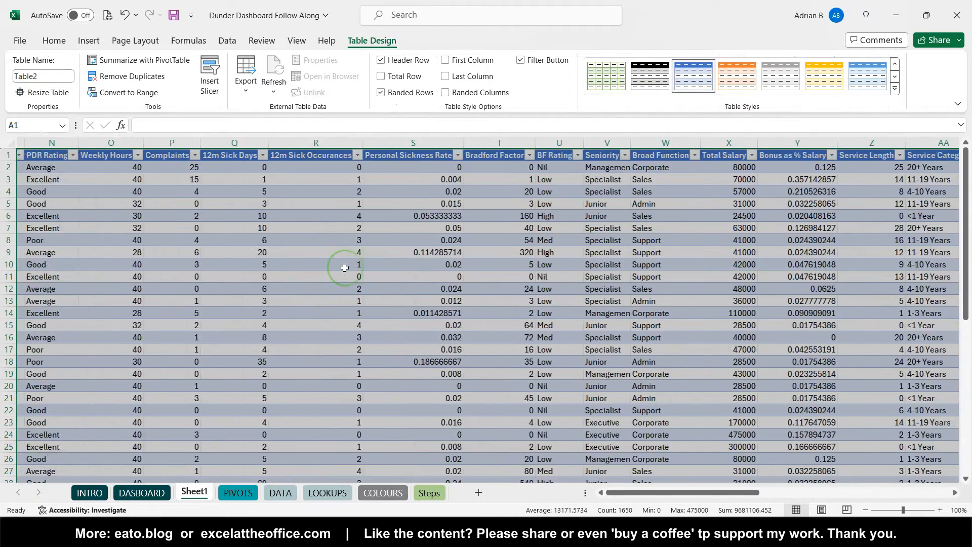
{"action": "scroll", "coordinate": [344, 268], "scroll_direction": "left", "scroll_amount": 10}
{"action": "scroll", "coordinate": [278, 377], "scroll_direction": "down", "scroll_amount": 20}
{"action": "scroll", "coordinate": [279, 380], "scroll_direction": "up", "scroll_amount": 20}
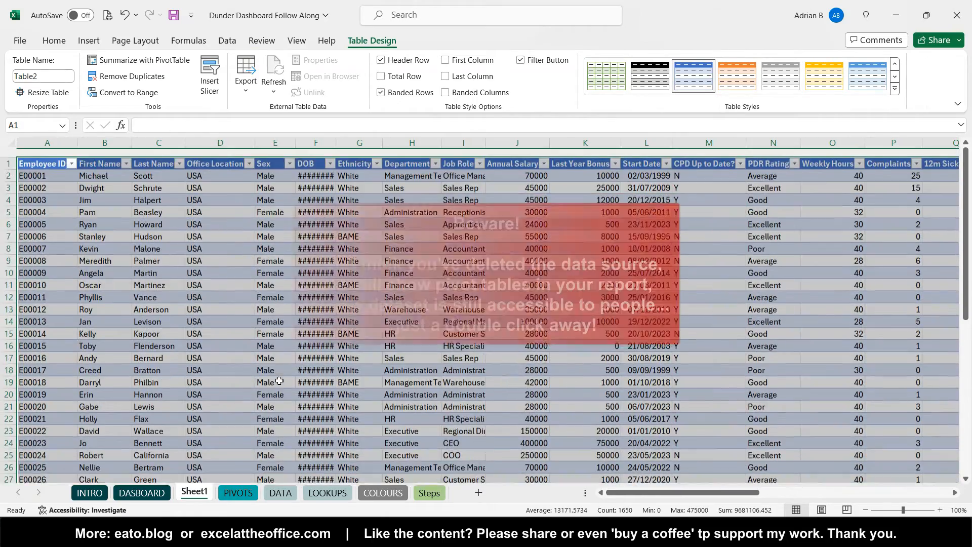
{"action": "right_click", "coordinate": [190, 489]}
{"action": "left_click", "coordinate": [238, 311]}
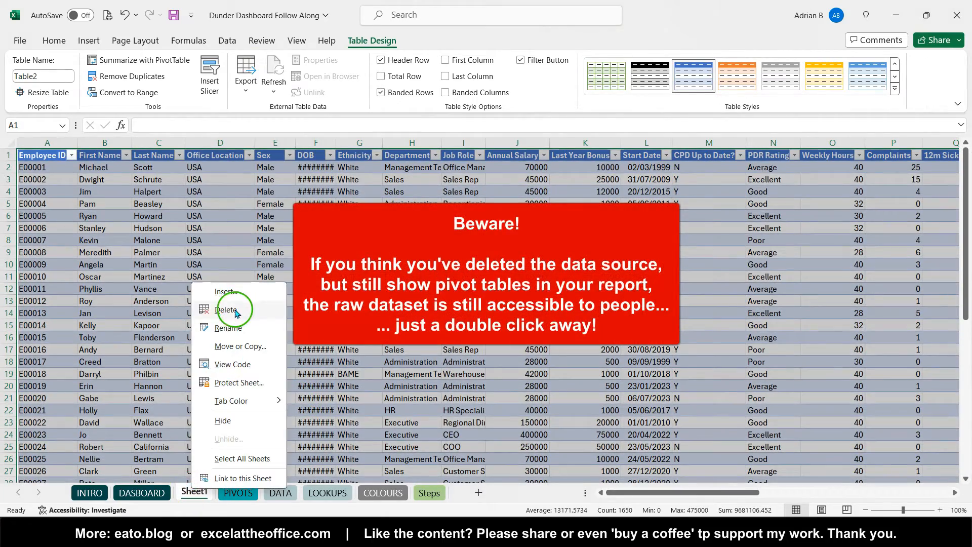
{"action": "left_click", "coordinate": [470, 304]}
Step: Examine the end of the employee table on the DATA sheet and the first empty row where new records would go
{"action": "left_click", "coordinate": [198, 213]}
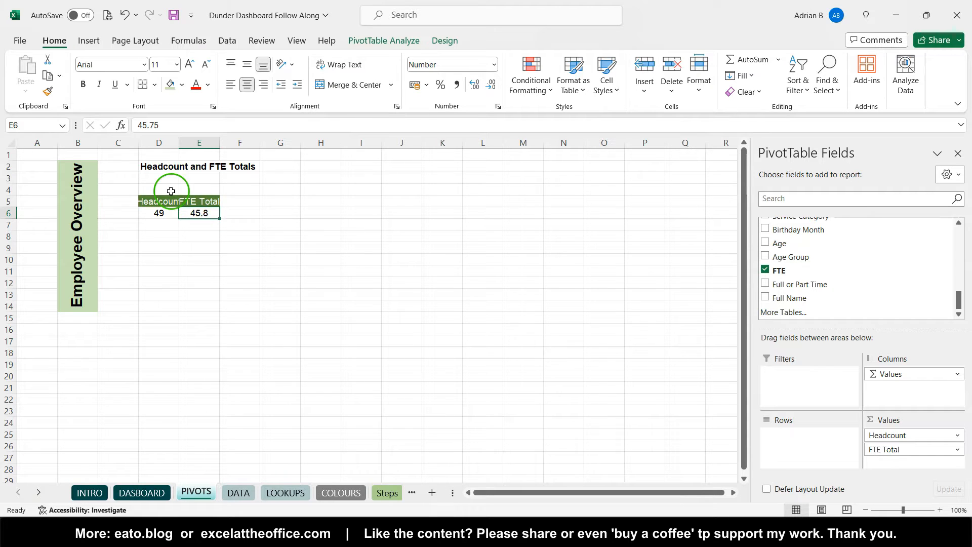
{"action": "left_click_drag", "start_coordinate": [167, 190], "coordinate": [207, 211]}
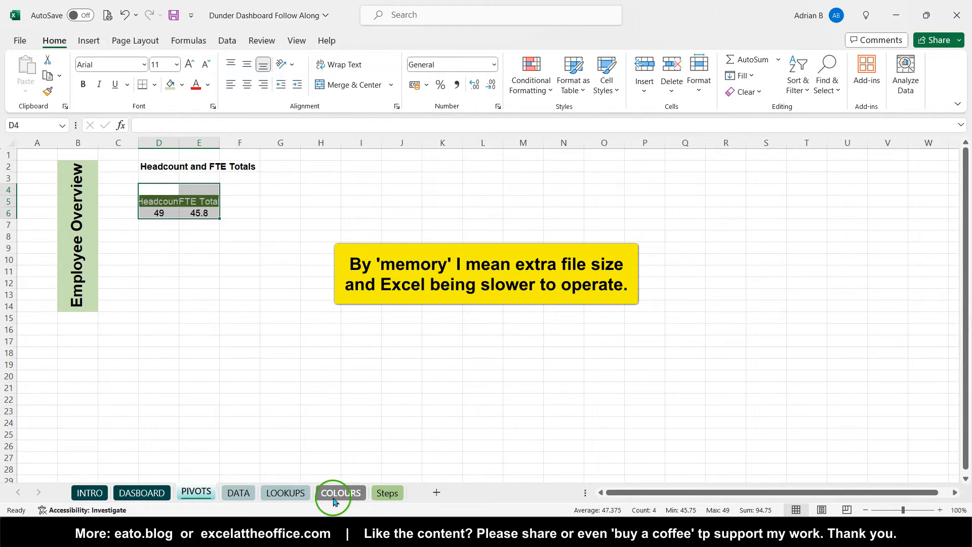
{"action": "left_click", "coordinate": [238, 493]}
{"action": "scroll", "coordinate": [272, 411], "scroll_direction": "down", "scroll_amount": 6}
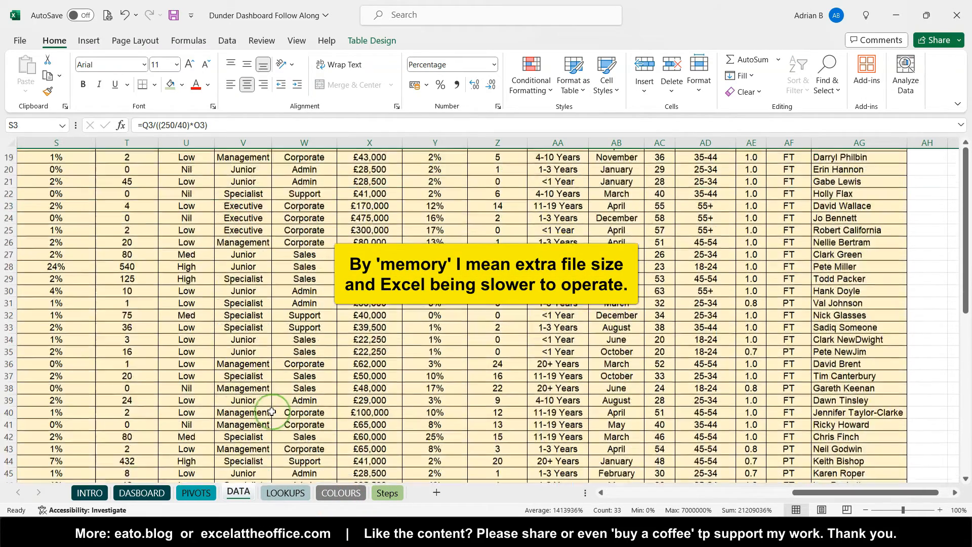
{"action": "scroll", "coordinate": [272, 412], "scroll_direction": "down", "scroll_amount": 13}
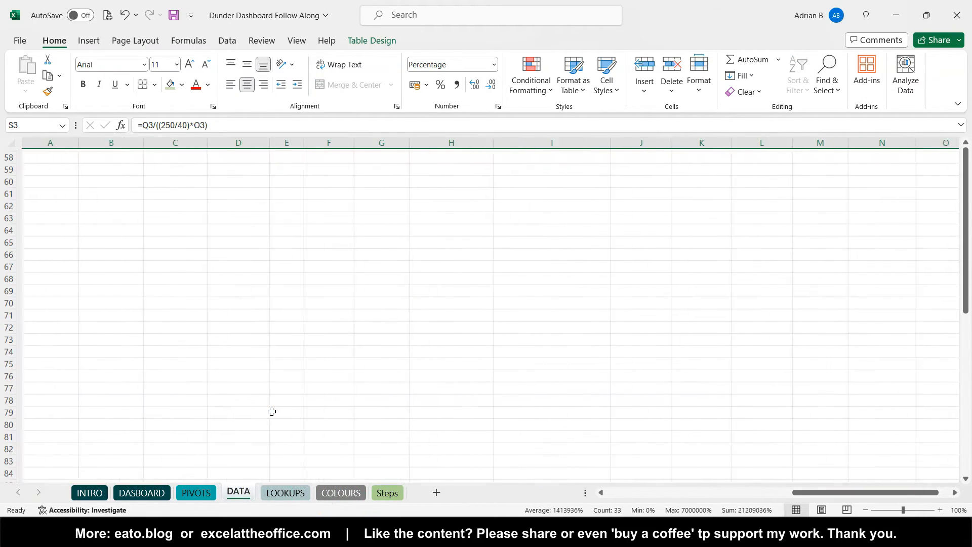
{"action": "scroll", "coordinate": [272, 411], "scroll_direction": "up", "scroll_amount": 11}
{"action": "scroll", "coordinate": [115, 441], "scroll_direction": "down", "scroll_amount": 2}
{"action": "left_click", "coordinate": [52, 382]}
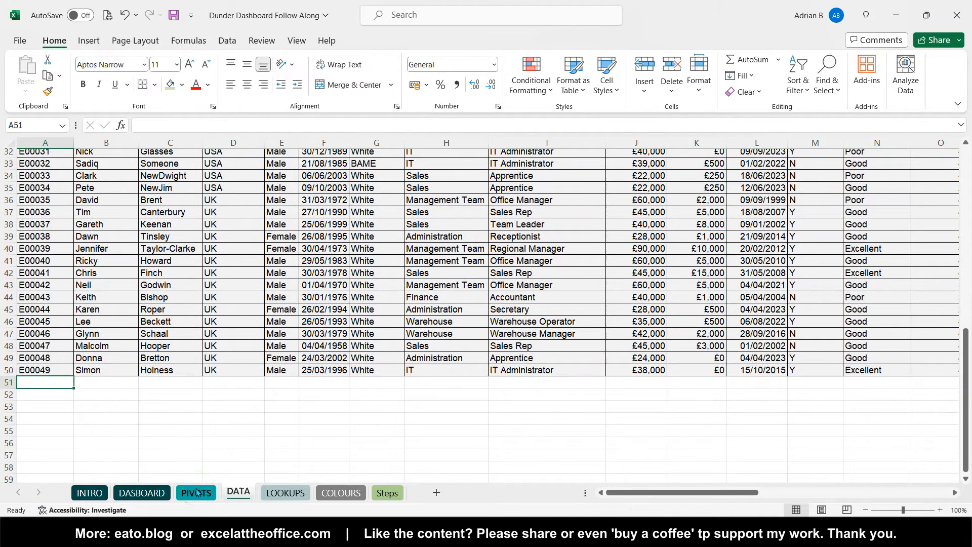
Step: Refresh the Headcount and FTE Totals pivot table on the PIVOTS sheet
{"action": "left_click", "coordinate": [197, 493]}
{"action": "left_click", "coordinate": [155, 203]}
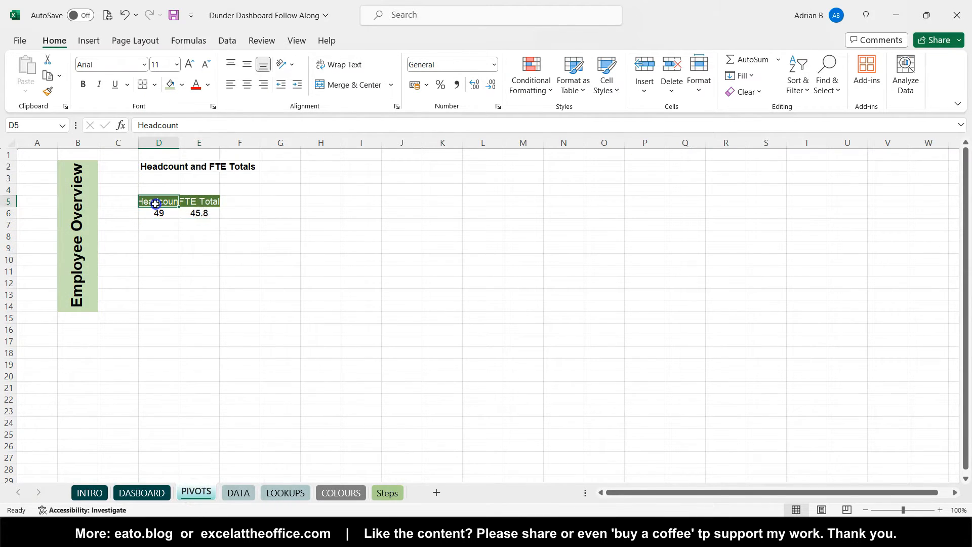
{"action": "right_click", "coordinate": [156, 204]}
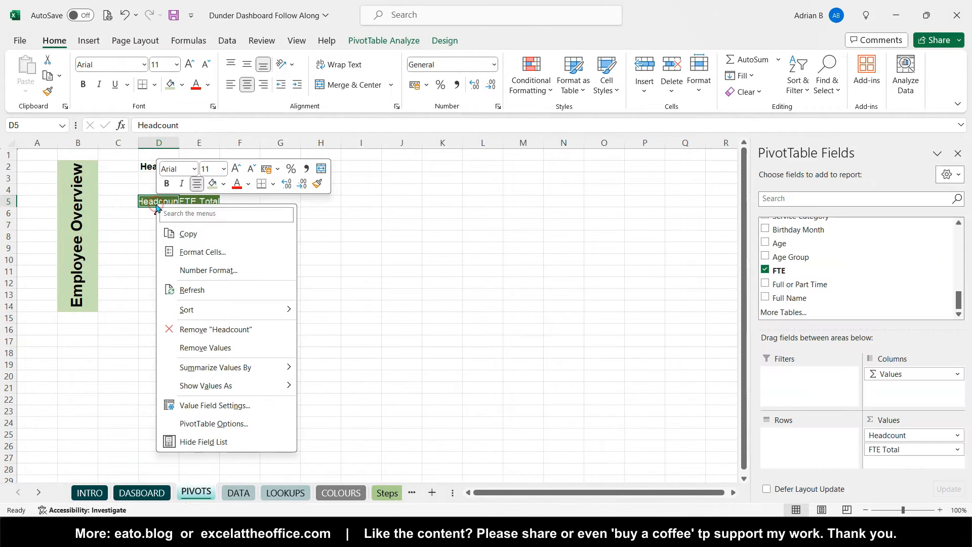
{"action": "left_click", "coordinate": [211, 294]}
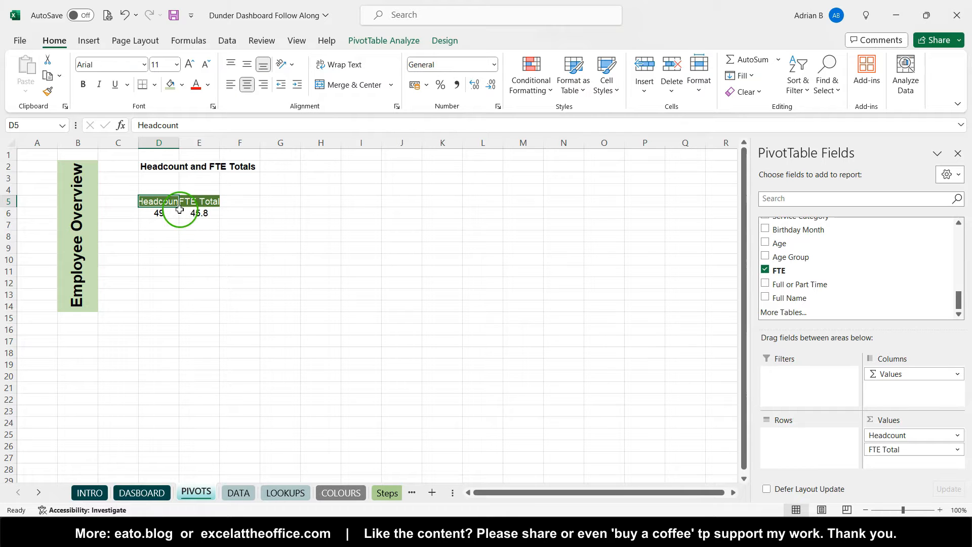
Step: Copy the whole Headcount and FTE Totals pivot table in D4:E6 and paste it at H4
{"action": "left_click", "coordinate": [158, 213]}
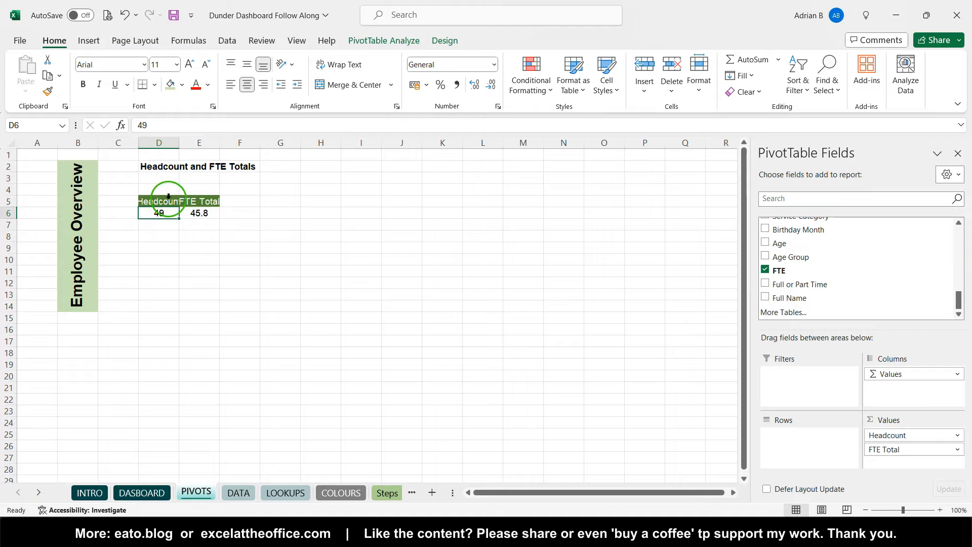
{"action": "left_click", "coordinate": [169, 196]}
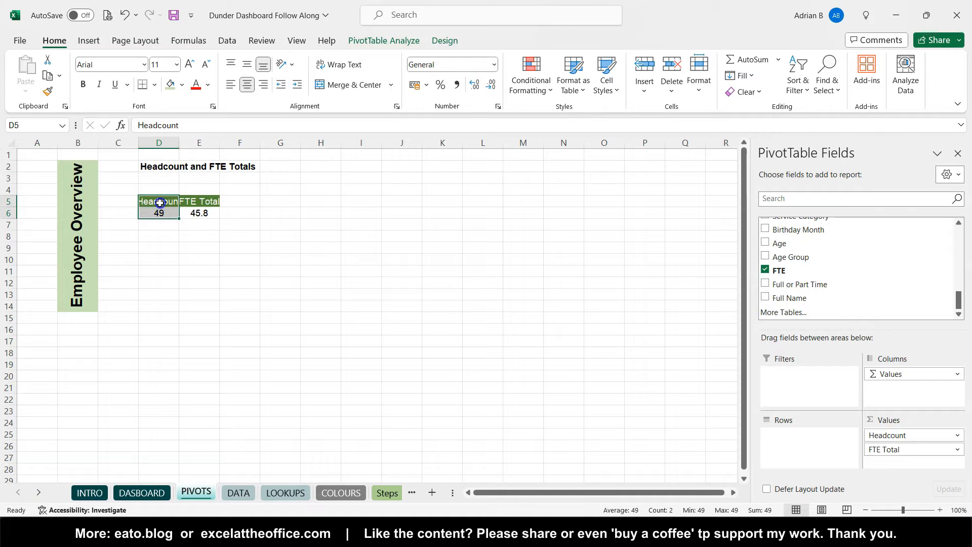
{"action": "left_click", "coordinate": [160, 203]}
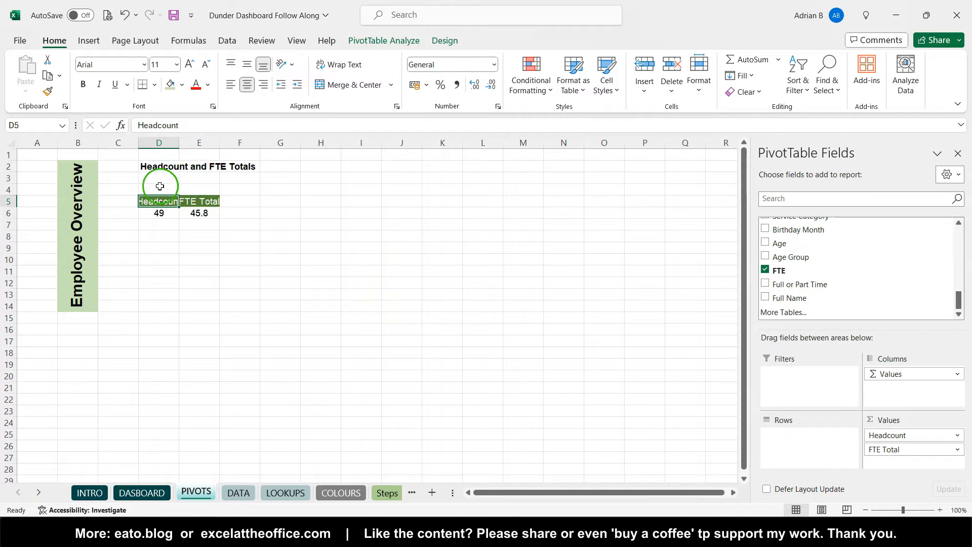
{"action": "left_click_drag", "start_coordinate": [156, 189], "coordinate": [211, 213]}
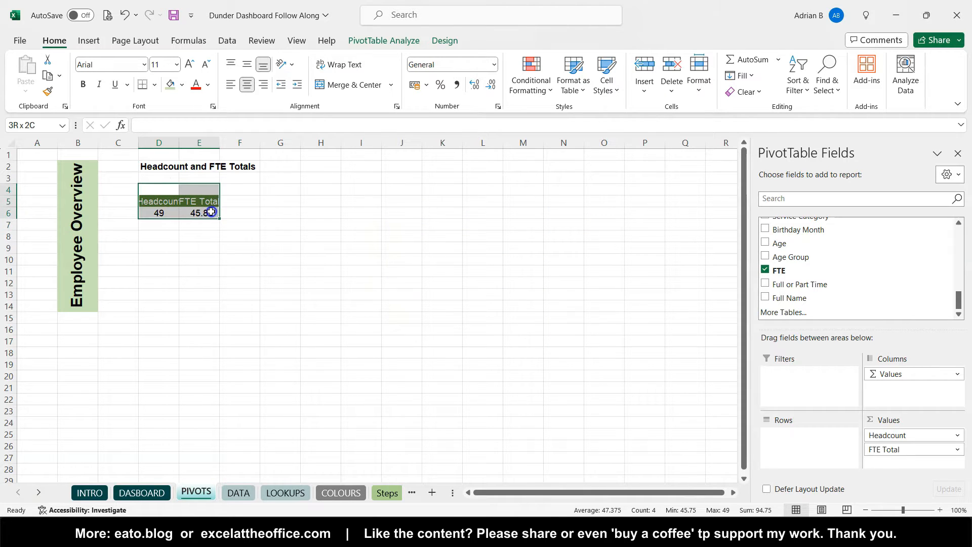
{"action": "left_click", "coordinate": [158, 188]}
{"action": "left_click_drag", "start_coordinate": [158, 188], "coordinate": [215, 212]}
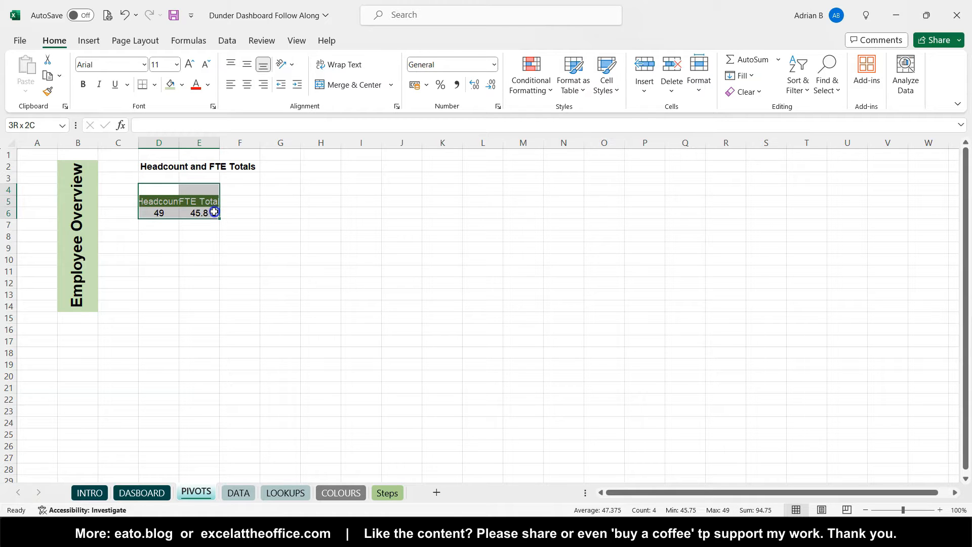
{"action": "key", "text": "ctrl+c"}
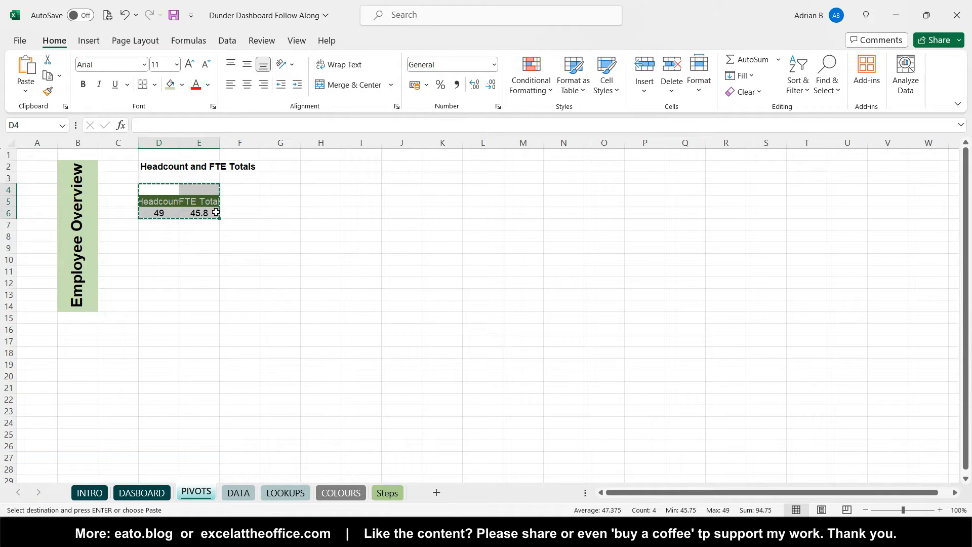
{"action": "left_click", "coordinate": [288, 195]}
{"action": "left_click", "coordinate": [307, 195]}
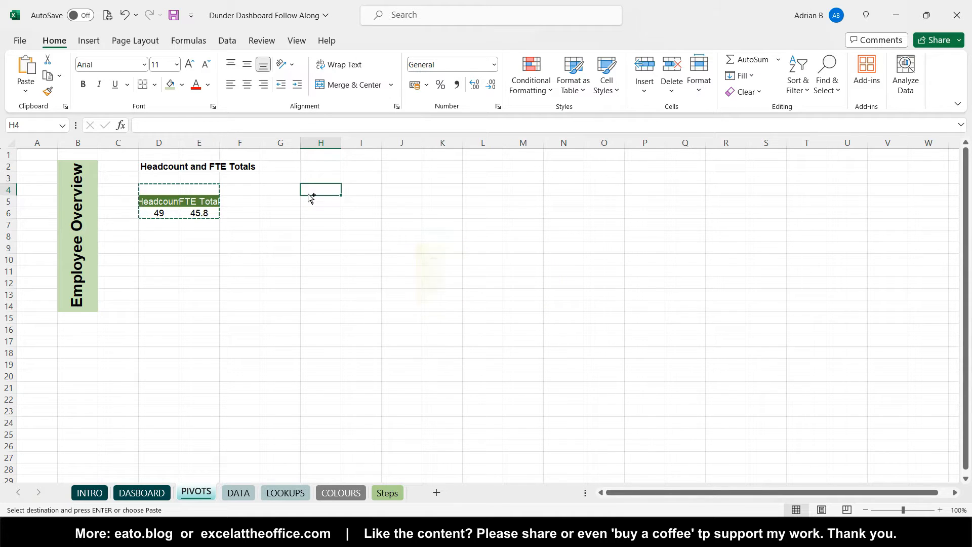
{"action": "key", "text": "ctrl+v"}
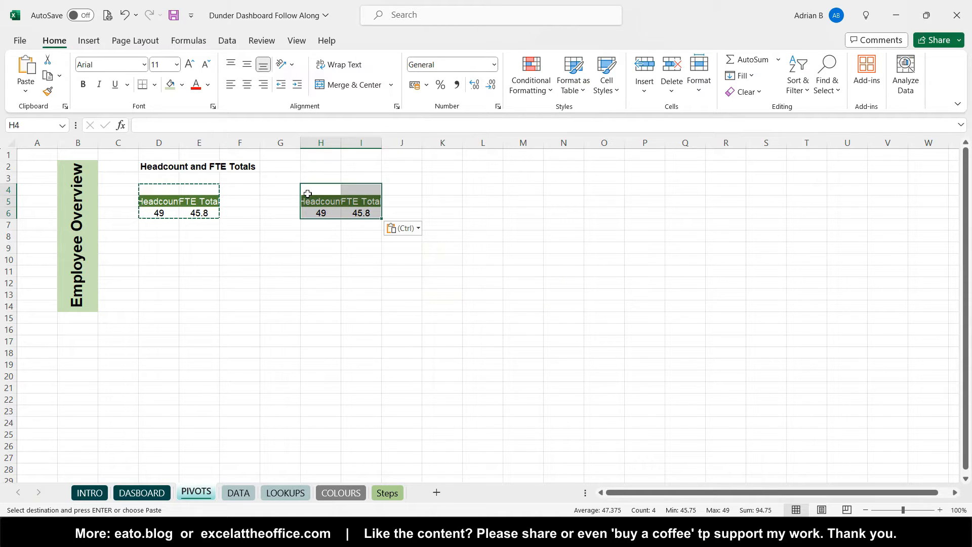
Step: Remove the FTE Total value field from the copied pivot table, keeping only Headcount
{"action": "left_click", "coordinate": [310, 167]}
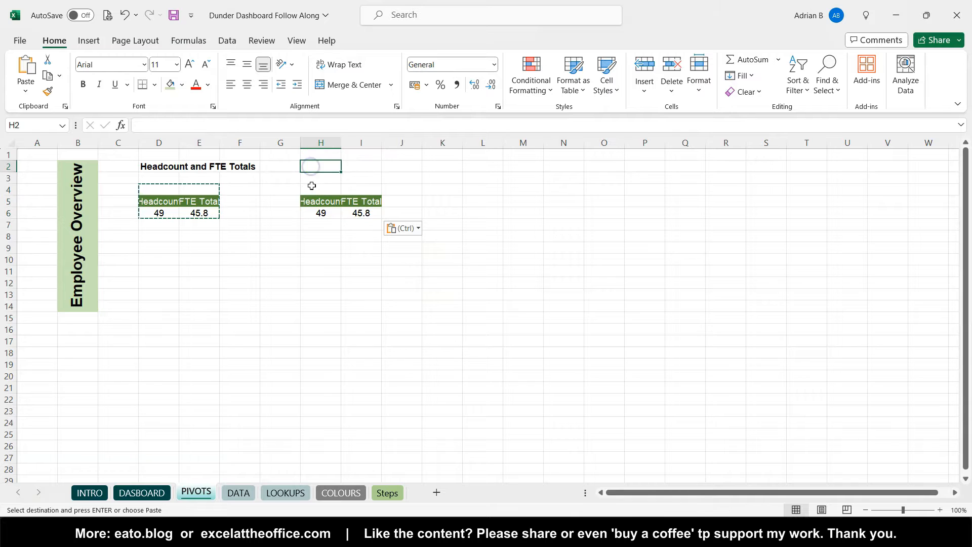
{"action": "left_click", "coordinate": [316, 201]}
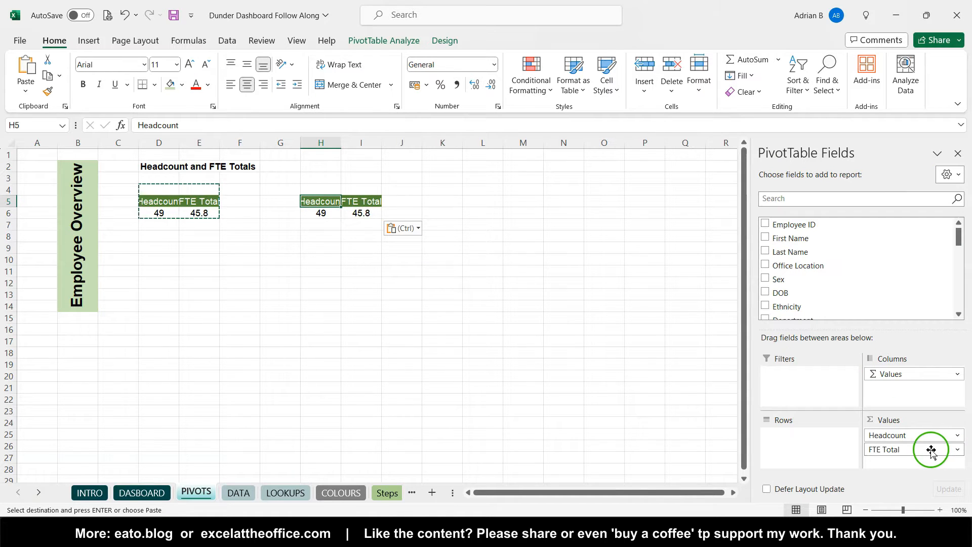
{"action": "scroll", "coordinate": [847, 307], "scroll_direction": "down", "scroll_amount": 2}
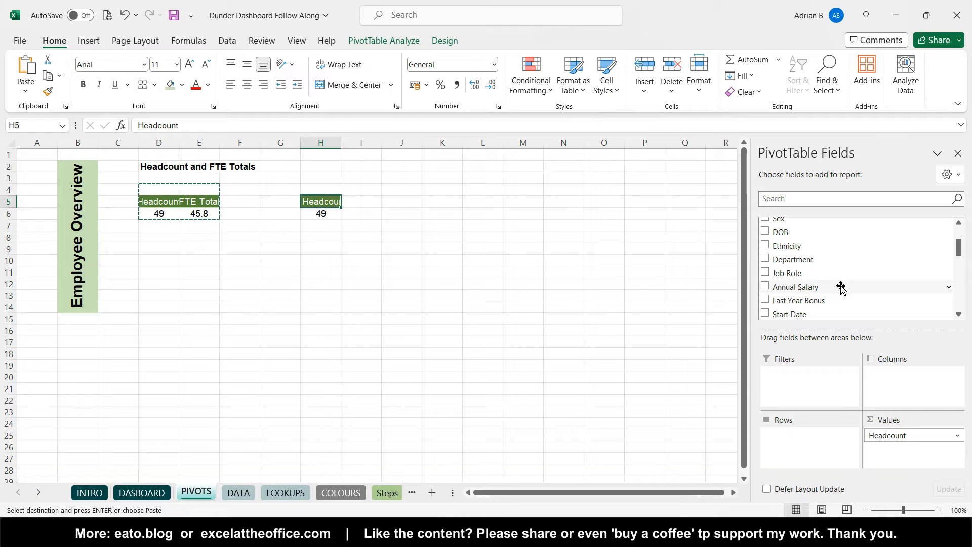
{"action": "mouse_move", "coordinate": [218, 529]}
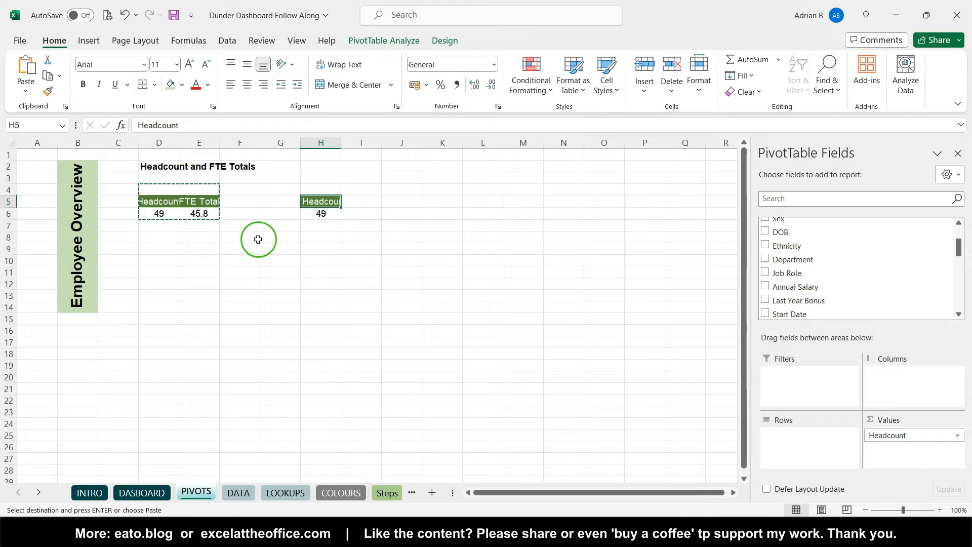
{"action": "key", "text": "Escape"}
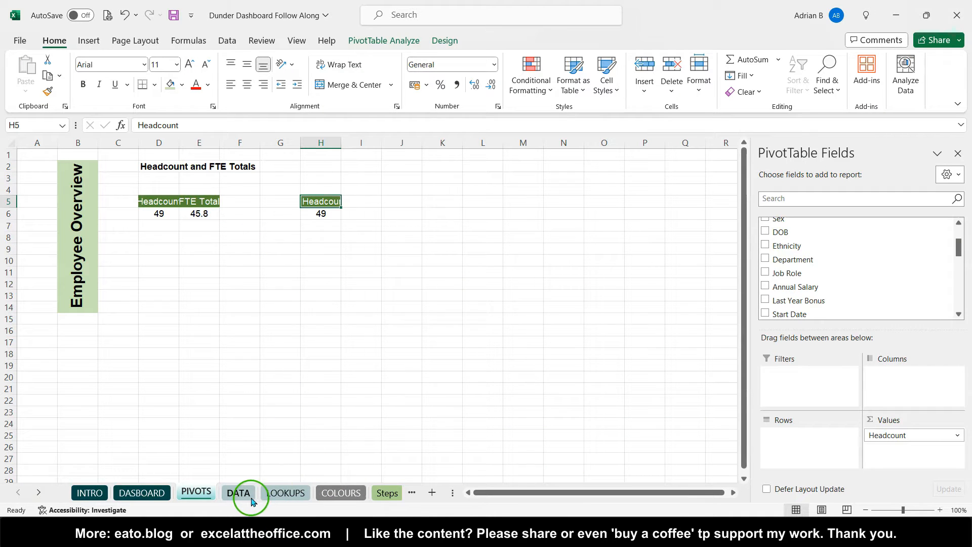
Step: Examine the calculated columns on the DATA sheet and the formula behind the first Broad Function value in W2
{"action": "left_click", "coordinate": [279, 493]}
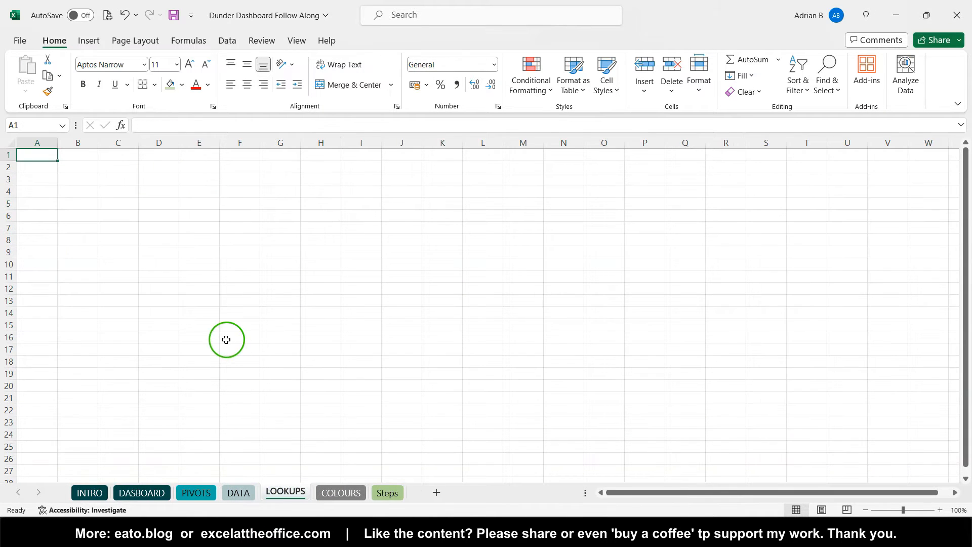
{"action": "left_click", "coordinate": [235, 499]}
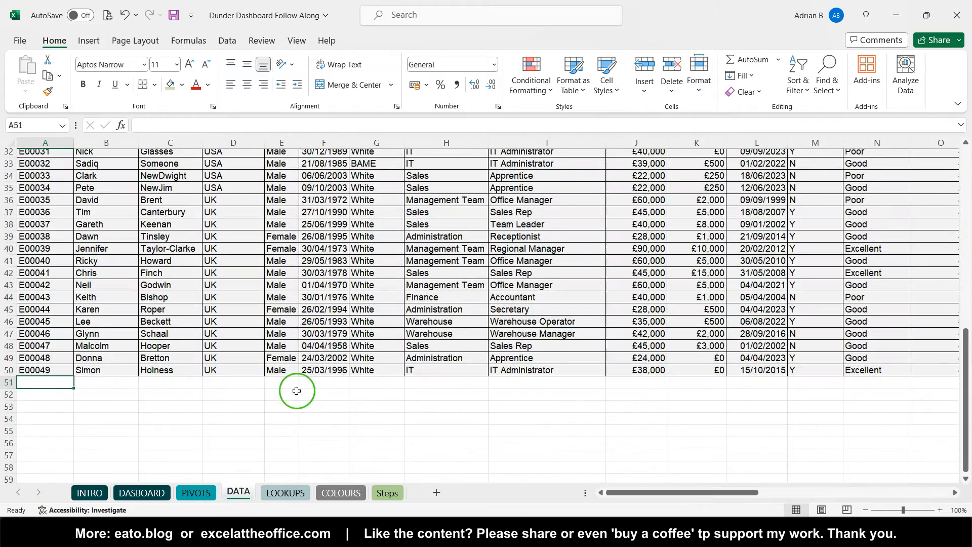
{"action": "scroll", "coordinate": [297, 391], "scroll_direction": "up", "scroll_amount": 8}
{"action": "scroll", "coordinate": [297, 391], "scroll_direction": "right", "scroll_amount": 10}
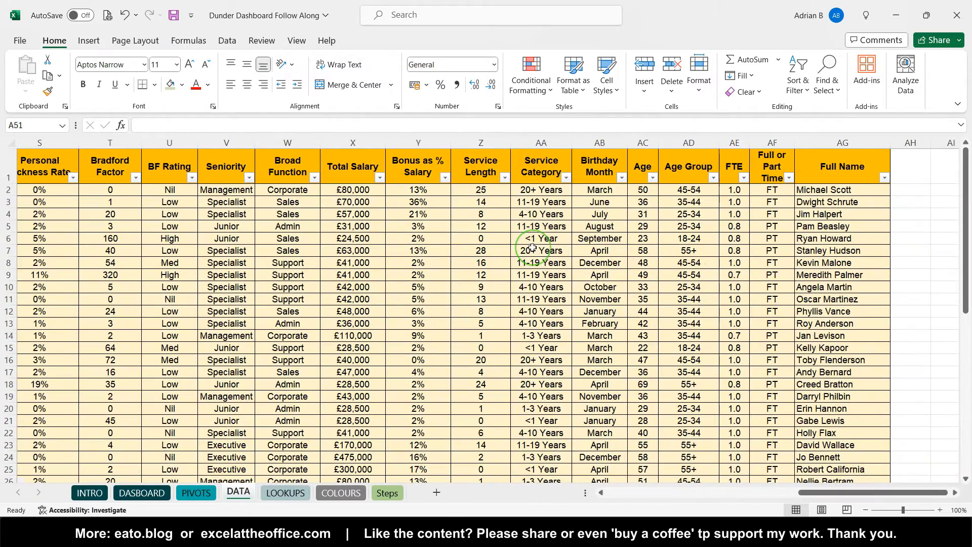
{"action": "scroll", "coordinate": [532, 248], "scroll_direction": "left", "scroll_amount": 3}
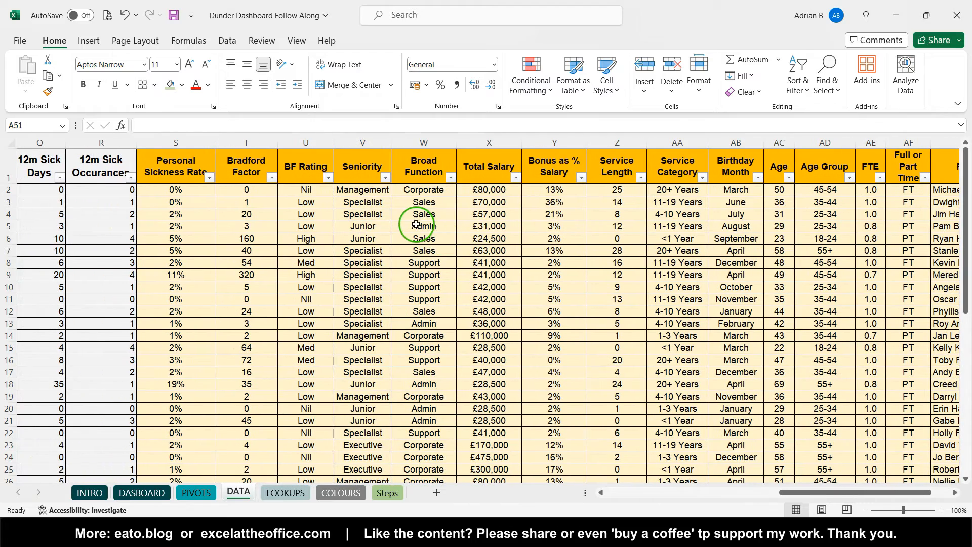
{"action": "left_click", "coordinate": [429, 192]}
Step: Compare the distinct values of the Department and Broad Function columns in their filter lists, and return to the PIVOTS sheet
{"action": "scroll", "coordinate": [430, 191], "scroll_direction": "left", "scroll_amount": 6}
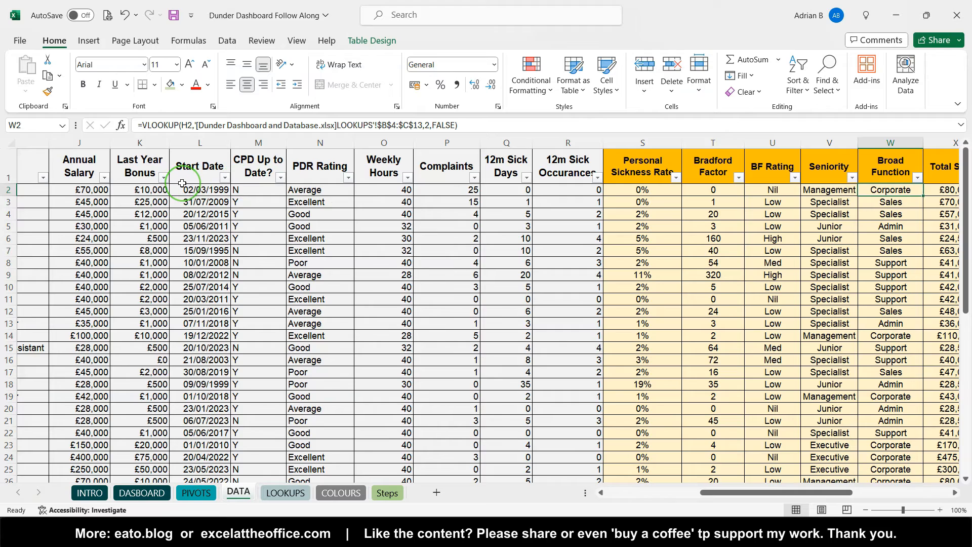
{"action": "scroll", "coordinate": [190, 181], "scroll_direction": "left", "scroll_amount": 5}
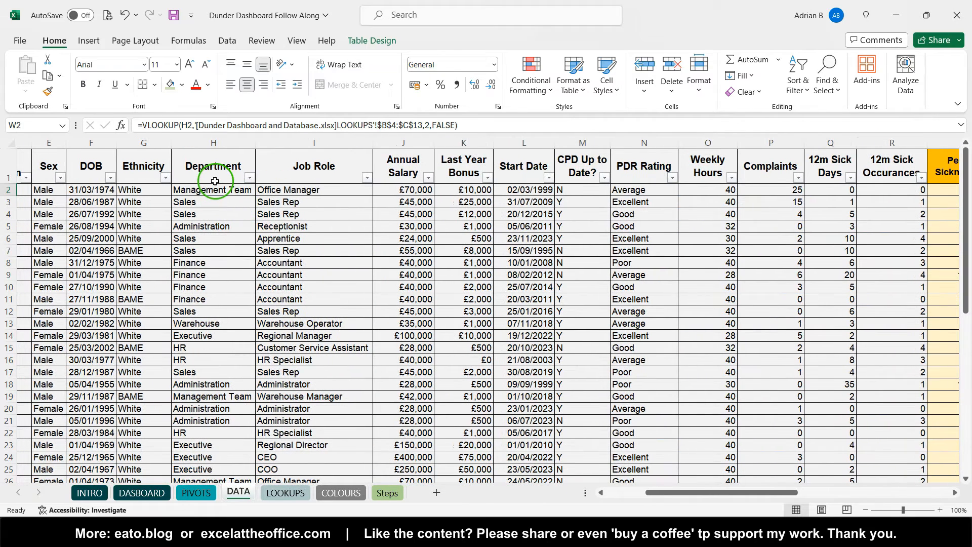
{"action": "left_click", "coordinate": [214, 181]}
{"action": "left_click", "coordinate": [250, 177]}
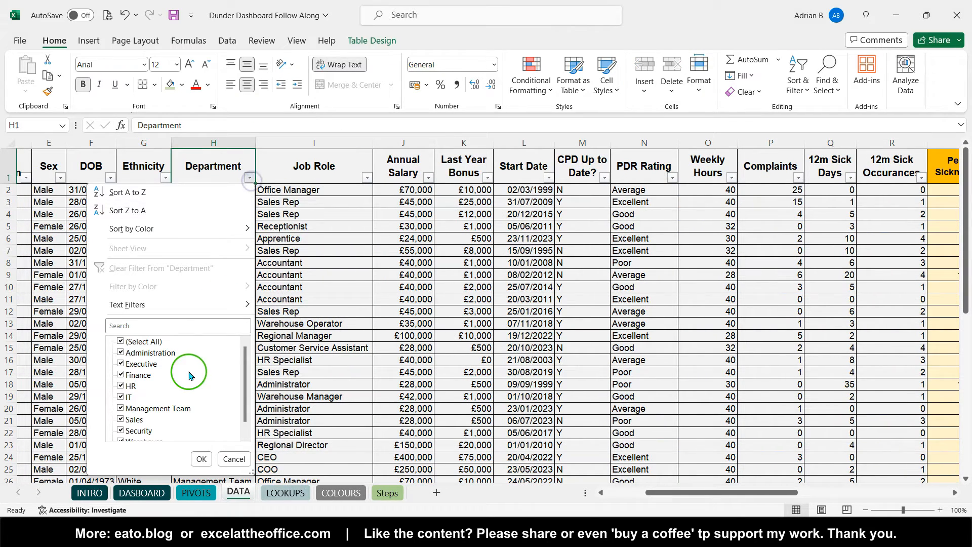
{"action": "left_click", "coordinate": [234, 458]}
{"action": "scroll", "coordinate": [557, 209], "scroll_direction": "right", "scroll_amount": 5}
{"action": "scroll", "coordinate": [558, 209], "scroll_direction": "right", "scroll_amount": 2}
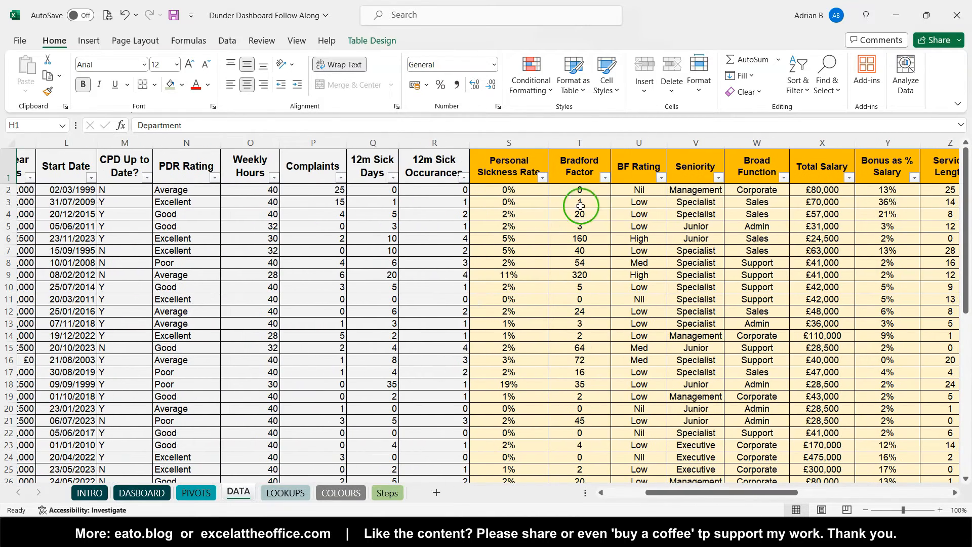
{"action": "left_click", "coordinate": [784, 178]}
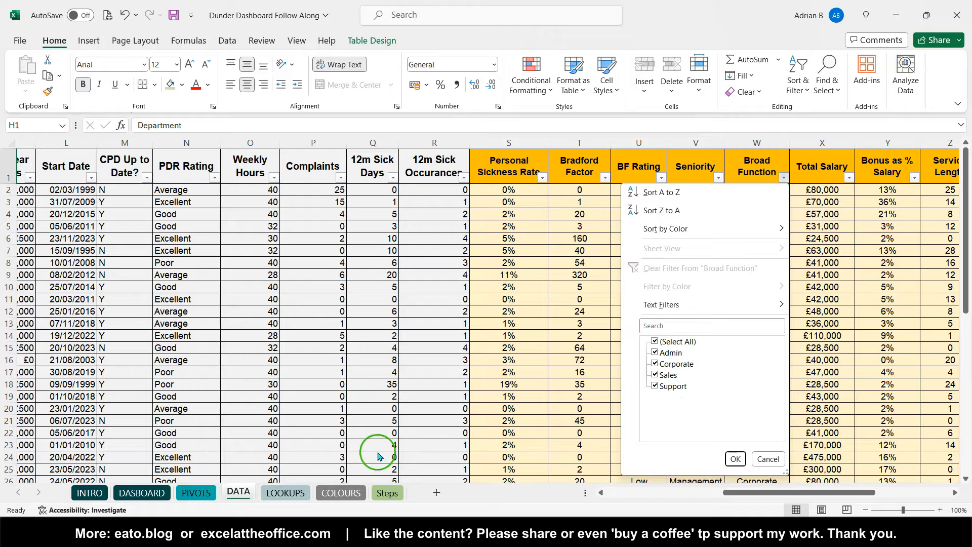
{"action": "left_click", "coordinate": [536, 277]}
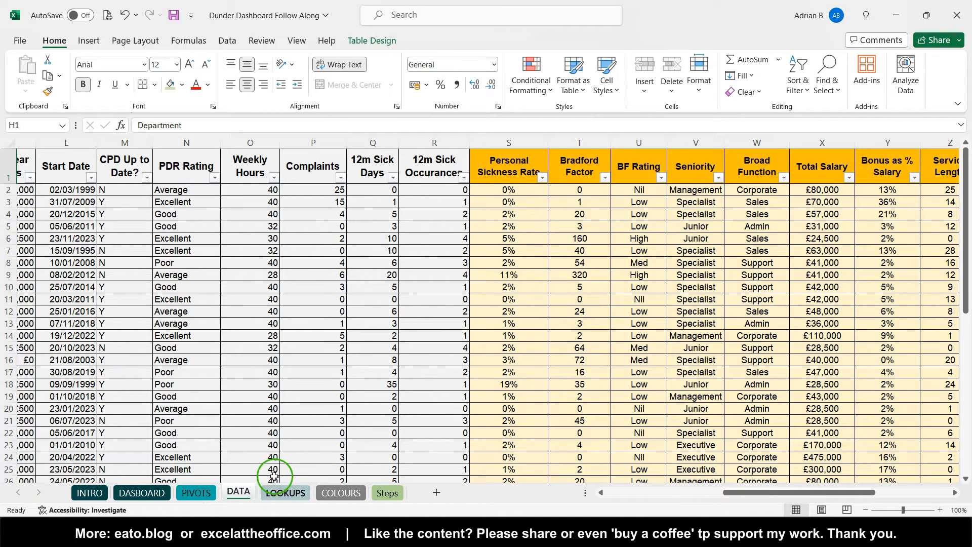
{"action": "left_click", "coordinate": [196, 493]}
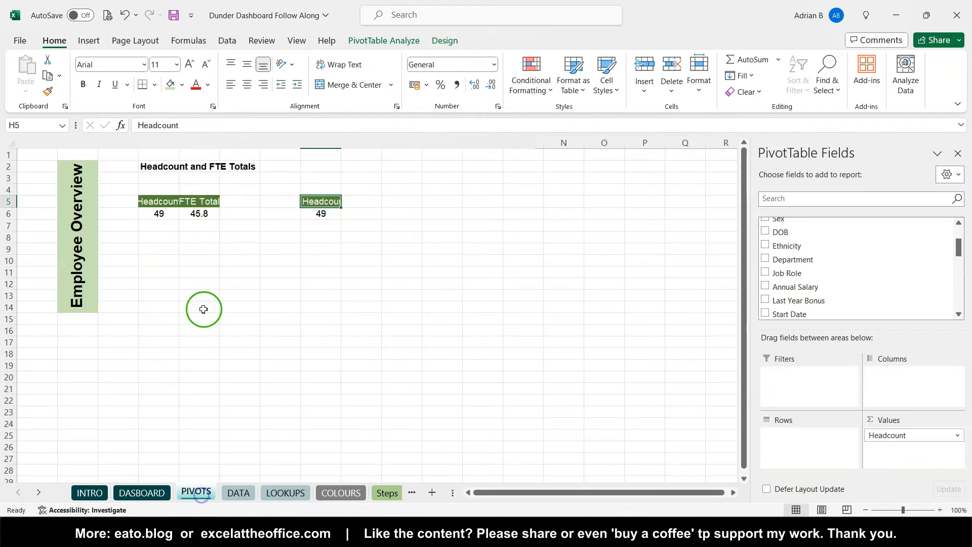
Step: Add Broad Function as the row field of the copied Headcount pivot table in column H
{"action": "left_click", "coordinate": [324, 214]}
{"action": "scroll", "coordinate": [835, 283], "scroll_direction": "down", "scroll_amount": 5}
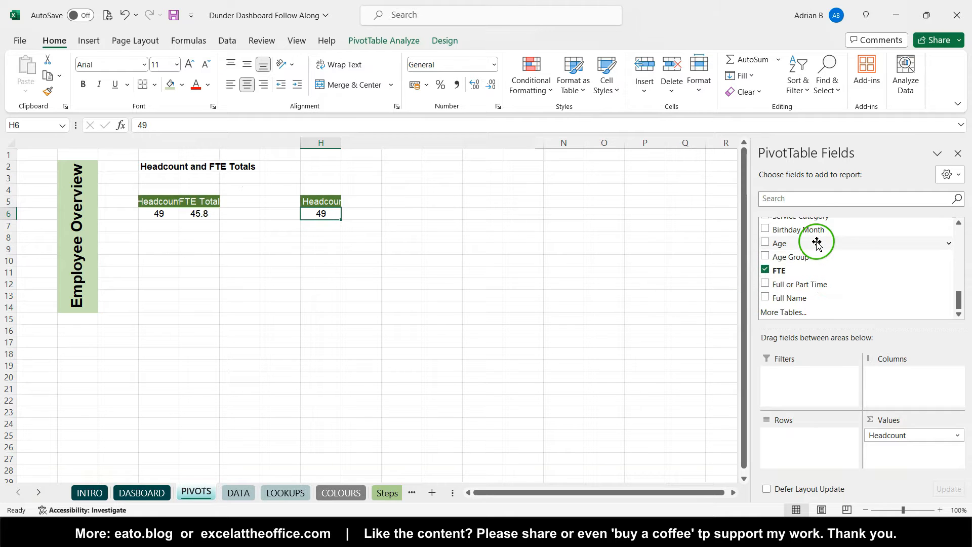
{"action": "scroll", "coordinate": [817, 244], "scroll_direction": "up", "scroll_amount": 3}
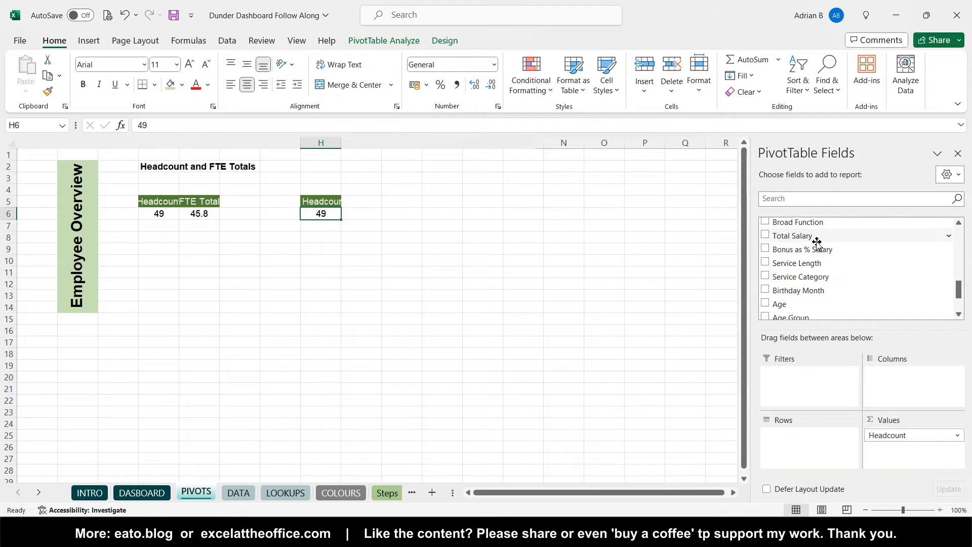
{"action": "left_click_drag", "start_coordinate": [808, 253], "coordinate": [796, 445]}
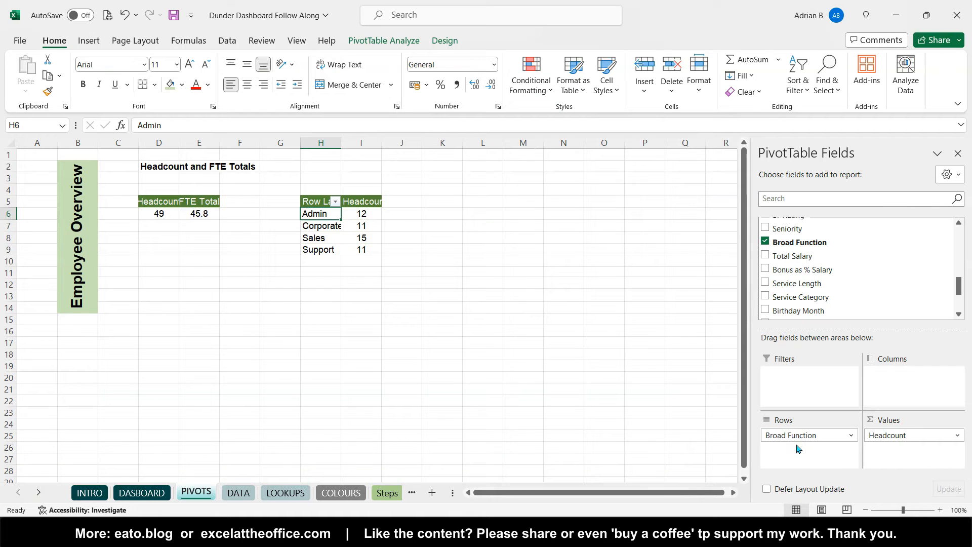
{"action": "double_click", "coordinate": [345, 144]}
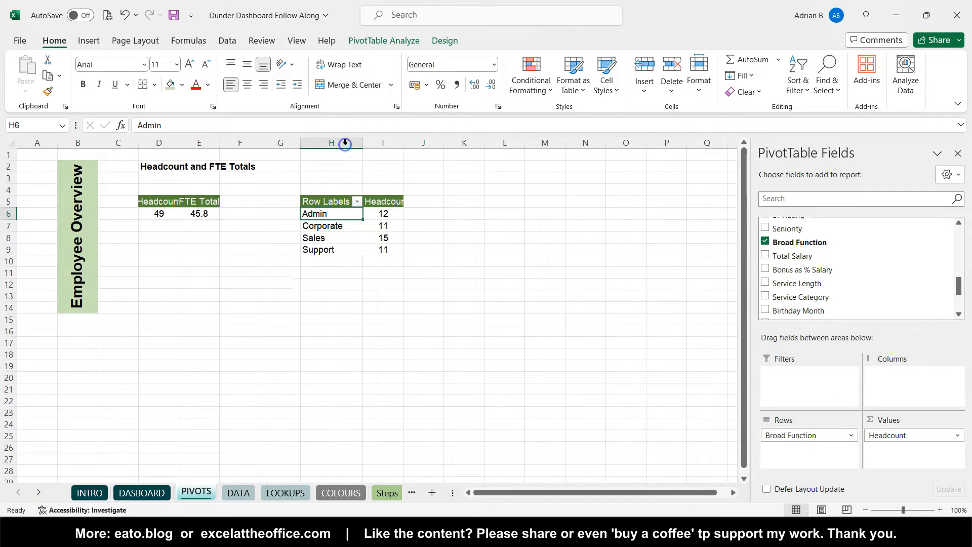
{"action": "left_click", "coordinate": [126, 15]}
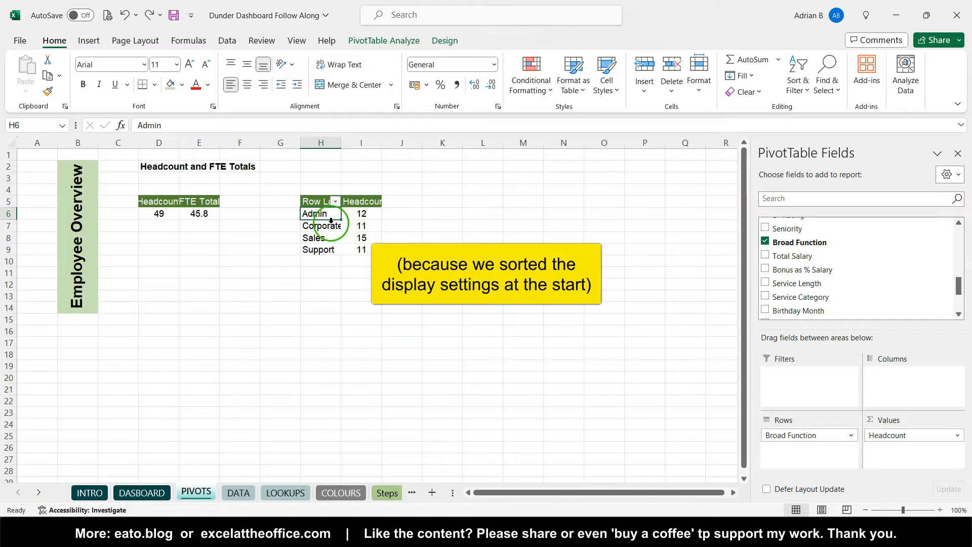
Step: Compare the order of the function labels with the Function chart and PIVOTS sheet in the Dunder Dashboard and Database workbook, and return to the follow-along workbook
{"action": "left_click_drag", "start_coordinate": [316, 259], "coordinate": [358, 259]}
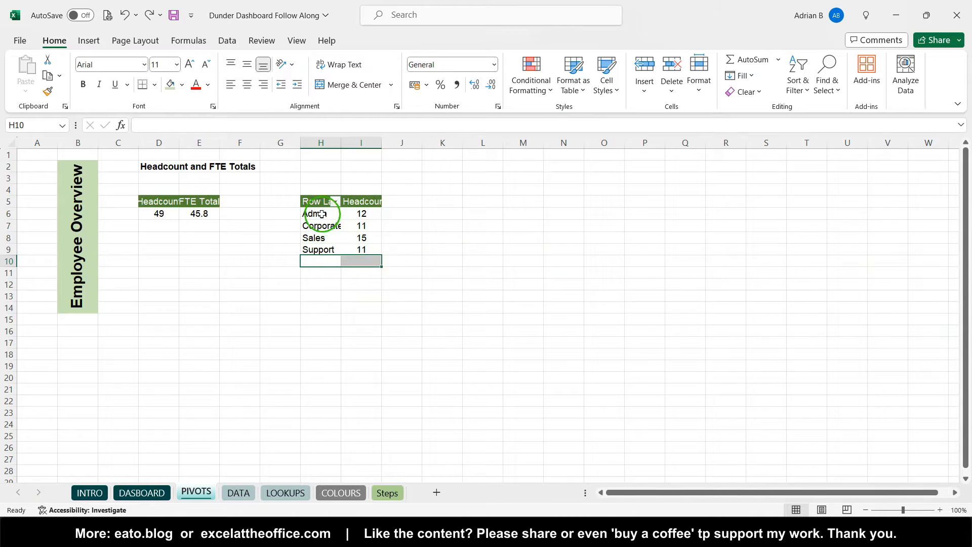
{"action": "left_click", "coordinate": [323, 213]}
{"action": "key", "text": "ctrl+shift+Down"}
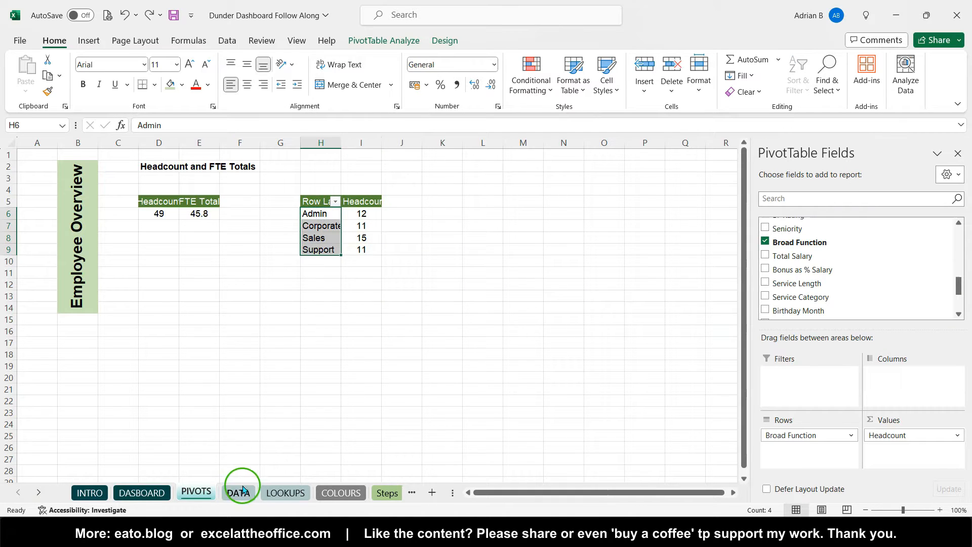
{"action": "mouse_move", "coordinate": [227, 532]}
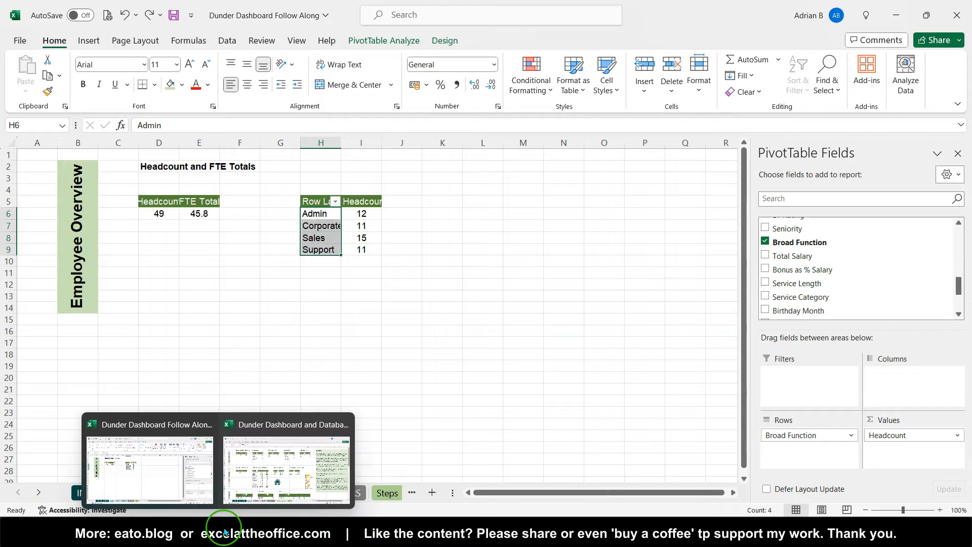
{"action": "left_click", "coordinate": [267, 474]}
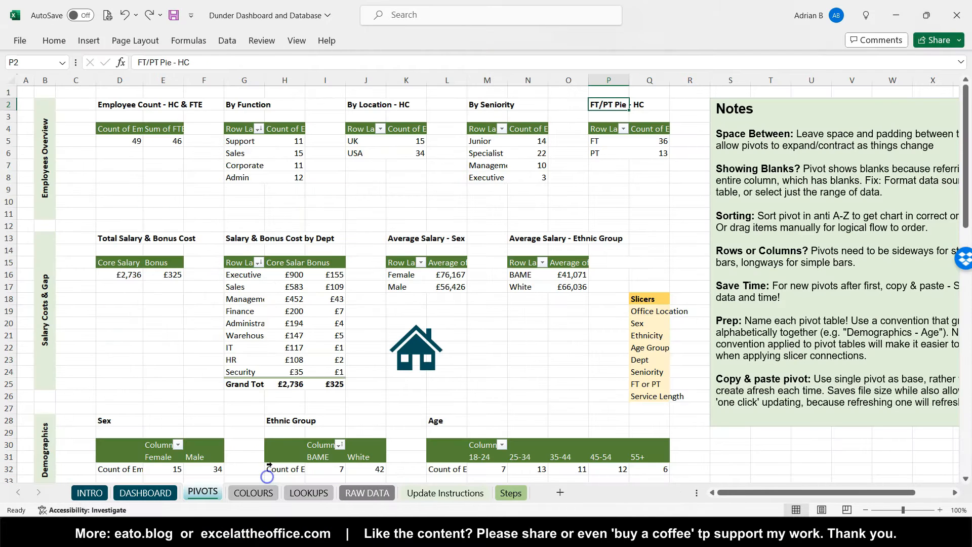
{"action": "left_click", "coordinate": [152, 492]}
{"action": "scroll", "coordinate": [397, 294], "scroll_direction": "down", "scroll_amount": 2}
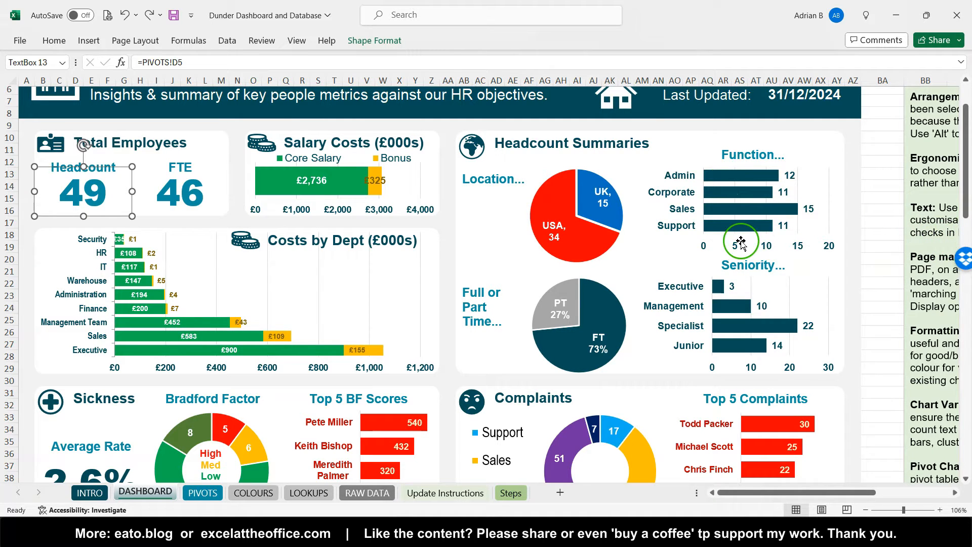
{"action": "scroll", "coordinate": [483, 344], "scroll_direction": "up", "scroll_amount": 2}
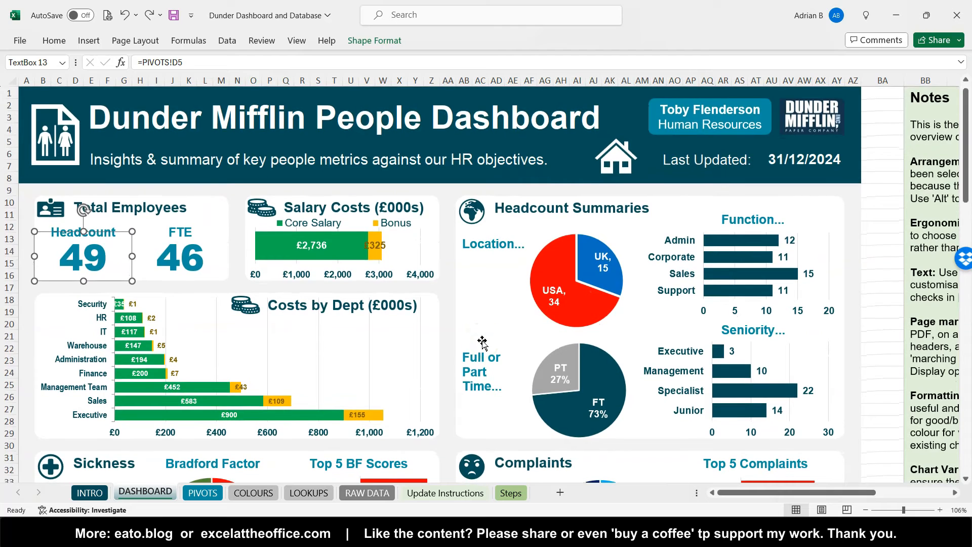
{"action": "left_click", "coordinate": [203, 495]}
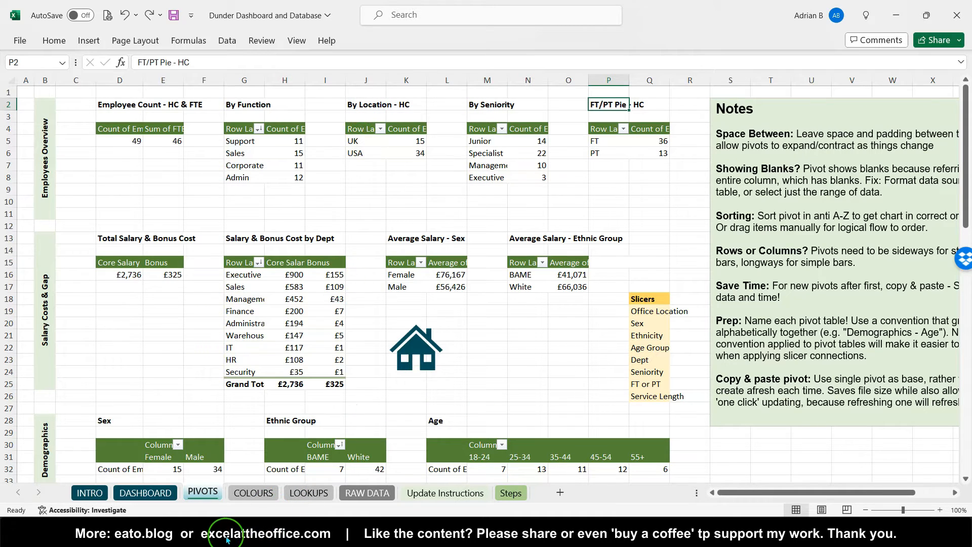
{"action": "mouse_move", "coordinate": [226, 540]}
{"action": "left_click", "coordinate": [181, 459]}
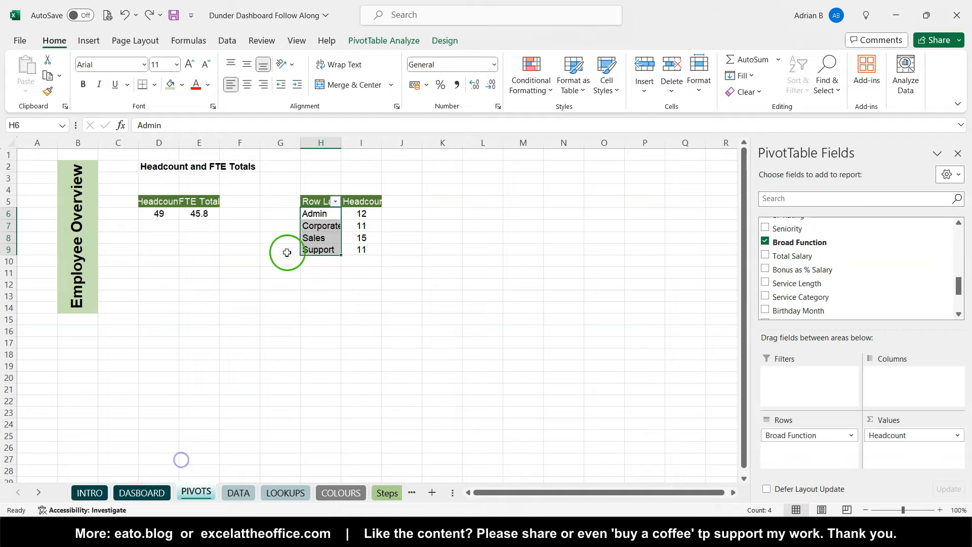
Step: Copy the whole Broad Function pivot table in H4:I9 and paste it at L4 and P4
{"action": "left_click_drag", "start_coordinate": [313, 189], "coordinate": [375, 250]}
{"action": "key", "text": "ctrl+c"}
{"action": "left_click", "coordinate": [477, 191]}
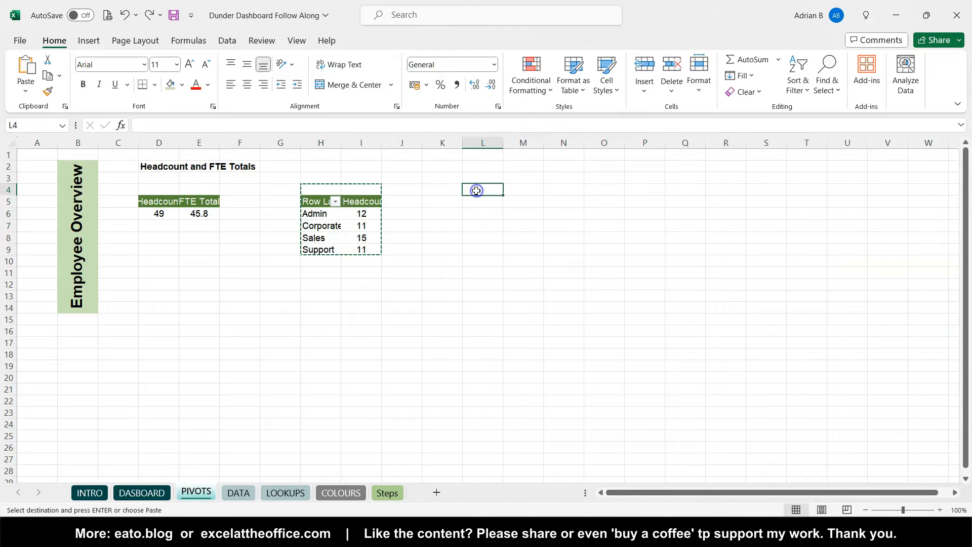
{"action": "key", "text": "ctrl+v"}
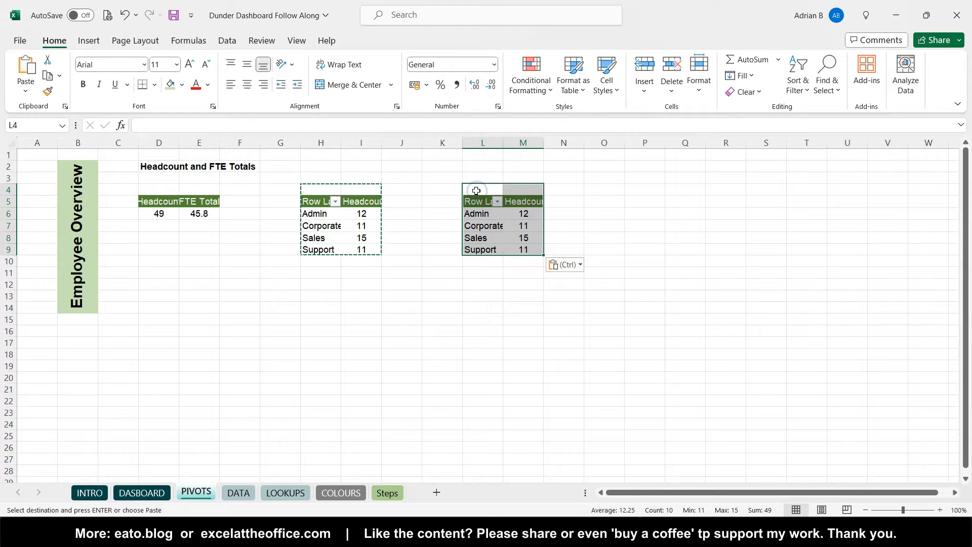
{"action": "left_click", "coordinate": [626, 189]}
{"action": "key", "text": "ctrl+v"}
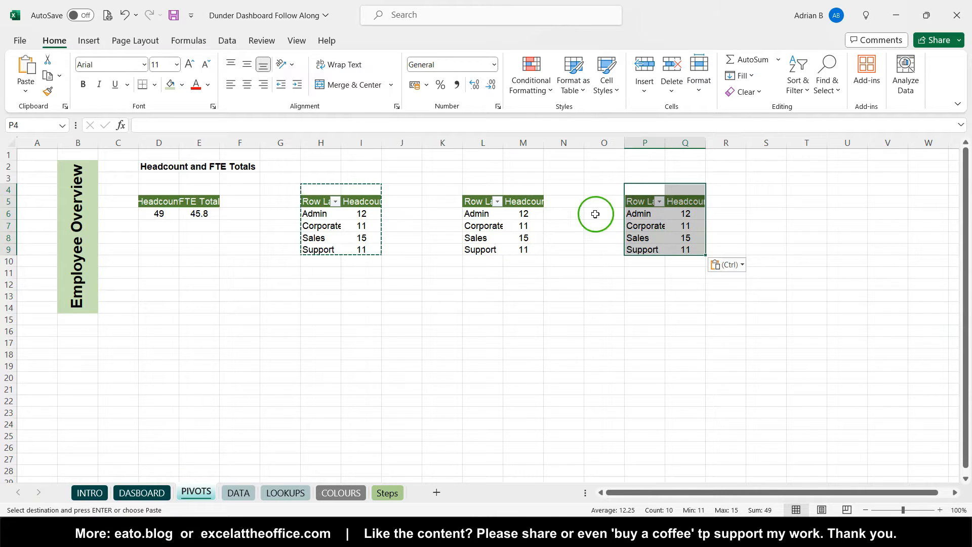
Step: Make Office Location the row field of the pivot table copy at L4 and Seniority the row field of the copy at P4
{"action": "left_click", "coordinate": [481, 227]}
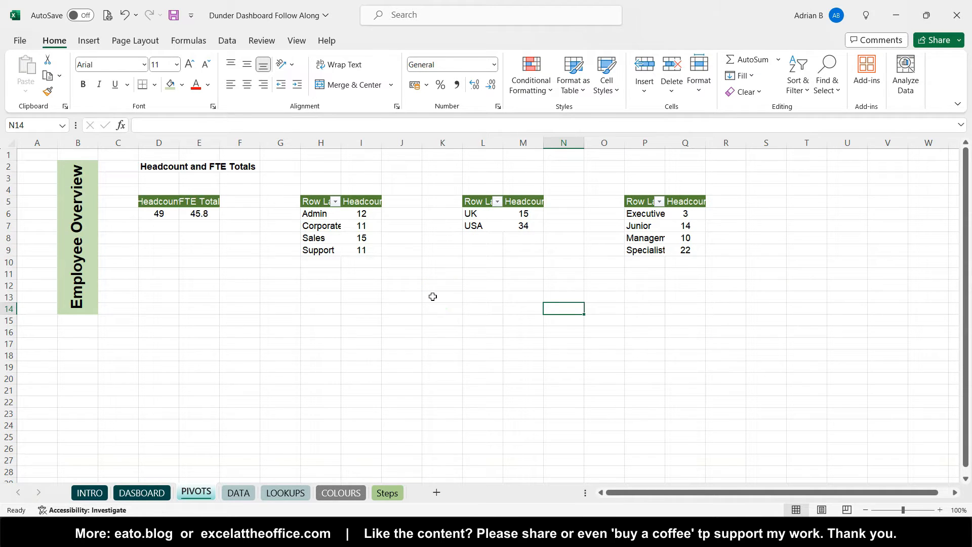
{"action": "left_click", "coordinate": [483, 216]}
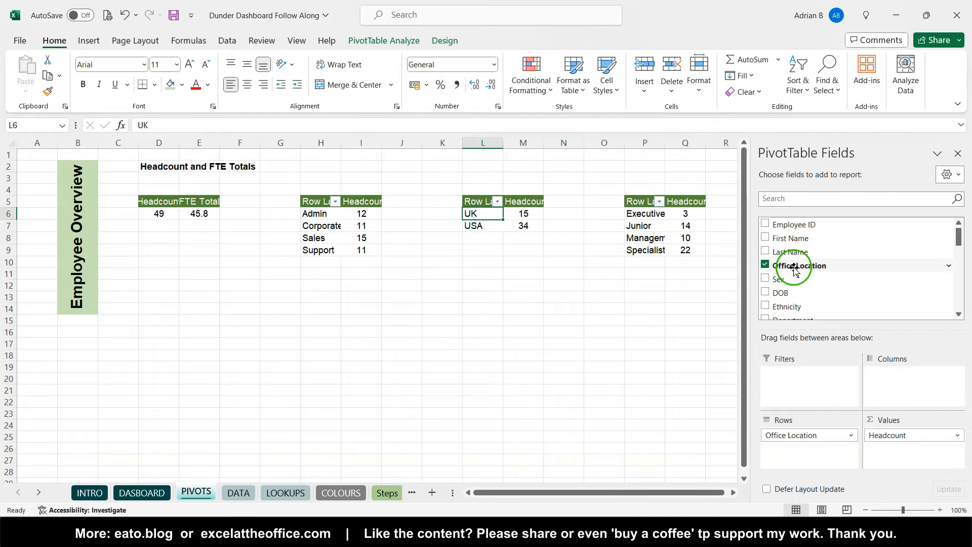
{"action": "left_click", "coordinate": [662, 220]}
{"action": "left_click", "coordinate": [648, 218]}
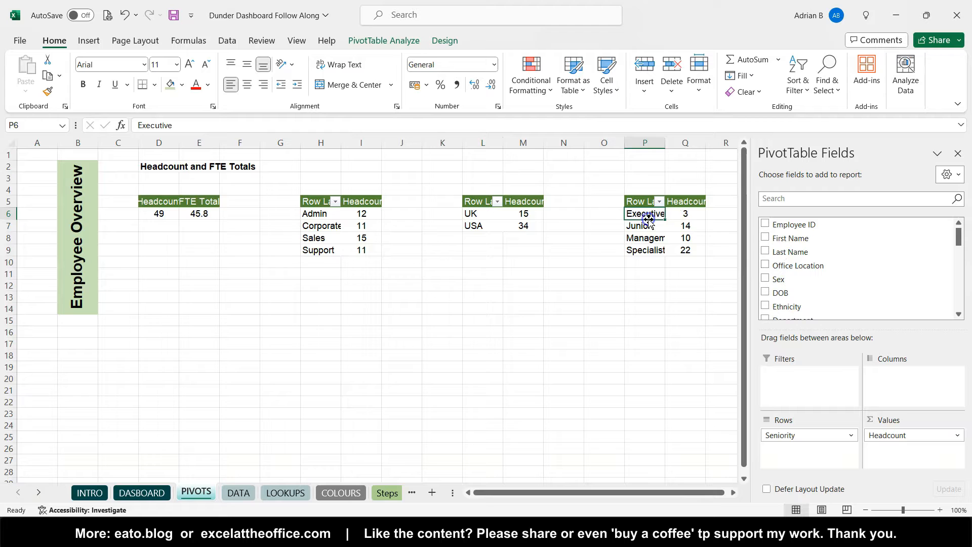
{"action": "scroll", "coordinate": [809, 279], "scroll_direction": "down", "scroll_amount": 6}
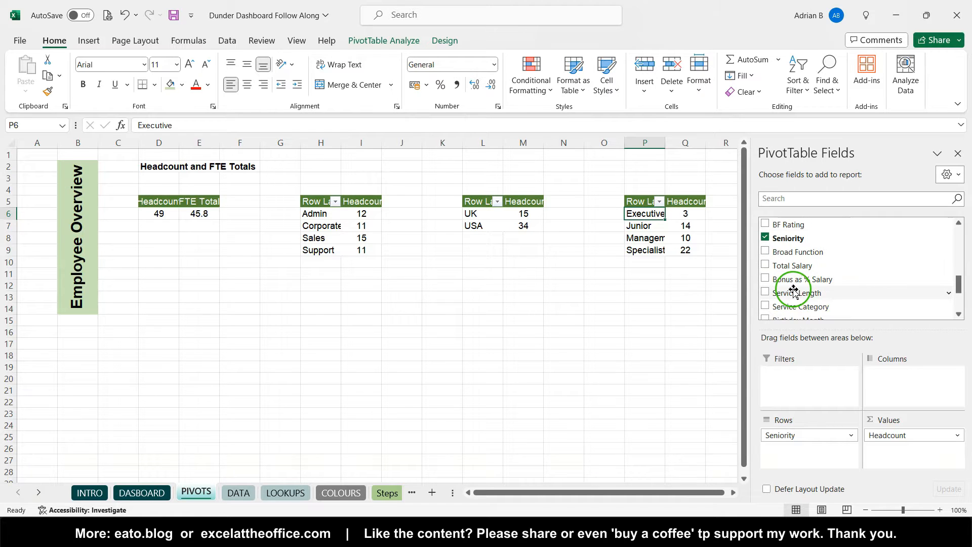
{"action": "scroll", "coordinate": [793, 292], "scroll_direction": "down", "scroll_amount": 1}
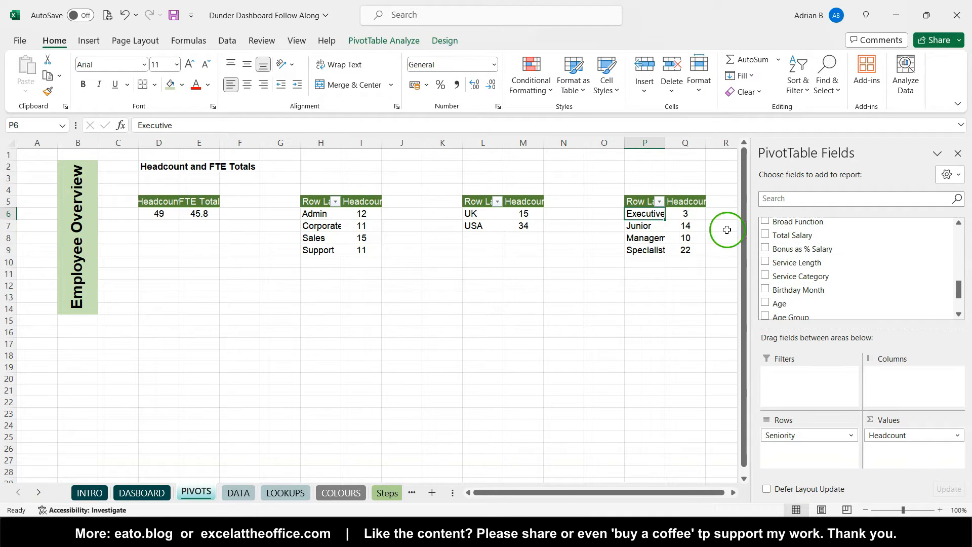
Step: Reorder the Seniority pivot table's rows manually to Junior, Specialist, Management, Executive
{"action": "left_click", "coordinate": [659, 232]}
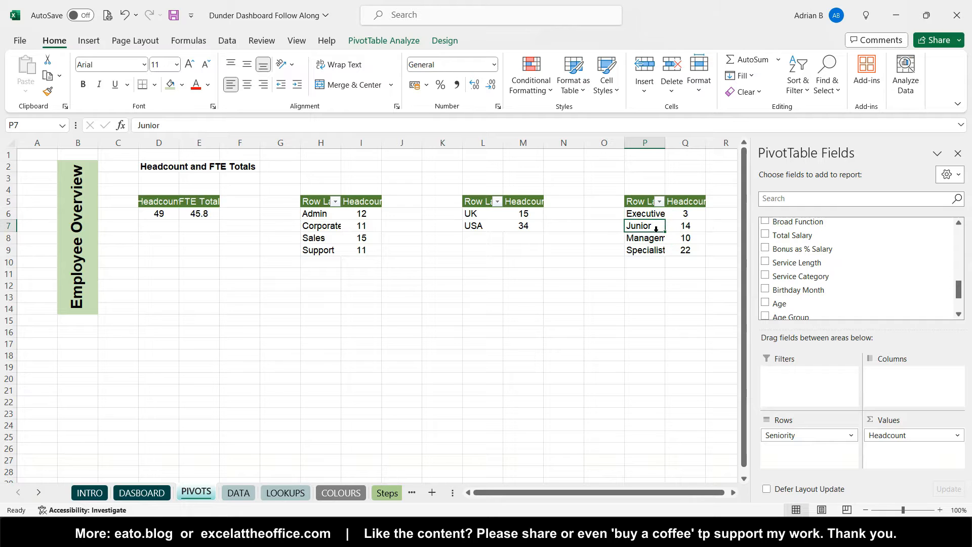
{"action": "mouse_move", "coordinate": [659, 232]}
{"action": "left_mouse_down"}
{"action": "mouse_move", "coordinate": [658, 216]}
{"action": "mouse_move", "coordinate": [658, 227]}
{"action": "left_mouse_up"}
{"action": "left_click", "coordinate": [658, 228]}
{"action": "left_click", "coordinate": [660, 231]}
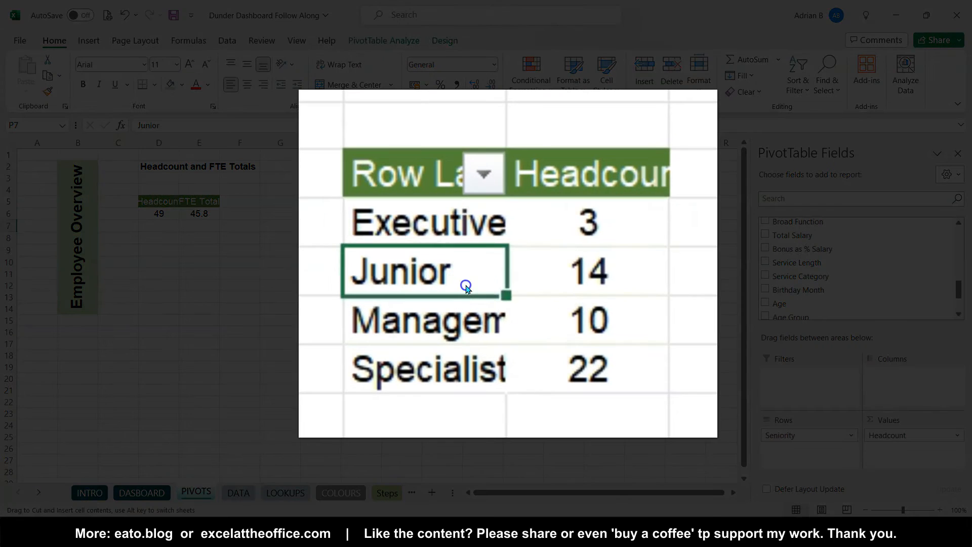
{"action": "left_click_drag", "start_coordinate": [660, 230], "coordinate": [657, 209]}
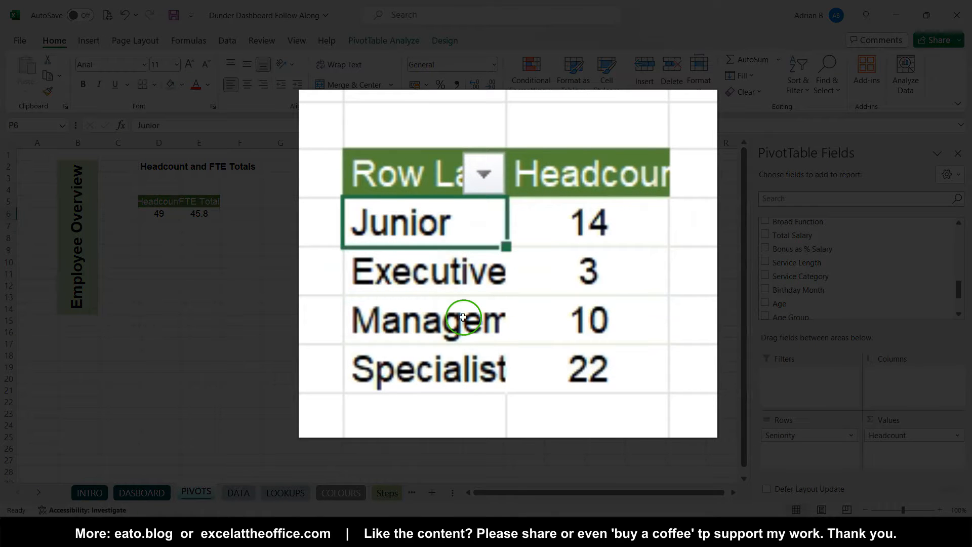
{"action": "left_click", "coordinate": [661, 226]}
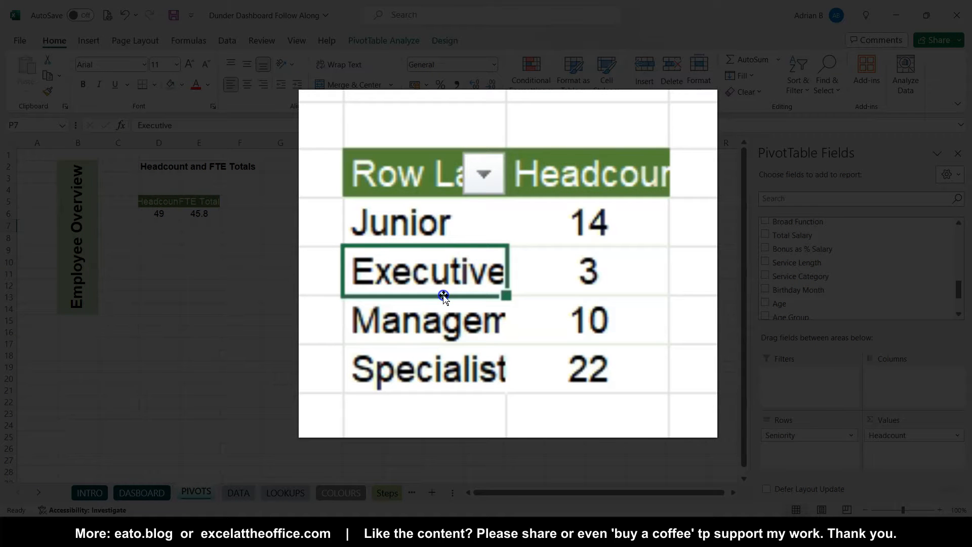
{"action": "left_click_drag", "start_coordinate": [443, 297], "coordinate": [441, 397]}
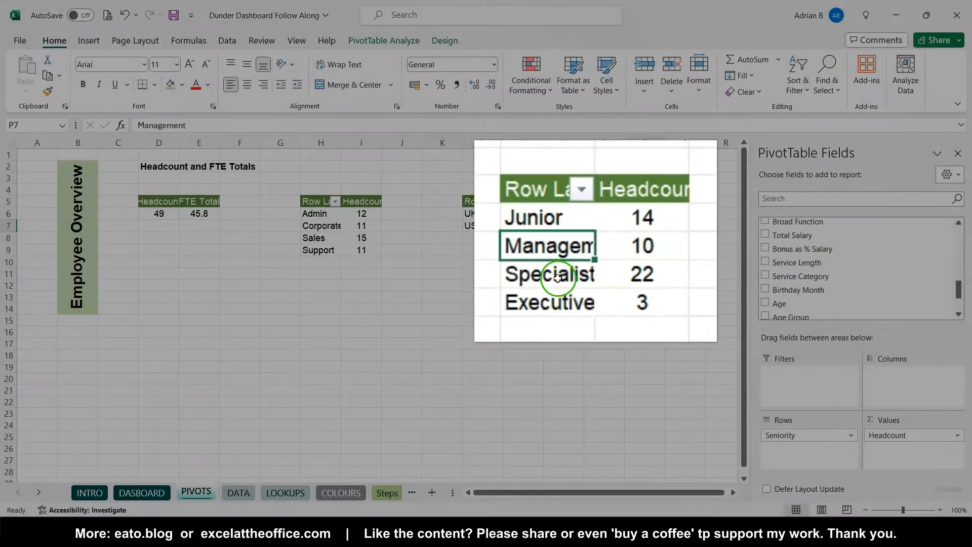
{"action": "left_click", "coordinate": [648, 238]}
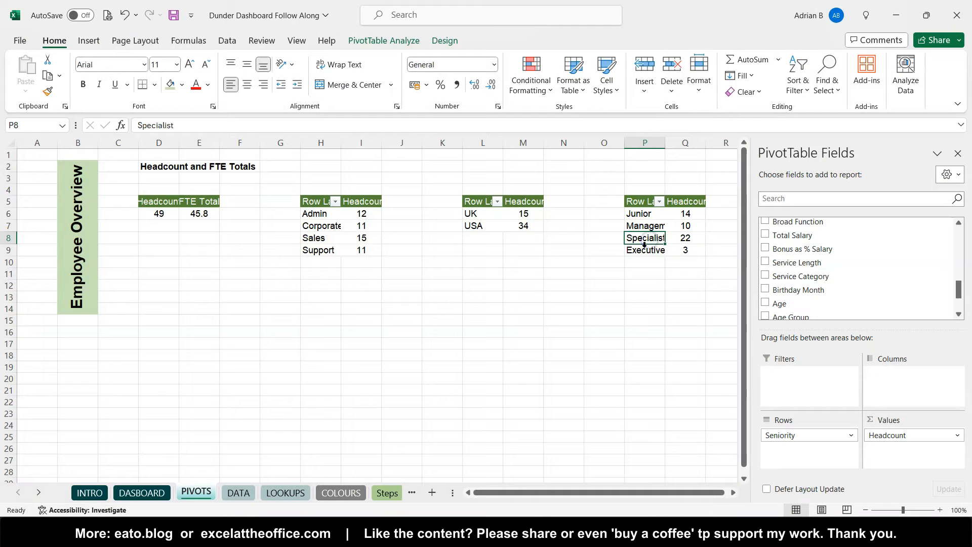
{"action": "left_click_drag", "start_coordinate": [649, 242], "coordinate": [647, 221]}
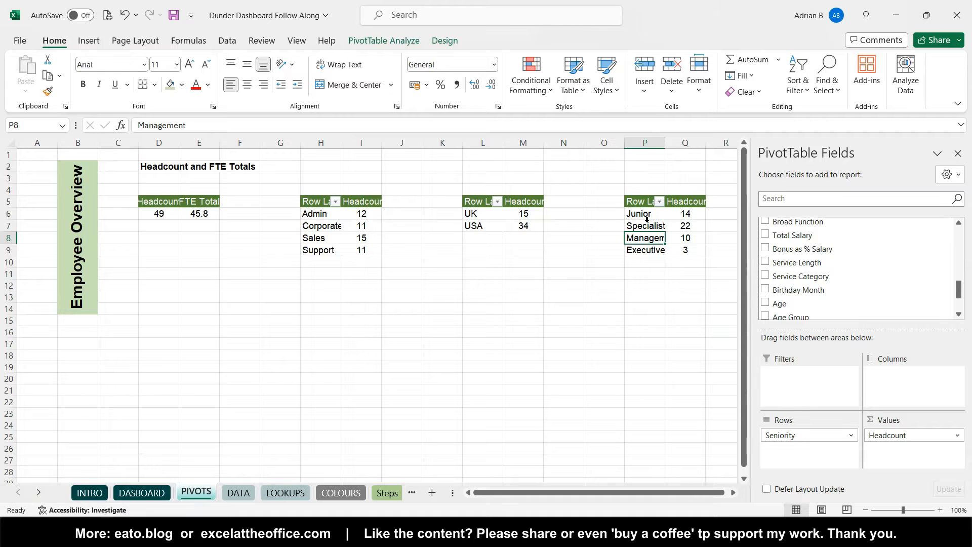
Step: Title the three breakdown pivot tables HC by Function, HC by Location and HC by Seniority, and save the workbook
{"action": "scroll", "coordinate": [647, 219], "scroll_direction": "right", "scroll_amount": 2}
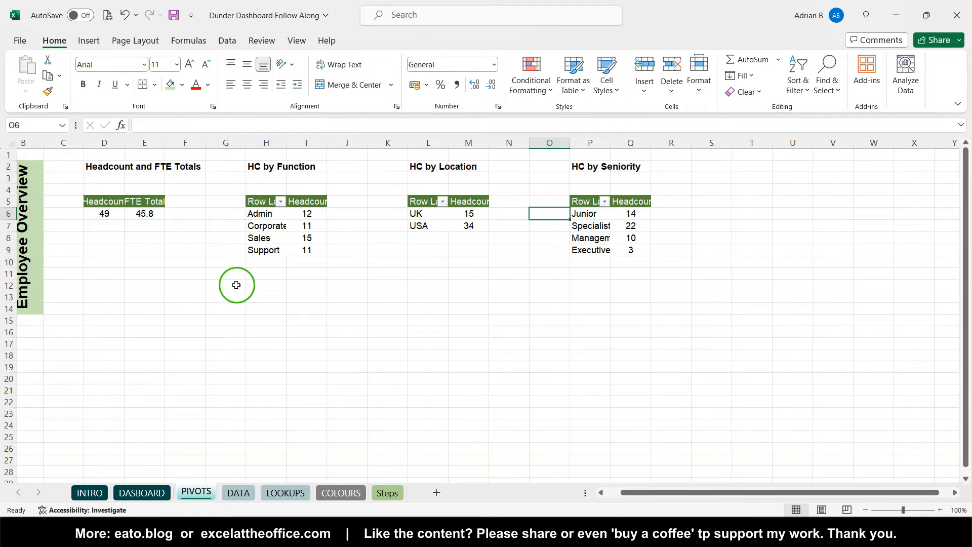
{"action": "left_click", "coordinate": [173, 18]}
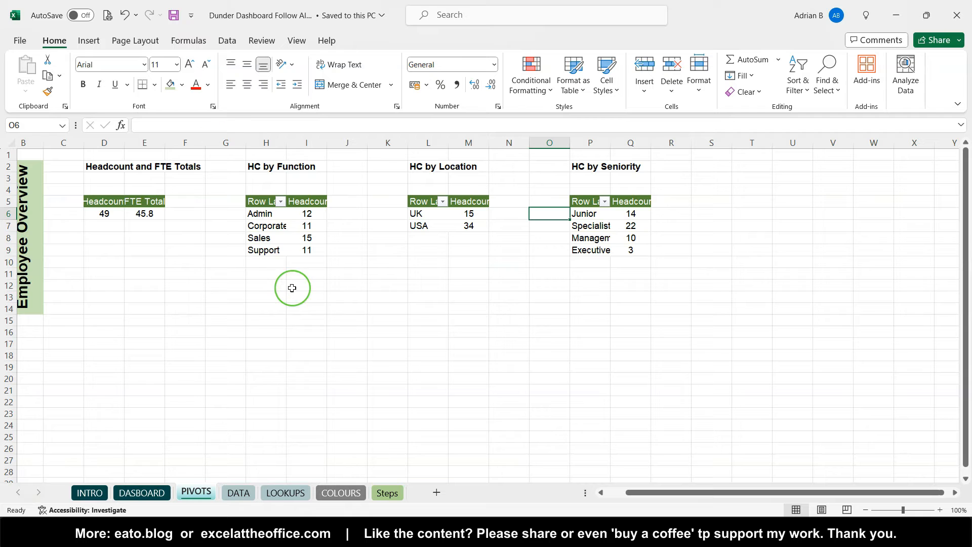
Step: Check the FT/PT pivot table in the Dunder Dashboard and Database workbook, and paste a copy of the follow-along workbook's P4:Q9 seniority pivot table at T4
{"action": "mouse_move", "coordinate": [214, 534]}
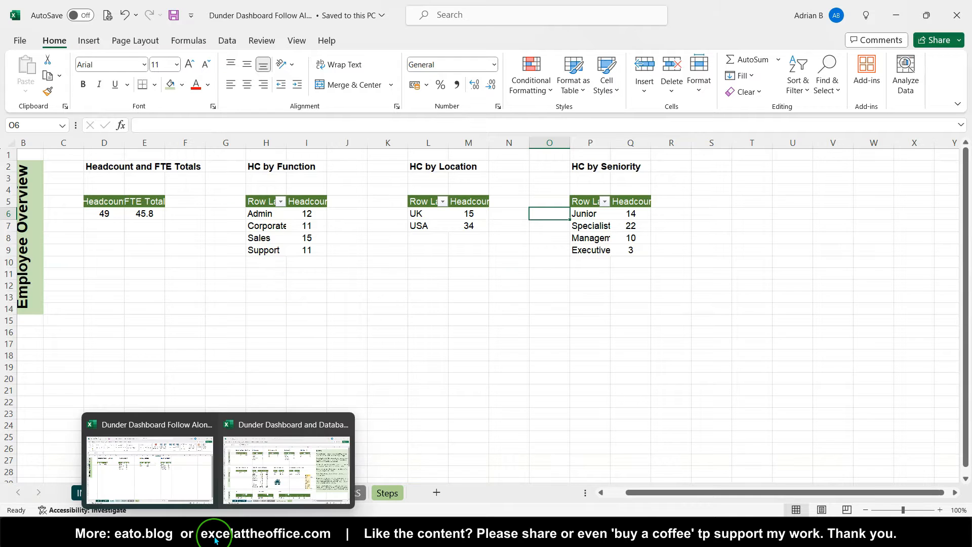
{"action": "left_click", "coordinate": [276, 473]}
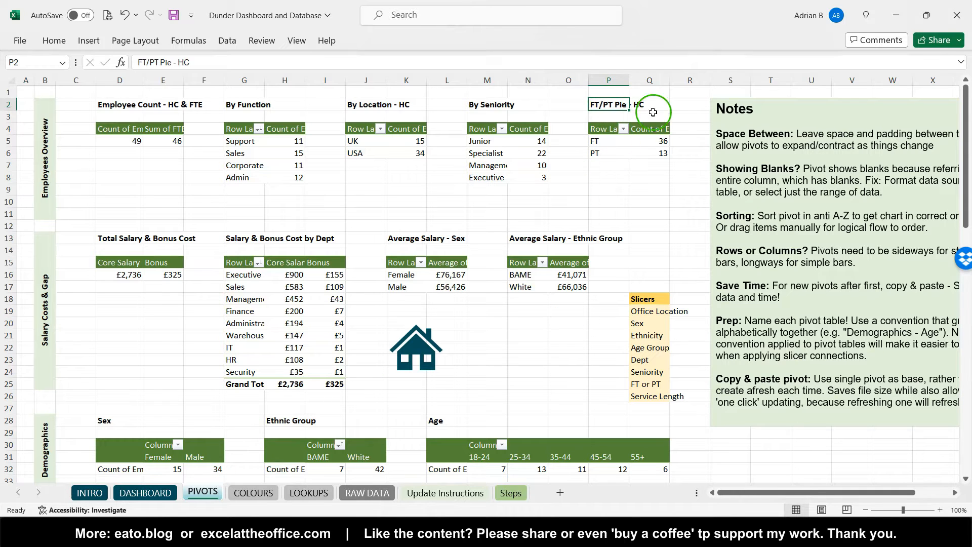
{"action": "left_click", "coordinate": [212, 527]}
{"action": "left_click", "coordinate": [177, 461]}
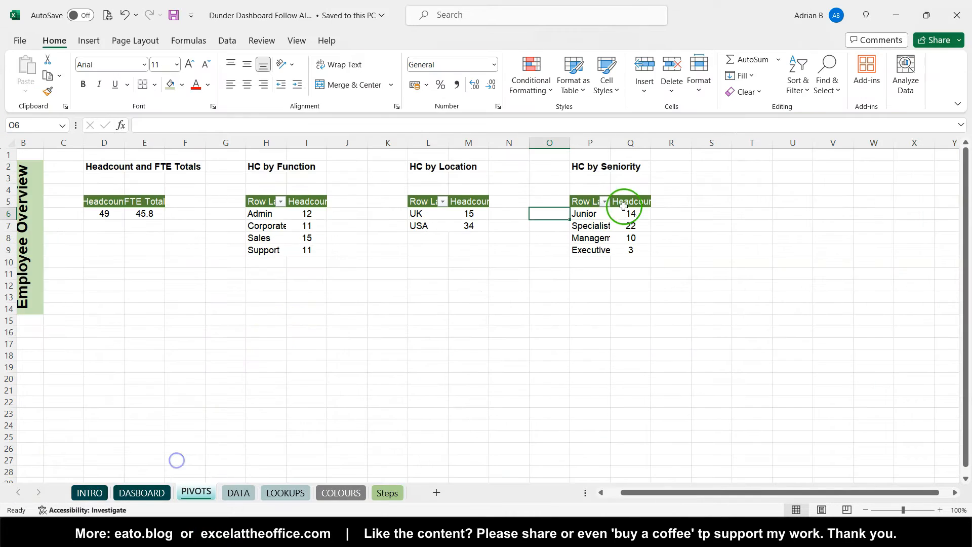
{"action": "left_click_drag", "start_coordinate": [582, 188], "coordinate": [644, 250]}
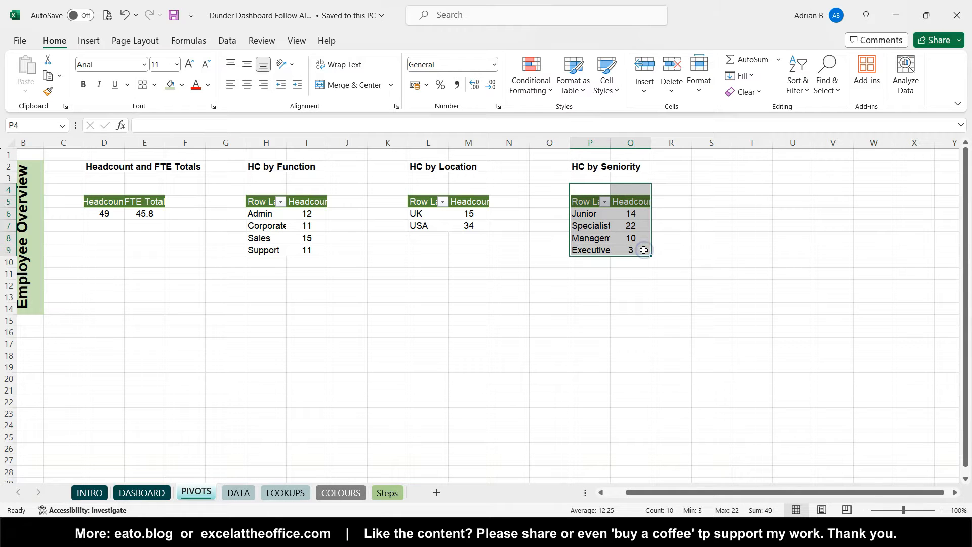
{"action": "key", "text": "ctrl+c"}
{"action": "left_click", "coordinate": [736, 188]}
{"action": "key", "text": "ctrl+v"}
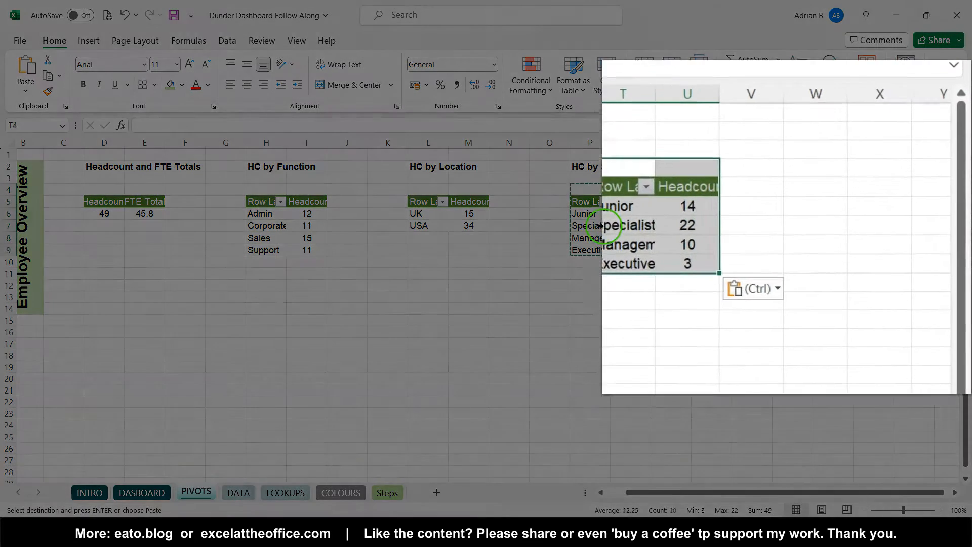
Step: Replace Seniority with Full or Part Time as the row field of the pivot table copy at T4
{"action": "left_click", "coordinate": [733, 225]}
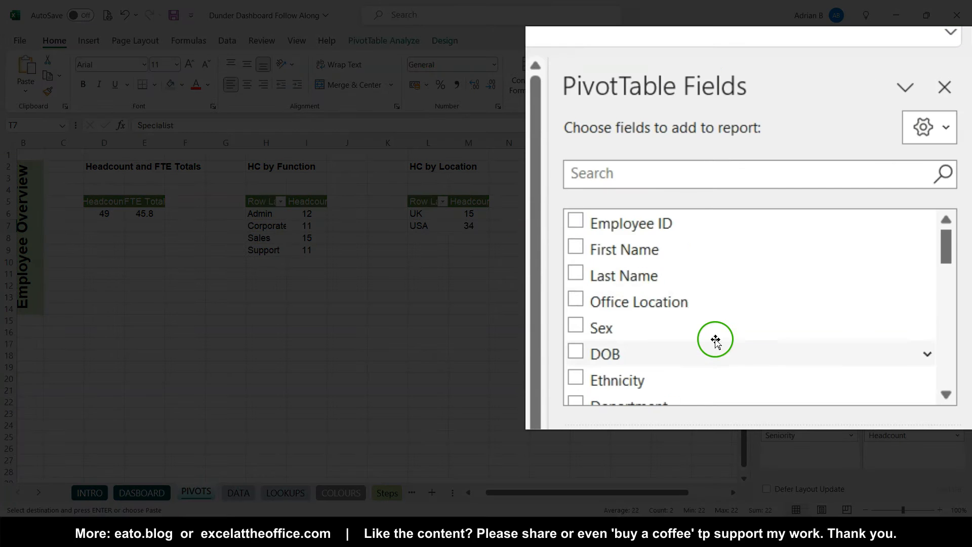
{"action": "scroll", "coordinate": [715, 340], "scroll_direction": "down", "scroll_amount": 6}
{"action": "scroll", "coordinate": [670, 300], "scroll_direction": "up", "scroll_amount": 3}
{"action": "left_click", "coordinate": [575, 248]}
{"action": "scroll", "coordinate": [755, 309], "scroll_direction": "down", "scroll_amount": 3}
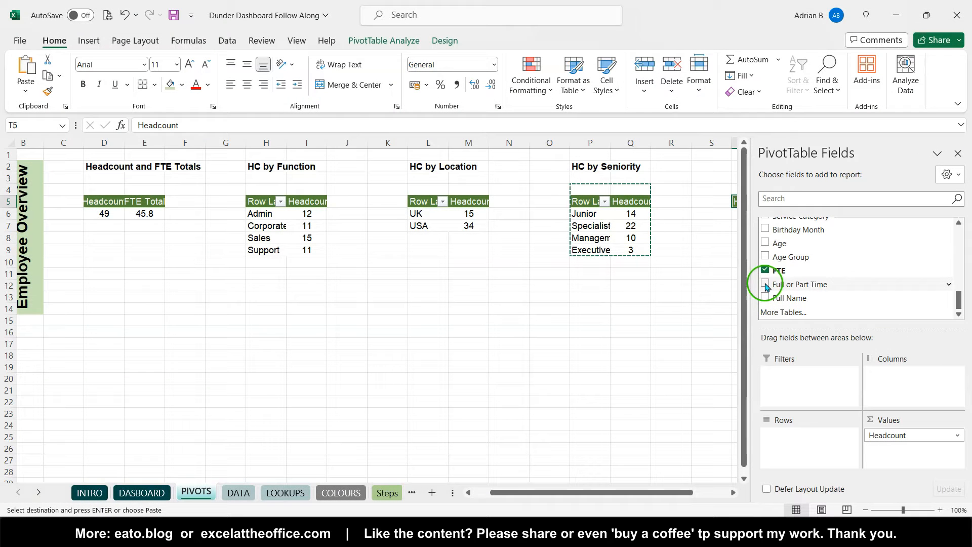
{"action": "left_click", "coordinate": [765, 284]}
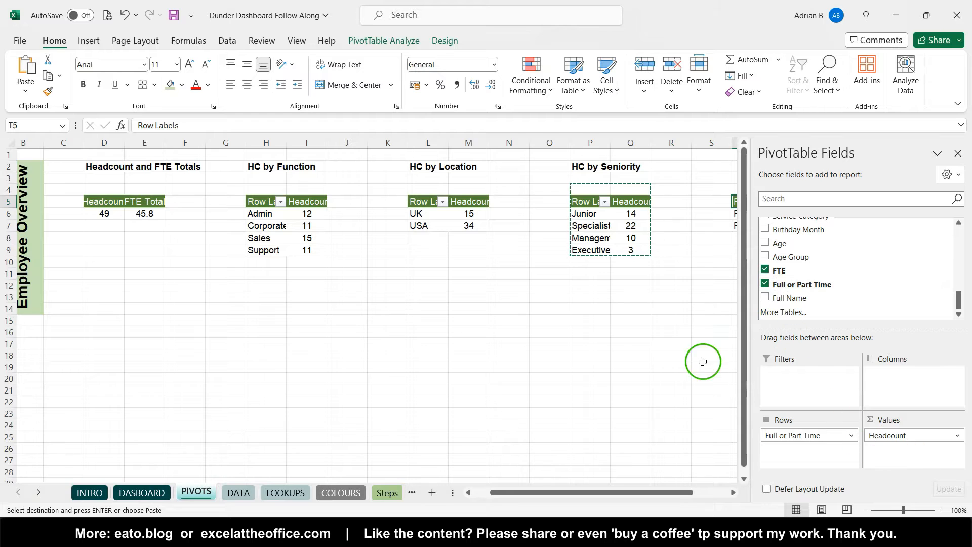
Step: Title the full or part time pivot table HC by Full / PT in bold in cell T2
{"action": "scroll", "coordinate": [703, 361], "scroll_direction": "right", "scroll_amount": 5}
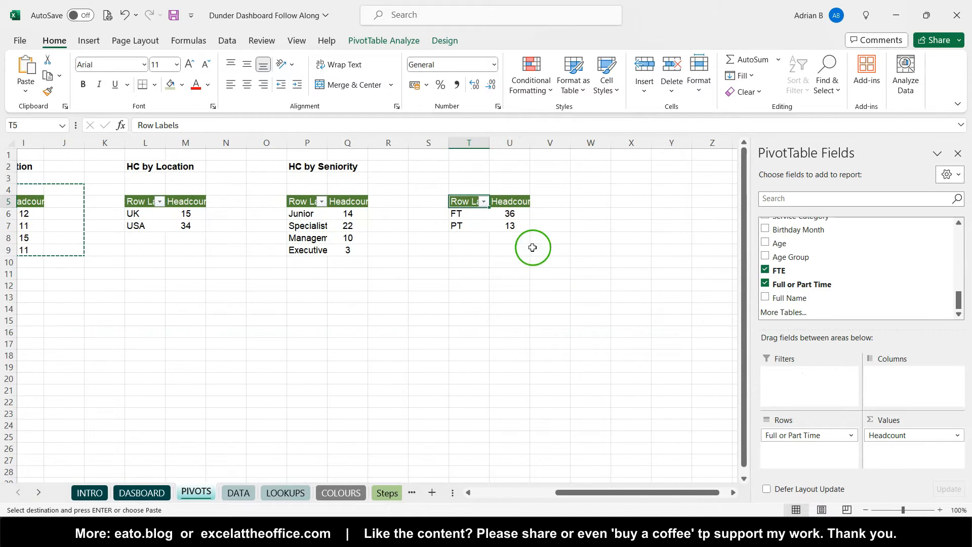
{"action": "left_click", "coordinate": [455, 208]}
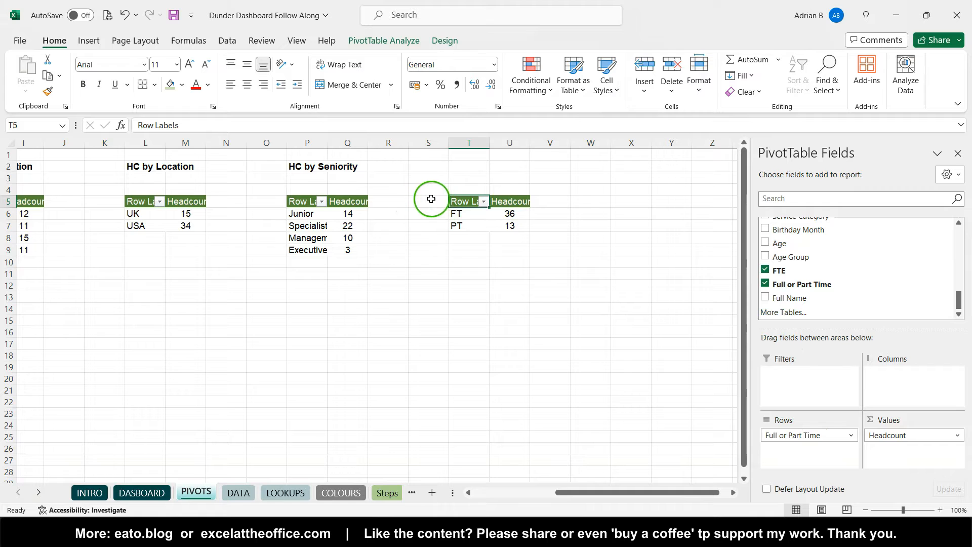
{"action": "left_click", "coordinate": [481, 168]}
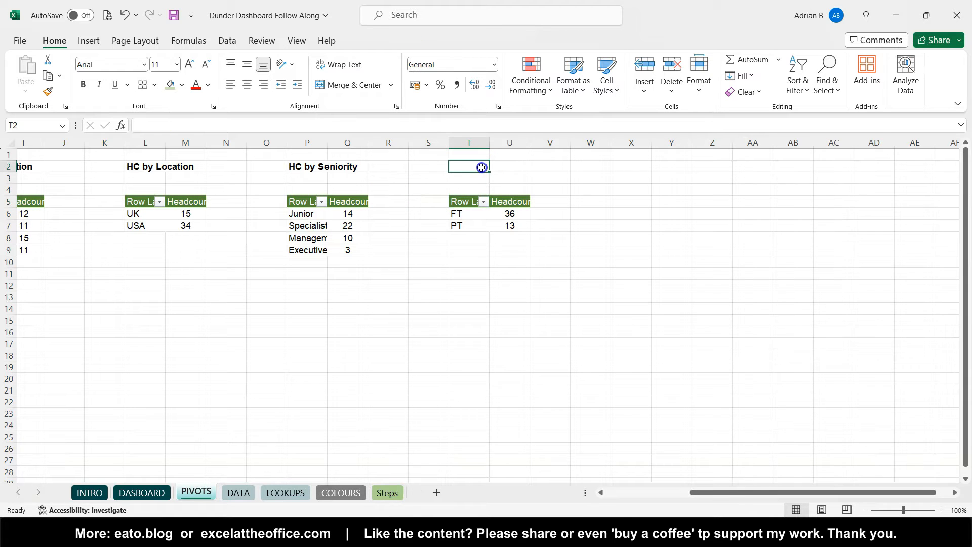
{"action": "type", "text": "HC by Full / PT"}
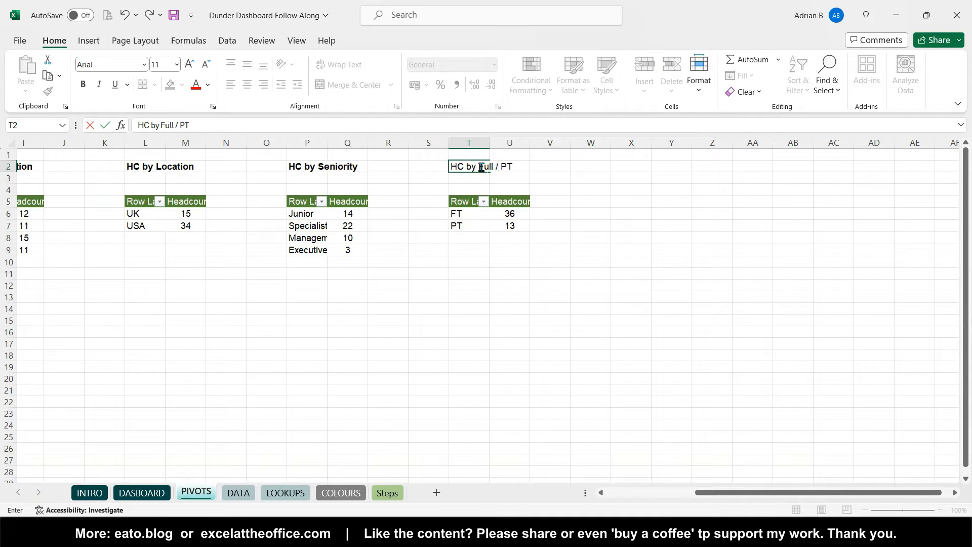
{"action": "key", "text": "Return"}
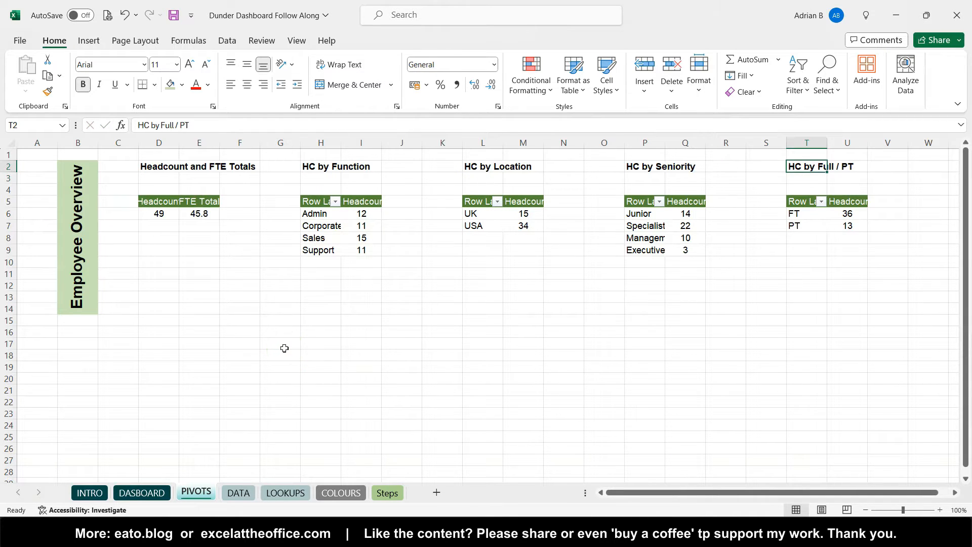
Step: Switch to the Dunder Dashboard and Database workbook and examine the Space Between note and the empty rows under its By Seniority pivot table
{"action": "mouse_move", "coordinate": [225, 524]}
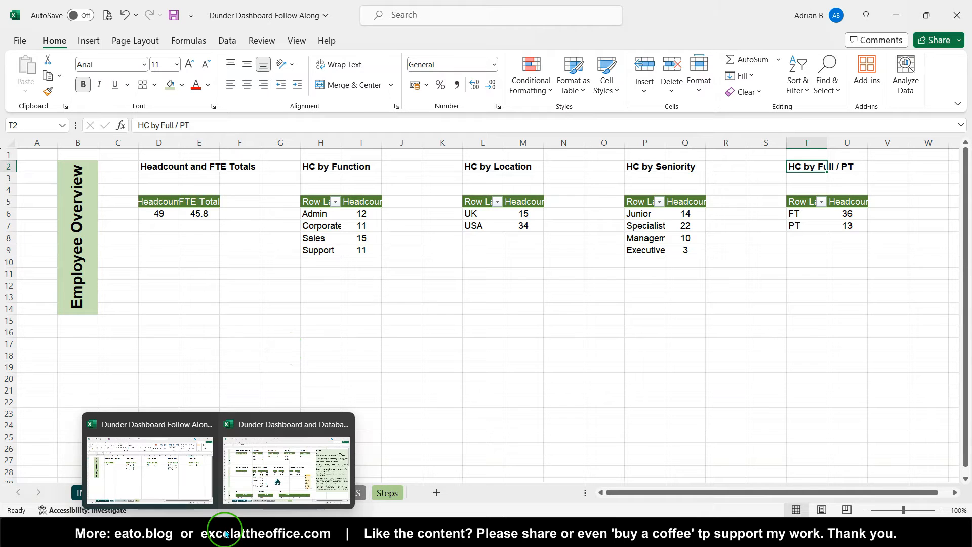
{"action": "left_click", "coordinate": [259, 485]}
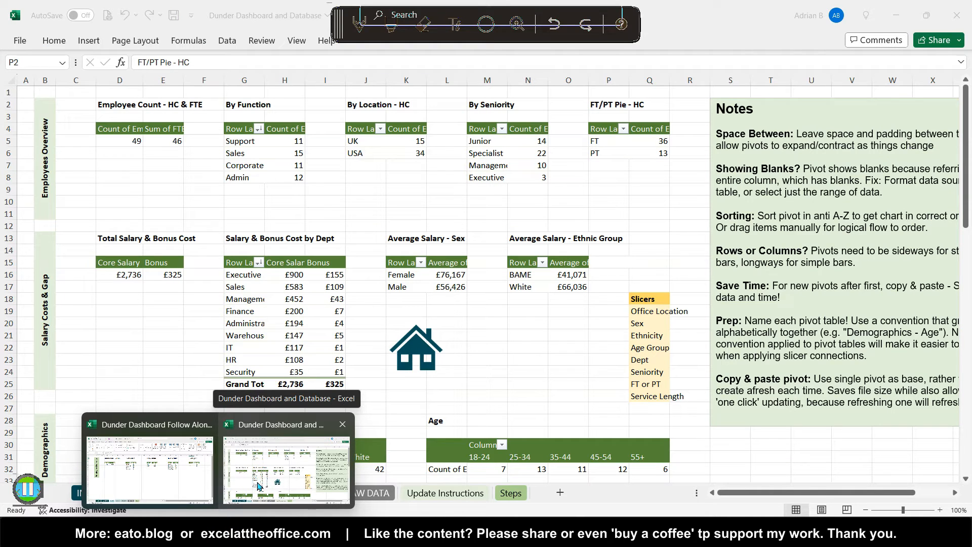
{"action": "left_click", "coordinate": [173, 476]}
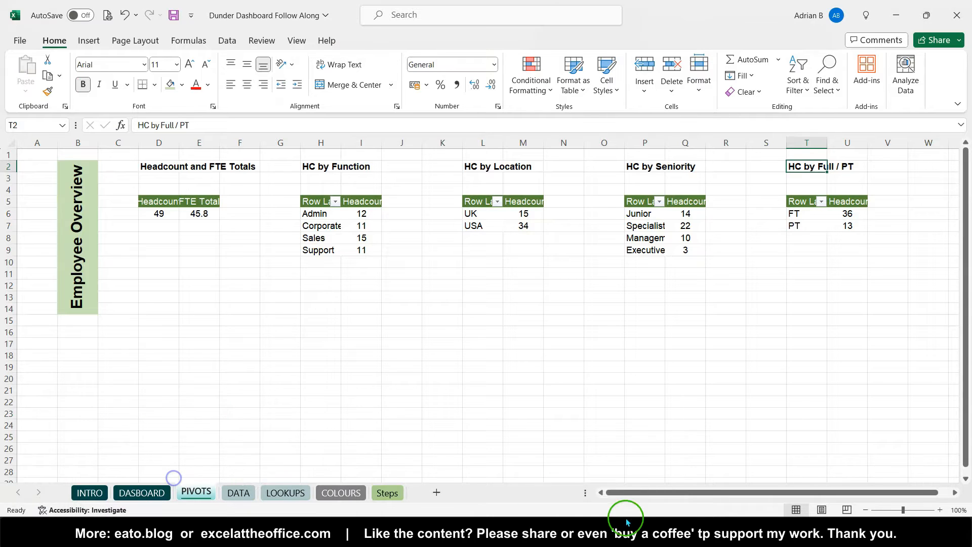
{"action": "left_click", "coordinate": [866, 510]}
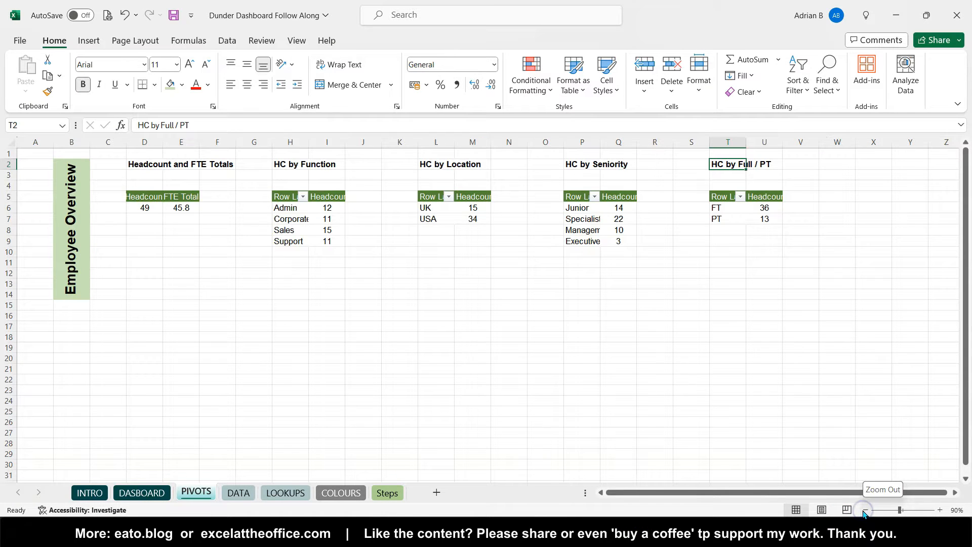
{"action": "left_click", "coordinate": [204, 536]}
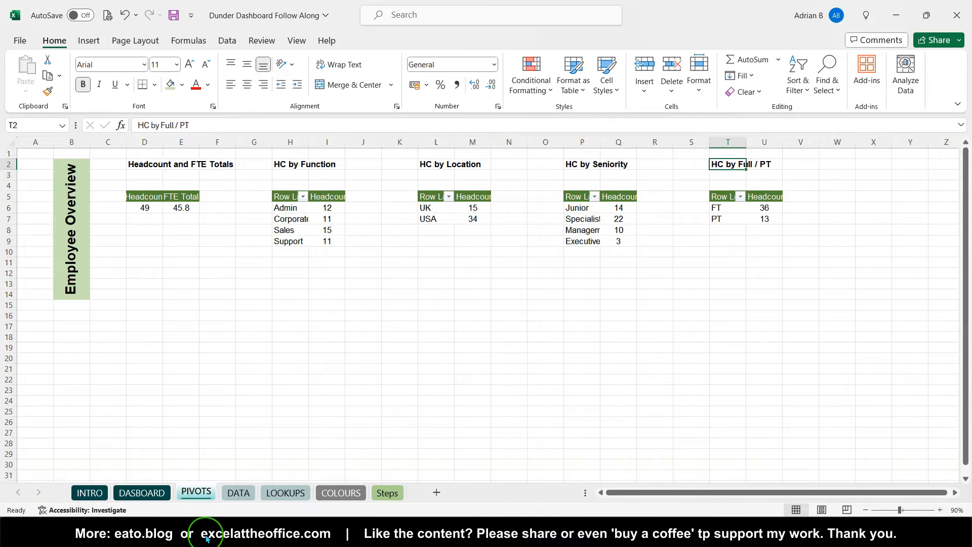
{"action": "left_click", "coordinate": [243, 501]}
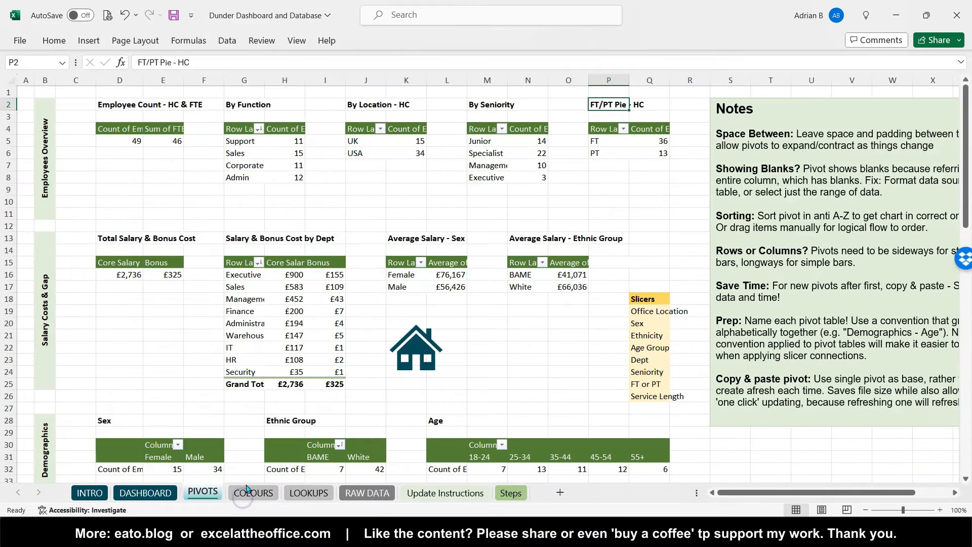
{"action": "scroll", "coordinate": [629, 211], "scroll_direction": "right", "scroll_amount": 5}
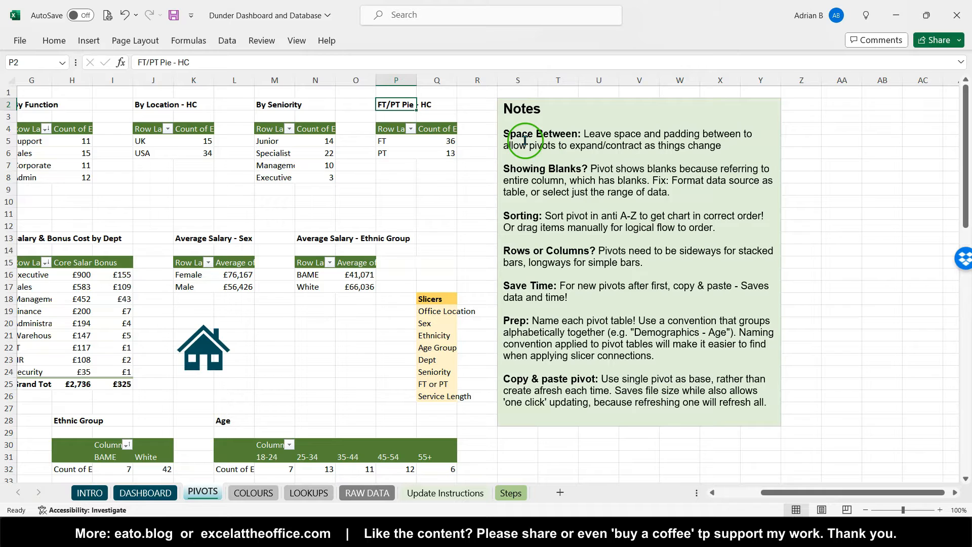
{"action": "left_click", "coordinate": [283, 153]}
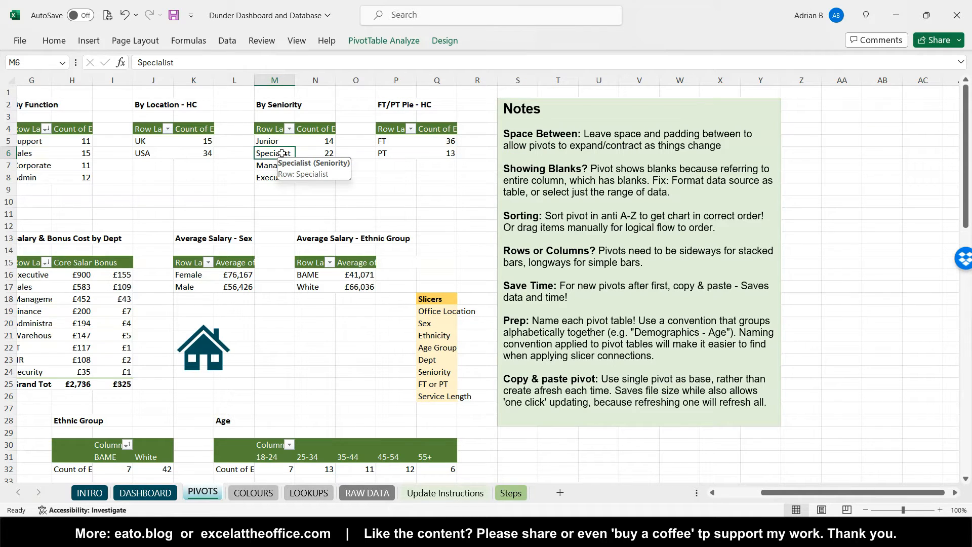
{"action": "left_click", "coordinate": [277, 190]}
{"action": "left_click_drag", "start_coordinate": [278, 190], "coordinate": [307, 266]}
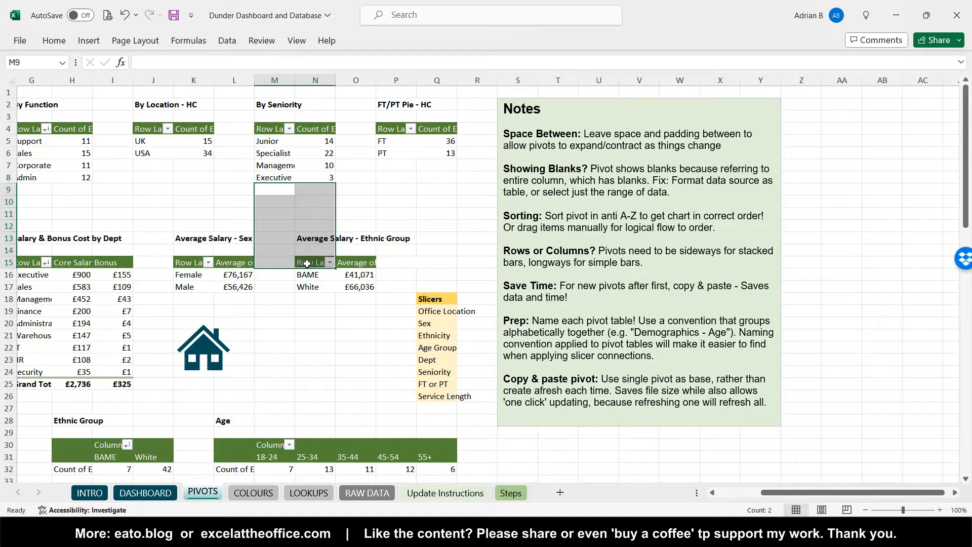
{"action": "left_click", "coordinate": [277, 191]}
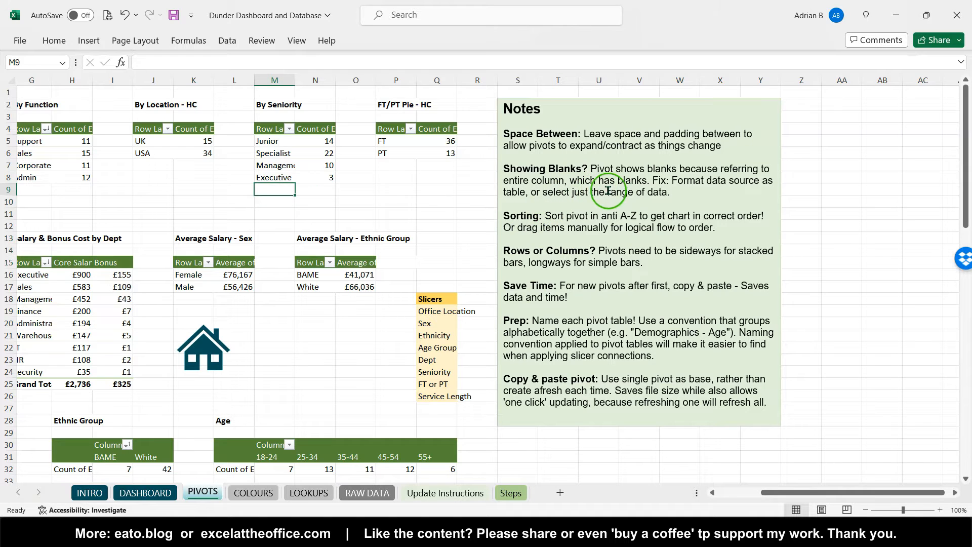
Step: Read the Showing Blanks and Sorting notes, and look at the By Seniority pivot table's sort and filter options without changing them
{"action": "left_click", "coordinate": [656, 186]}
{"action": "left_click_drag", "start_coordinate": [657, 187], "coordinate": [508, 165]}
{"action": "left_click", "coordinate": [555, 180]}
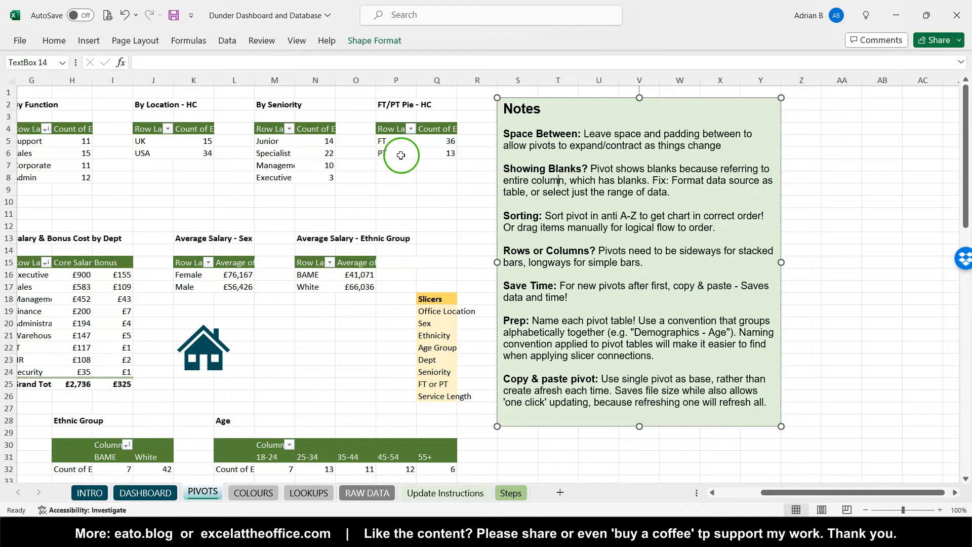
{"action": "left_click_drag", "start_coordinate": [469, 81], "coordinate": [47, 60]}
{"action": "left_click", "coordinate": [194, 129]}
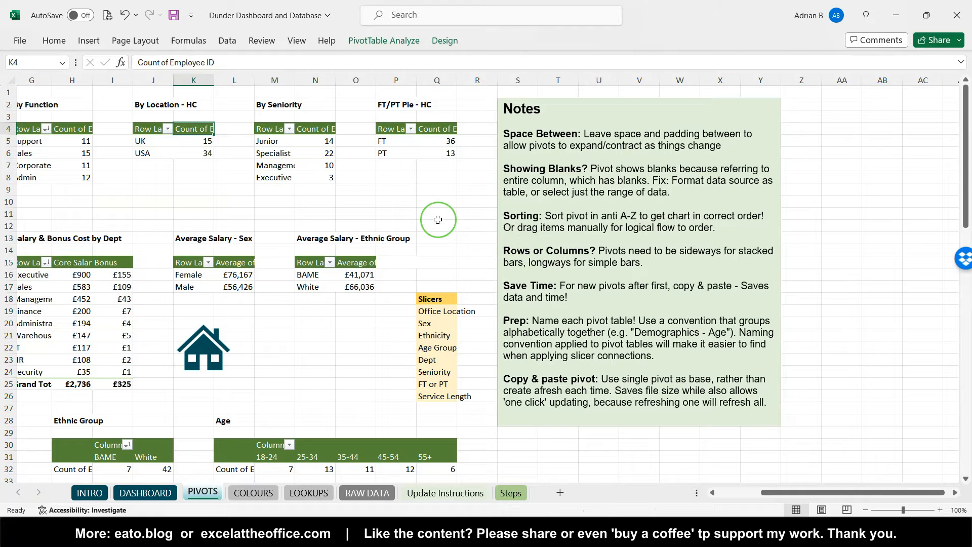
{"action": "scroll", "coordinate": [438, 219], "scroll_direction": "left", "scroll_amount": 4}
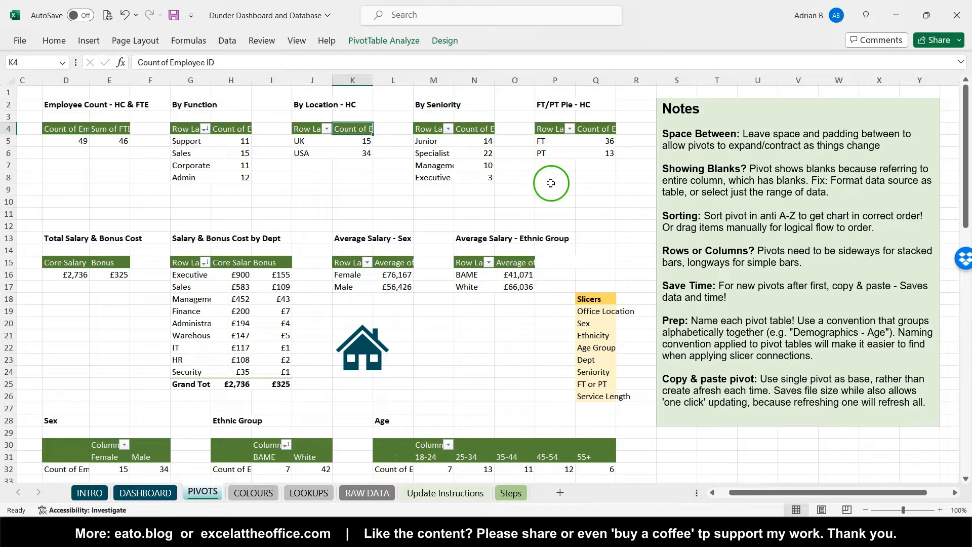
{"action": "left_click", "coordinate": [449, 130]}
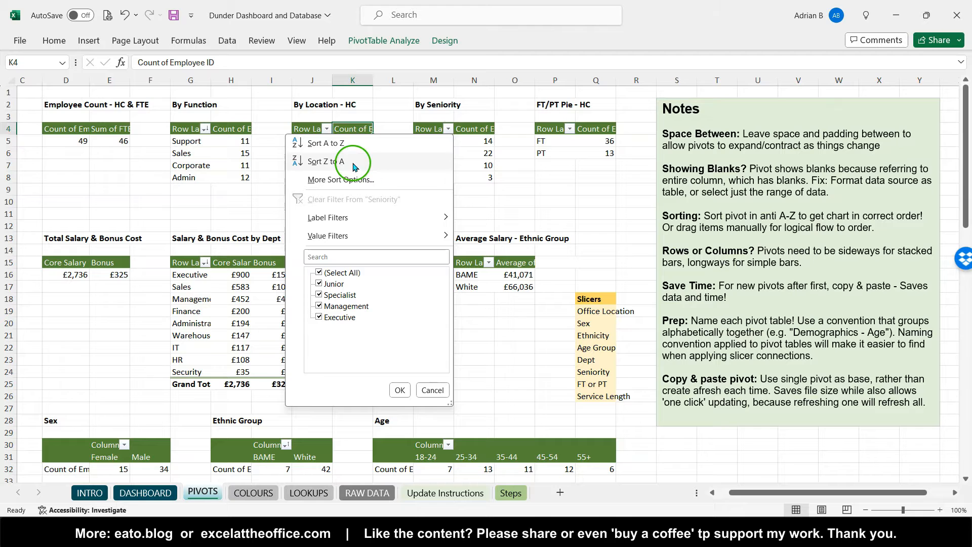
{"action": "left_click", "coordinate": [543, 246]}
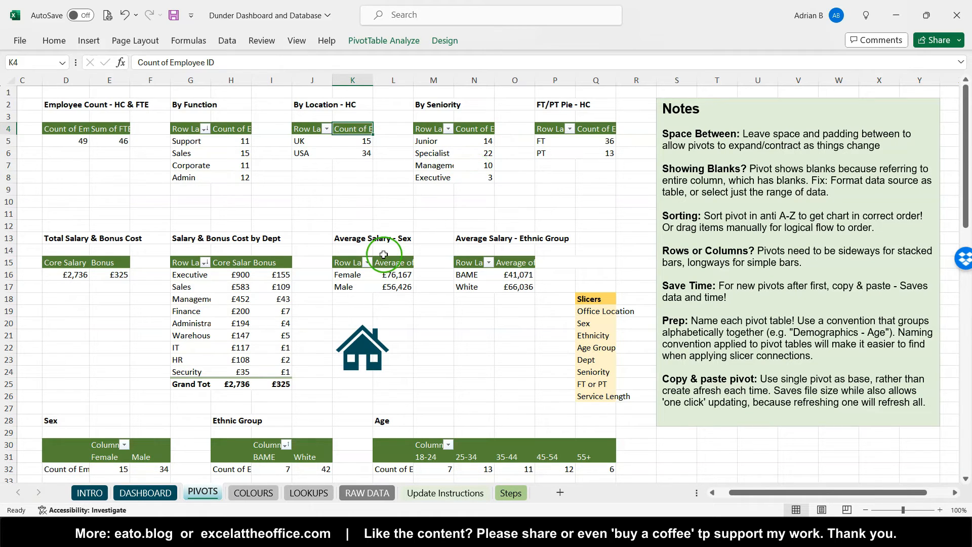
Step: Compare the row or column layout of the Age and By Seniority pivot tables with their bar charts on the DASHBOARD sheet
{"action": "scroll", "coordinate": [384, 254], "scroll_direction": "down", "scroll_amount": 8}
{"action": "left_click", "coordinate": [392, 161]}
{"action": "left_click_drag", "start_coordinate": [393, 162], "coordinate": [605, 175]}
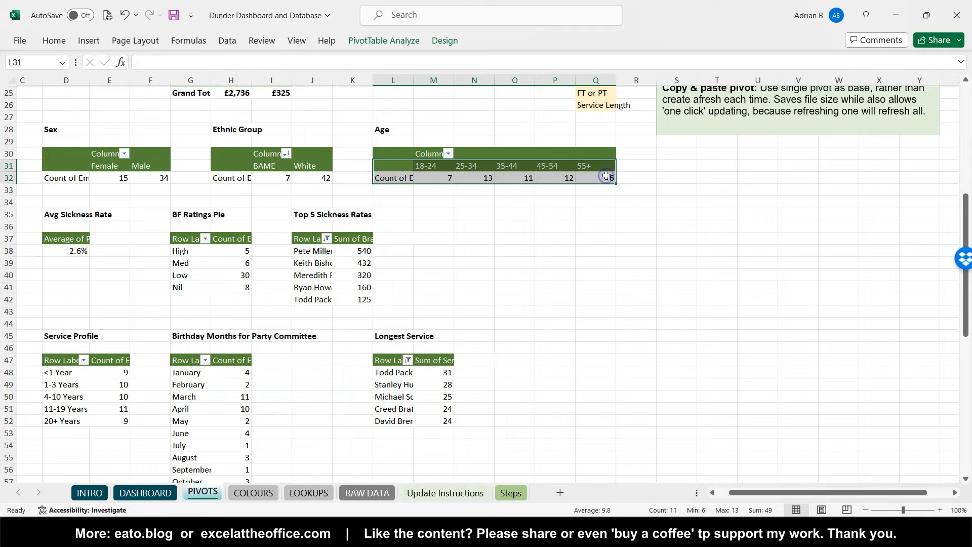
{"action": "left_click", "coordinate": [132, 487]}
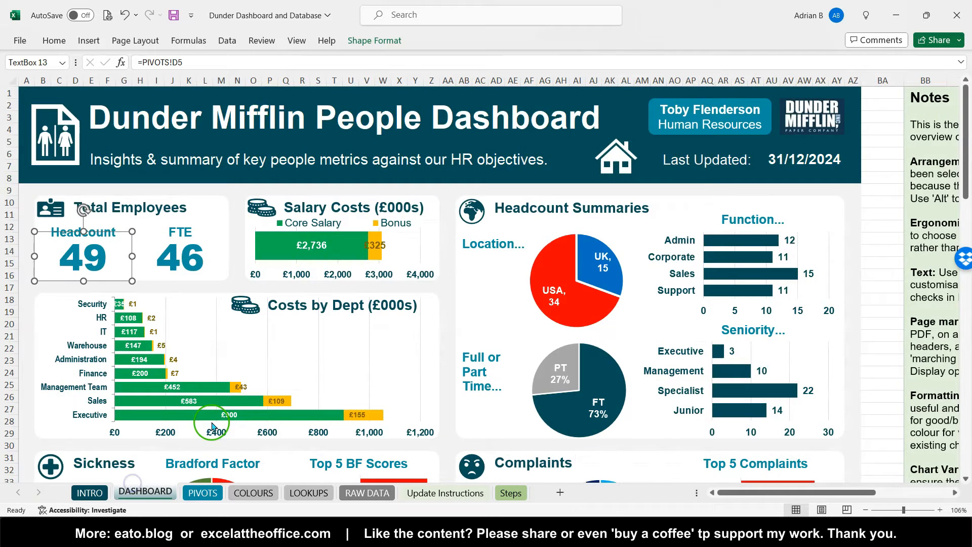
{"action": "scroll", "coordinate": [212, 425], "scroll_direction": "down", "scroll_amount": 14}
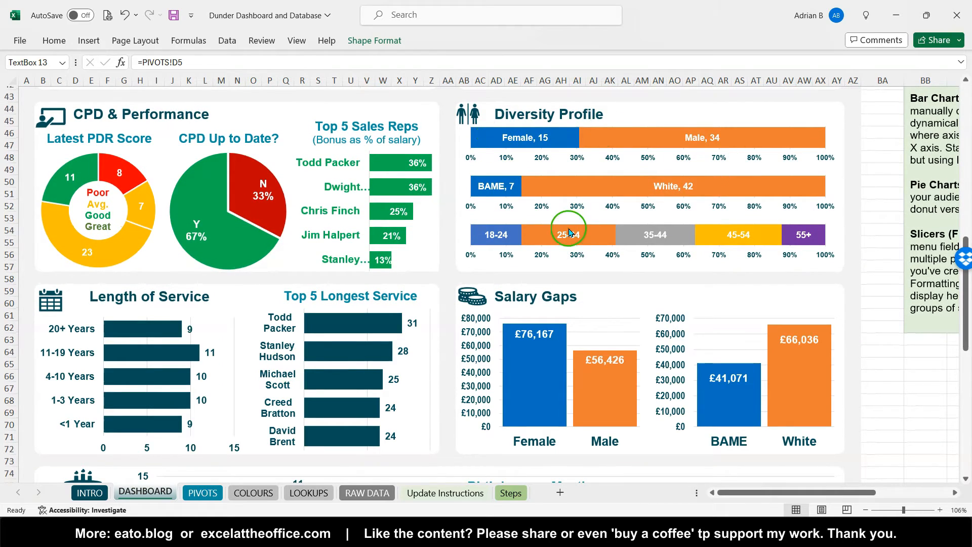
{"action": "left_click", "coordinate": [202, 494]}
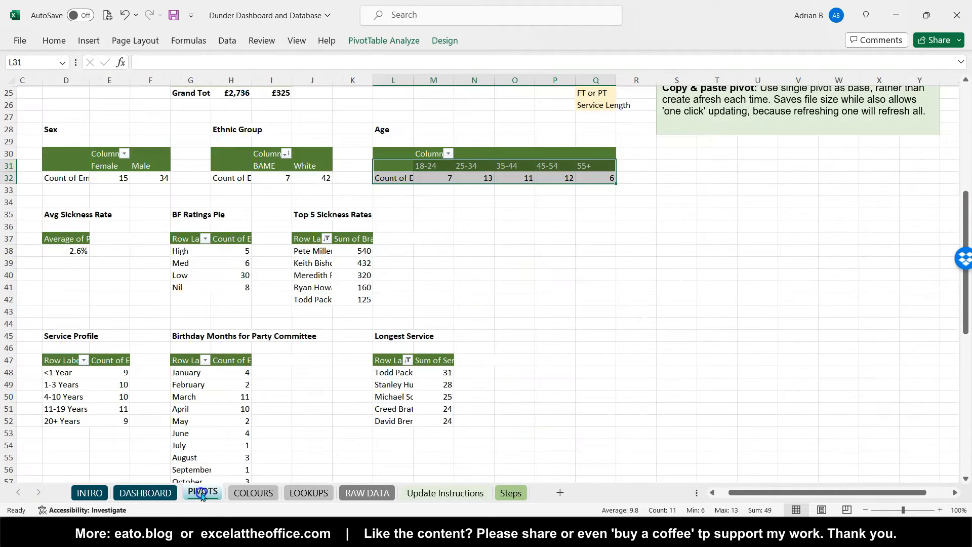
{"action": "scroll", "coordinate": [315, 259], "scroll_direction": "up", "scroll_amount": 8}
{"action": "left_click_drag", "start_coordinate": [314, 259], "coordinate": [474, 159]}
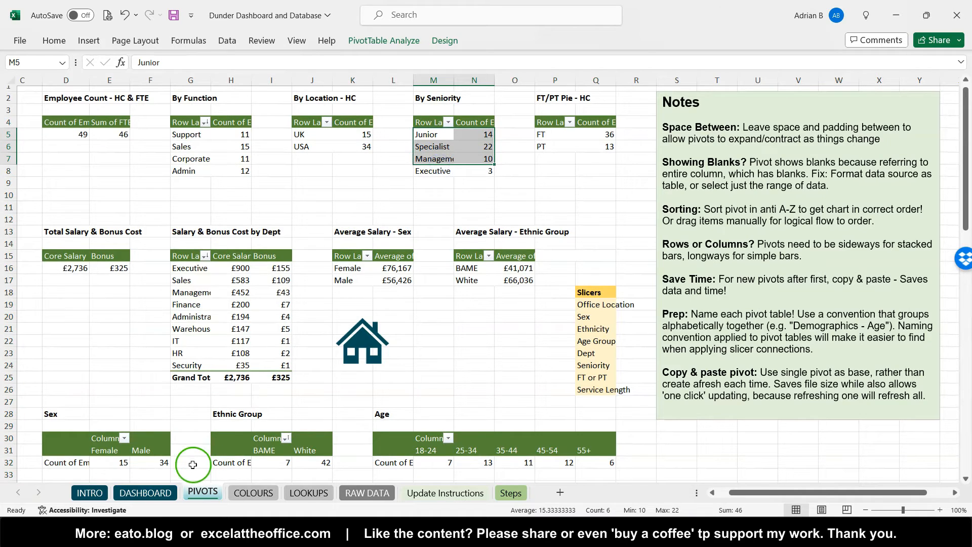
{"action": "left_click", "coordinate": [147, 494]}
{"action": "scroll", "coordinate": [555, 326], "scroll_direction": "up", "scroll_amount": 10}
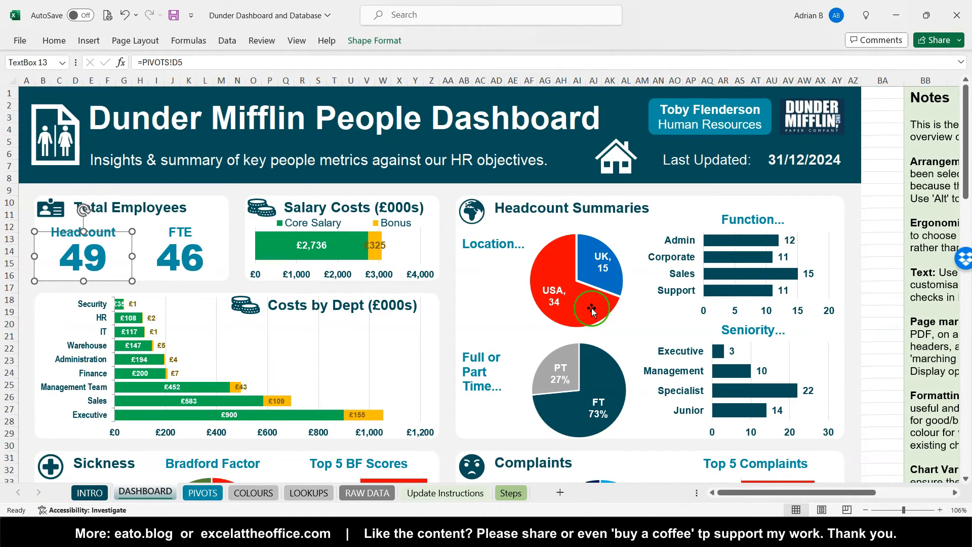
{"action": "left_click", "coordinate": [205, 494]}
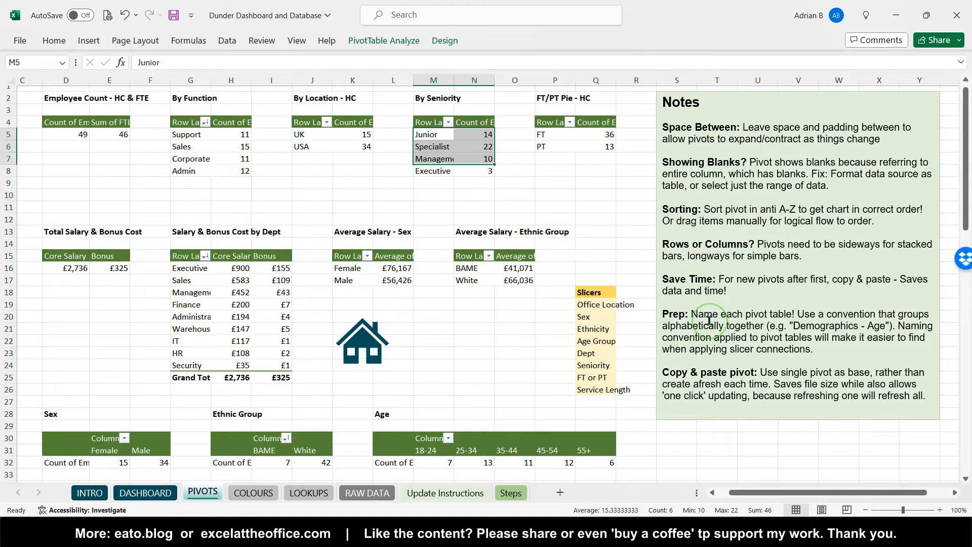
Step: Read the Prep note on naming pivot tables and the Copy & paste pivot note on the PIVOTS sheet
{"action": "left_click_drag", "start_coordinate": [730, 299], "coordinate": [750, 336]}
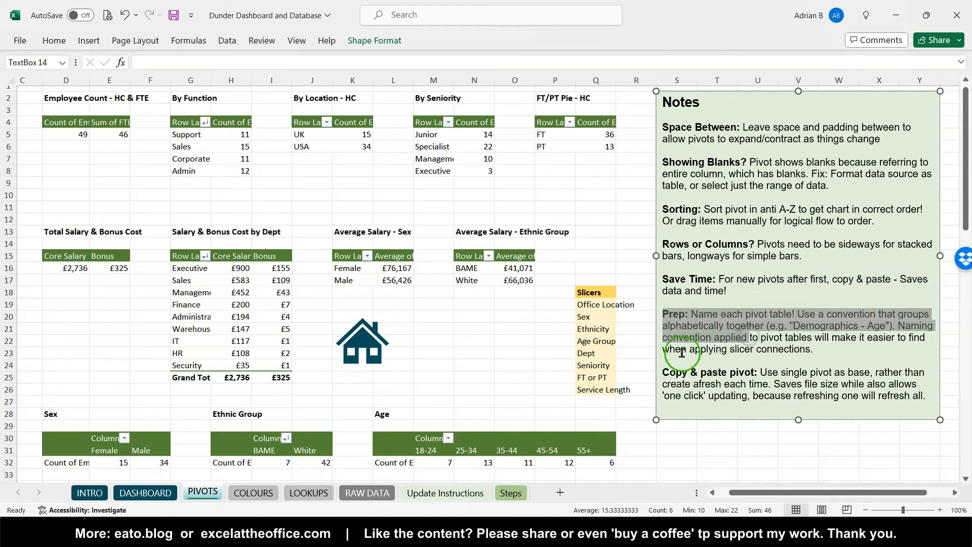
{"action": "left_click", "coordinate": [664, 370]}
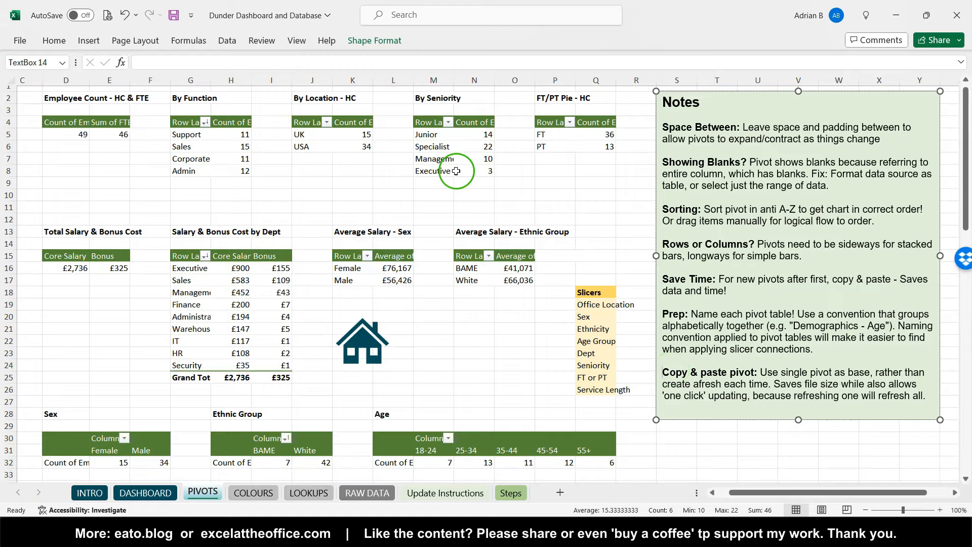
{"action": "left_click", "coordinate": [531, 183]}
{"action": "scroll", "coordinate": [535, 188], "scroll_direction": "up", "scroll_amount": 1}
{"action": "scroll", "coordinate": [535, 188], "scroll_direction": "left", "scroll_amount": 2}
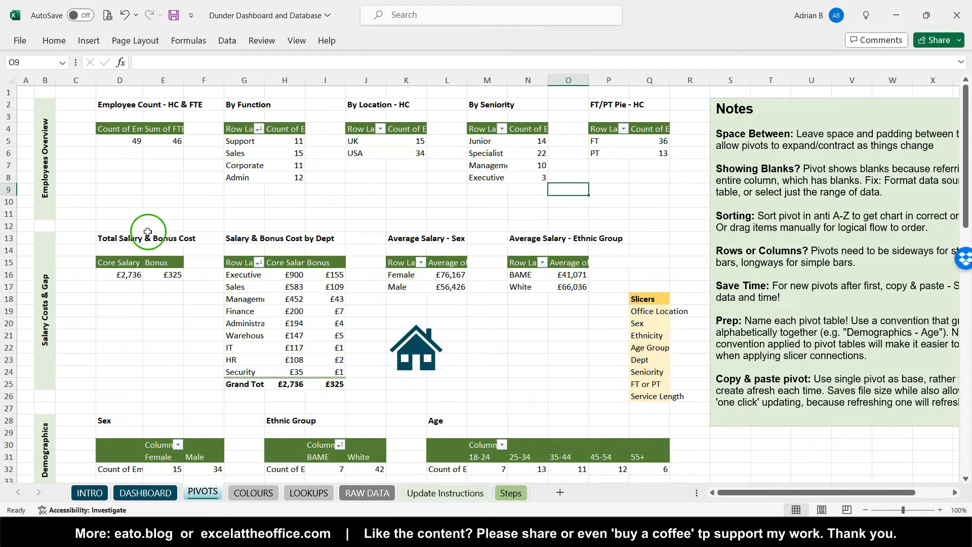
Step: Switch to the Dunder Dashboard Follow Along workbook and paste a copy of the Headcount and FTE Totals pivot table at D18
{"action": "left_click", "coordinate": [120, 272]}
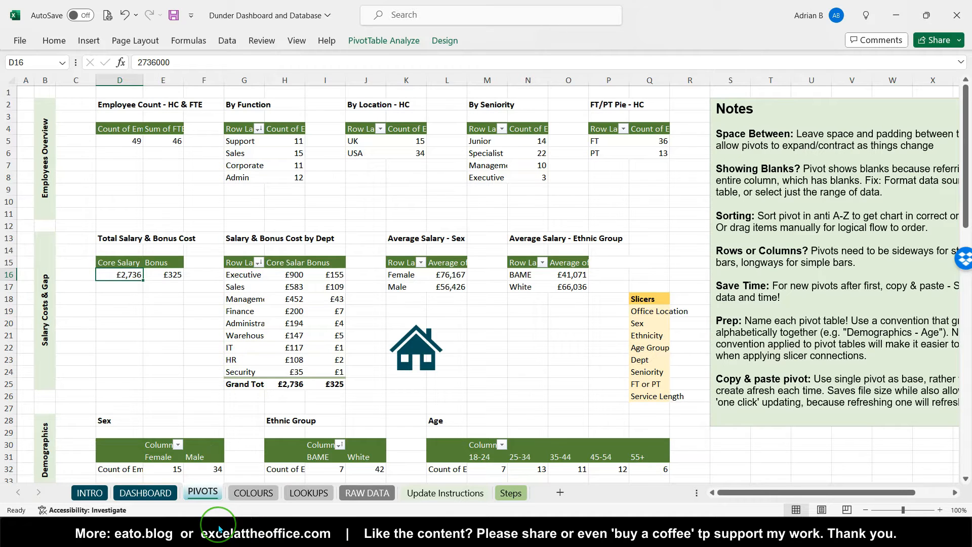
{"action": "mouse_move", "coordinate": [219, 528]}
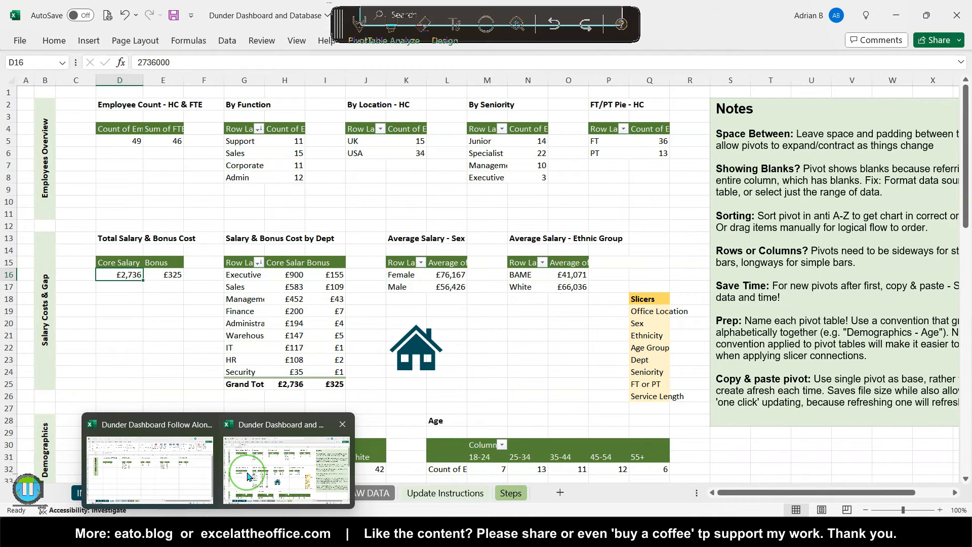
{"action": "left_click", "coordinate": [186, 465]}
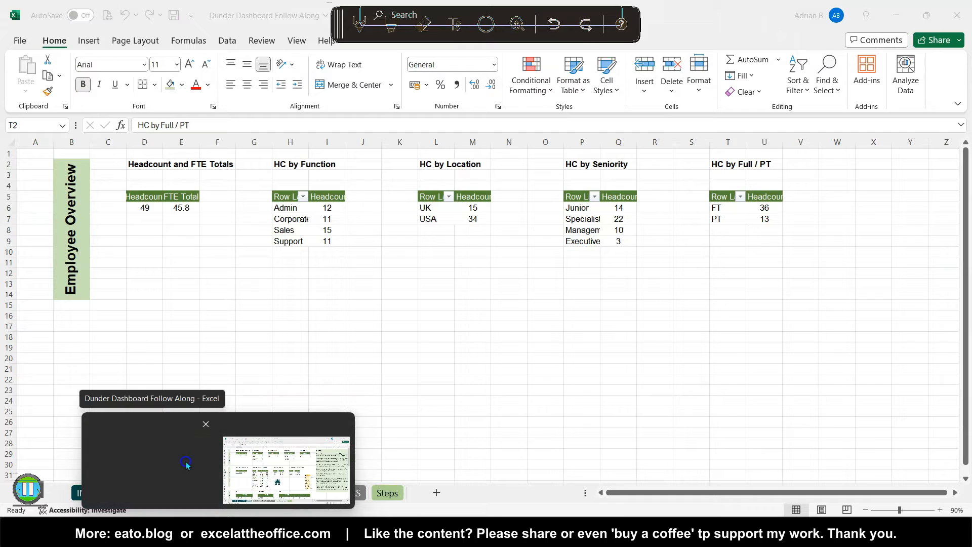
{"action": "left_click_drag", "start_coordinate": [144, 186], "coordinate": [189, 208]}
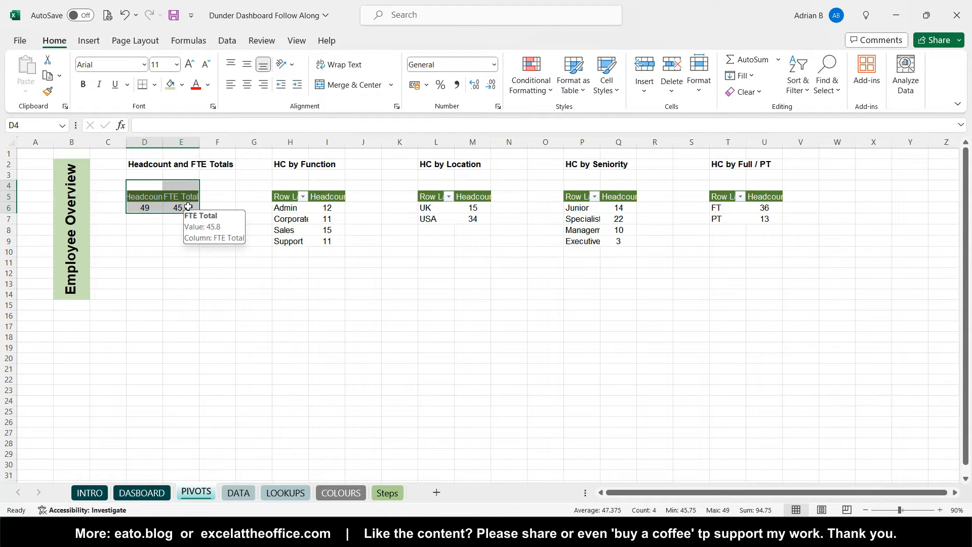
{"action": "key", "text": "ctrl+c"}
{"action": "left_click", "coordinate": [147, 336]}
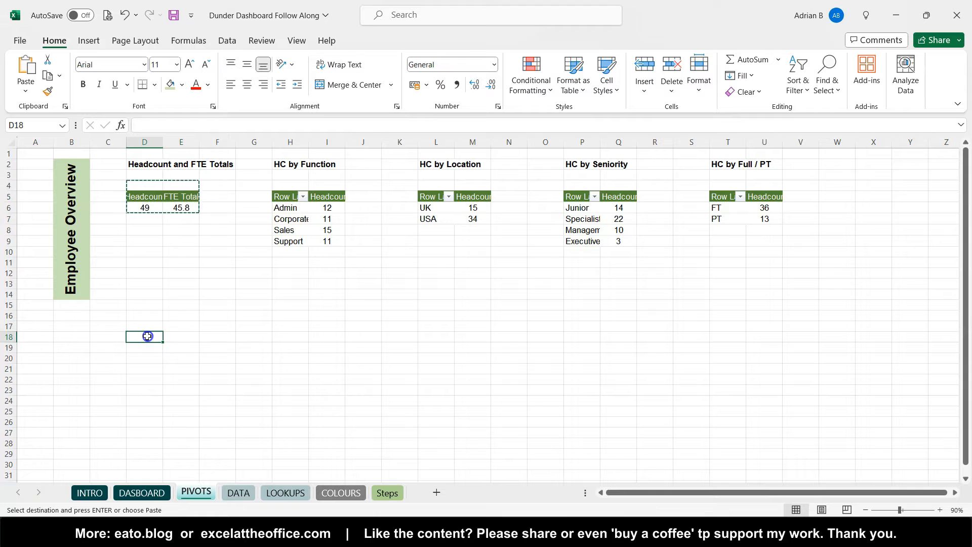
{"action": "key", "text": "ctrl+v"}
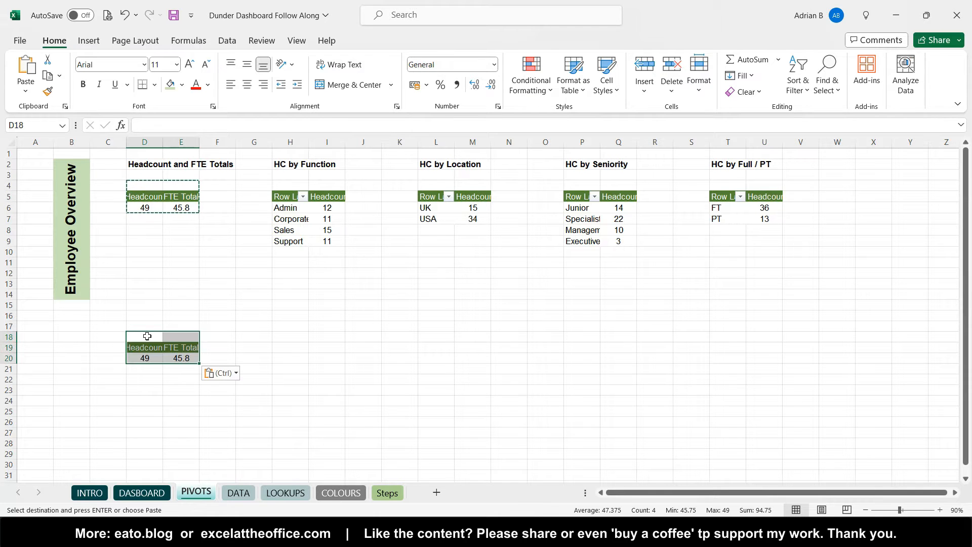
Step: Insert an empty row at row 17, above the copied pivot table
{"action": "left_click", "coordinate": [146, 335]}
{"action": "left_click", "coordinate": [145, 320]}
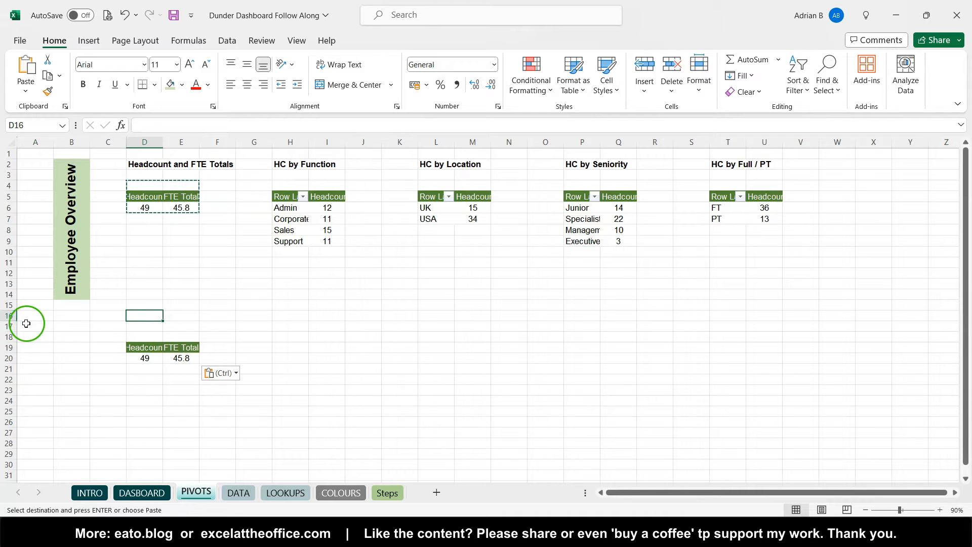
{"action": "right_click", "coordinate": [9, 327]}
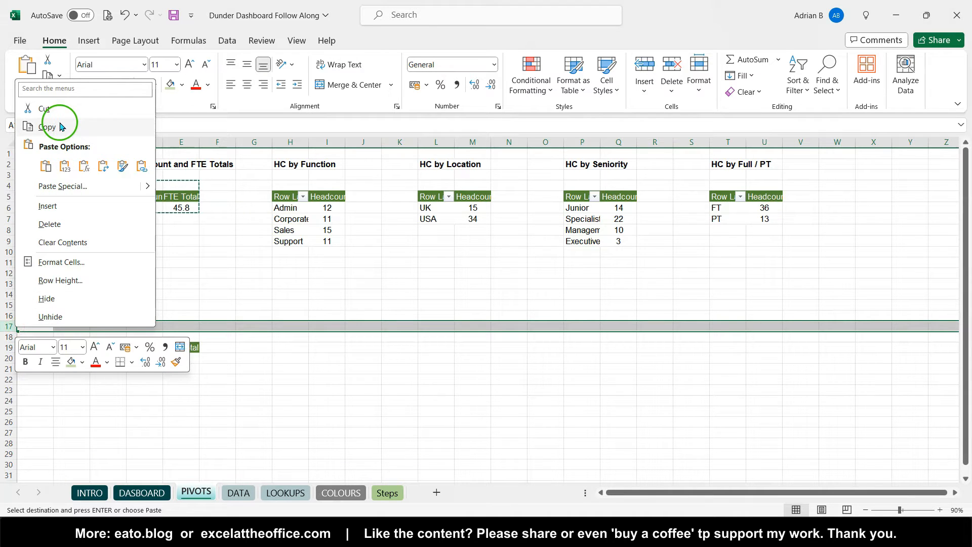
{"action": "left_click", "coordinate": [57, 213]}
Step: Add the bold title "Salary & Bonus Overall" in D17 above the copied pivot table
{"action": "left_click", "coordinate": [143, 326]}
{"action": "type", "text": "Salary &"}
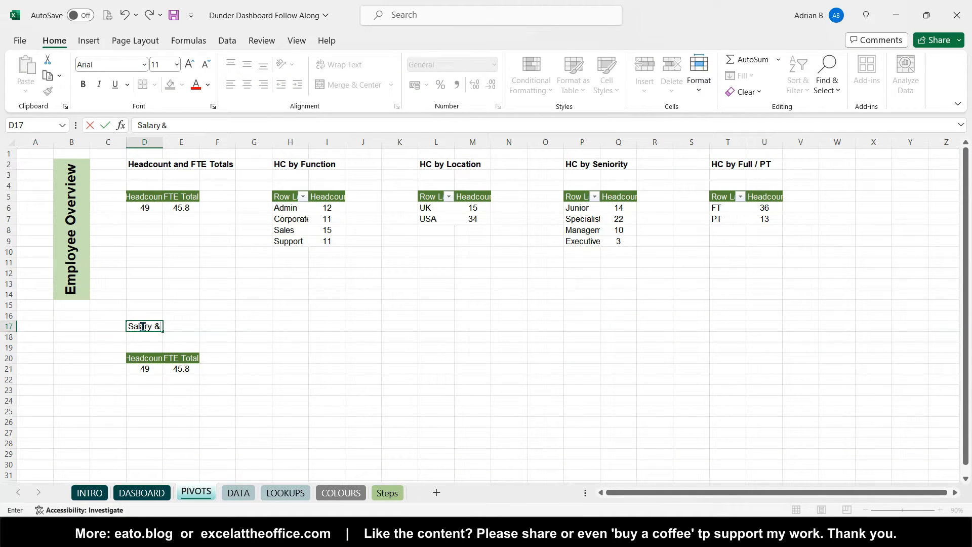
{"action": "type", "text": " Bonus Overall"}
{"action": "key", "text": "ctrl+Return"}
{"action": "left_click", "coordinate": [83, 84]}
Step: Hide the copied pivot table's field list and show it again
{"action": "left_click", "coordinate": [152, 367]}
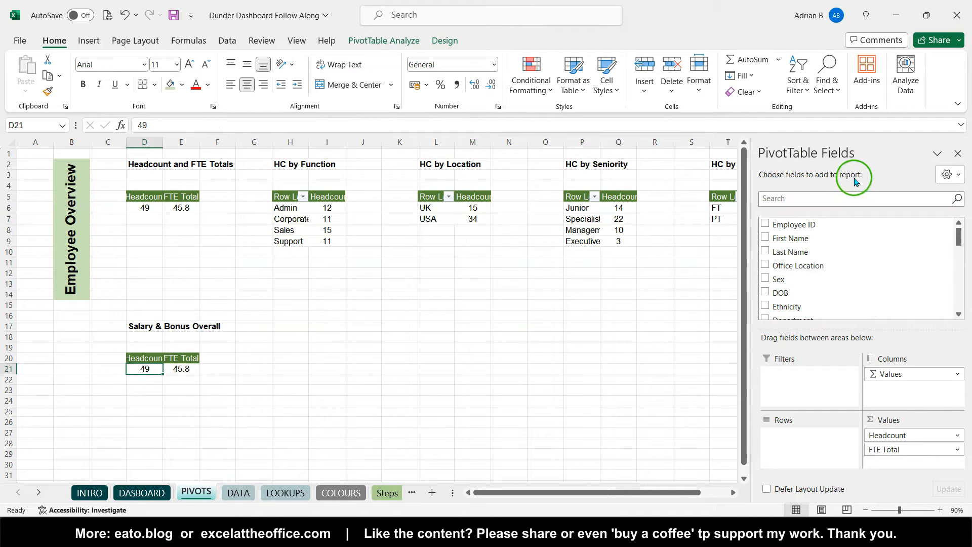
{"action": "right_click", "coordinate": [178, 369]}
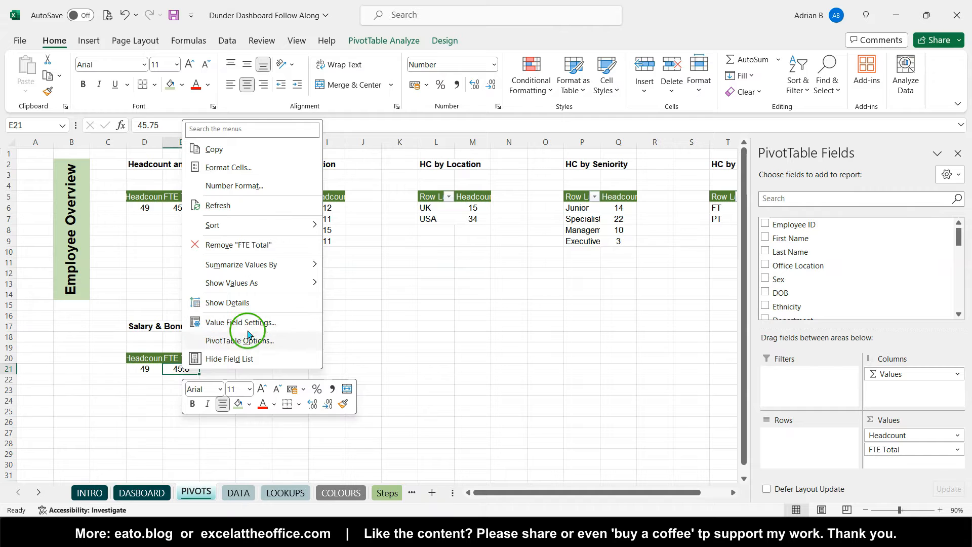
{"action": "left_click", "coordinate": [238, 361]}
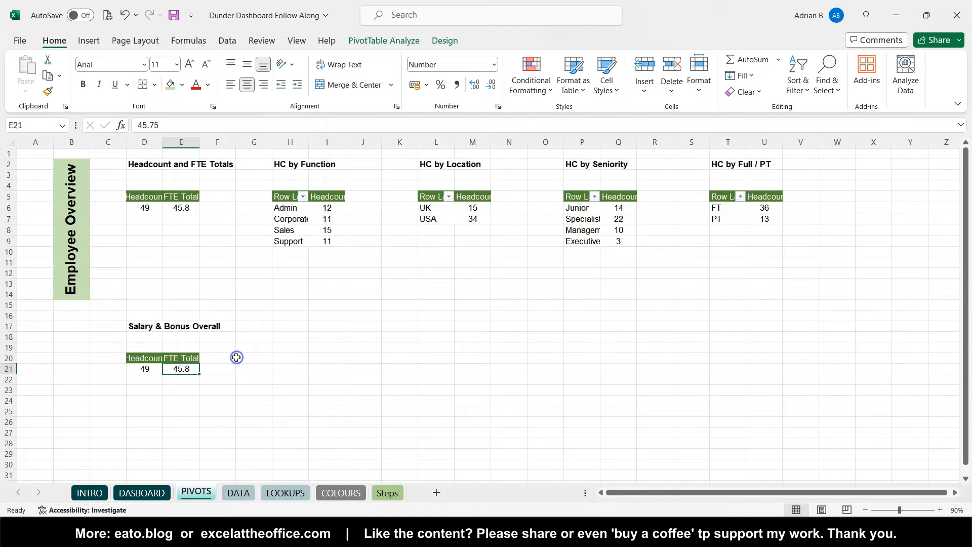
{"action": "right_click", "coordinate": [189, 367]}
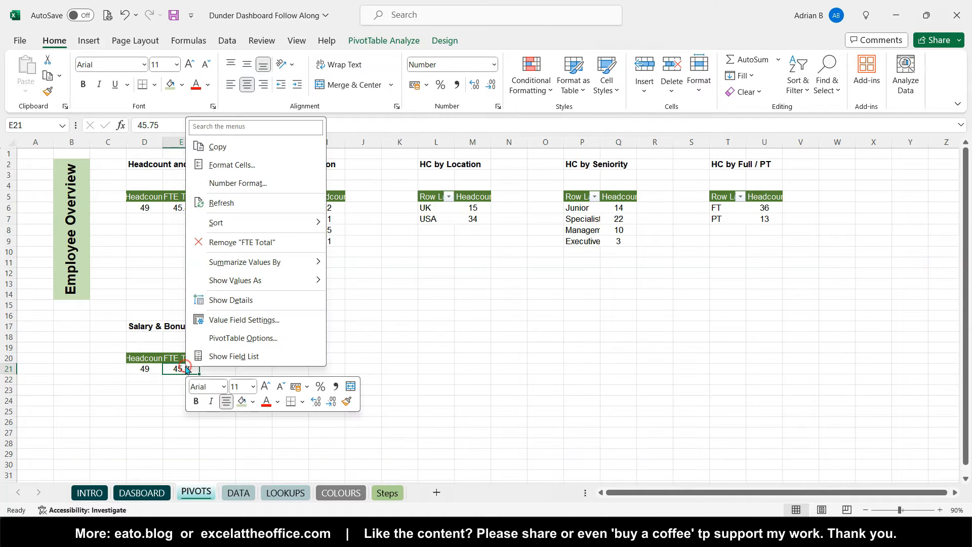
{"action": "left_click", "coordinate": [243, 354]}
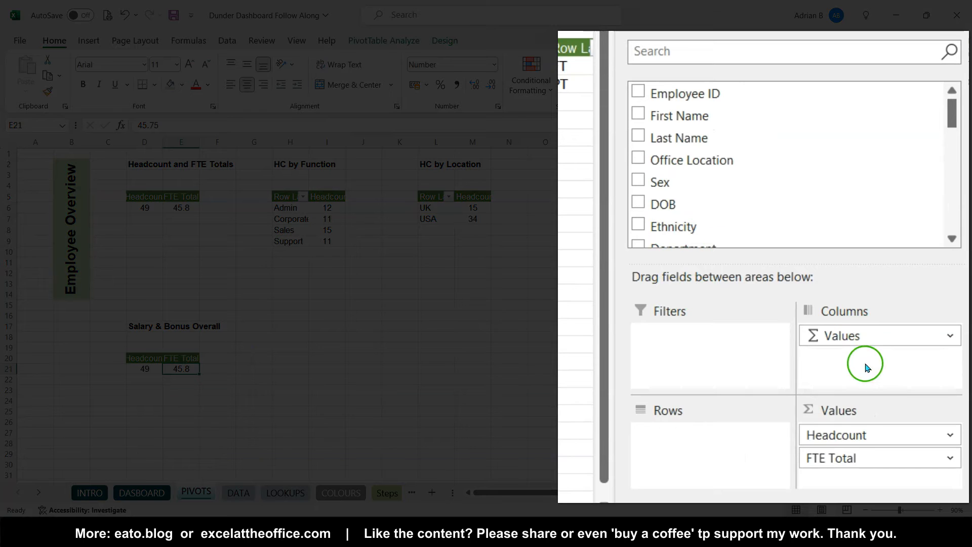
Step: Remove the Headcount and FTE Total values from the copied pivot table
{"action": "scroll", "coordinate": [742, 200], "scroll_direction": "down", "scroll_amount": 1}
{"action": "left_click_drag", "start_coordinate": [742, 200], "coordinate": [734, 182]}
{"action": "left_click_drag", "start_coordinate": [849, 428], "coordinate": [734, 174]}
Step: Add Annual Salary and Last Year Bonus as summed values to the Salary & Bonus Overall pivot table
{"action": "scroll", "coordinate": [734, 173], "scroll_direction": "down", "scroll_amount": 4}
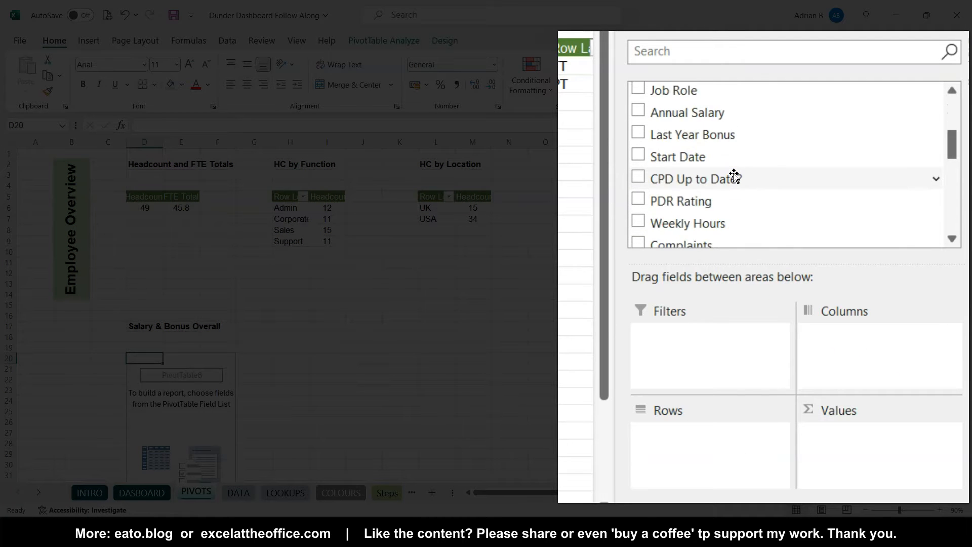
{"action": "scroll", "coordinate": [734, 174], "scroll_direction": "up", "scroll_amount": 5}
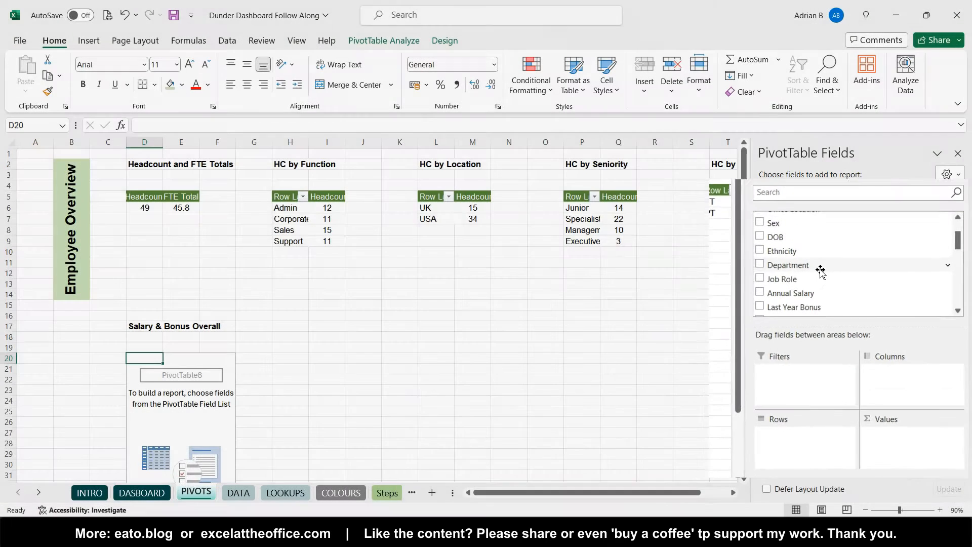
{"action": "scroll", "coordinate": [824, 275], "scroll_direction": "up", "scroll_amount": 1}
{"action": "scroll", "coordinate": [822, 271], "scroll_direction": "down", "scroll_amount": 3}
{"action": "left_click_drag", "start_coordinate": [800, 256], "coordinate": [908, 451]}
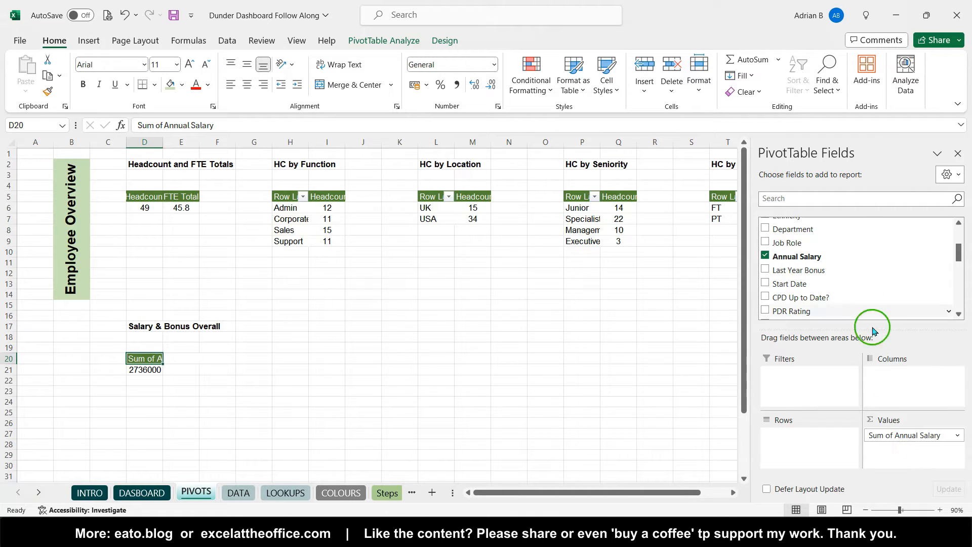
{"action": "left_click_drag", "start_coordinate": [806, 271], "coordinate": [924, 448]}
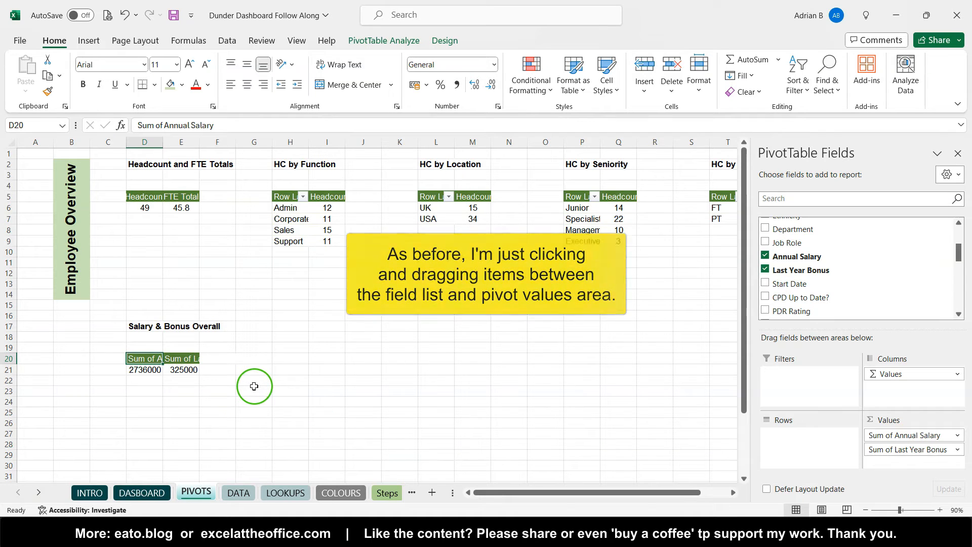
Step: Rename the pivot table's two value headings to Salary and Bonus
{"action": "type", "text": "Sa"}
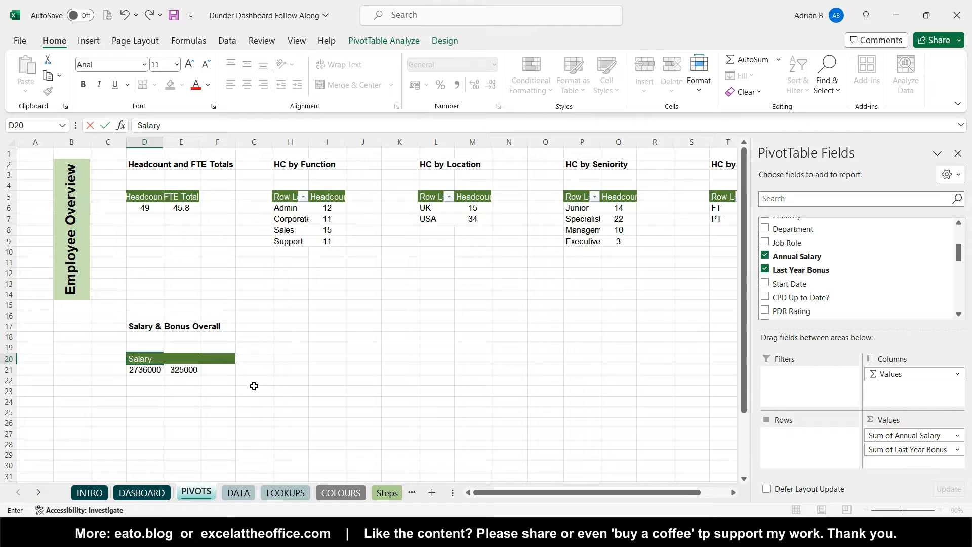
{"action": "type", "text": "lary"}
{"action": "key", "text": "Tab"}
{"action": "type", "text": "B"}
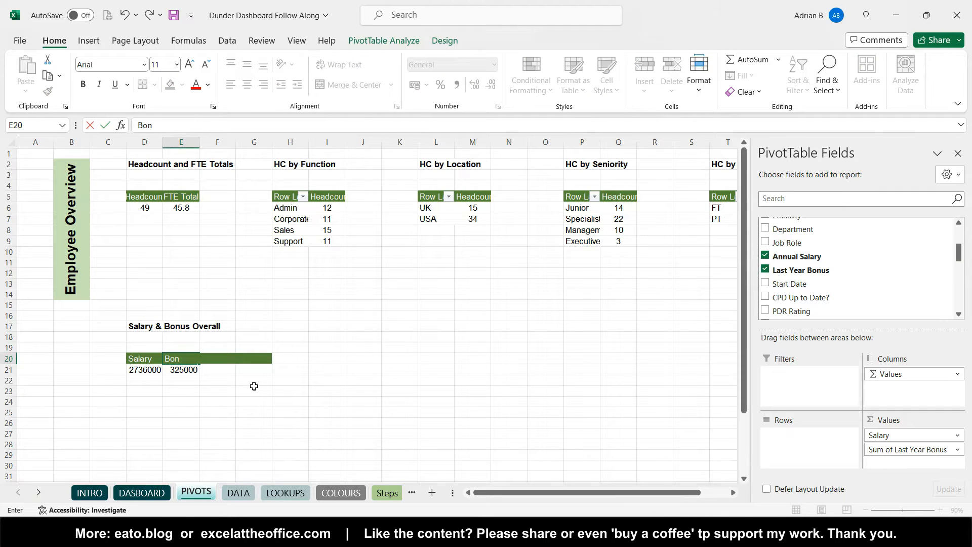
{"action": "type", "text": "onus"}
{"action": "key", "text": "Return"}
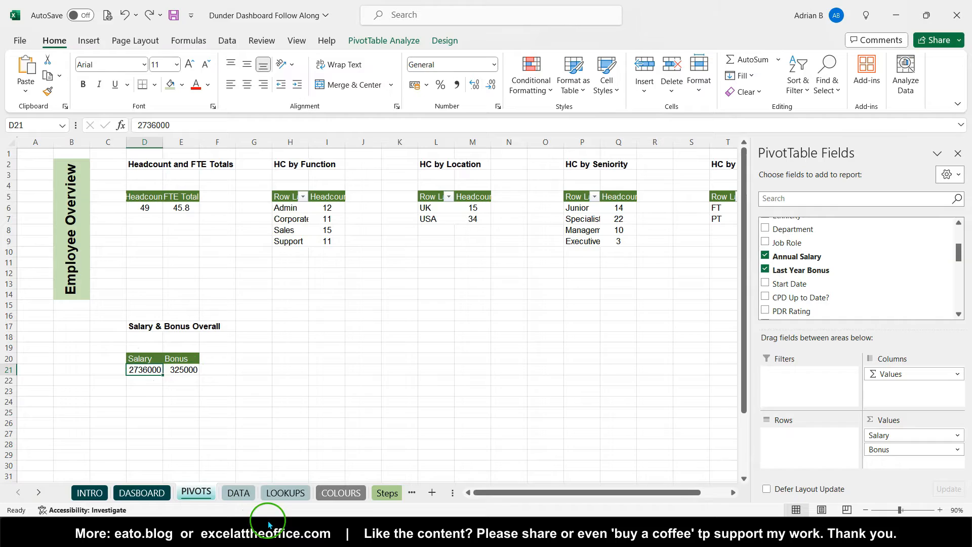
Step: Switch to the Dunder Dashboard and Database workbook and examine the Salary Costs (£000s) chart on the DASHBOARD sheet
{"action": "mouse_move", "coordinate": [223, 531]}
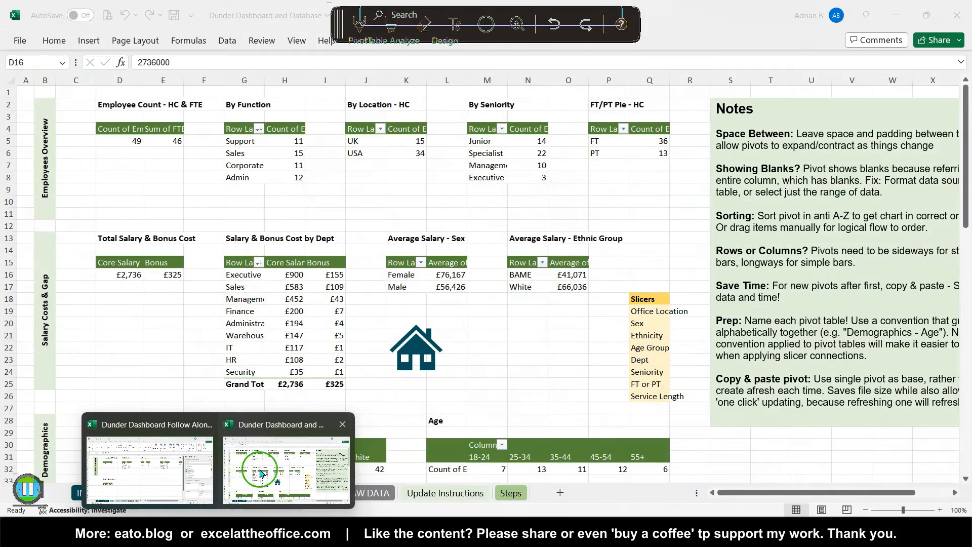
{"action": "left_click", "coordinate": [261, 473]}
{"action": "left_click", "coordinate": [147, 492]}
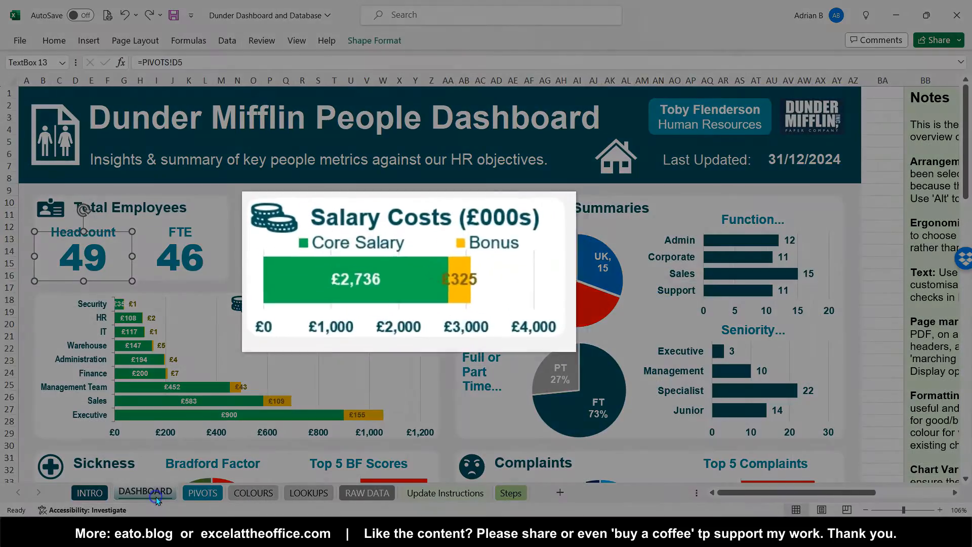
{"action": "left_click_drag", "start_coordinate": [336, 226], "coordinate": [434, 268]}
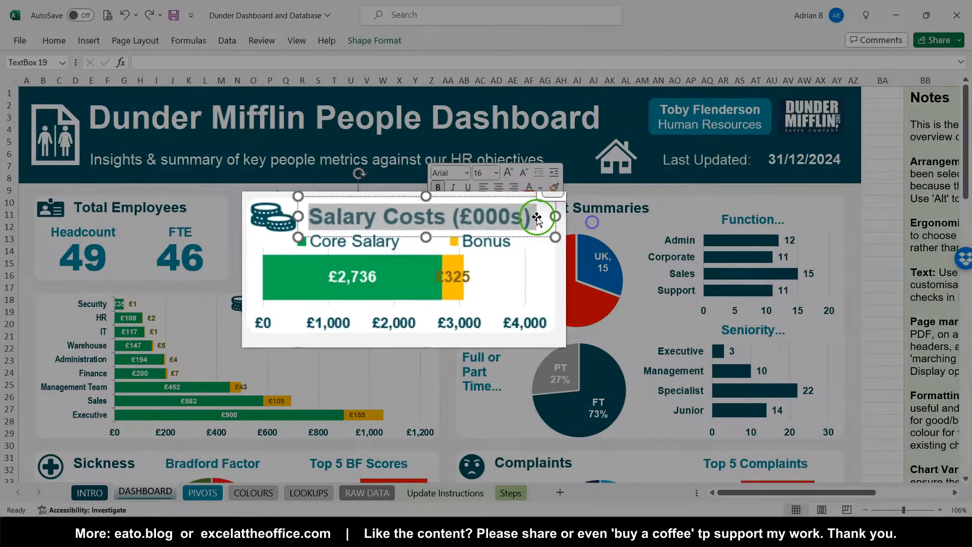
{"action": "left_click", "coordinate": [446, 262]}
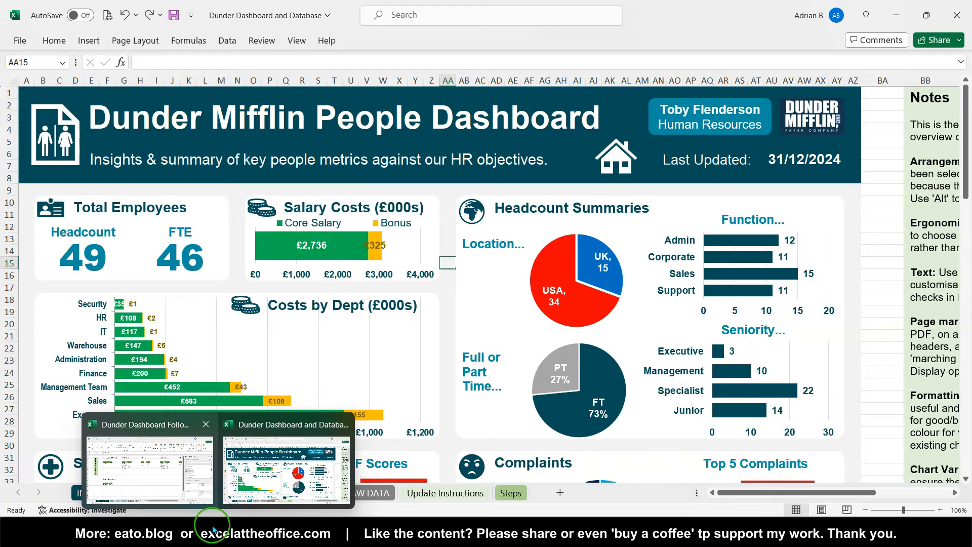
Step: Return to the Dunder Dashboard Follow Along workbook and open the value field settings for the Salary field
{"action": "left_click", "coordinate": [185, 468]}
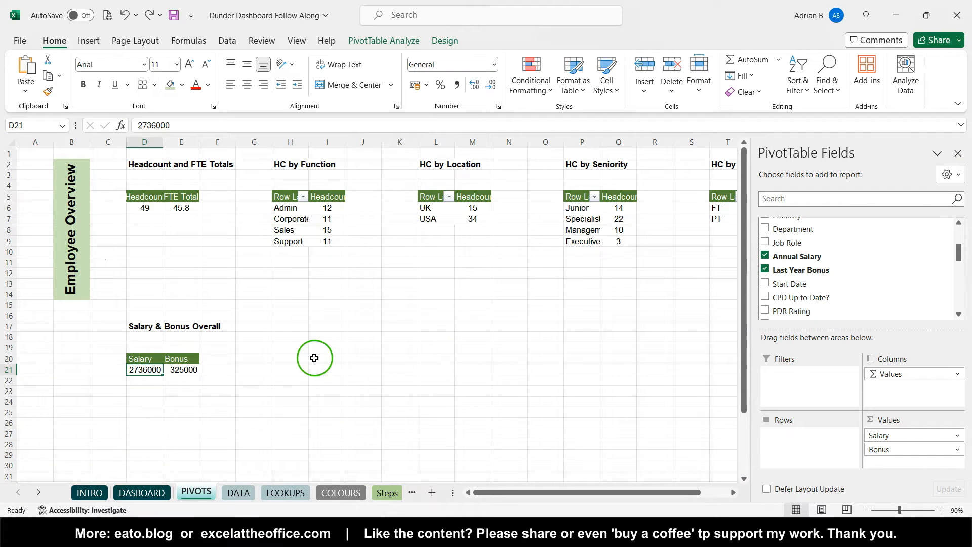
{"action": "right_click", "coordinate": [141, 370]}
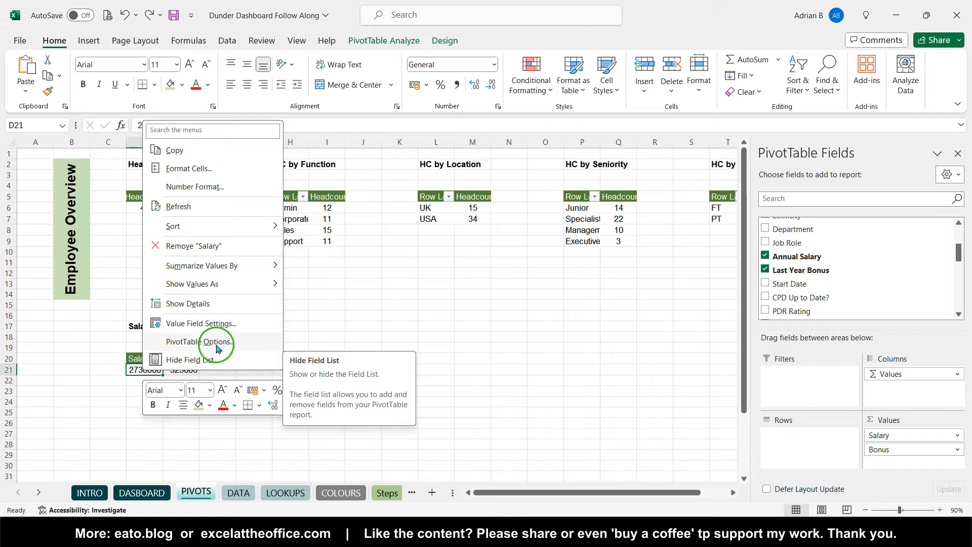
{"action": "left_click", "coordinate": [239, 284]}
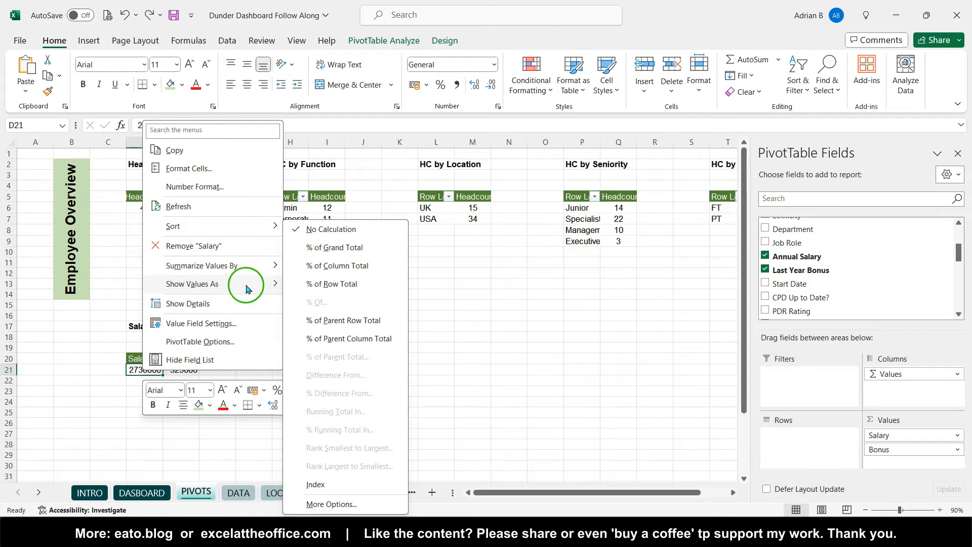
{"action": "mouse_move", "coordinate": [223, 266]}
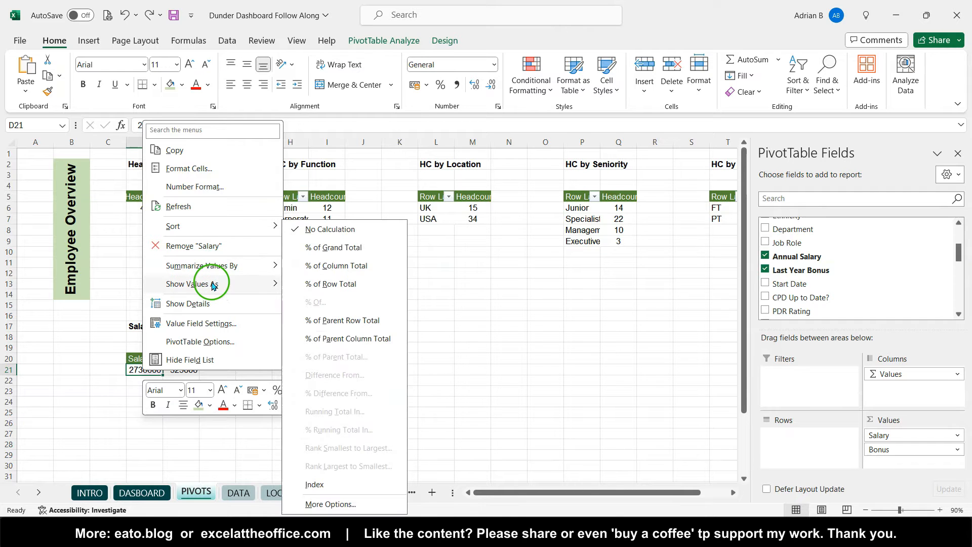
{"action": "left_click", "coordinate": [207, 326]}
{"action": "left_click_drag", "start_coordinate": [210, 220], "coordinate": [395, 178]}
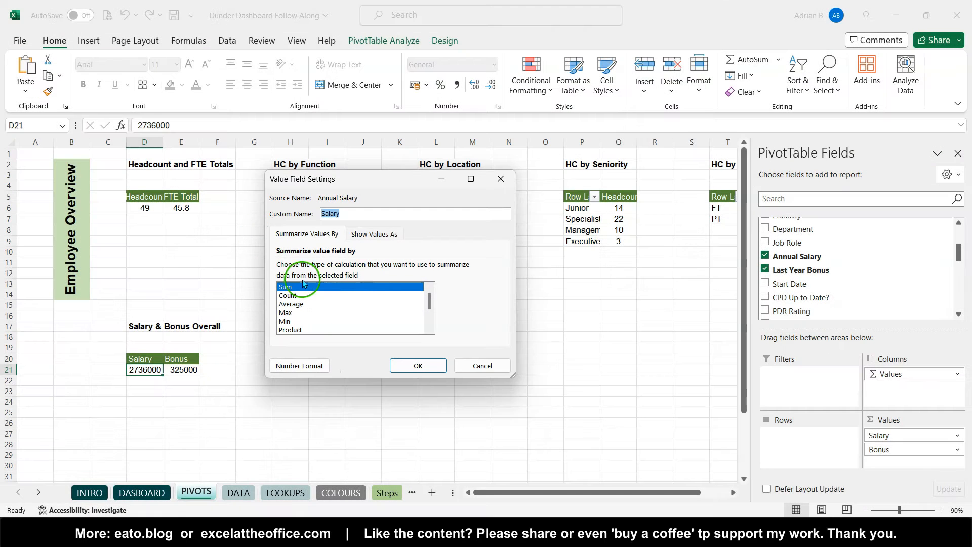
Step: Format the Salary and Bonus values of the Salary & Bonus Overall pivot with the custom number format £#,##0,;-#,##0
{"action": "left_click", "coordinate": [311, 365]}
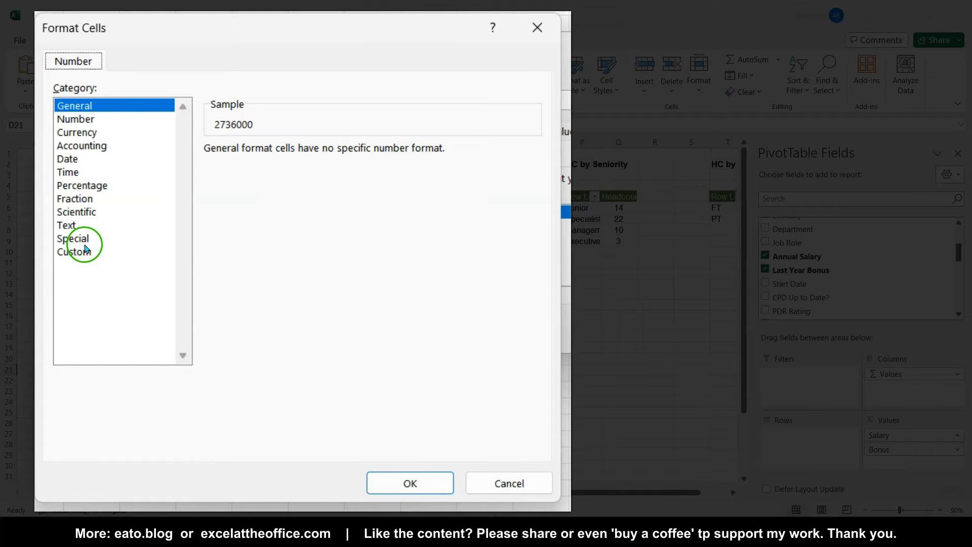
{"action": "left_click", "coordinate": [70, 253]}
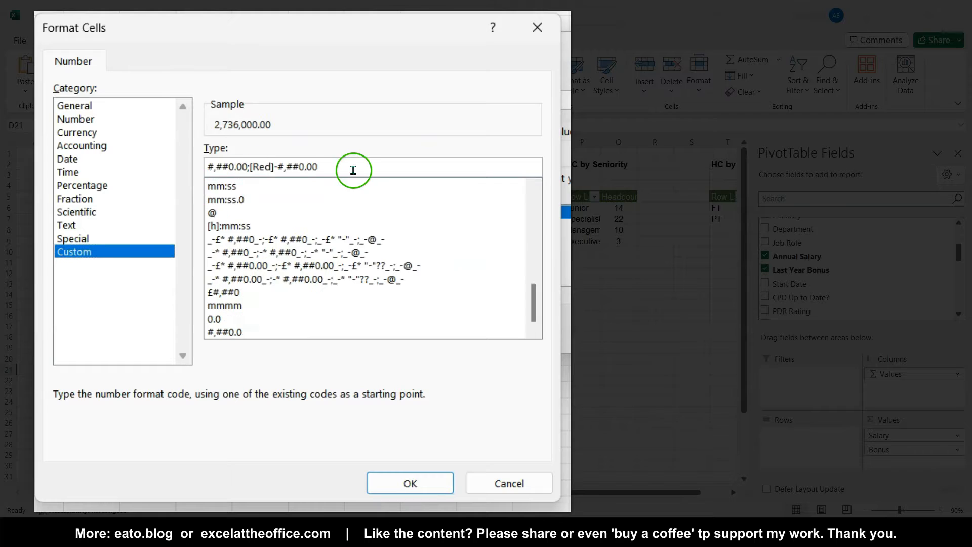
{"action": "left_click_drag", "start_coordinate": [357, 170], "coordinate": [197, 168]}
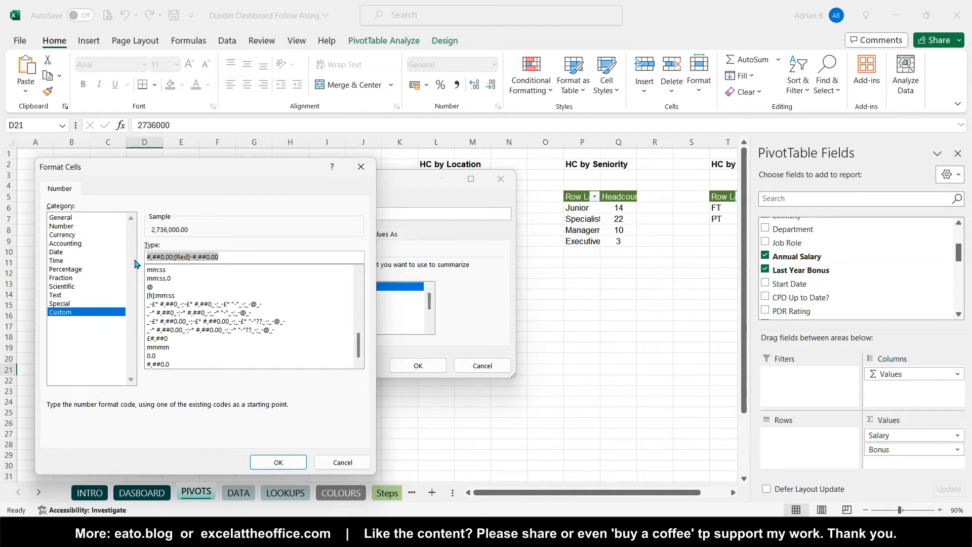
{"action": "type", "text": "£#,##0,;-#,##0"}
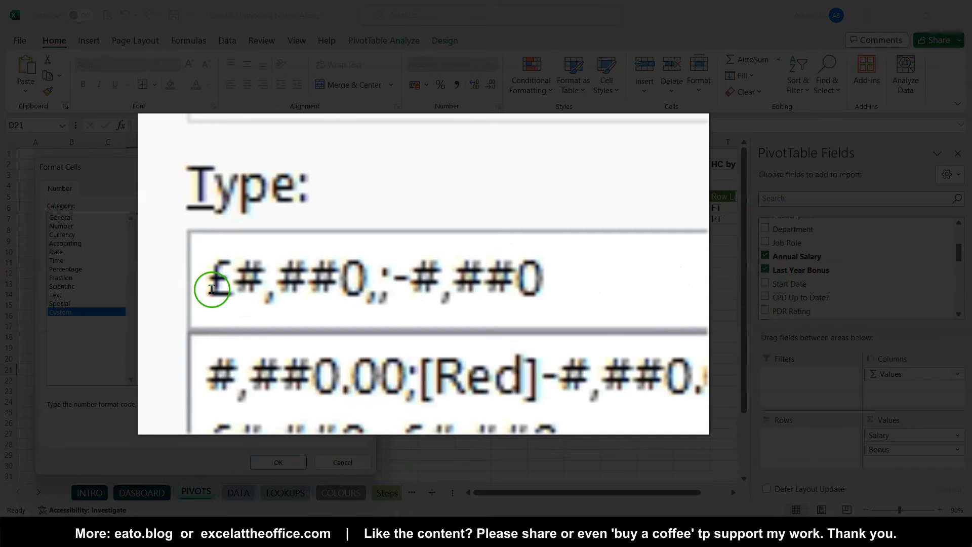
{"action": "left_click_drag", "start_coordinate": [234, 278], "coordinate": [372, 281]}
{"action": "left_click_drag", "start_coordinate": [697, 278], "coordinate": [384, 281]}
{"action": "left_click_drag", "start_coordinate": [573, 309], "coordinate": [404, 281]}
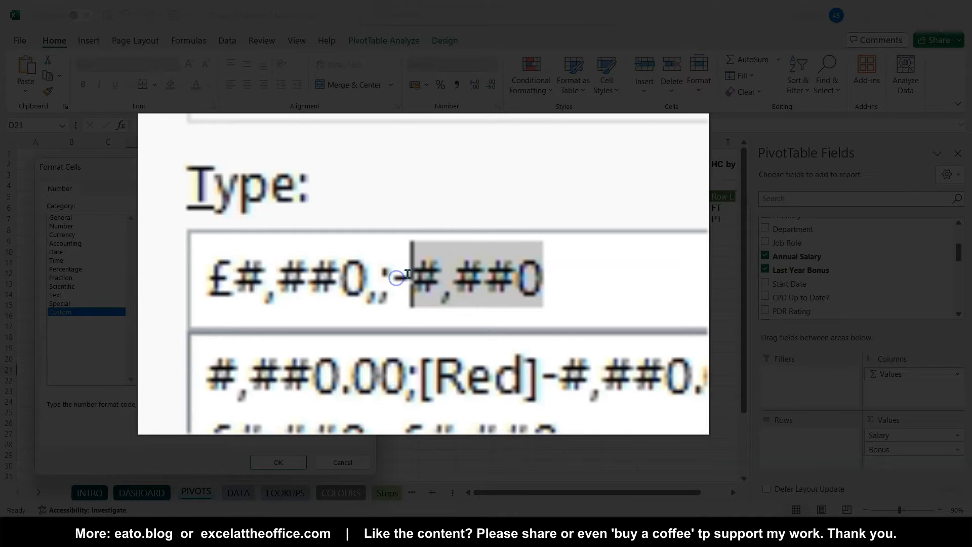
{"action": "left_click", "coordinate": [211, 261]}
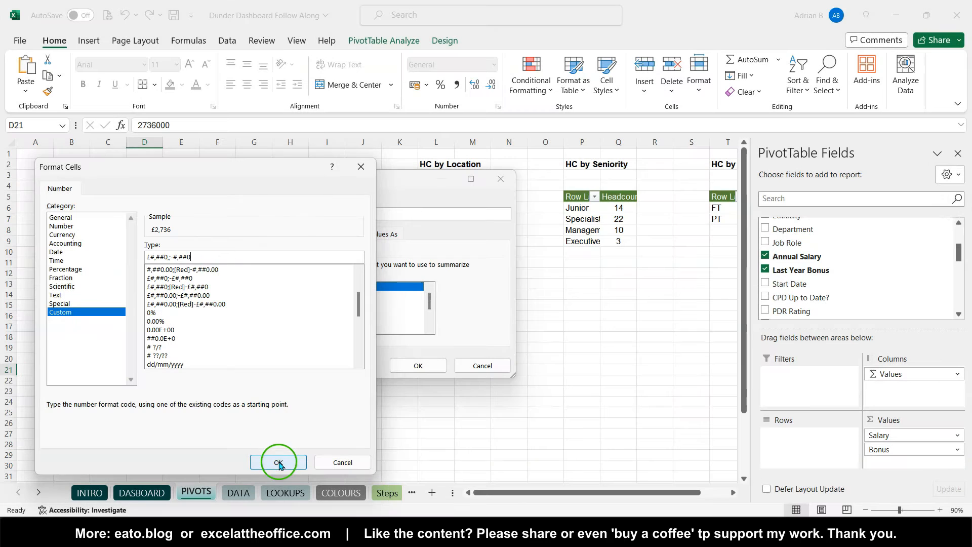
{"action": "left_click", "coordinate": [278, 460]}
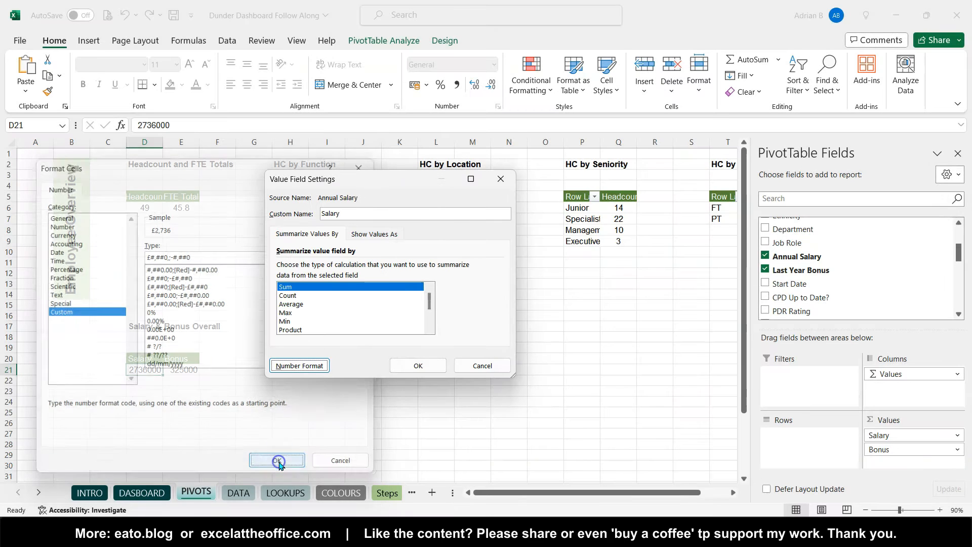
{"action": "left_click", "coordinate": [418, 365]}
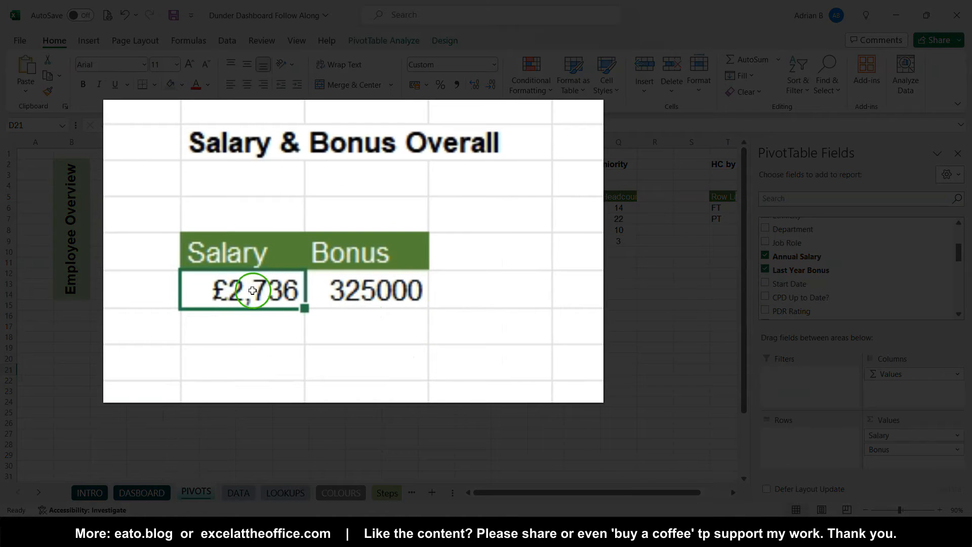
{"action": "mouse_move", "coordinate": [382, 286]}
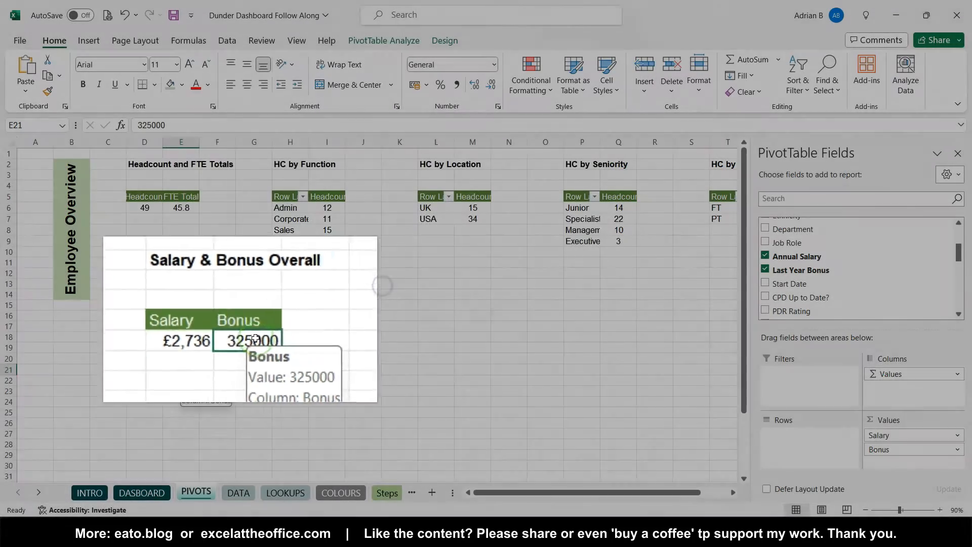
{"action": "left_click", "coordinate": [185, 369]}
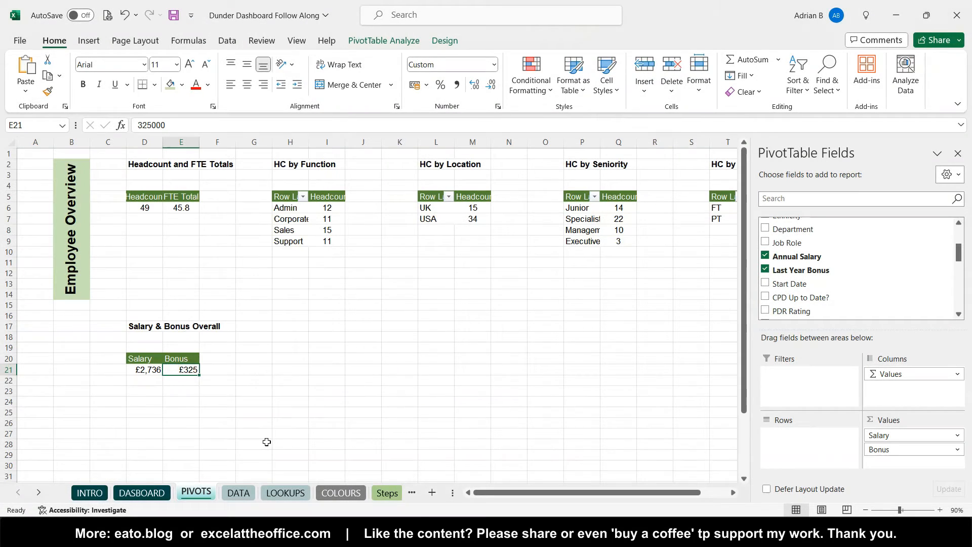
Step: Switch to the Dunder Dashboard and Database workbook and examine the Salary Costs & Gap pivots on its PIVOTS sheet
{"action": "left_click", "coordinate": [219, 541]}
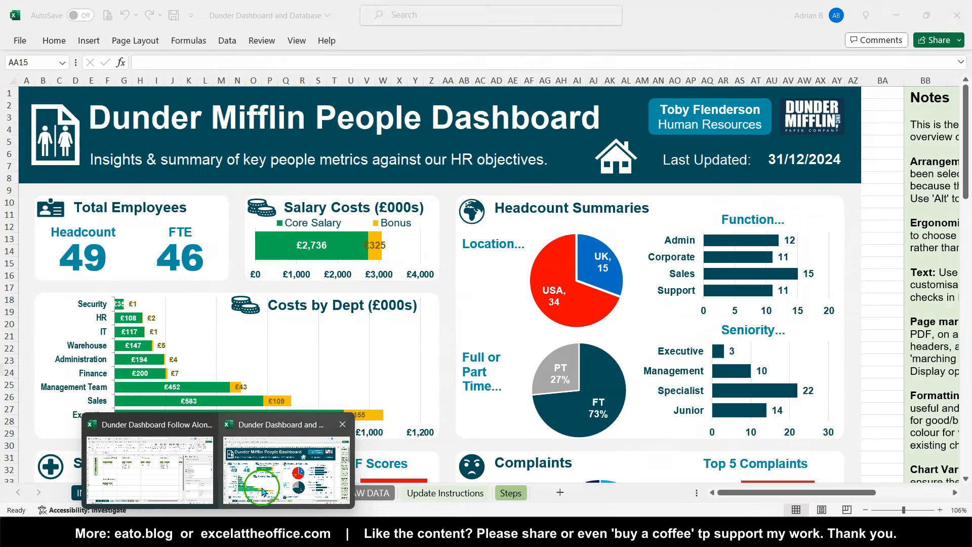
{"action": "left_click", "coordinate": [251, 482]}
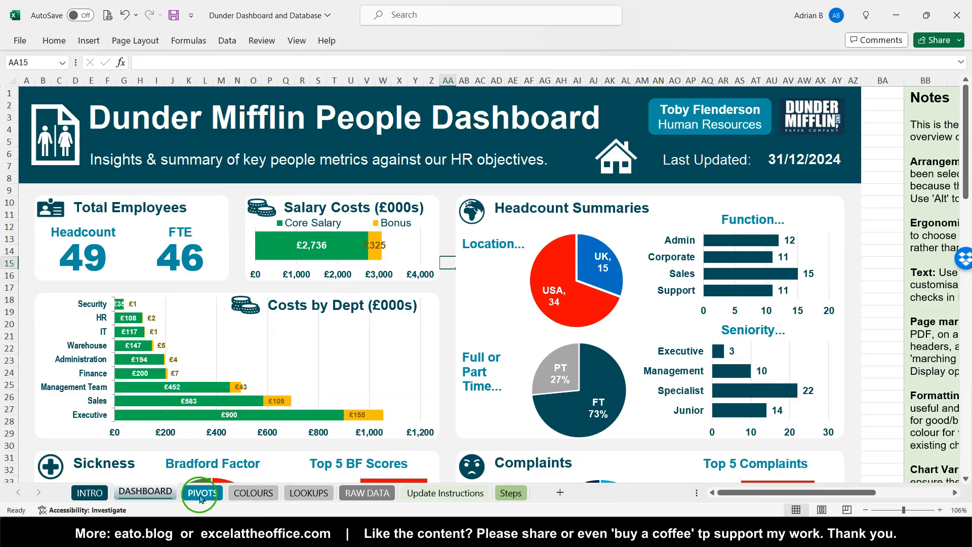
{"action": "left_click", "coordinate": [203, 492]}
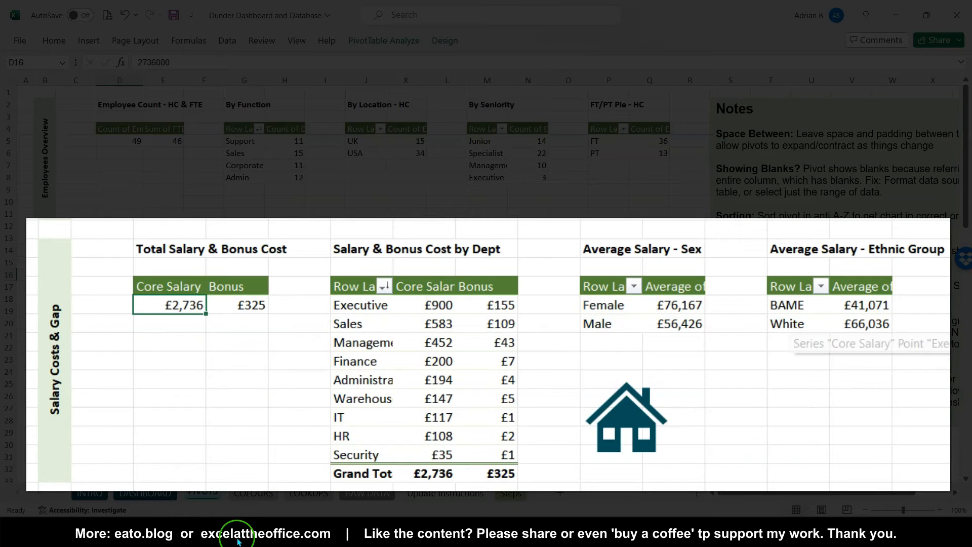
Step: Return to the Dunder Dashboard Follow Along workbook and copy the Salary & Bonus Overall pivot table from D19:E21 to H19
{"action": "mouse_move", "coordinate": [220, 534]}
{"action": "left_click", "coordinate": [158, 481]}
{"action": "left_click_drag", "start_coordinate": [147, 347], "coordinate": [188, 369]}
{"action": "key", "text": "ctrl+c"}
{"action": "left_click", "coordinate": [293, 348]}
{"action": "key", "text": "ctrl+v"}
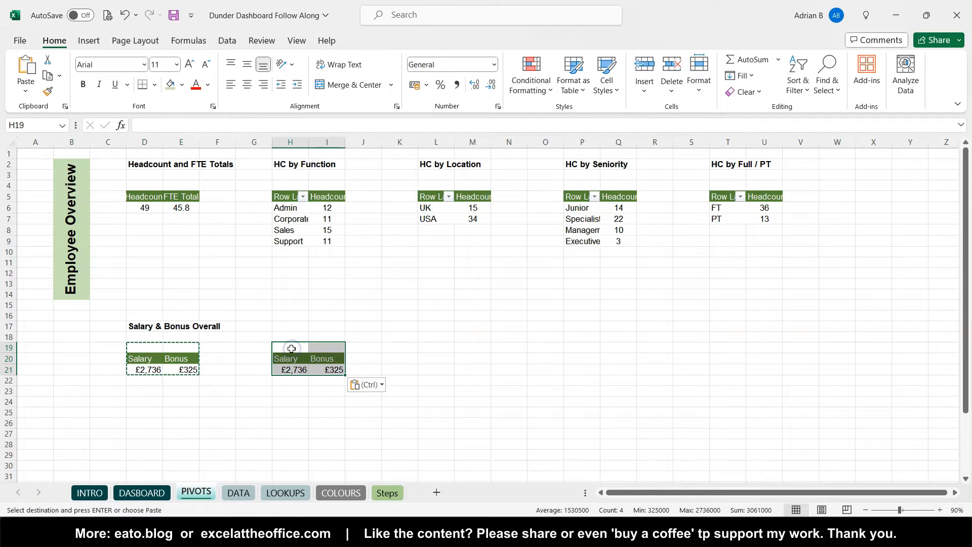
Step: Enter the title Salary & Bonus by Dept in cell H17 above the copied pivot and make it bold
{"action": "left_click", "coordinate": [284, 323]}
{"action": "type", "text": "Salary & Bonus by D"}
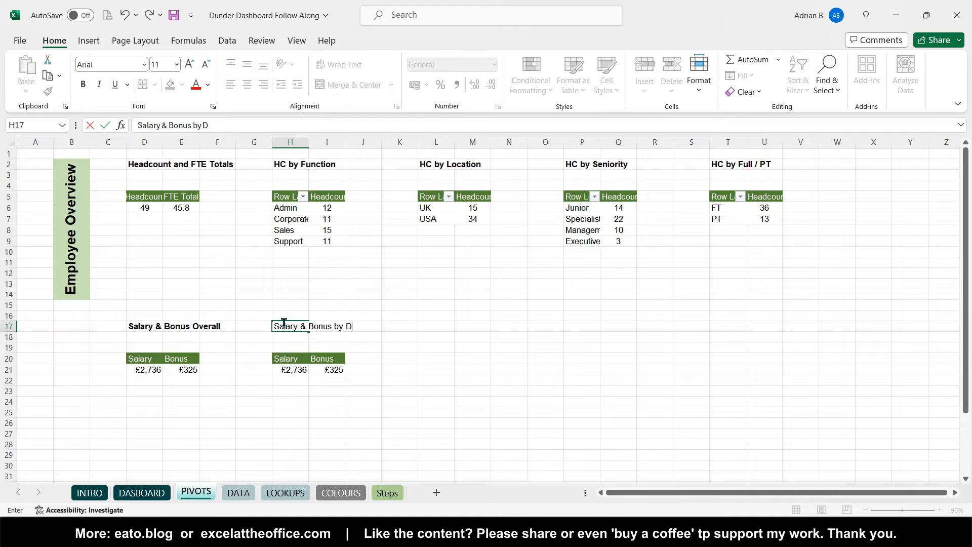
{"action": "key", "text": "Return"}
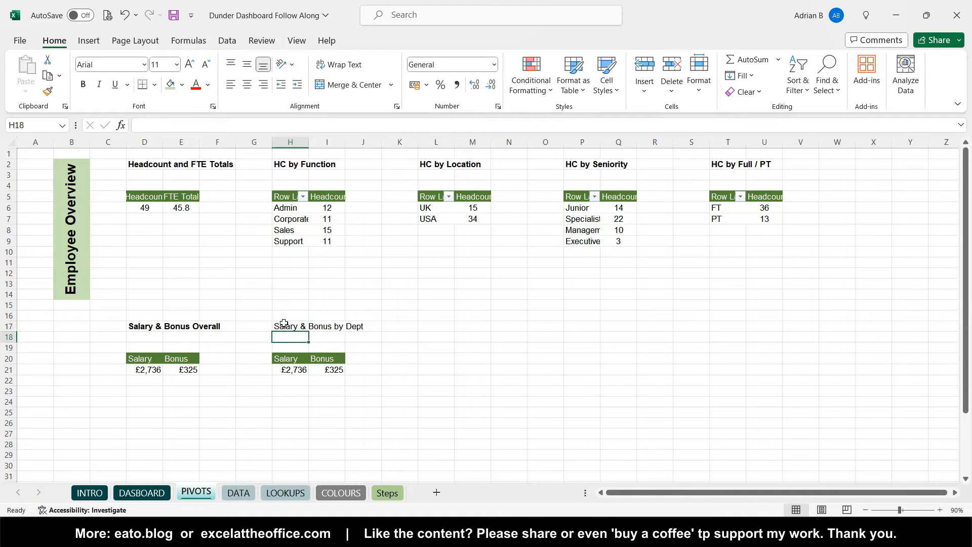
{"action": "left_click", "coordinate": [284, 323]}
{"action": "left_click", "coordinate": [83, 84]}
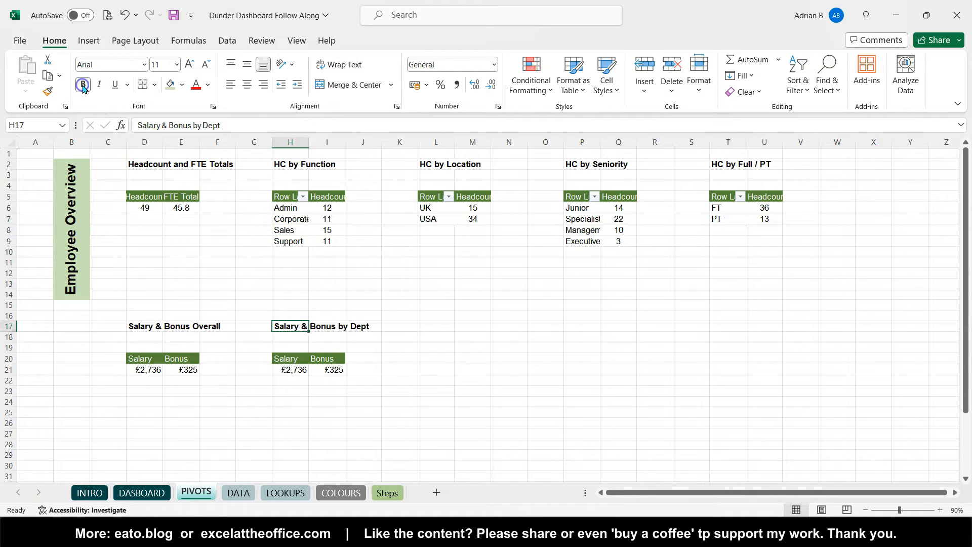
Step: Open the field list of the copied pivot table under the Salary & Bonus by Dept title
{"action": "left_click", "coordinate": [292, 368]}
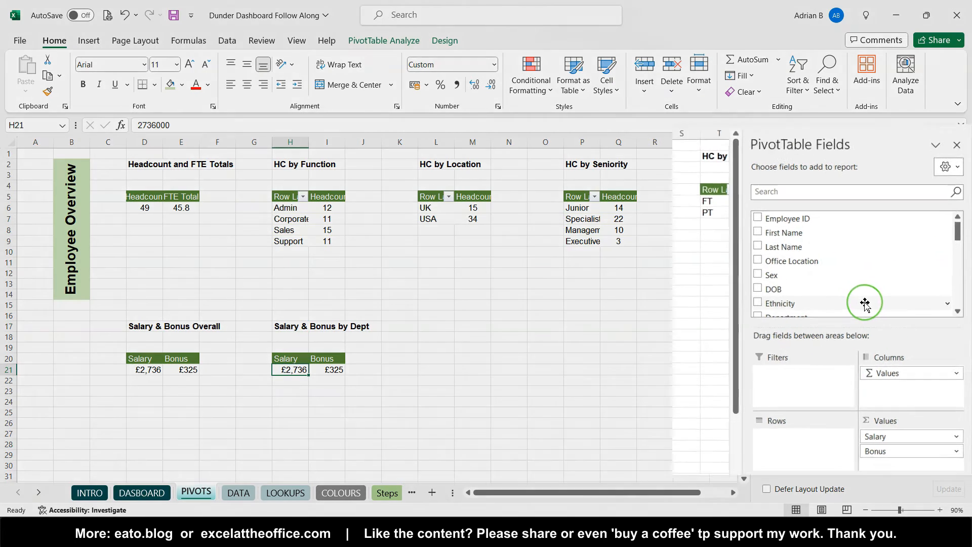
Step: Break down the Salary & Bonus by Dept pivot table by adding the Department field as its rows
{"action": "scroll", "coordinate": [866, 304], "scroll_direction": "down", "scroll_amount": 2}
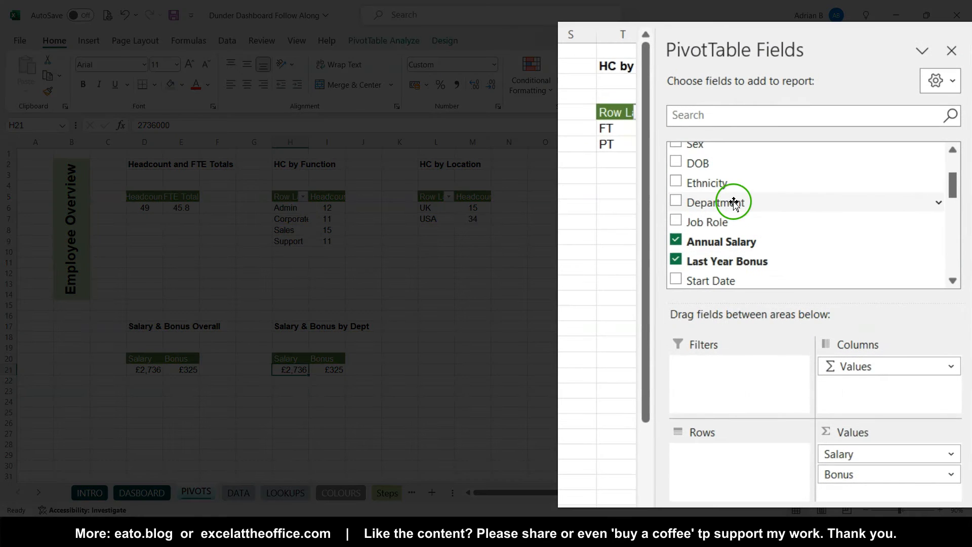
{"action": "left_click_drag", "start_coordinate": [733, 203], "coordinate": [714, 452]}
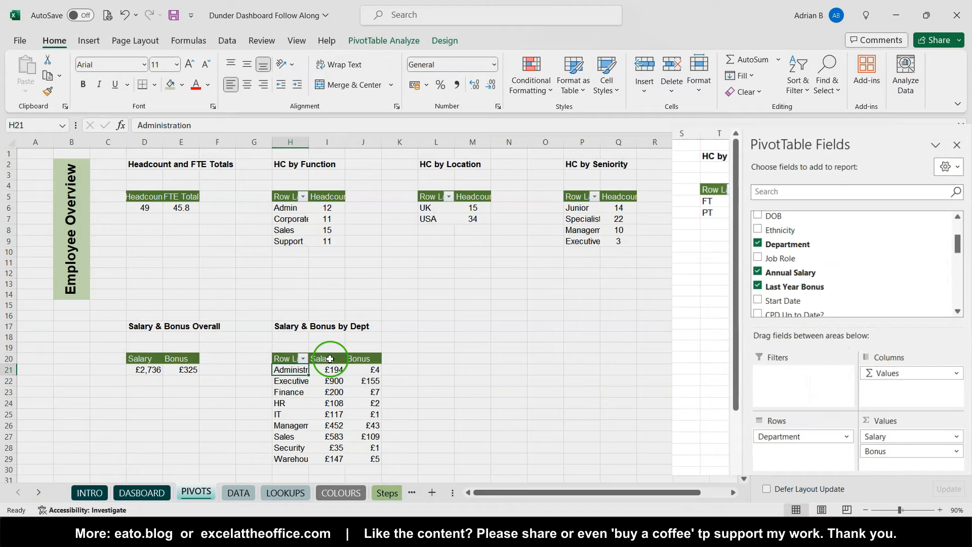
{"action": "left_click", "coordinate": [330, 359]}
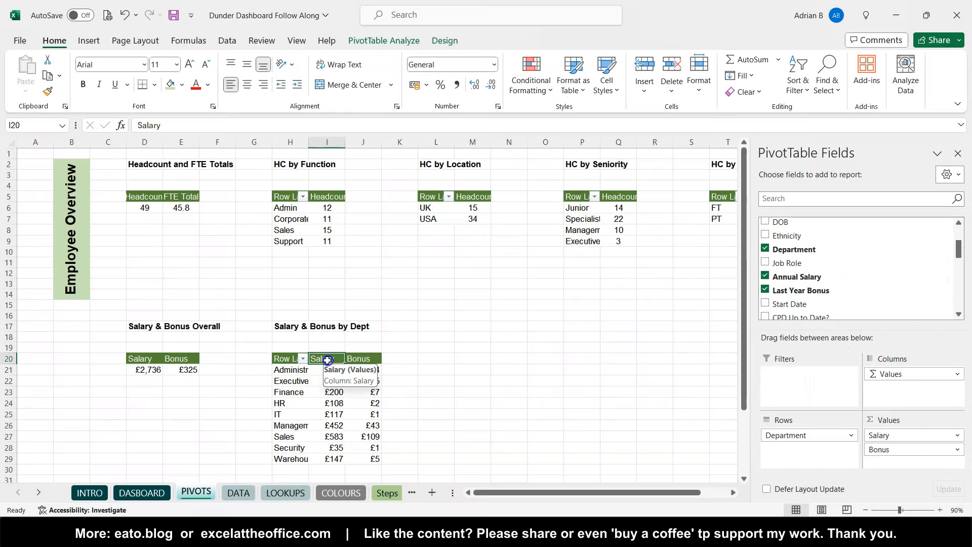
{"action": "key", "text": "Right"}
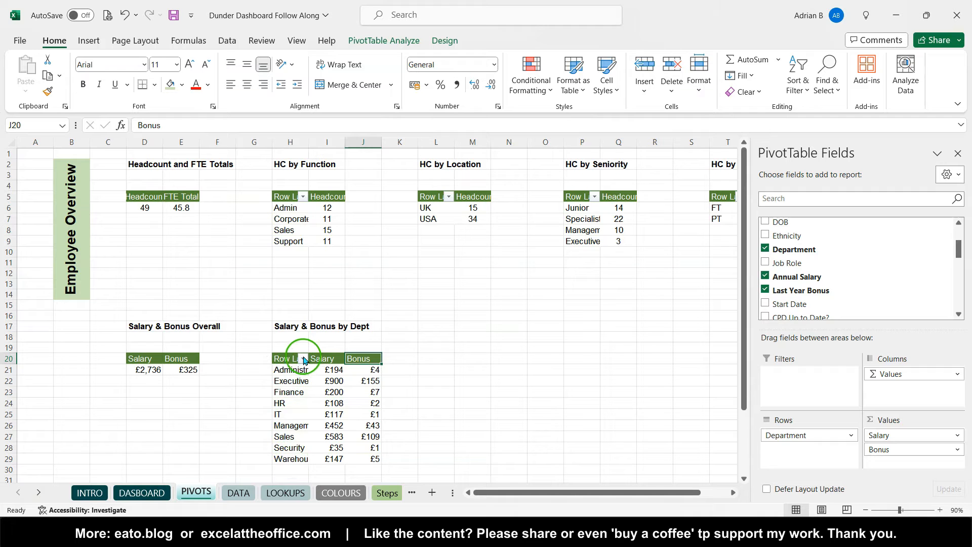
{"action": "mouse_move", "coordinate": [333, 437]}
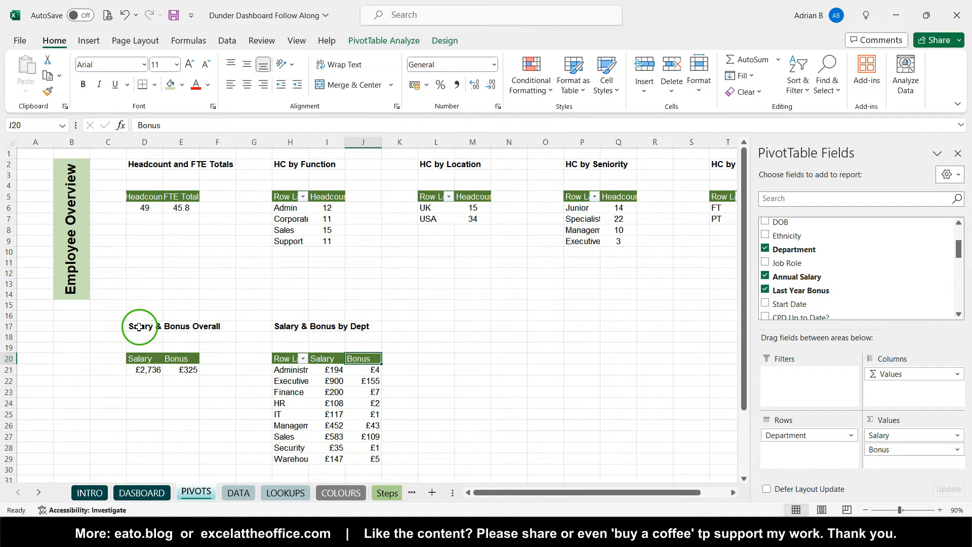
Step: Copy the Salary & Bonus Overall heading and its pivot table, and paste them at cell M17
{"action": "left_click_drag", "start_coordinate": [139, 328], "coordinate": [193, 370]}
{"action": "key", "text": "ctrl+c"}
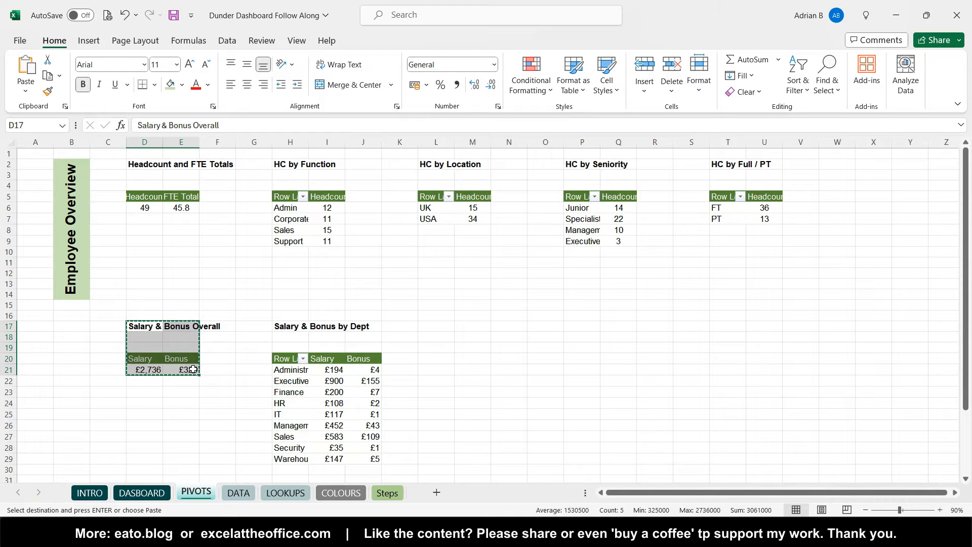
{"action": "left_click", "coordinate": [471, 330]}
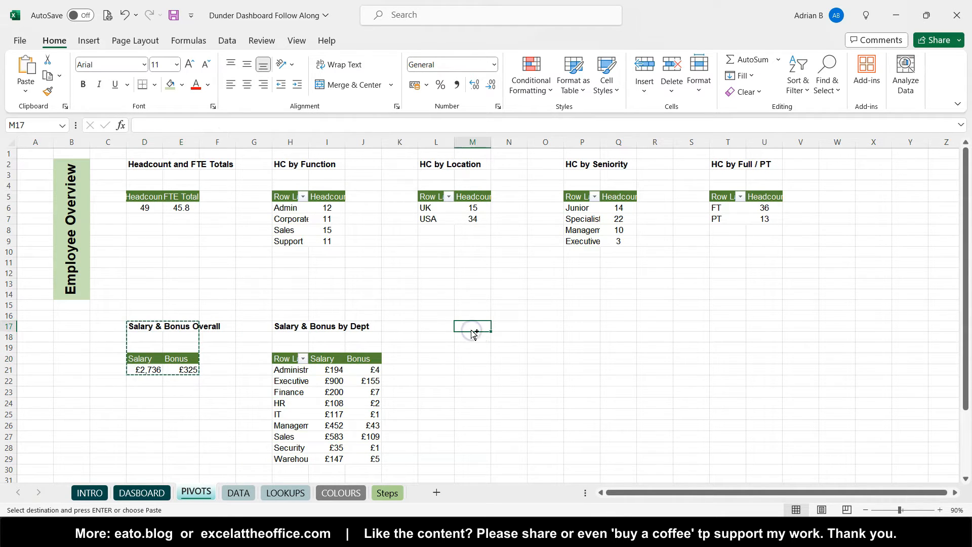
{"action": "key", "text": "ctrl+v"}
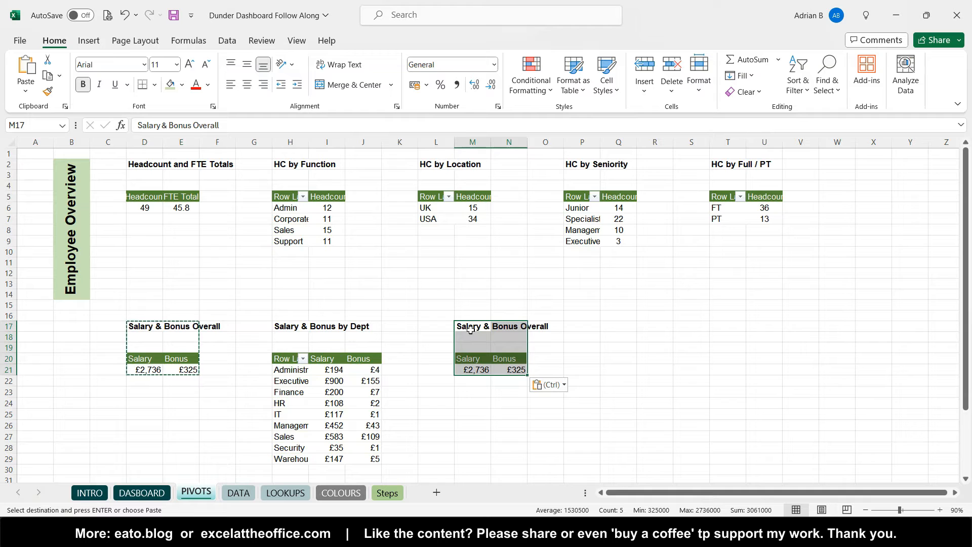
{"action": "left_click", "coordinate": [470, 328]}
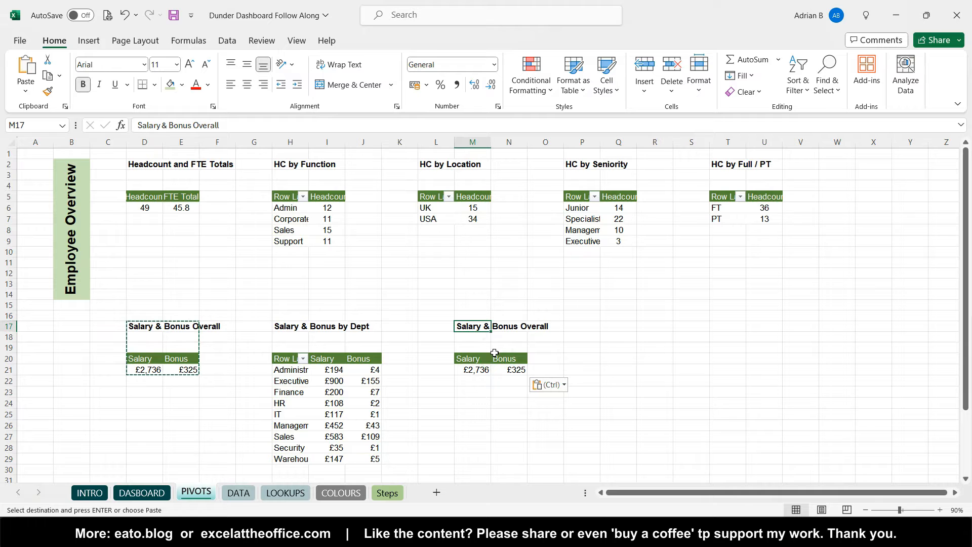
Step: Remove the Salary and Bonus value fields from the pasted pivot table under M17
{"action": "left_click", "coordinate": [470, 377]}
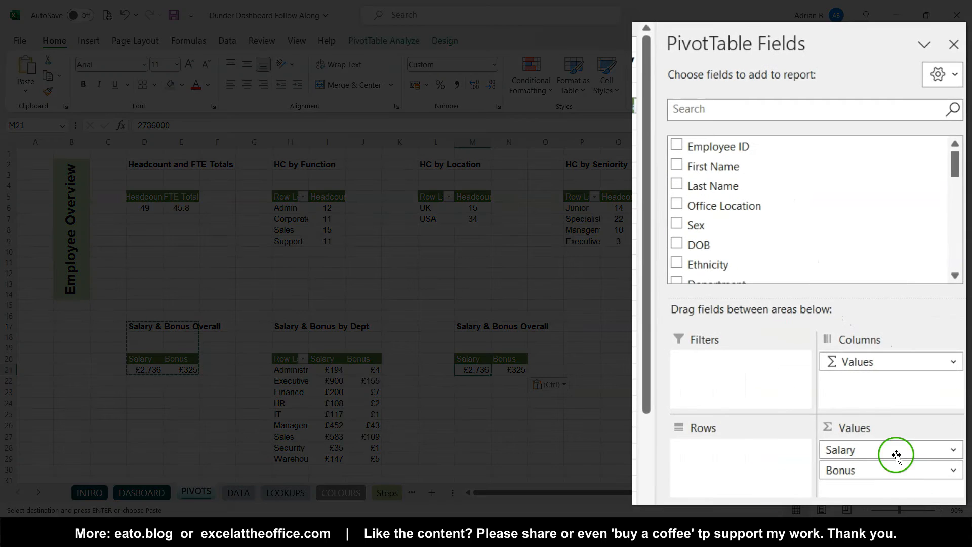
{"action": "left_click_drag", "start_coordinate": [941, 450], "coordinate": [824, 235]}
{"action": "left_click_drag", "start_coordinate": [874, 452], "coordinate": [807, 209]}
Step: Add the Total Salary field as the value of the emptied pivot table
{"action": "scroll", "coordinate": [808, 210], "scroll_direction": "down", "scroll_amount": 4}
{"action": "scroll", "coordinate": [807, 212], "scroll_direction": "down", "scroll_amount": 4}
{"action": "scroll", "coordinate": [807, 212], "scroll_direction": "down", "scroll_amount": 4}
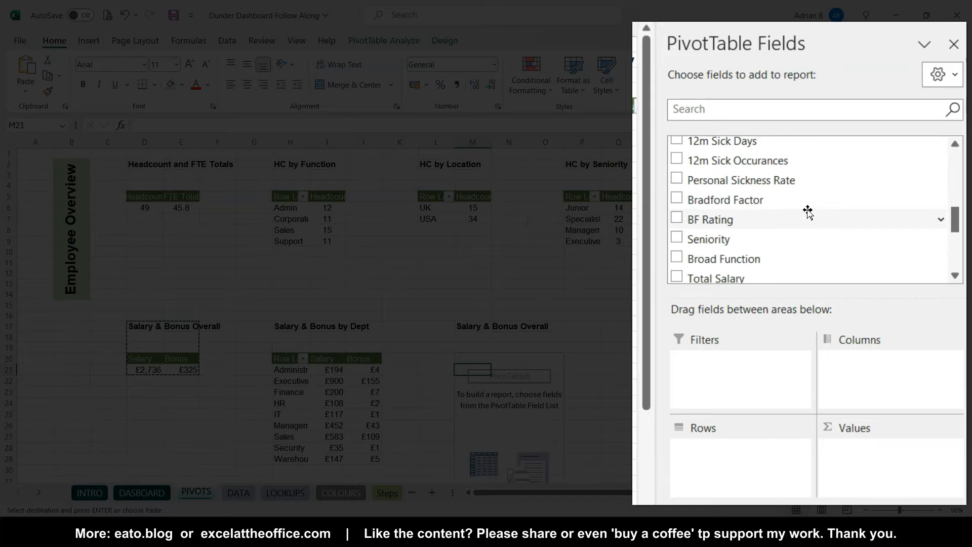
{"action": "scroll", "coordinate": [808, 212], "scroll_direction": "down", "scroll_amount": 1}
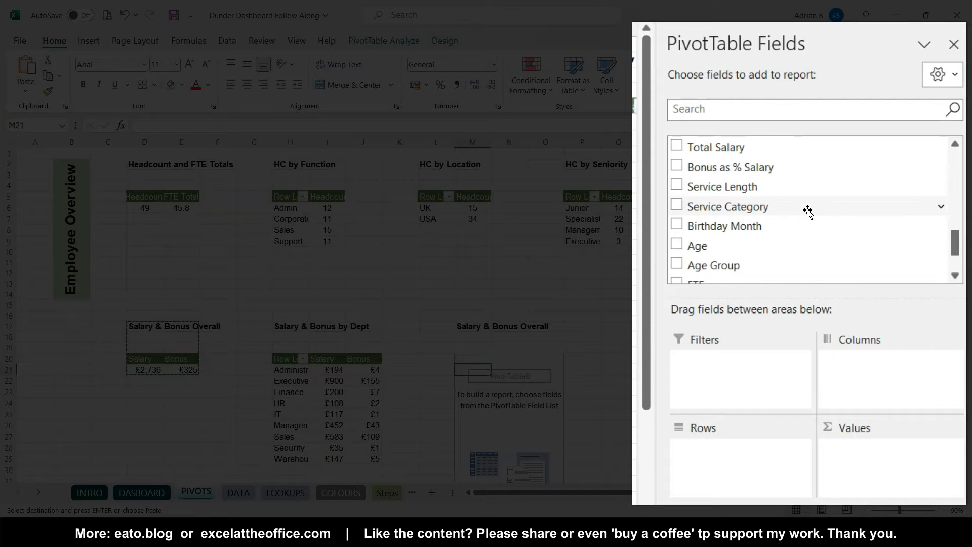
{"action": "left_click", "coordinate": [721, 151]}
{"action": "left_click_drag", "start_coordinate": [775, 234], "coordinate": [734, 457]}
{"action": "left_click_drag", "start_coordinate": [803, 436], "coordinate": [903, 437]}
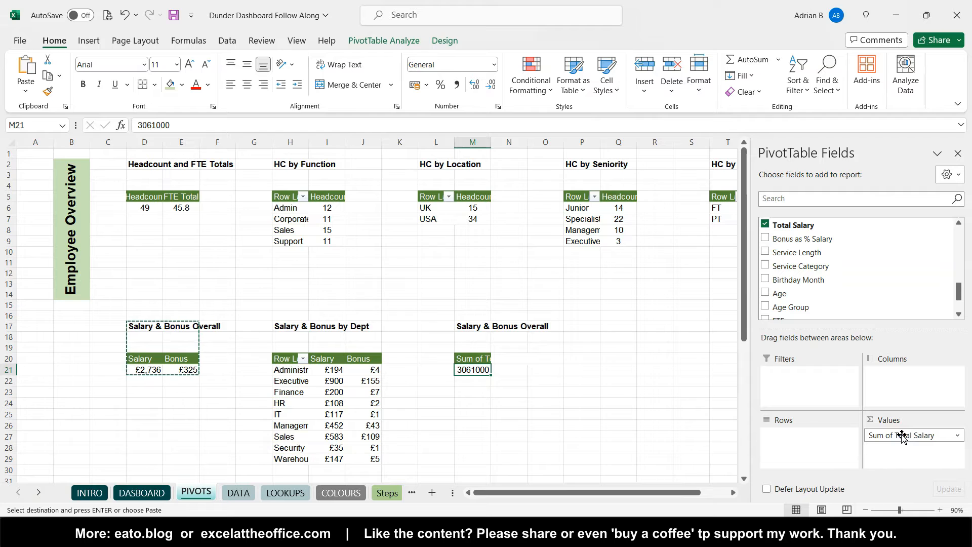
{"action": "left_click", "coordinate": [525, 340]}
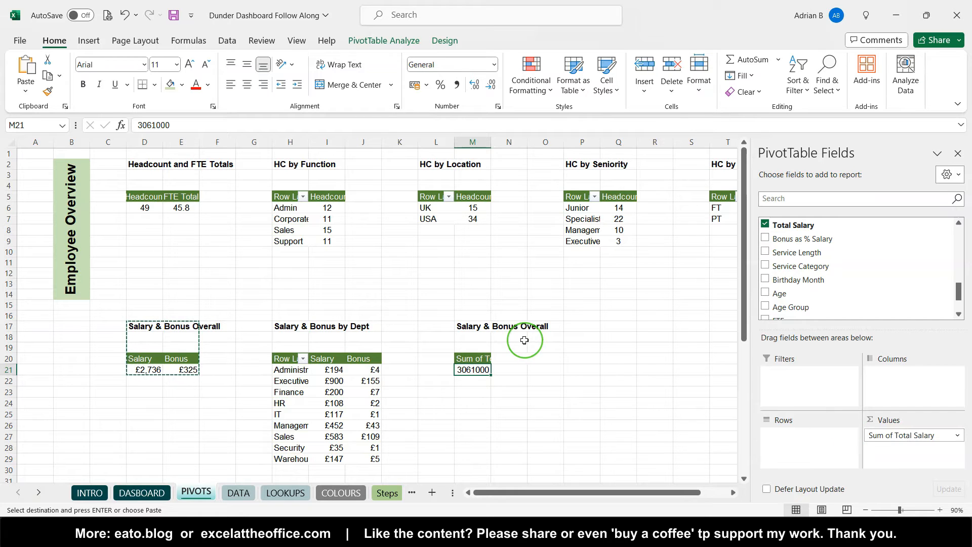
{"action": "key", "text": "Escape"}
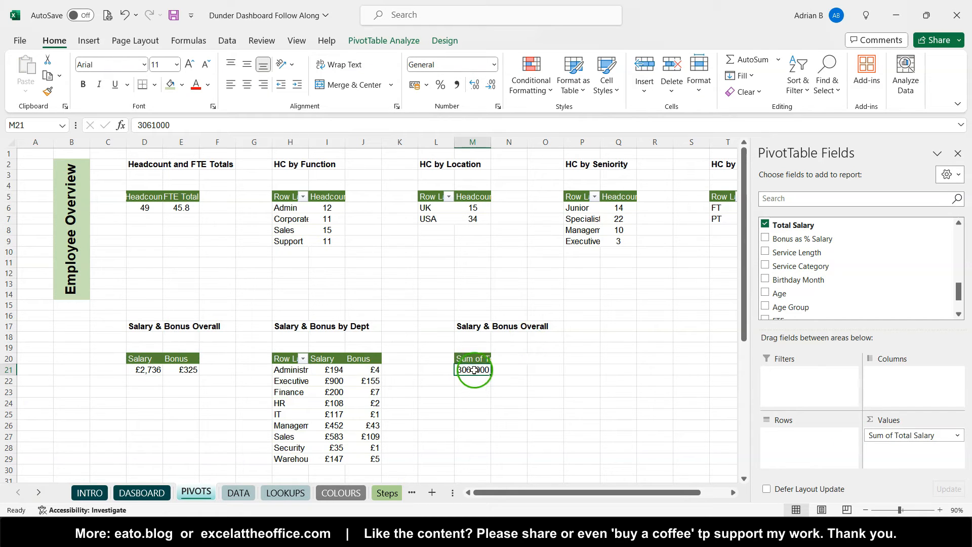
Step: Format the Total Salary value field as Accounting with 0 decimal places and the £ symbol
{"action": "mouse_move", "coordinate": [475, 369]}
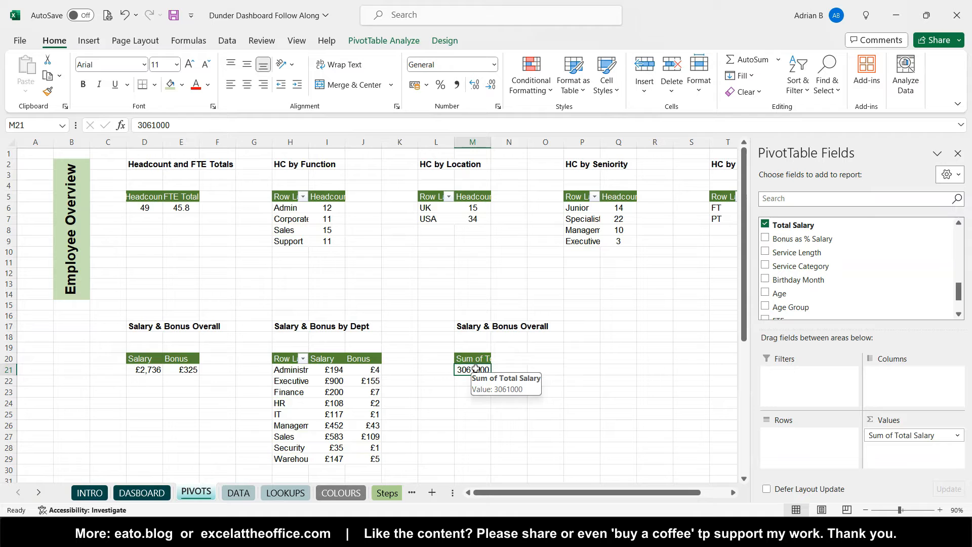
{"action": "right_click", "coordinate": [475, 369]}
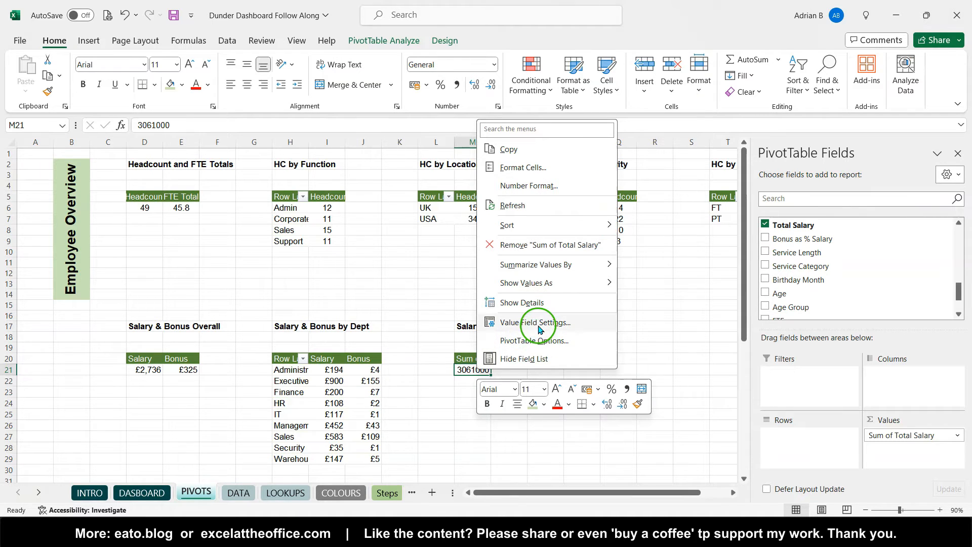
{"action": "left_click", "coordinate": [539, 327]}
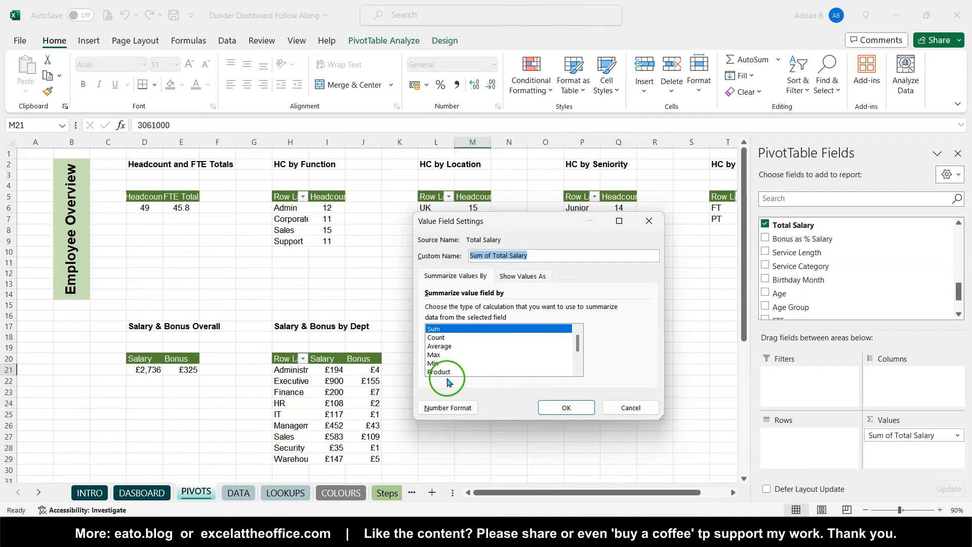
{"action": "left_click", "coordinate": [449, 408]}
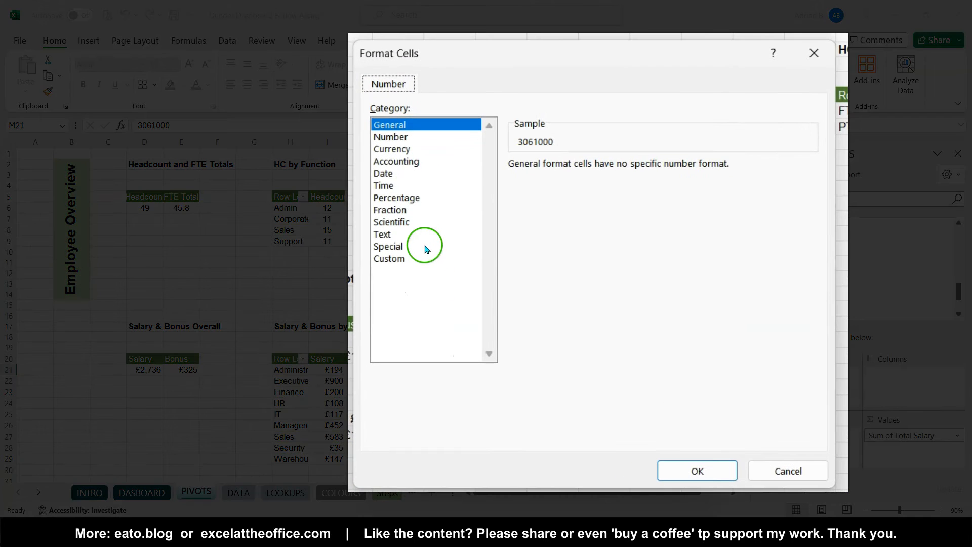
{"action": "left_click", "coordinate": [407, 162]}
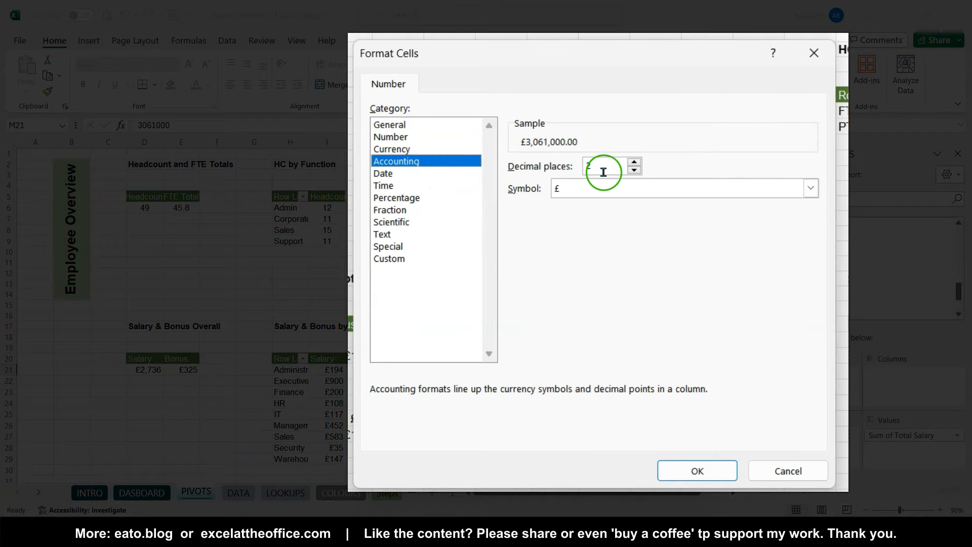
{"action": "left_click", "coordinate": [633, 171]}
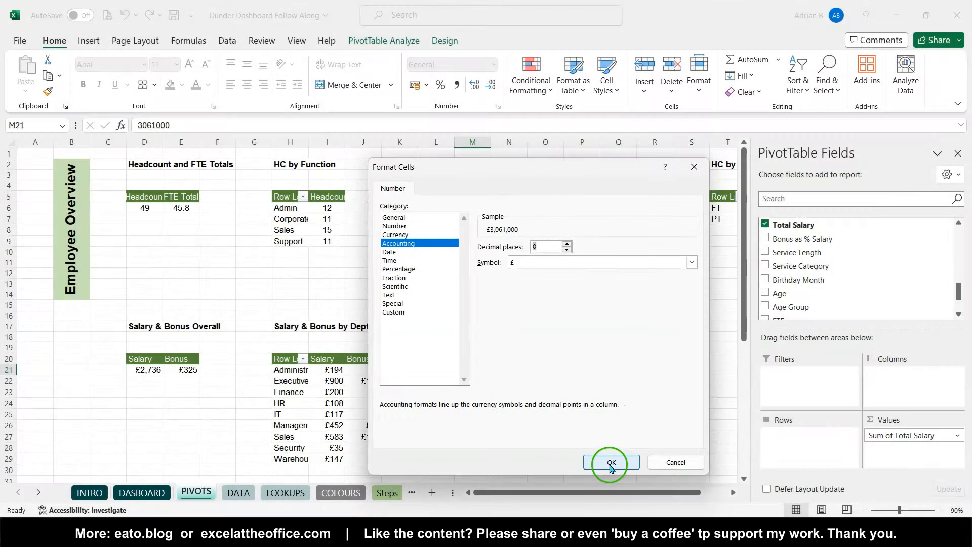
{"action": "left_click", "coordinate": [612, 464]}
{"action": "left_click", "coordinate": [565, 408]}
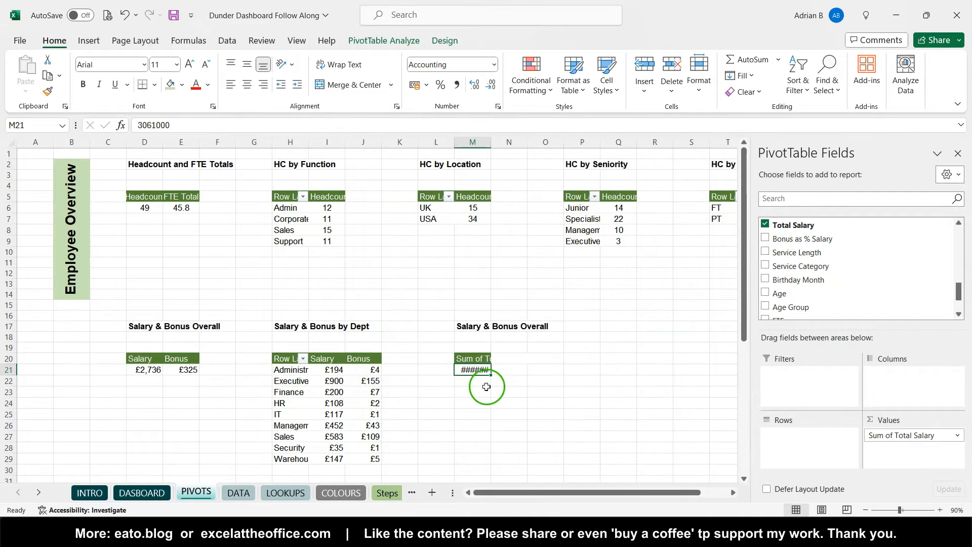
Step: Summarize the Total Salary field by Average and widen column M to fit its value
{"action": "mouse_move", "coordinate": [475, 371]}
{"action": "right_click", "coordinate": [471, 370]}
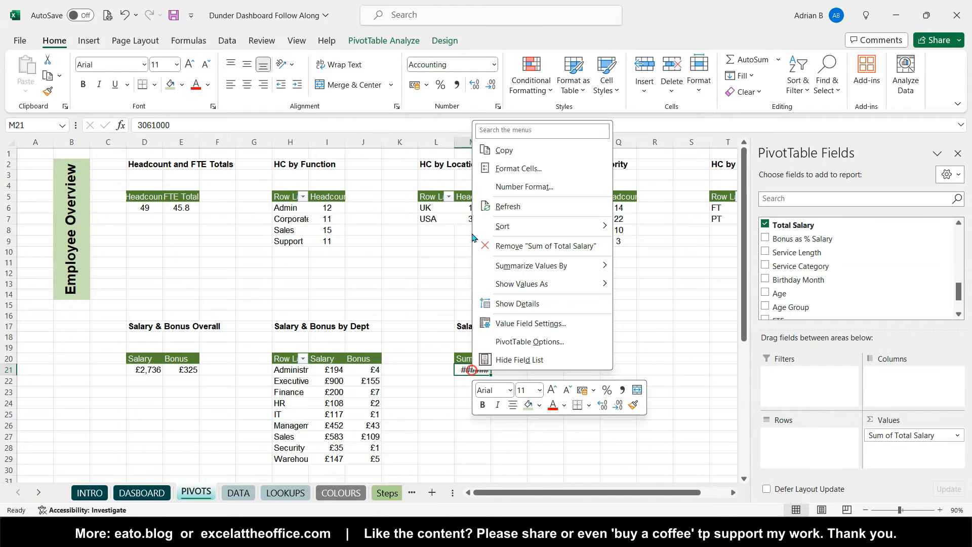
{"action": "left_click", "coordinate": [538, 323]}
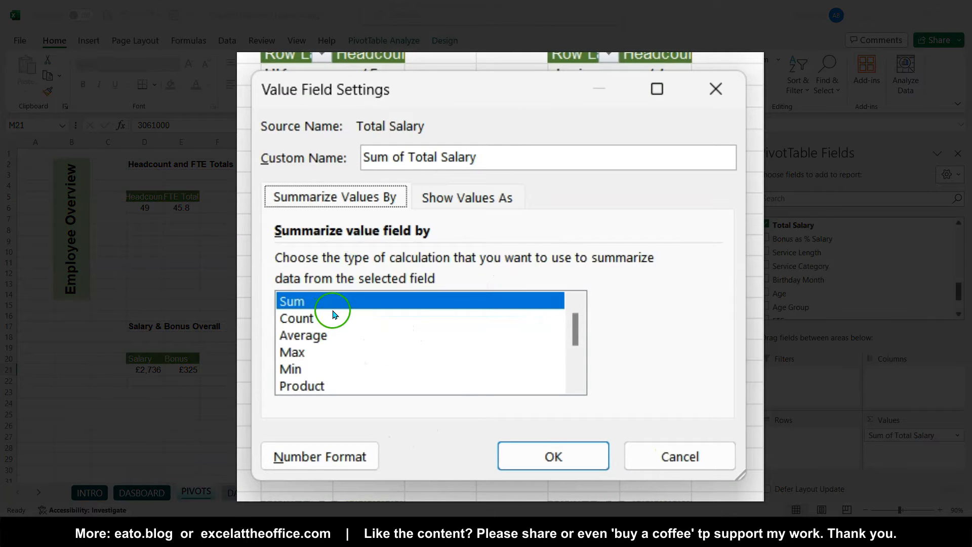
{"action": "left_click", "coordinate": [320, 337]}
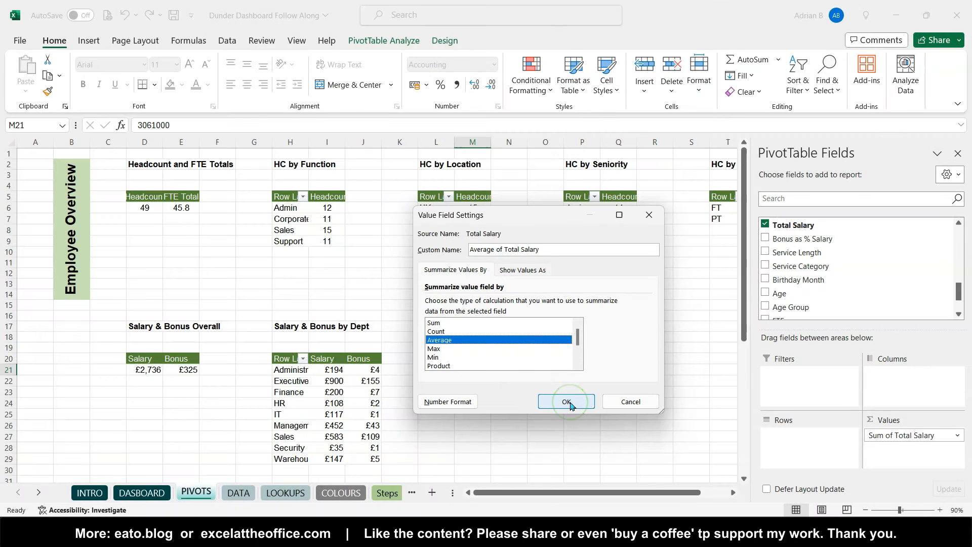
{"action": "left_click", "coordinate": [569, 403]}
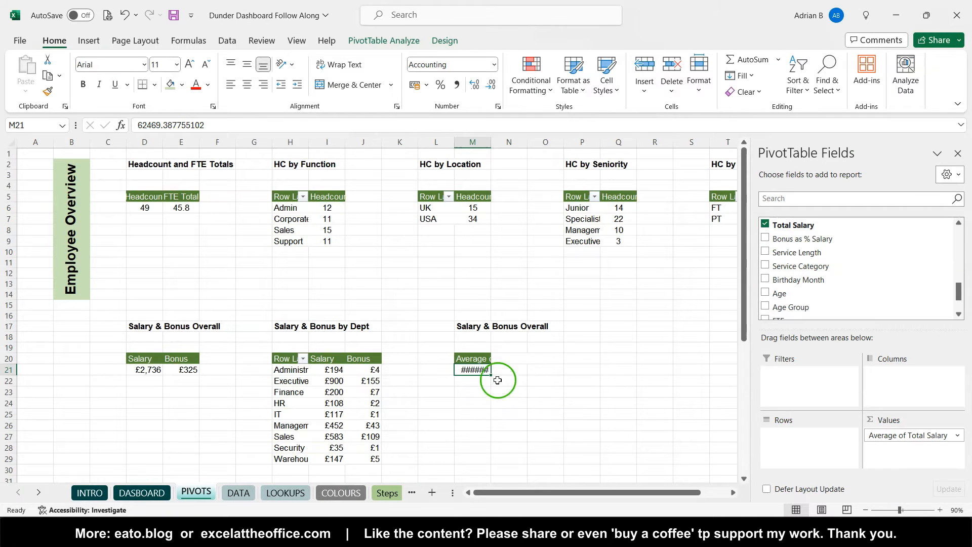
{"action": "mouse_move", "coordinate": [478, 368]}
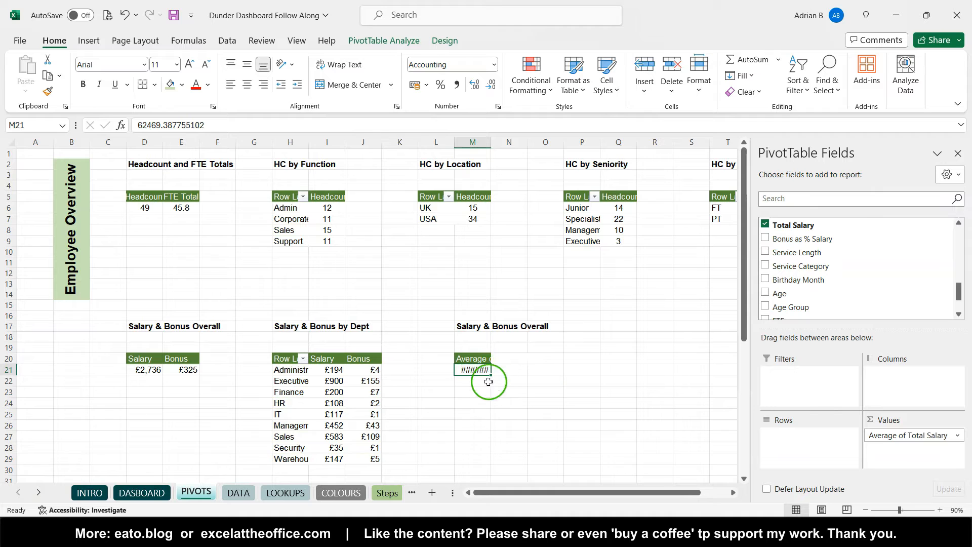
{"action": "left_click_drag", "start_coordinate": [491, 143], "coordinate": [501, 148]}
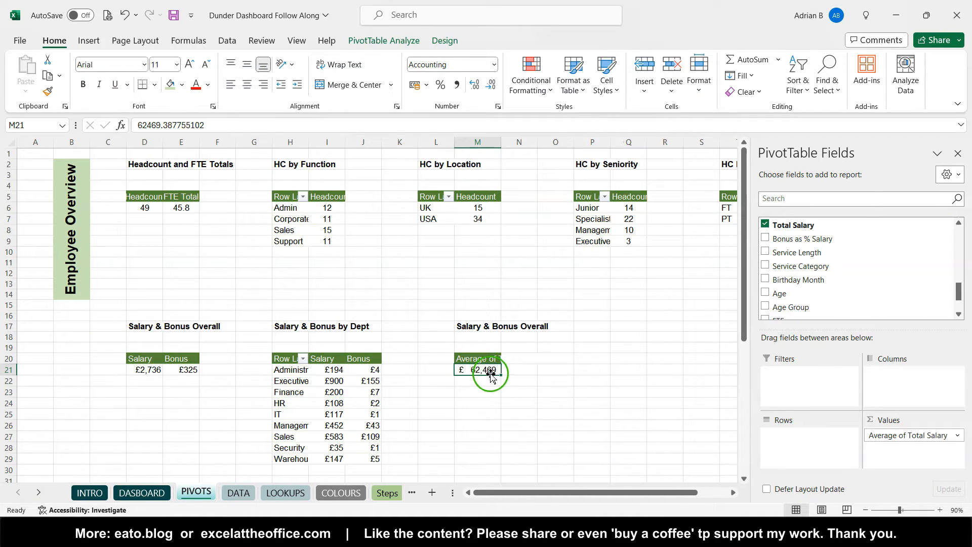
Step: Break down the average Total Salary pivot table by Sex in the rows and widen column N to fit the values
{"action": "mouse_move", "coordinate": [492, 369]}
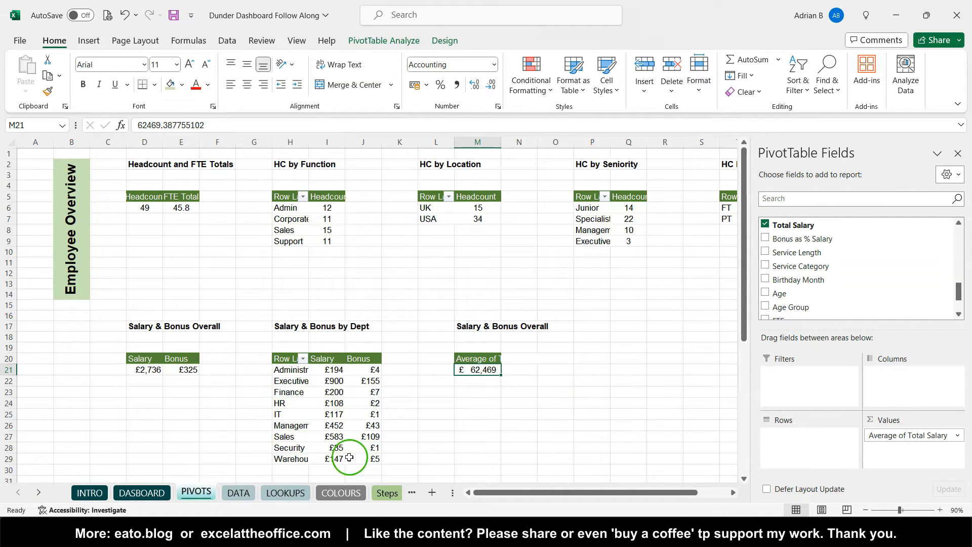
{"action": "mouse_move", "coordinate": [229, 527]}
{"action": "left_click", "coordinate": [276, 466]}
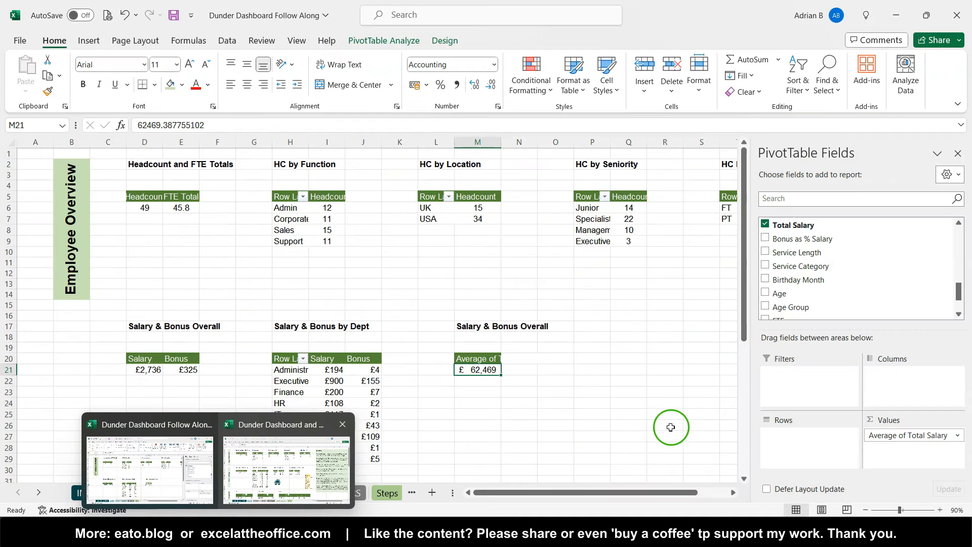
{"action": "scroll", "coordinate": [797, 304], "scroll_direction": "down", "scroll_amount": 2}
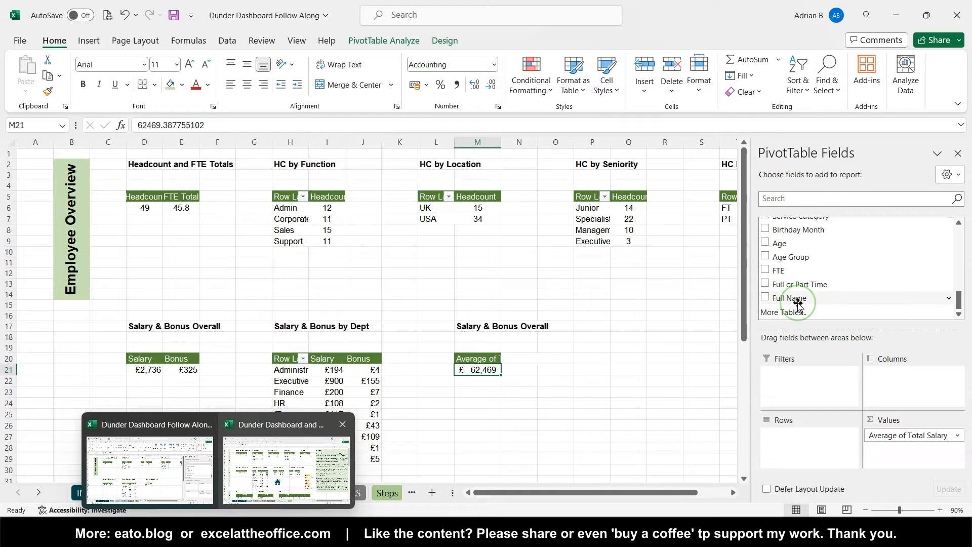
{"action": "scroll", "coordinate": [798, 304], "scroll_direction": "up", "scroll_amount": 5}
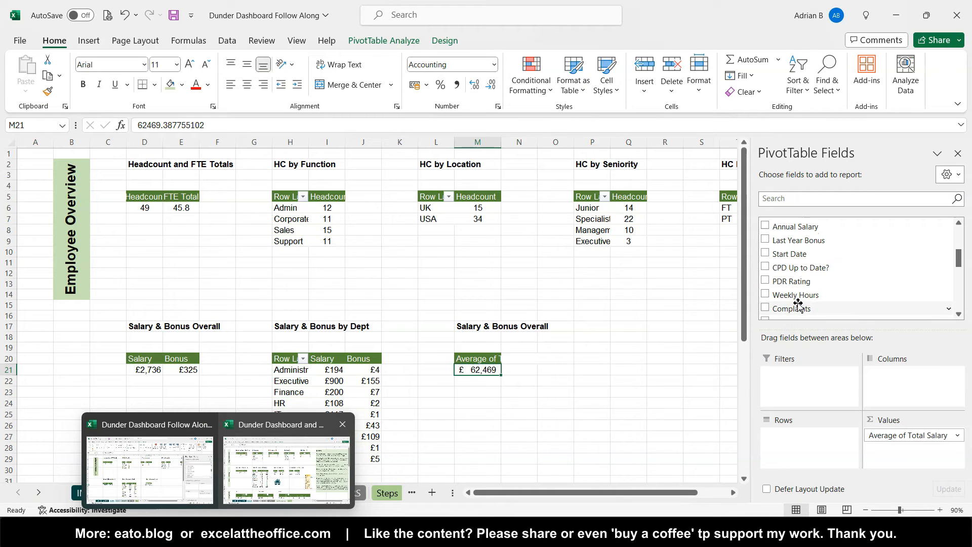
{"action": "scroll", "coordinate": [798, 303], "scroll_direction": "up", "scroll_amount": 1}
{"action": "left_click_drag", "start_coordinate": [786, 251], "coordinate": [814, 445]}
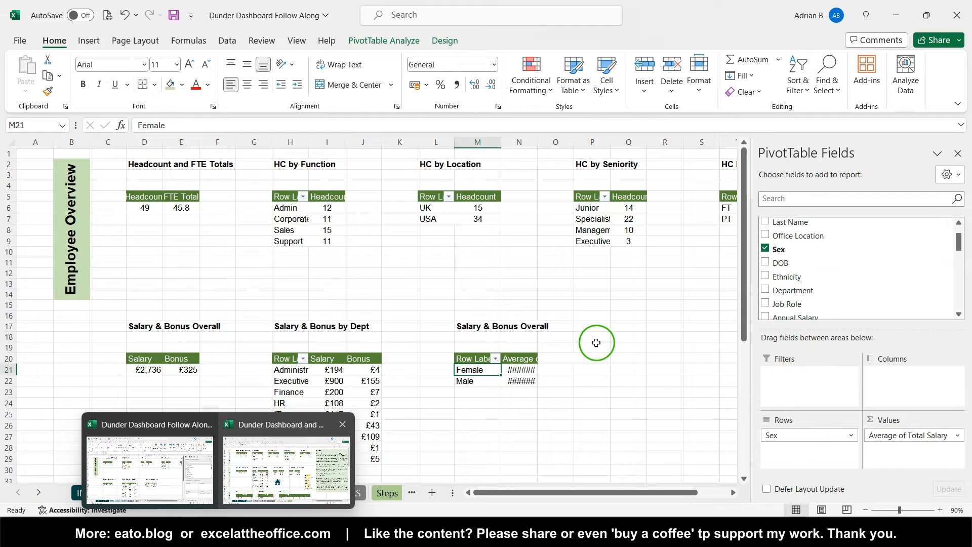
{"action": "left_click_drag", "start_coordinate": [500, 141], "coordinate": [545, 142]}
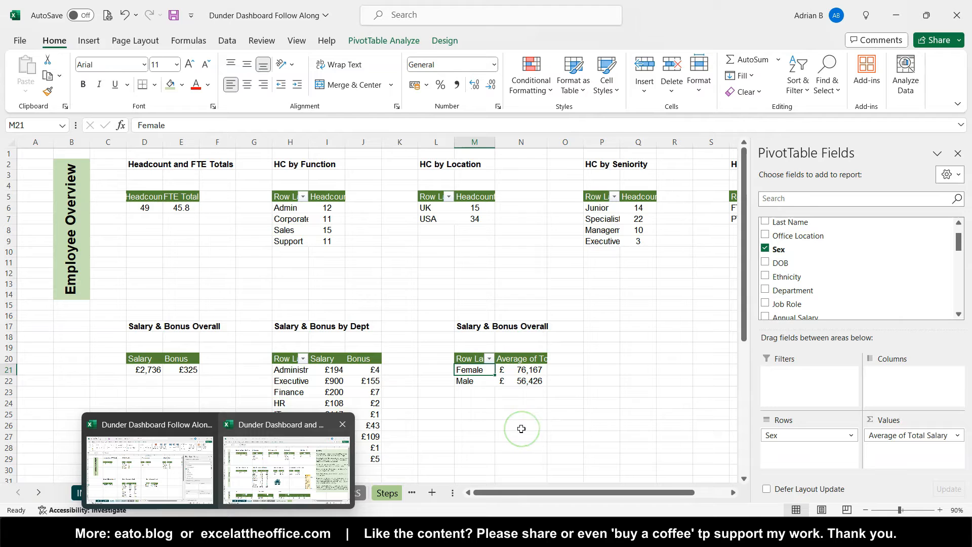
{"action": "left_click", "coordinate": [521, 384]}
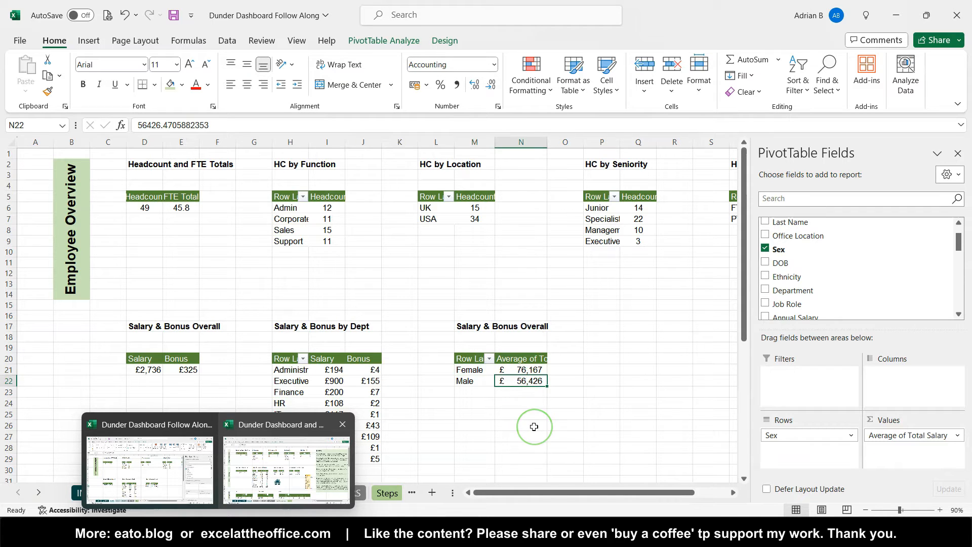
Step: Examine the average total salary by sex pivot table and the row labels of the seniority headcount pivot table
{"action": "key", "text": "Up"}
{"action": "key", "text": "Right"}
{"action": "key", "text": "Left"}
{"action": "left_click", "coordinate": [513, 420]}
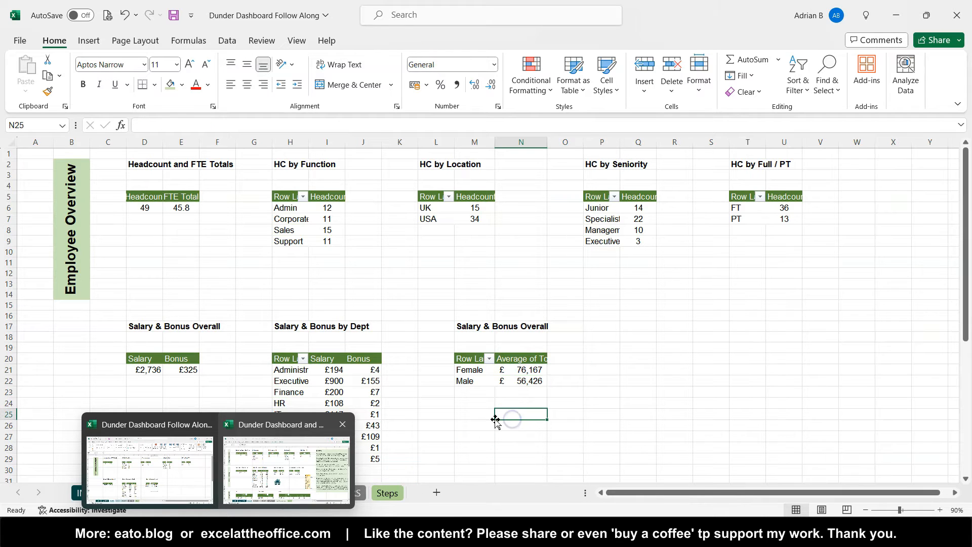
{"action": "left_click", "coordinate": [471, 370]}
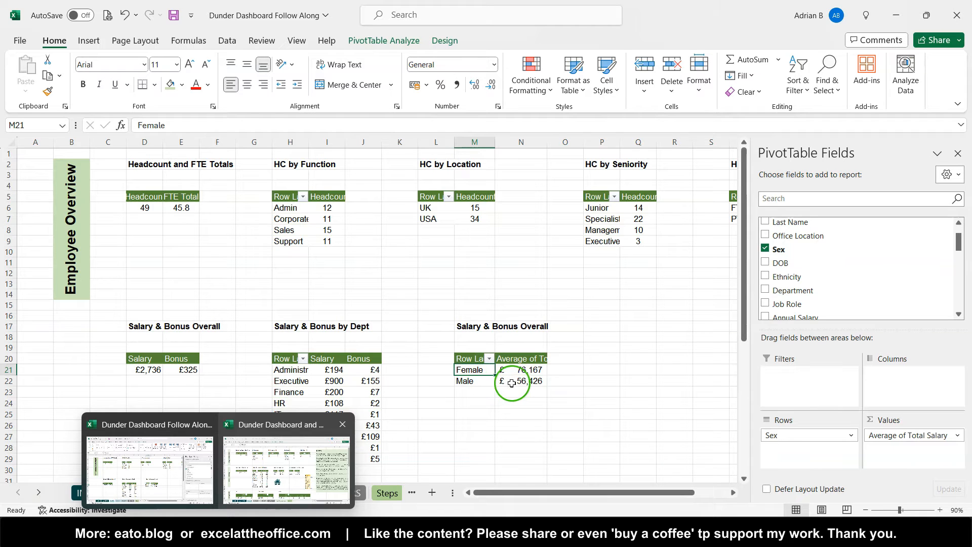
{"action": "mouse_move", "coordinate": [511, 383]}
{"action": "key", "text": "Right"}
{"action": "key", "text": "Right"}
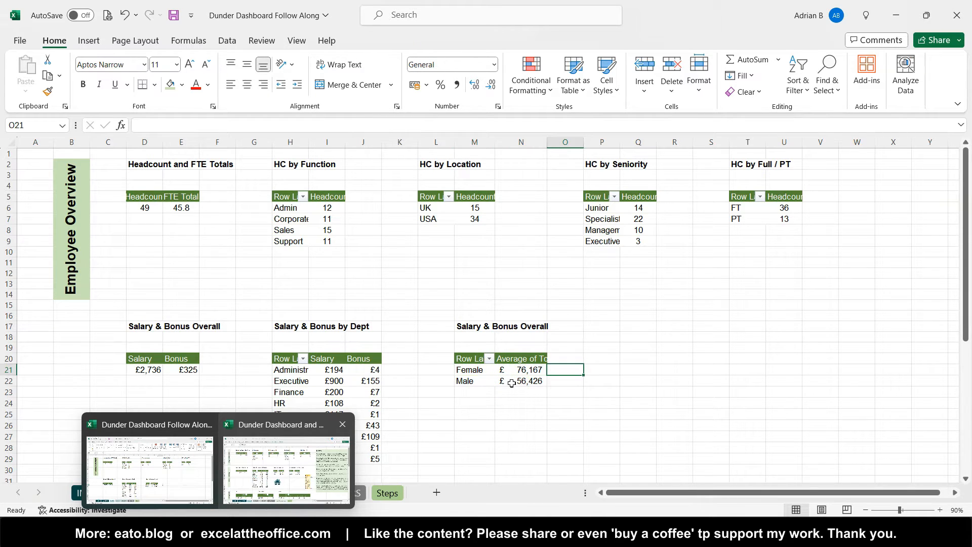
{"action": "left_click_drag", "start_coordinate": [600, 208], "coordinate": [596, 241]}
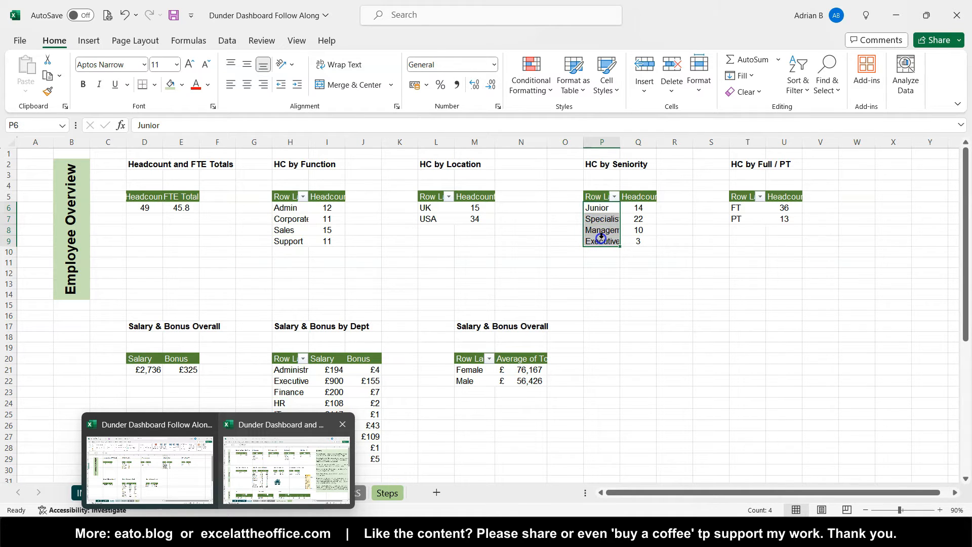
{"action": "left_click", "coordinate": [575, 263]}
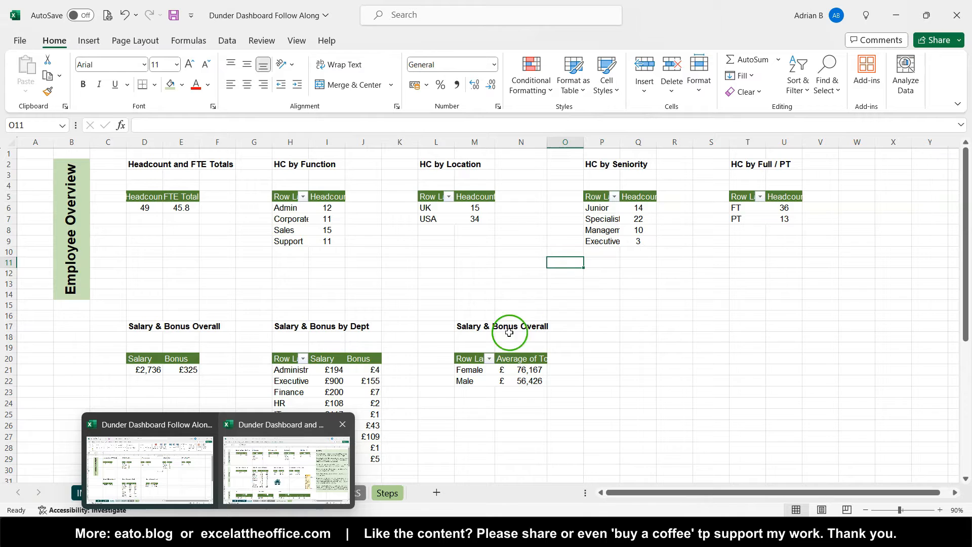
Step: Change the heading in M17 above the average salary by sex pivot table to "Salary & Bonus Sex"
{"action": "left_click", "coordinate": [472, 328]}
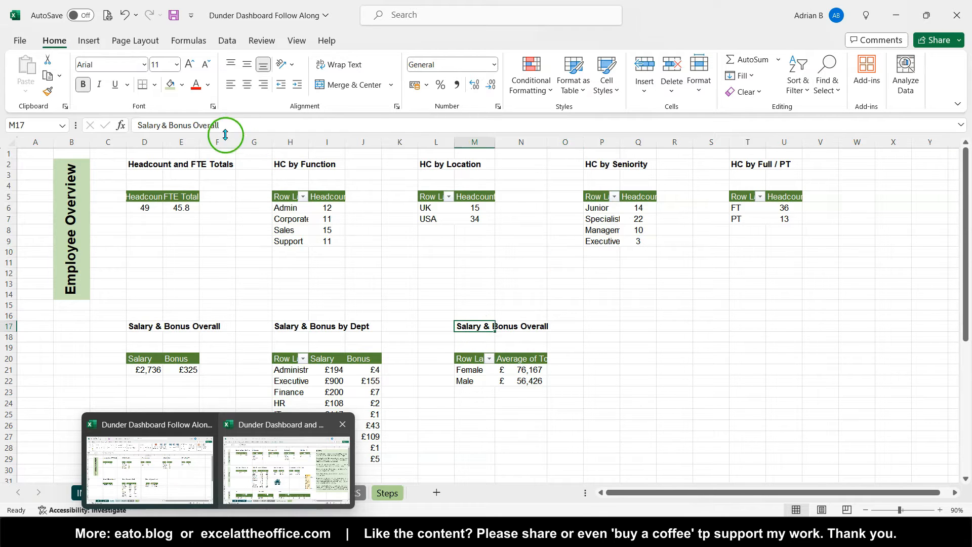
{"action": "double_click", "coordinate": [209, 125]}
{"action": "type", "text": "S"}
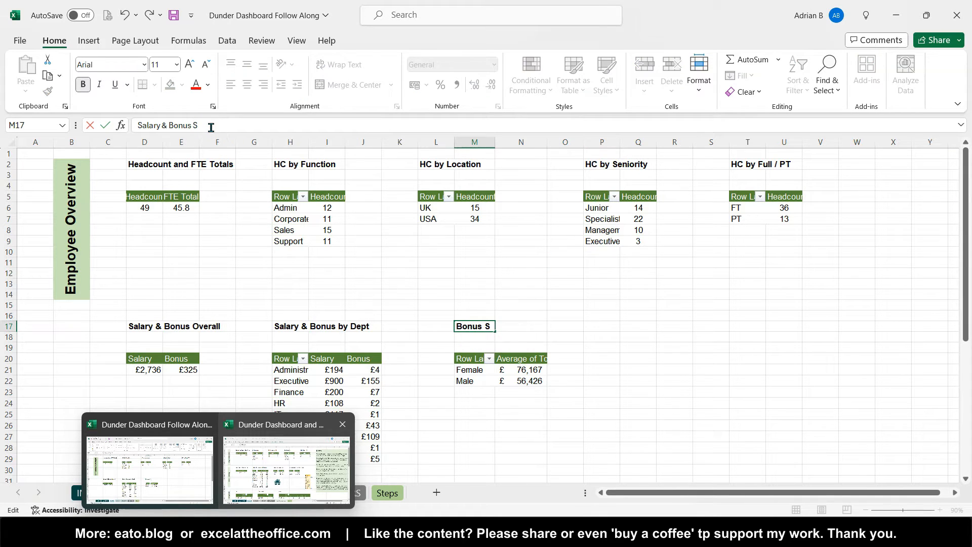
{"action": "type", "text": "ex"}
{"action": "key", "text": "Return"}
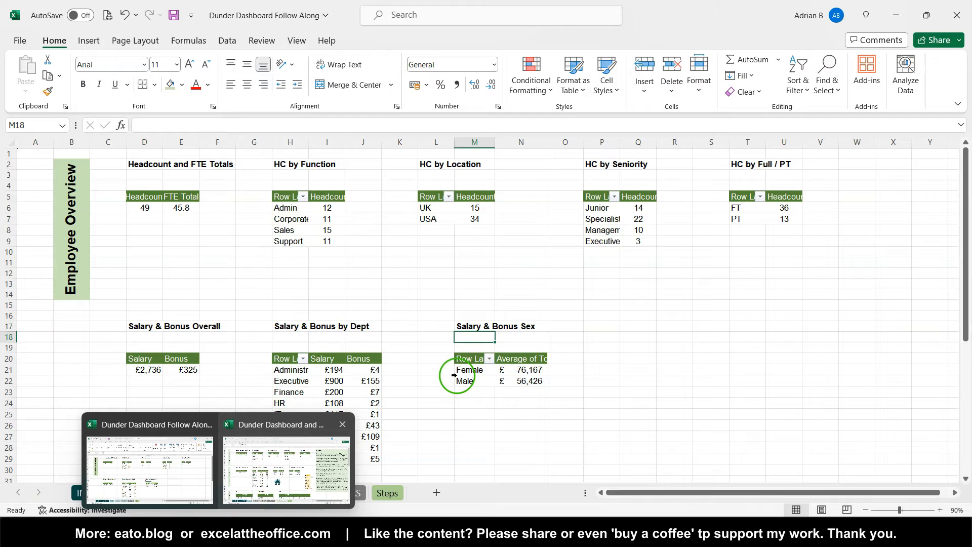
Step: Copy the Salary & Bonus Sex heading and its pivot table, M17:N22, to Q17
{"action": "left_click_drag", "start_coordinate": [470, 328], "coordinate": [531, 383]}
{"action": "key", "text": "ctrl+c"}
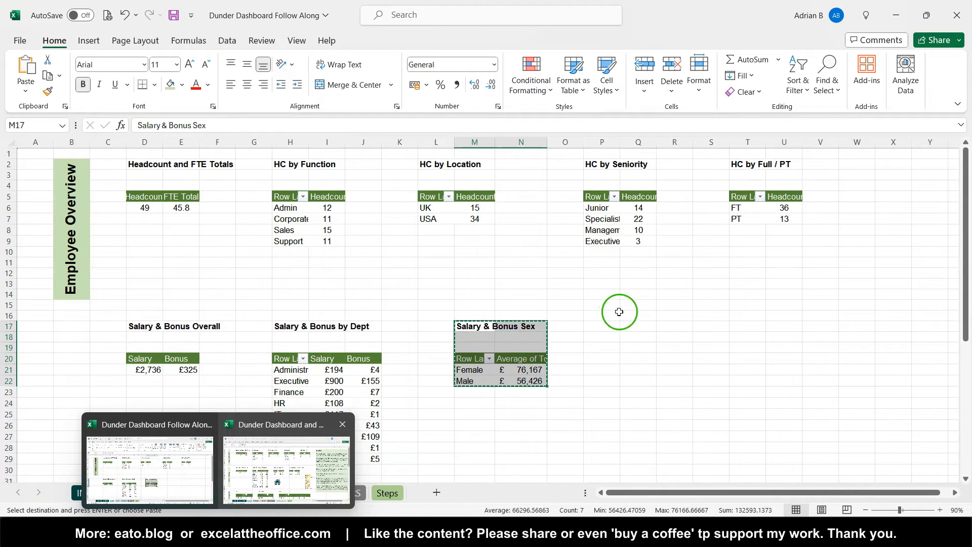
{"action": "left_click", "coordinate": [629, 325]}
{"action": "key", "text": "ctrl+v"}
Step: Change the copied heading in Q17 to "Salary & Bonus Ethnicity"
{"action": "left_click", "coordinate": [638, 328]}
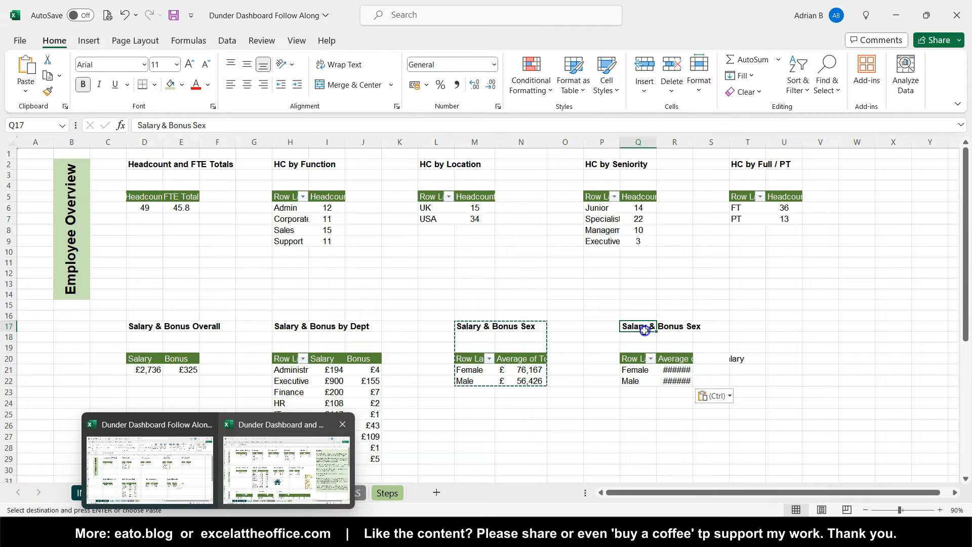
{"action": "double_click", "coordinate": [201, 125]}
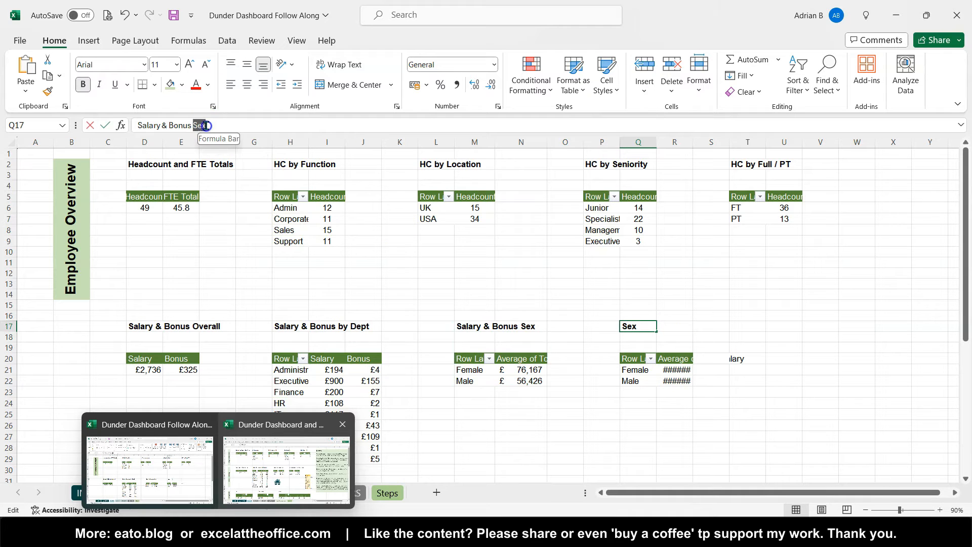
{"action": "type", "text": "Ethnicity"}
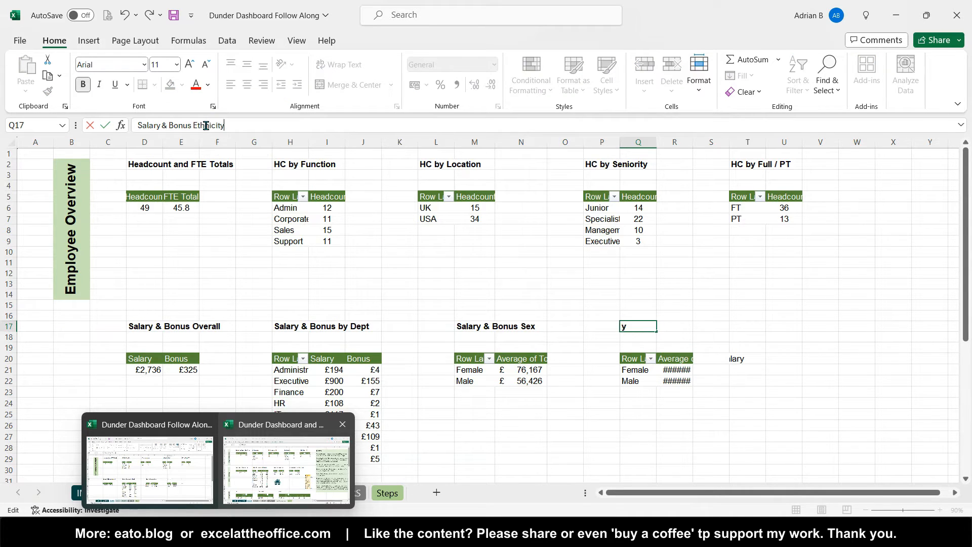
{"action": "key", "text": "Return"}
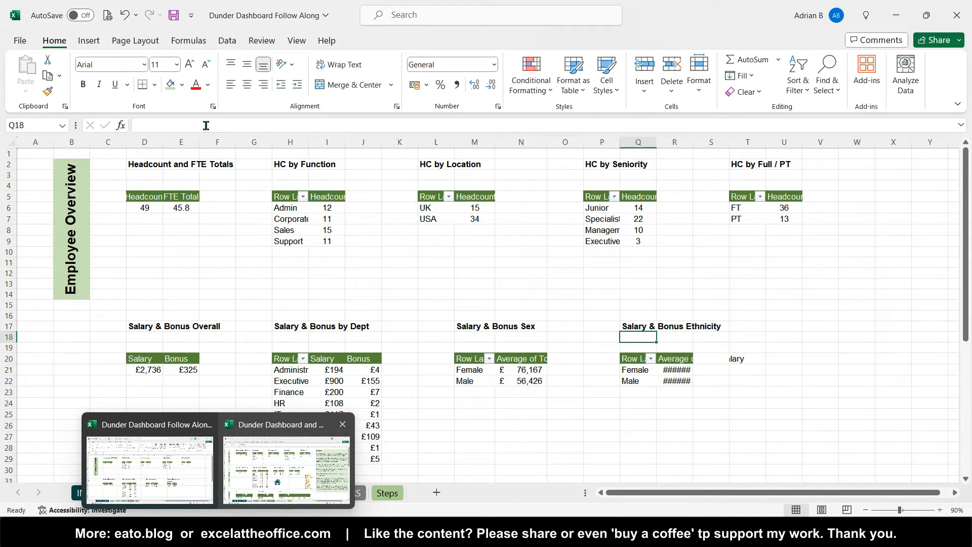
Step: Widen column R to fit the values and replace Sex with Ethnicity in the rows of the copied pivot table
{"action": "left_click_drag", "start_coordinate": [693, 147], "coordinate": [707, 148]}
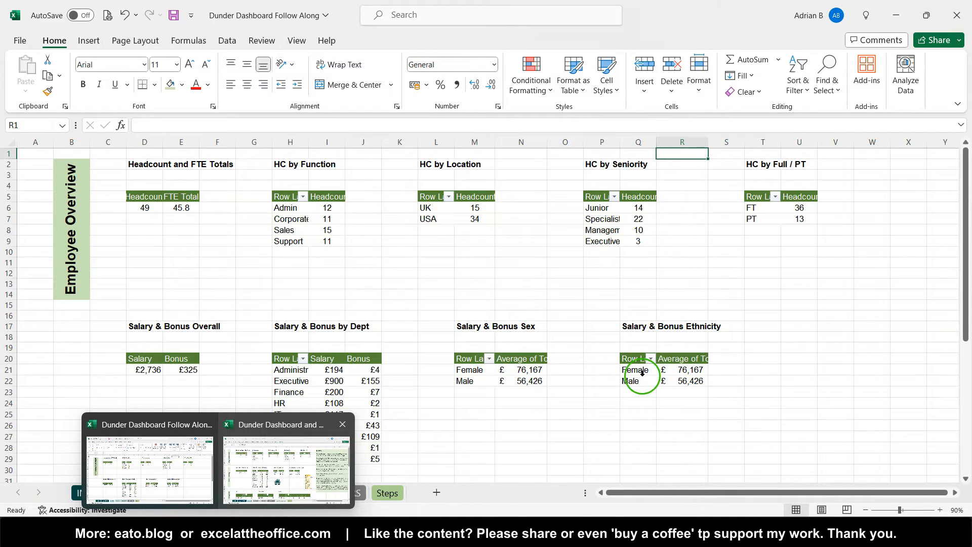
{"action": "left_click_drag", "start_coordinate": [649, 381], "coordinate": [642, 374]}
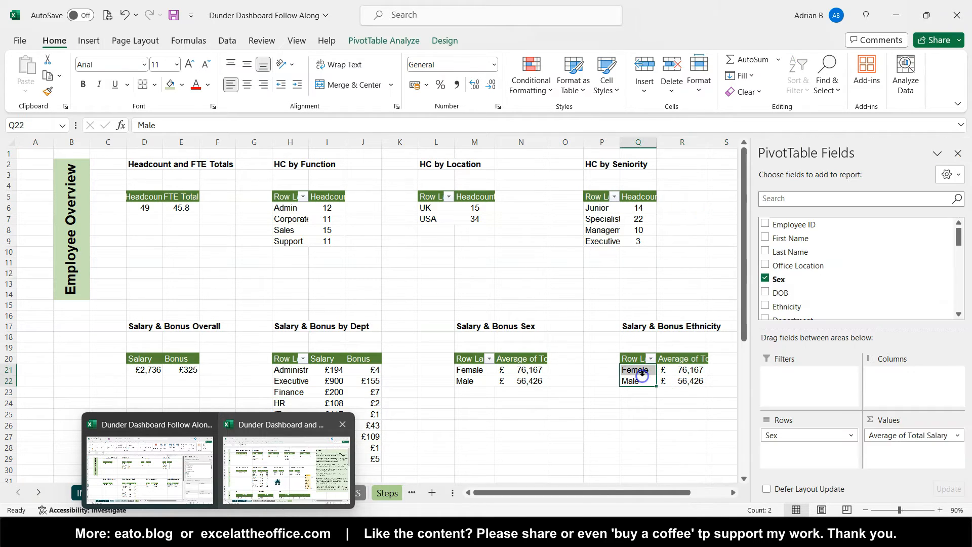
{"action": "left_click", "coordinate": [765, 279]}
{"action": "left_click", "coordinate": [765, 307]}
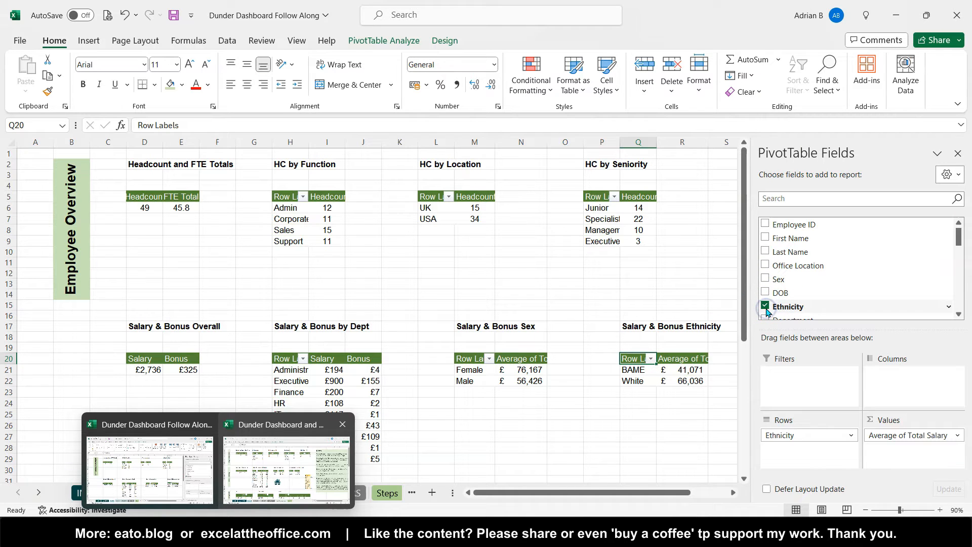
{"action": "left_click", "coordinate": [694, 383]}
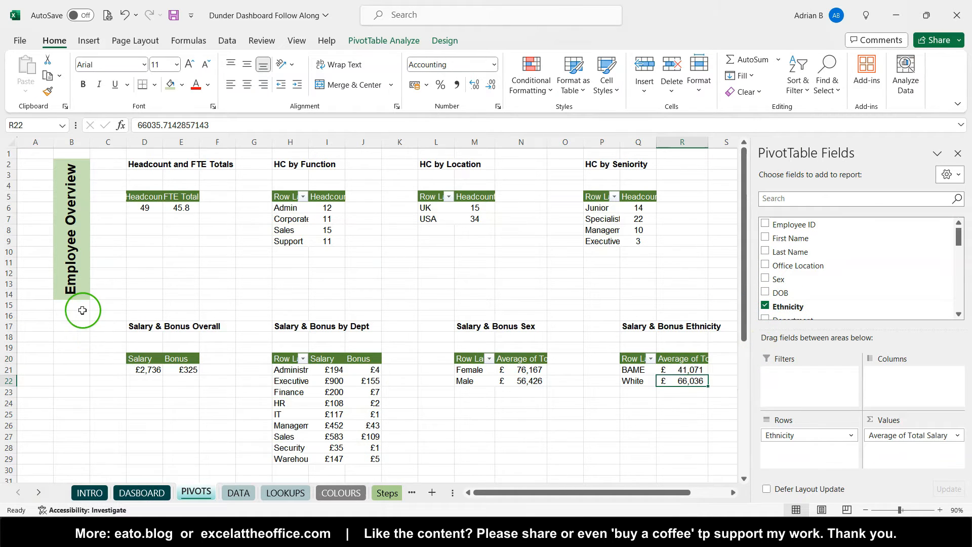
Step: Copy the merged Employee Overview section label from B2 to B17 beside the salary pivot tables
{"action": "scroll", "coordinate": [83, 310], "scroll_direction": "down", "scroll_amount": 1}
{"action": "left_click", "coordinate": [75, 237]}
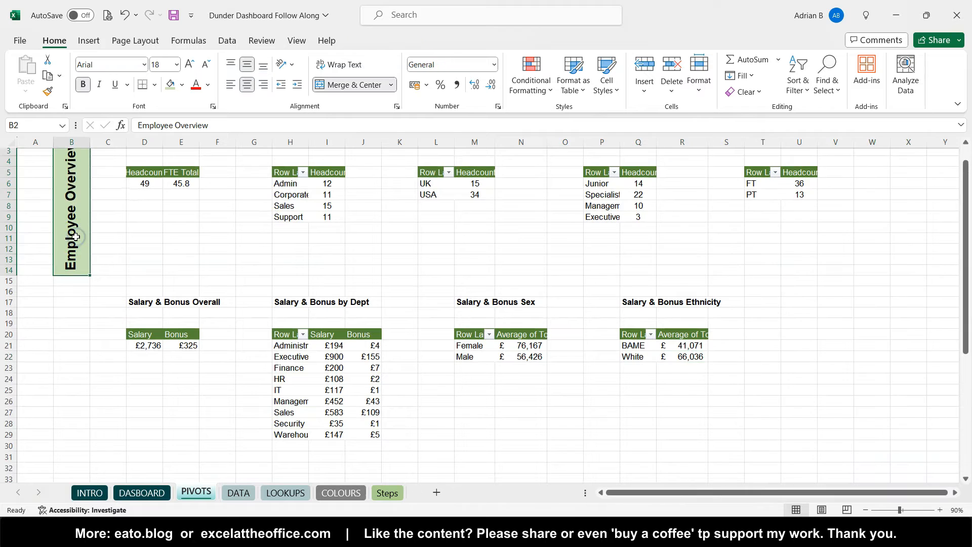
{"action": "key", "text": "ctrl+c"}
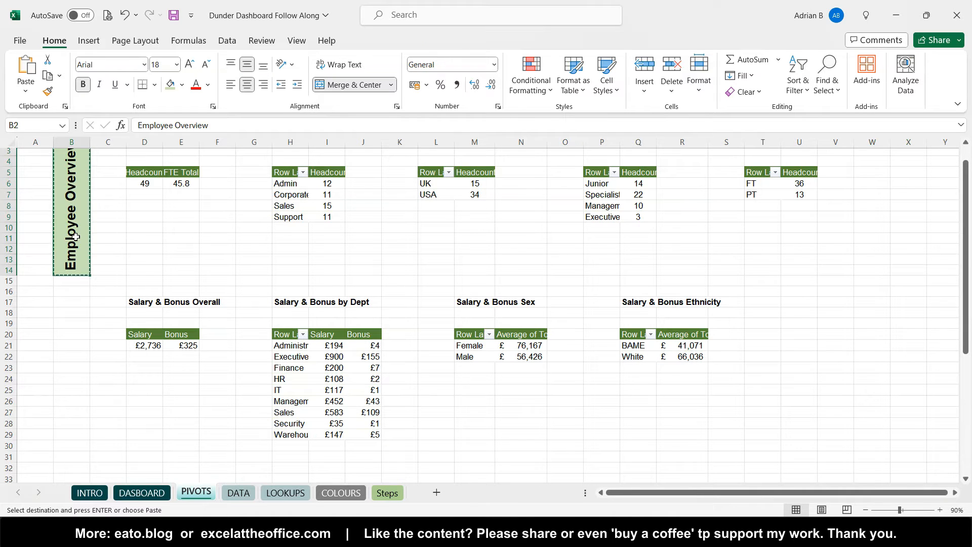
{"action": "left_click", "coordinate": [76, 303]}
{"action": "left_click", "coordinate": [70, 219]}
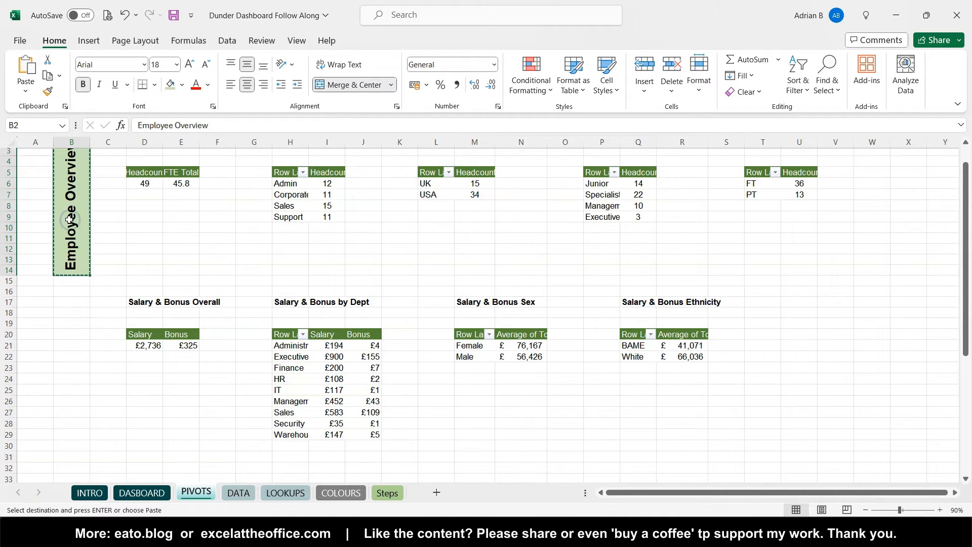
{"action": "left_click", "coordinate": [76, 304]}
{"action": "key", "text": "ctrl+v"}
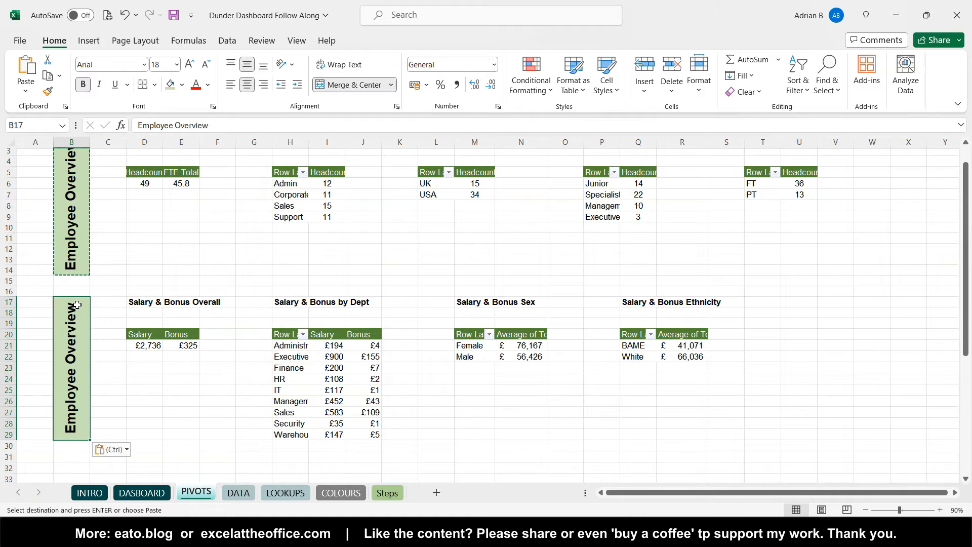
Step: Change the copied section label in B17 to "Salary Info"
{"action": "scroll", "coordinate": [91, 372], "scroll_direction": "down", "scroll_amount": 2}
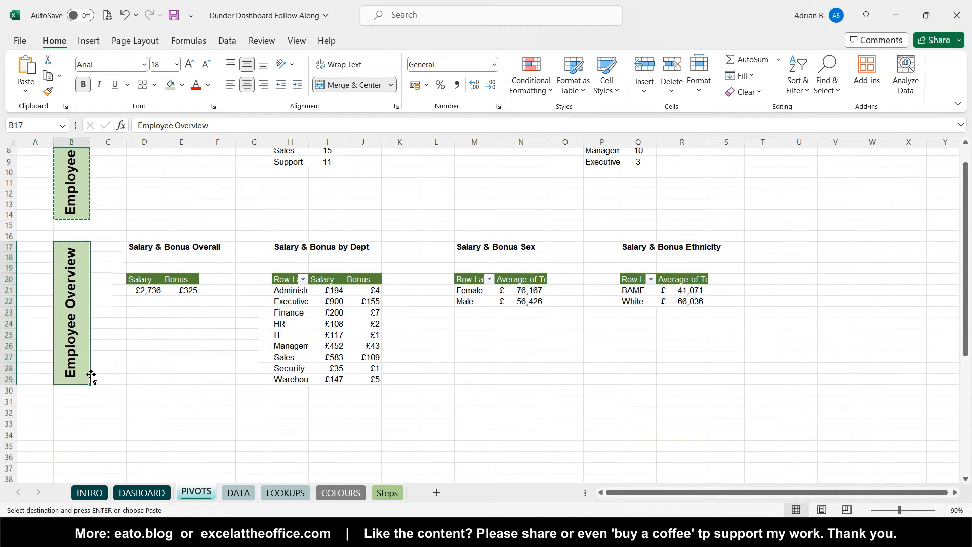
{"action": "double_click", "coordinate": [77, 325]}
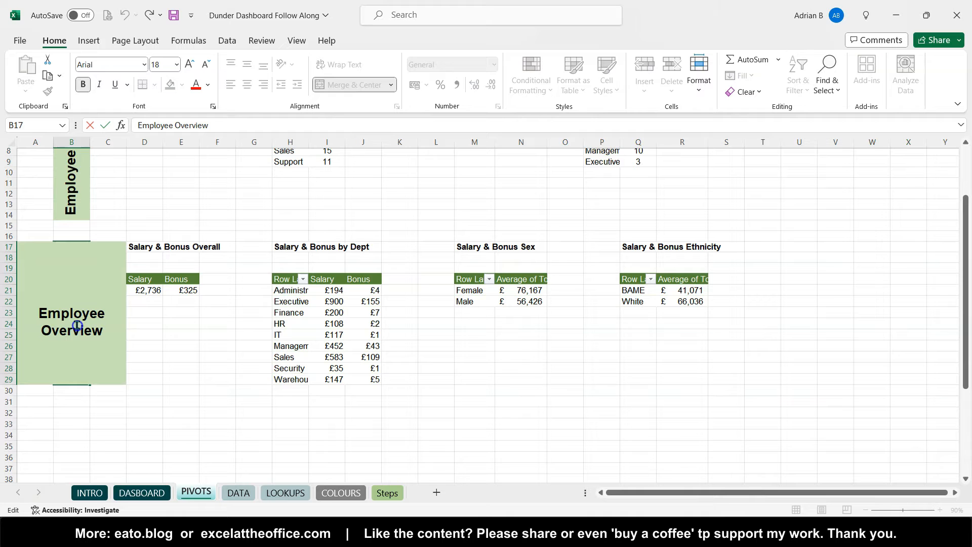
{"action": "triple_click", "coordinate": [77, 325]}
{"action": "type", "text": "Salary Info"}
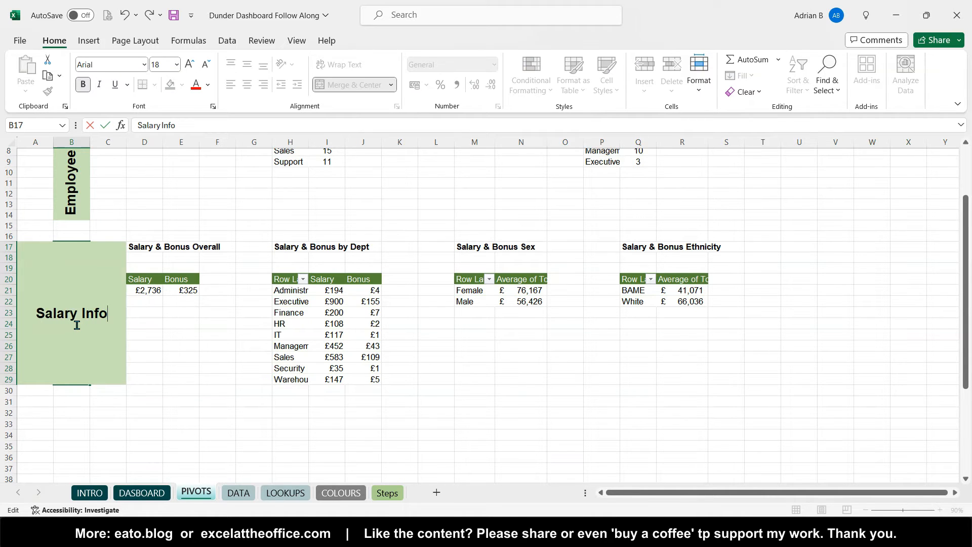
{"action": "key", "text": "Return"}
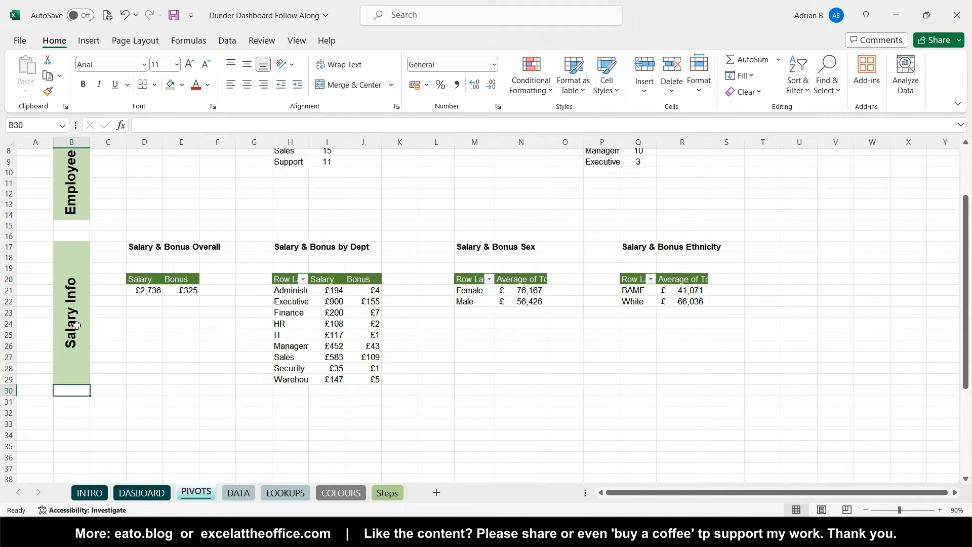
Step: Switch to the Dunder Dashboard and Database workbook and examine the Diversity Profile and Salary Gaps charts on its DASHBOARD sheet
{"action": "scroll", "coordinate": [103, 307], "scroll_direction": "up", "scroll_amount": 3}
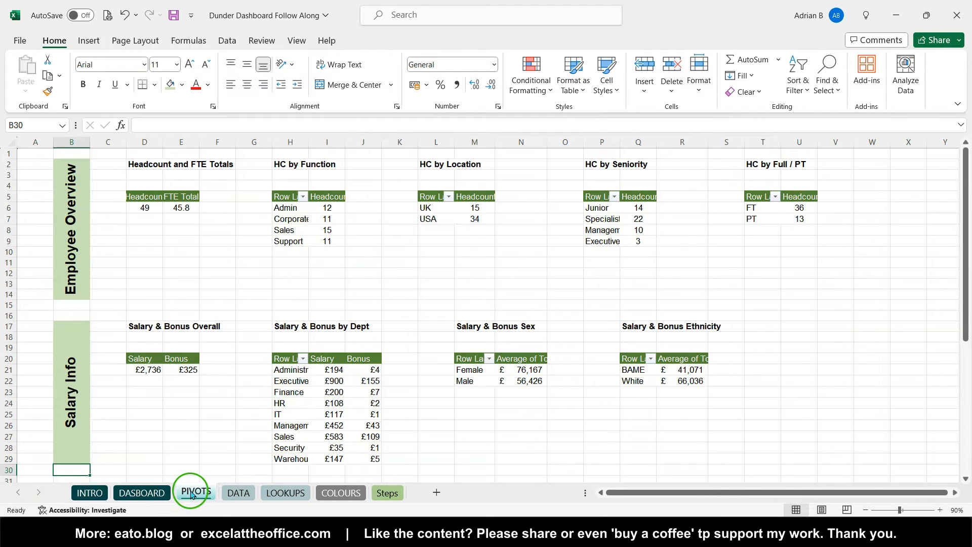
{"action": "scroll", "coordinate": [206, 381], "scroll_direction": "down", "scroll_amount": 1}
{"action": "scroll", "coordinate": [206, 381], "scroll_direction": "up", "scroll_amount": 1}
{"action": "scroll", "coordinate": [207, 380], "scroll_direction": "down", "scroll_amount": 4}
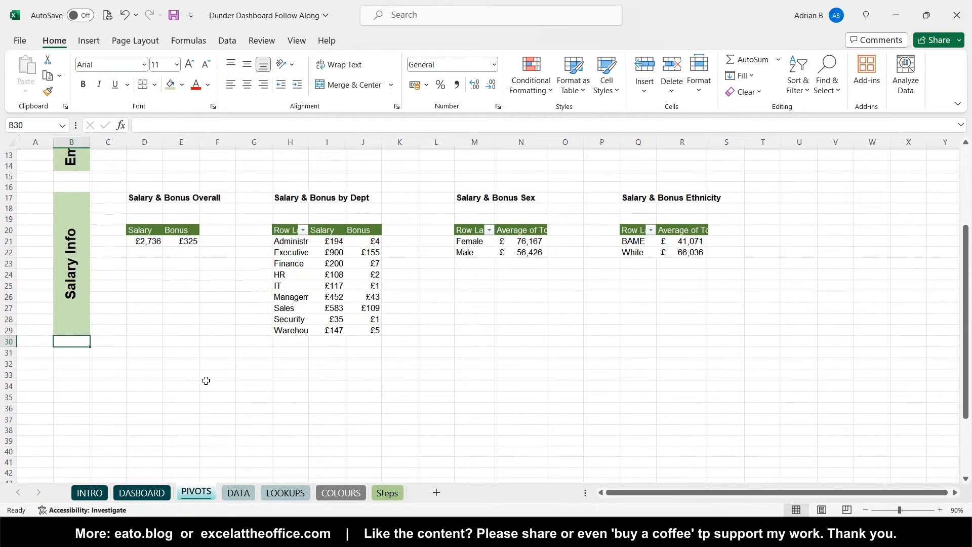
{"action": "scroll", "coordinate": [206, 380], "scroll_direction": "down", "scroll_amount": 1}
{"action": "scroll", "coordinate": [206, 381], "scroll_direction": "down", "scroll_amount": 1}
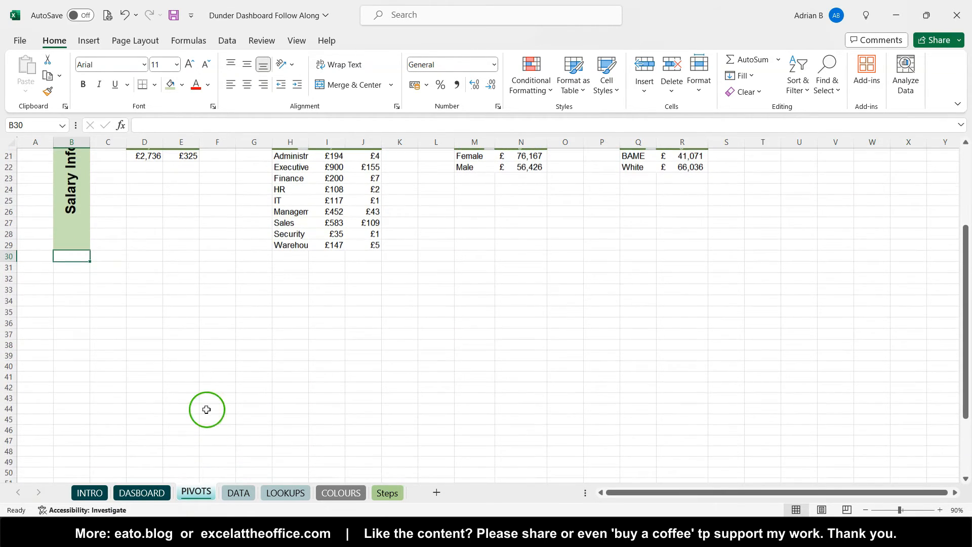
{"action": "mouse_move", "coordinate": [220, 536]}
{"action": "left_click", "coordinate": [273, 468]}
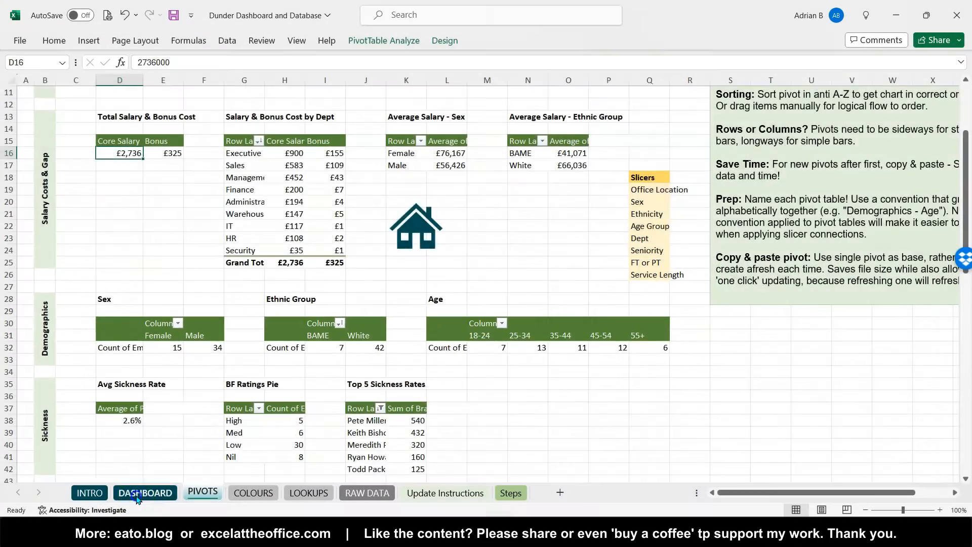
{"action": "left_click", "coordinate": [137, 499]}
{"action": "scroll", "coordinate": [486, 354], "scroll_direction": "down", "scroll_amount": 15}
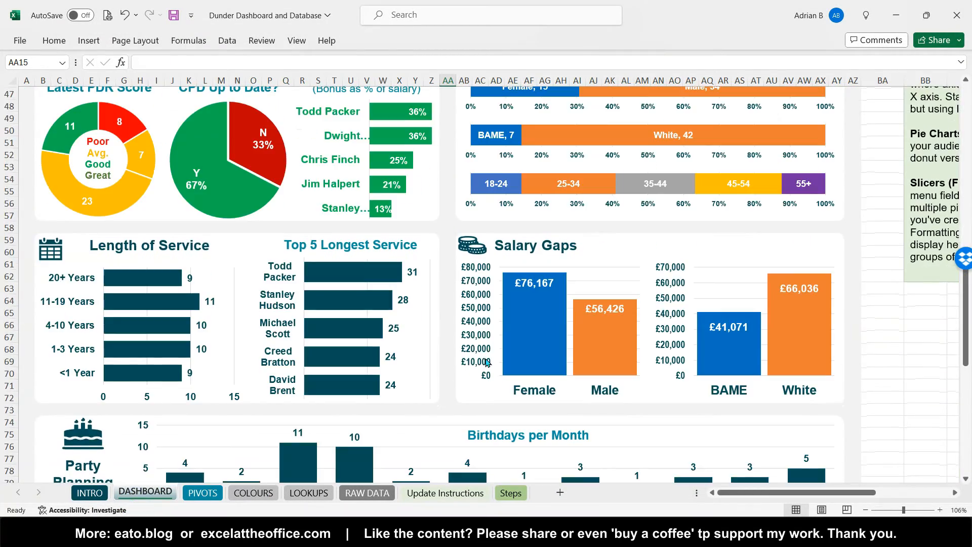
{"action": "scroll", "coordinate": [507, 303], "scroll_direction": "up", "scroll_amount": 4}
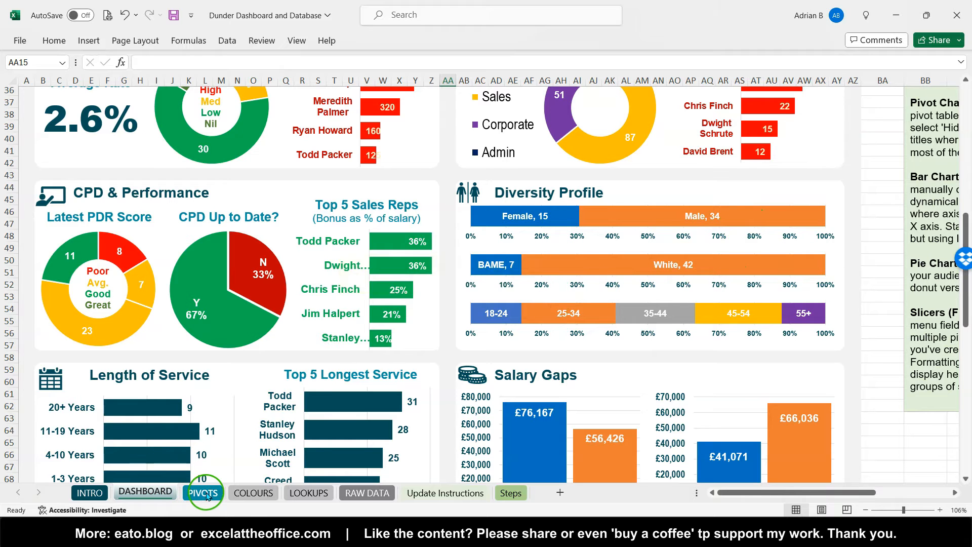
Step: View the Demographics pivot tables on the PIVOTS sheet of the Dunder Dashboard and Database workbook
{"action": "mouse_move", "coordinate": [226, 537]}
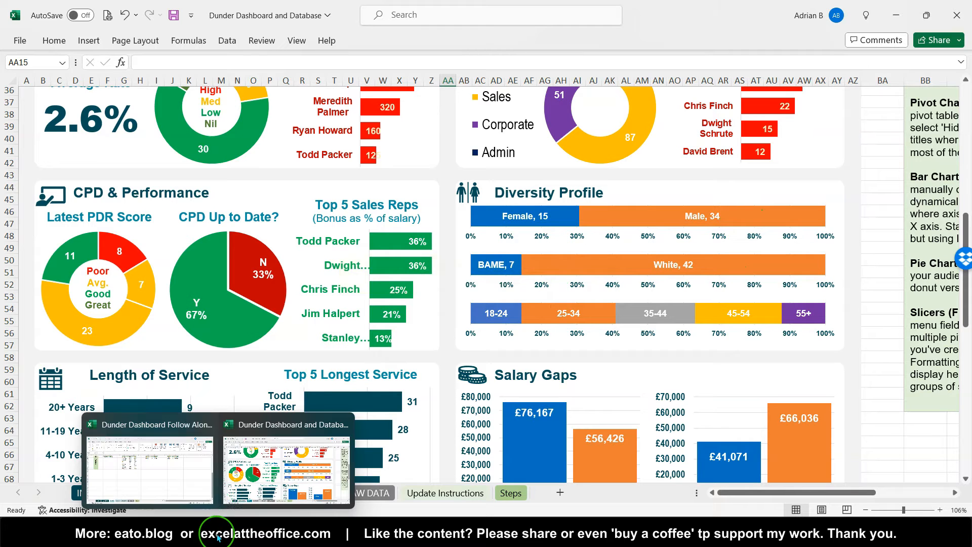
{"action": "left_click", "coordinate": [180, 479]}
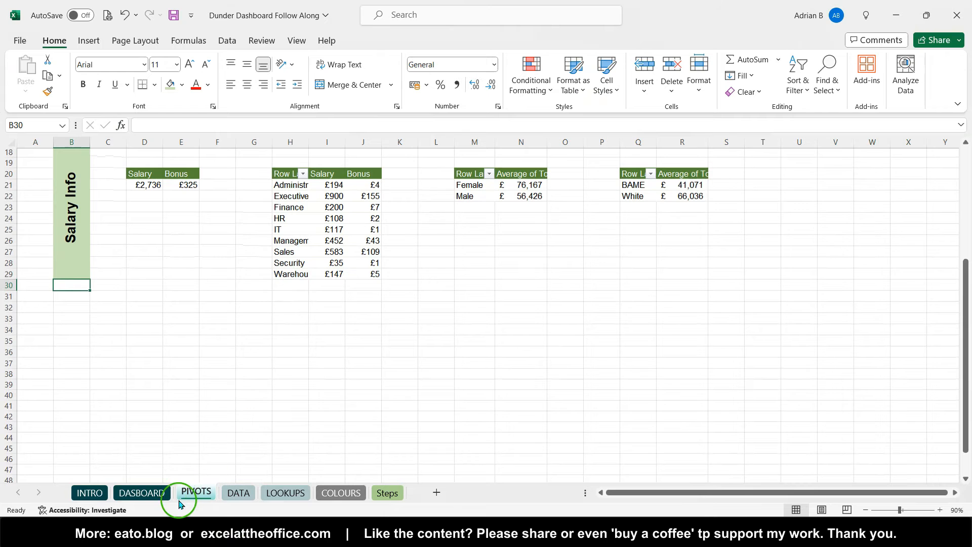
{"action": "mouse_move", "coordinate": [211, 536]}
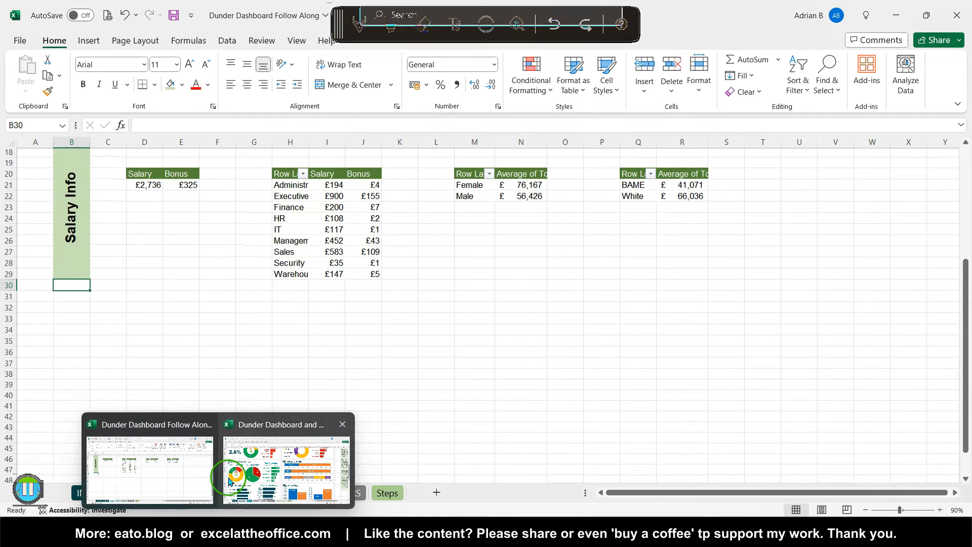
{"action": "left_click", "coordinate": [284, 468]}
{"action": "left_click", "coordinate": [202, 492]}
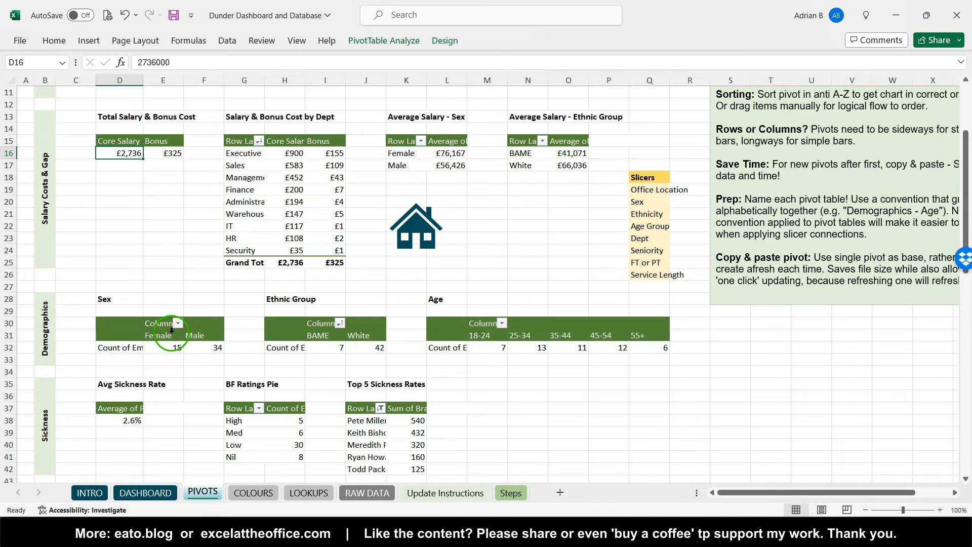
Step: Examine the column layout of the Sex pivot table in the Demographics section
{"action": "left_click_drag", "start_coordinate": [172, 331], "coordinate": [208, 335]}
{"action": "left_click", "coordinate": [97, 346]}
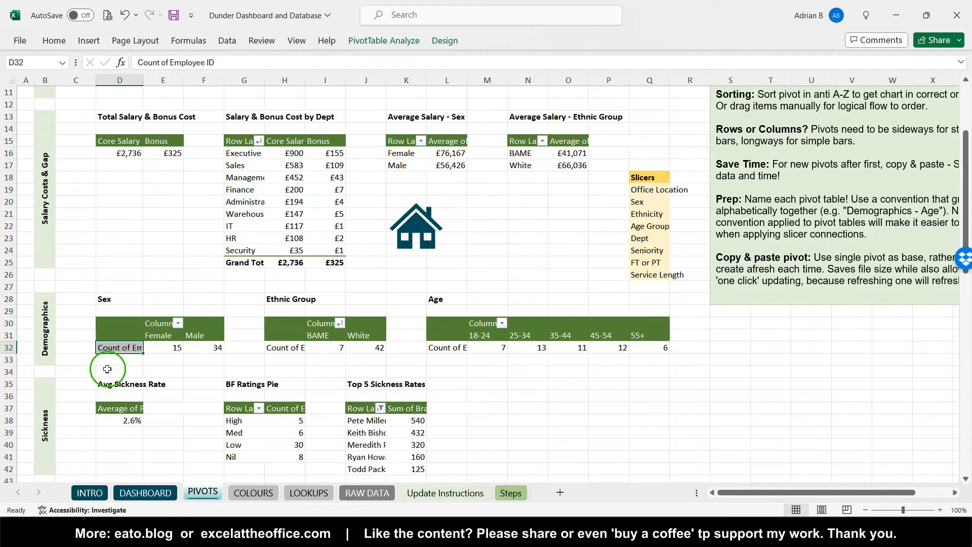
{"action": "left_click_drag", "start_coordinate": [104, 359], "coordinate": [115, 348]}
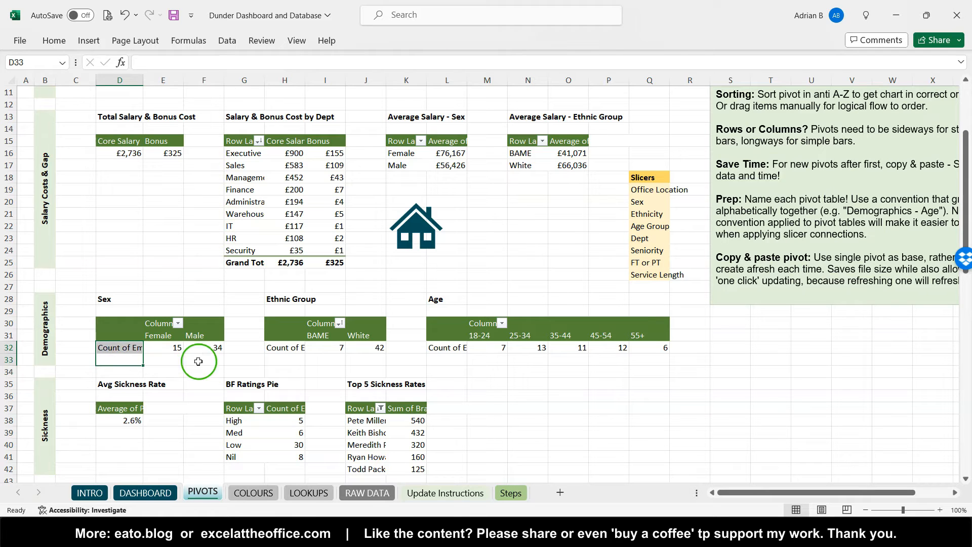
{"action": "left_click", "coordinate": [180, 351]}
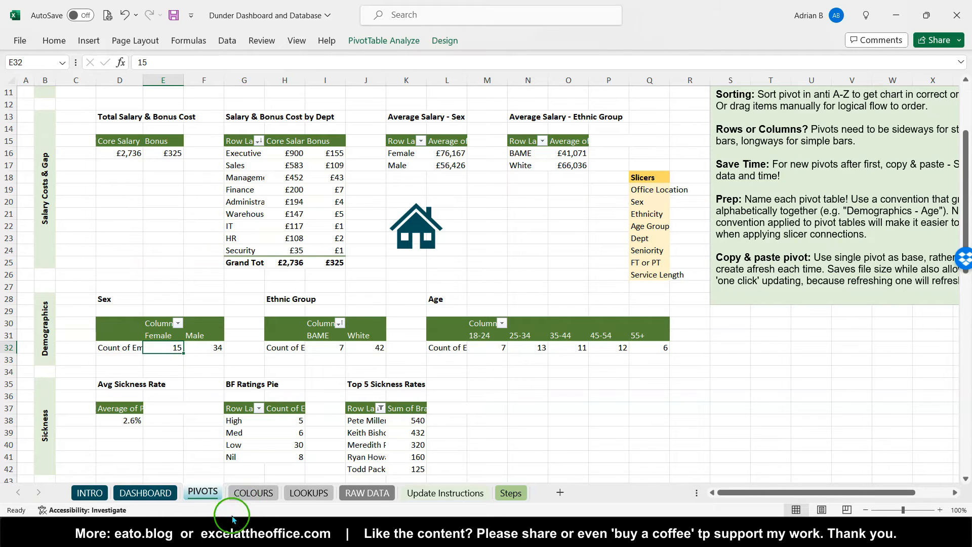
Step: Switch back to the Dunder Dashboard Follow Along workbook and go to the Employee Overview pivot tables
{"action": "mouse_move", "coordinate": [235, 527]}
{"action": "left_click", "coordinate": [157, 467]}
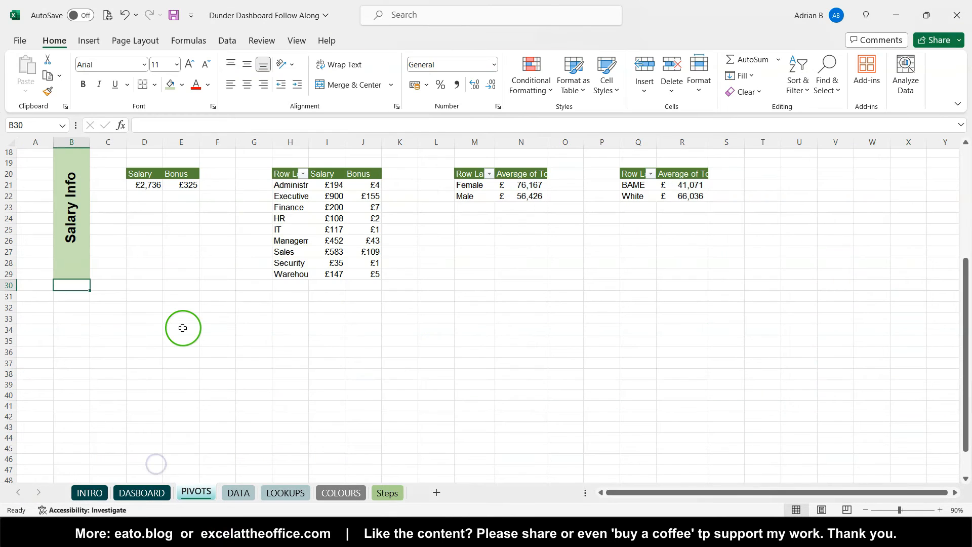
{"action": "scroll", "coordinate": [182, 328], "scroll_direction": "up", "scroll_amount": 2}
{"action": "scroll", "coordinate": [182, 328], "scroll_direction": "up", "scroll_amount": 2}
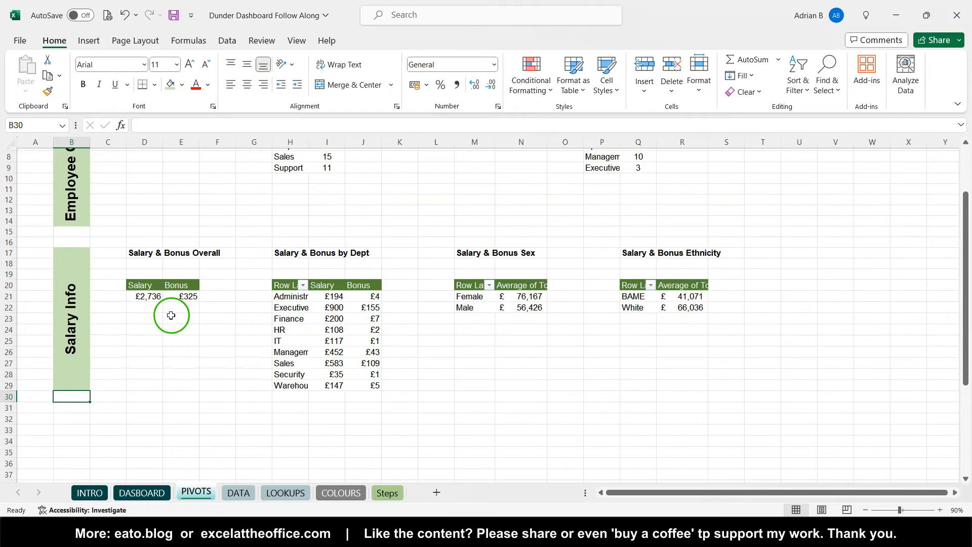
{"action": "scroll", "coordinate": [208, 299], "scroll_direction": "up", "scroll_amount": 3}
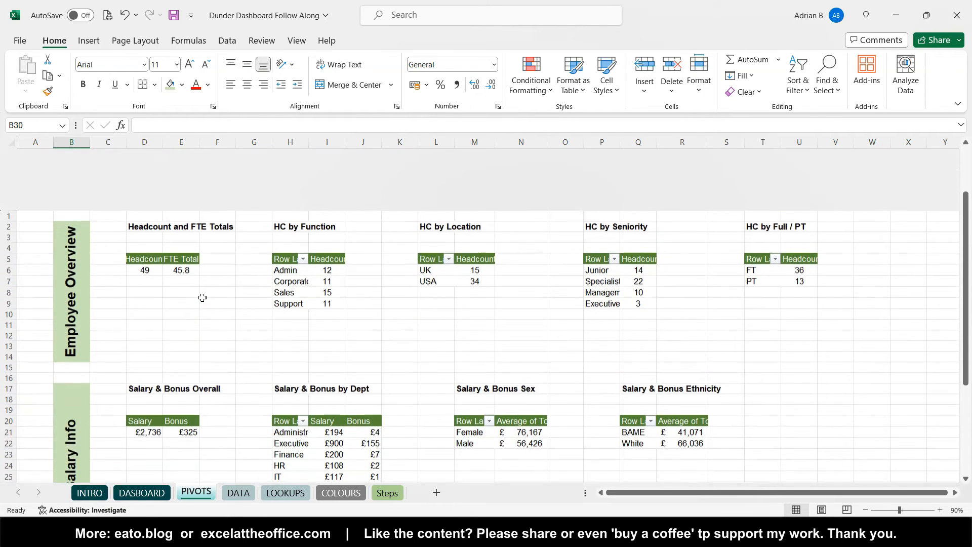
{"action": "left_click_drag", "start_coordinate": [429, 185], "coordinate": [468, 214]}
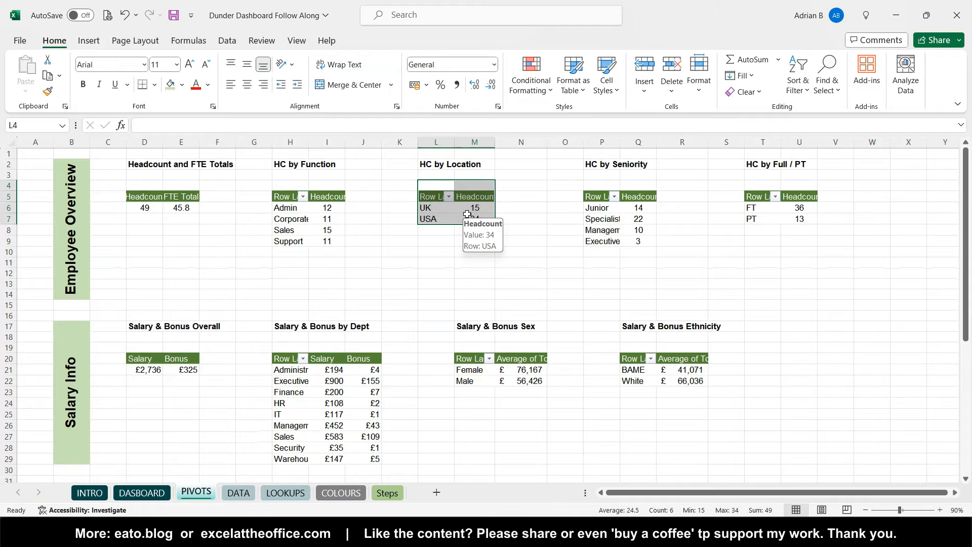
{"action": "key", "text": "ctrl+c"}
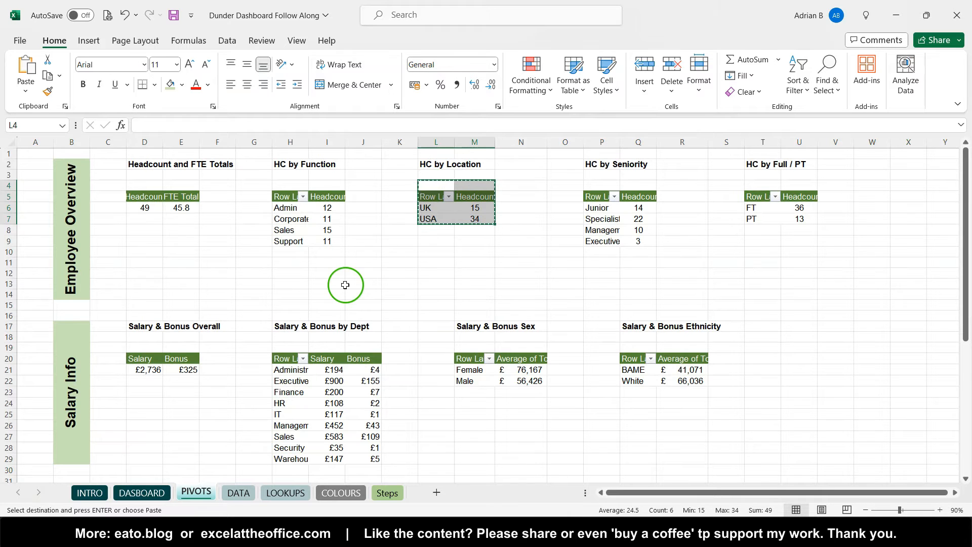
{"action": "scroll", "coordinate": [345, 285], "scroll_direction": "down", "scroll_amount": 5}
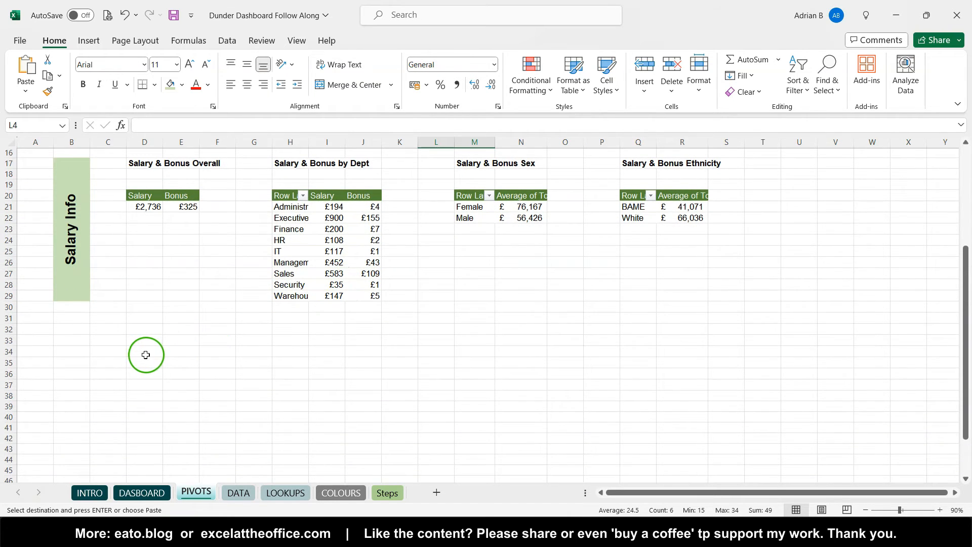
{"action": "scroll", "coordinate": [147, 353], "scroll_direction": "up", "scroll_amount": 5}
Step: Copy the HC by Location heading and its pivot table from L2:M8 to D33, below the salary pivots
{"action": "left_click_drag", "start_coordinate": [433, 164], "coordinate": [479, 226]}
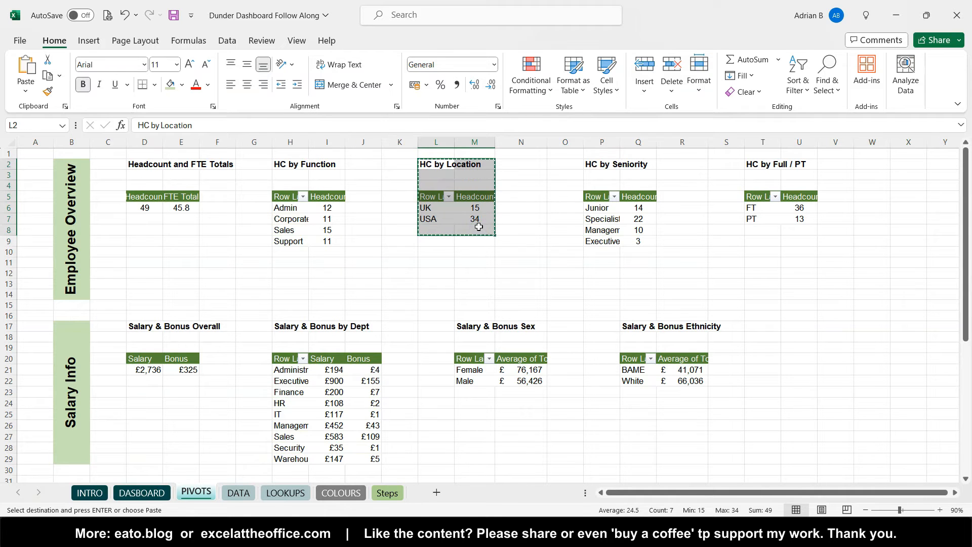
{"action": "scroll", "coordinate": [321, 302], "scroll_direction": "down", "scroll_amount": 7}
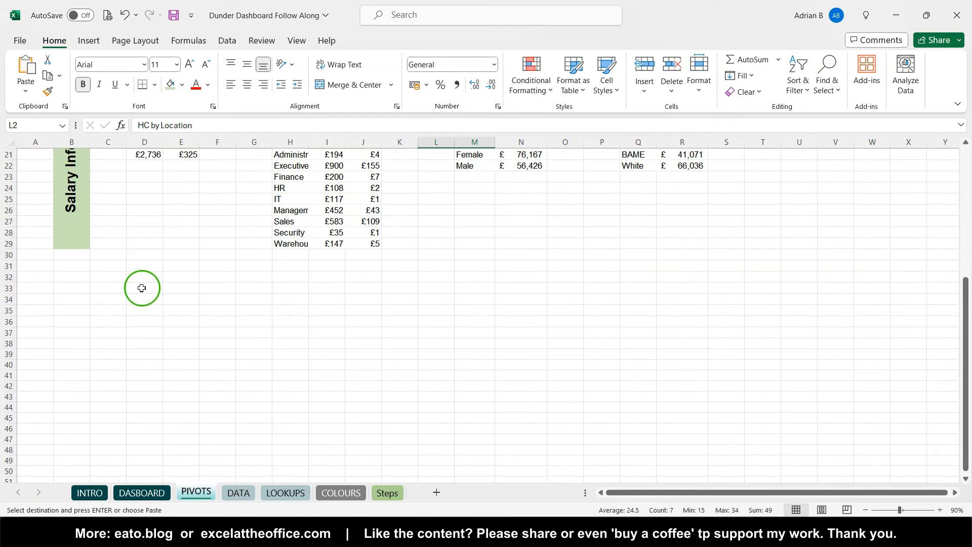
{"action": "left_click", "coordinate": [142, 288]}
{"action": "key", "text": "ctrl+v"}
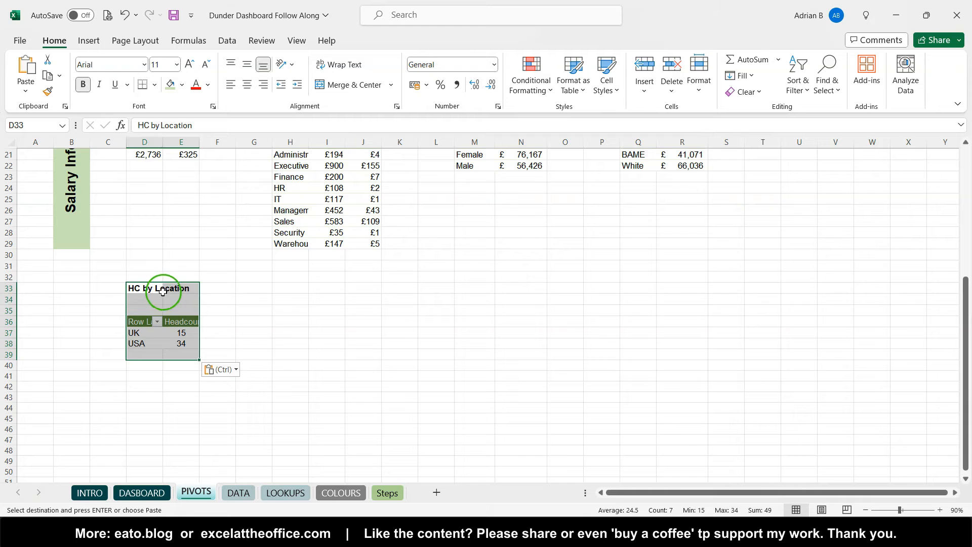
Step: Change the copied heading in D33 to "HC by Sex"
{"action": "left_click", "coordinate": [135, 290]}
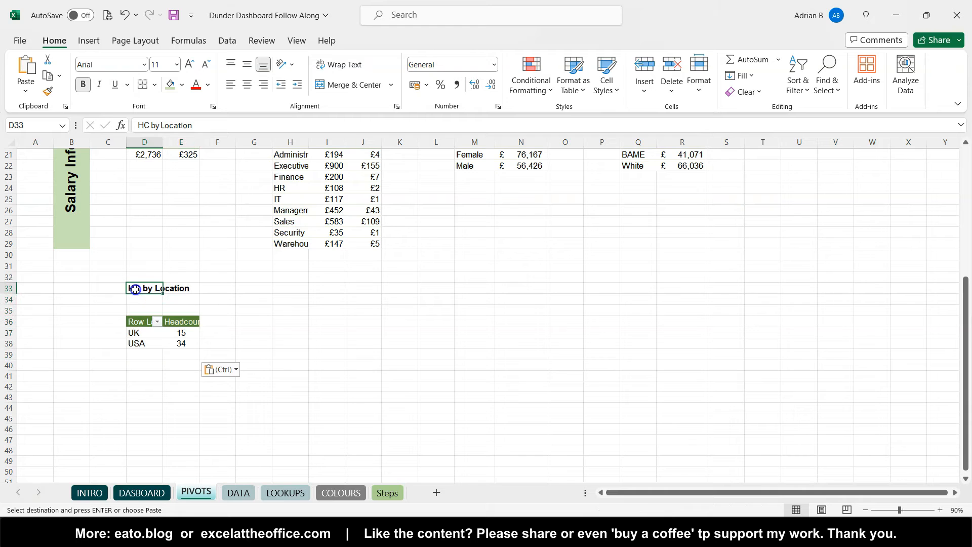
{"action": "double_click", "coordinate": [182, 124]}
{"action": "type", "text": "Sex"}
{"action": "key", "text": "Return"}
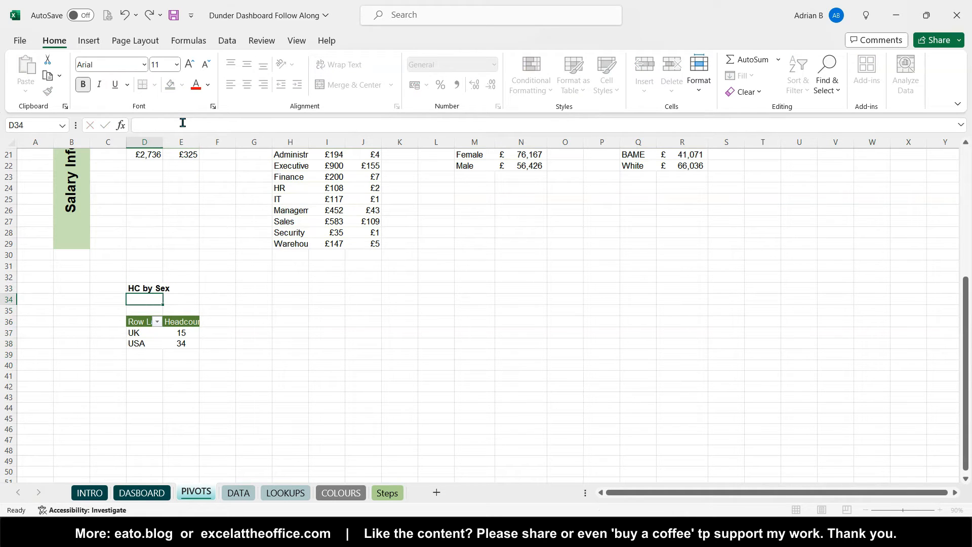
Step: Remove Office Location from the copied pivot table and add Sex as its column field
{"action": "left_click", "coordinate": [144, 344]}
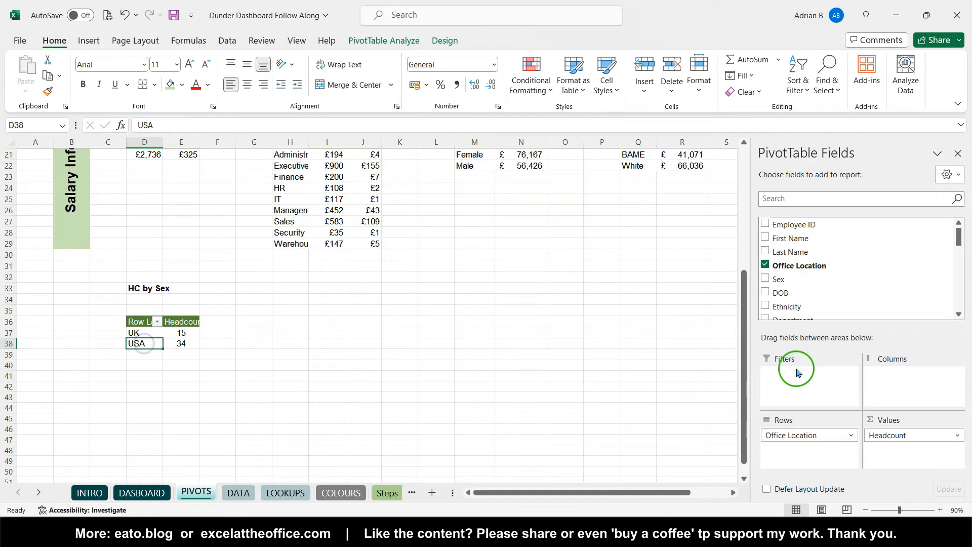
{"action": "left_click", "coordinate": [765, 265]}
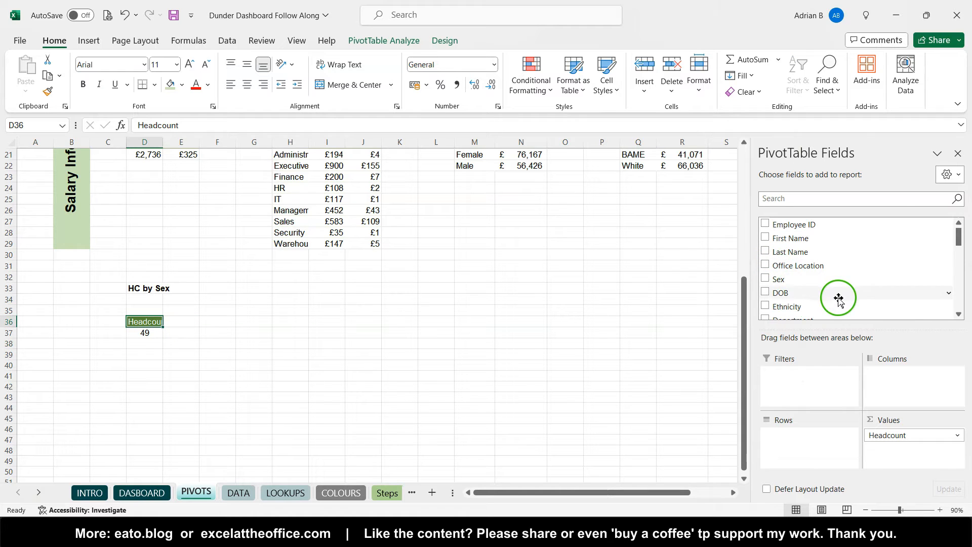
{"action": "left_click_drag", "start_coordinate": [793, 283], "coordinate": [907, 379]}
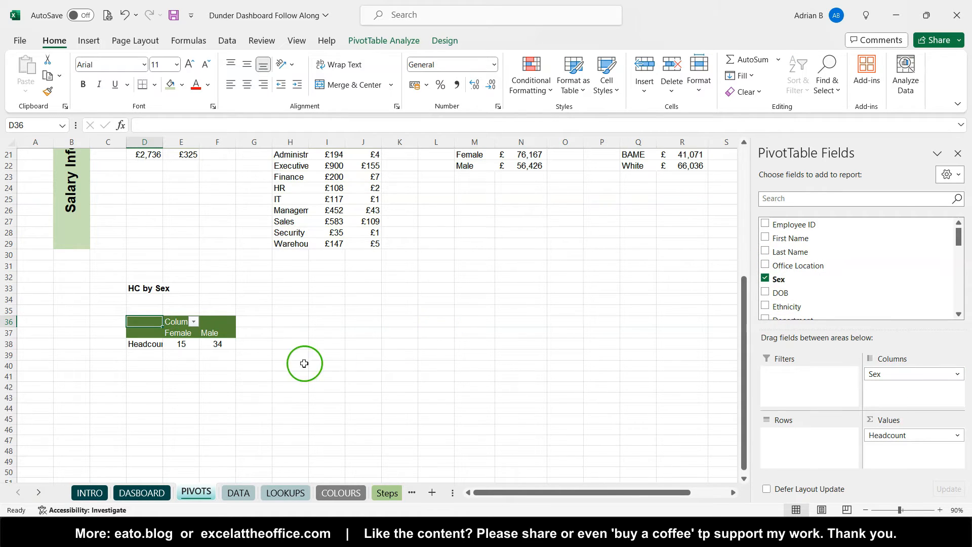
Step: Compare the demographics pivots in the Dunder Dashboard and Database workbook with the new pivot, and return to the Follow Along workbook
{"action": "mouse_move", "coordinate": [210, 537]}
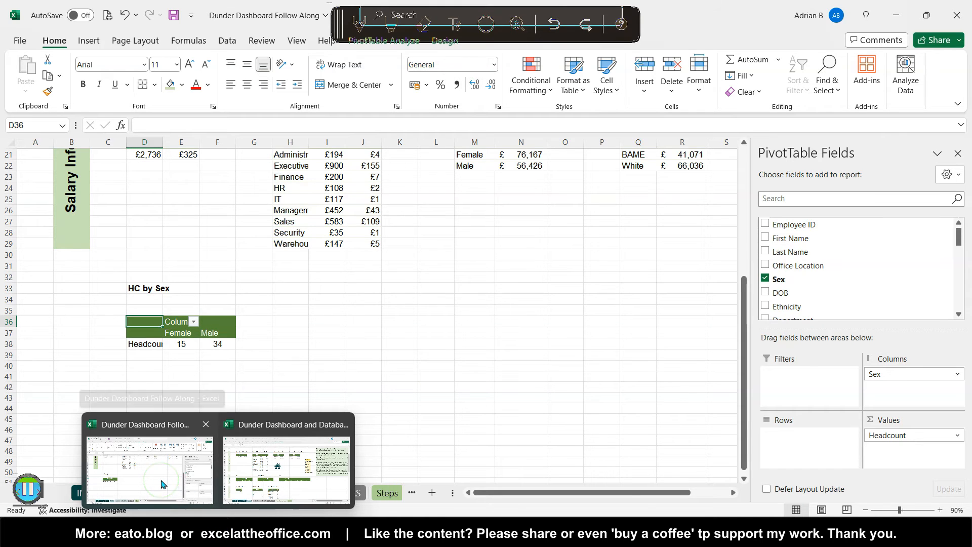
{"action": "left_click", "coordinate": [259, 466]}
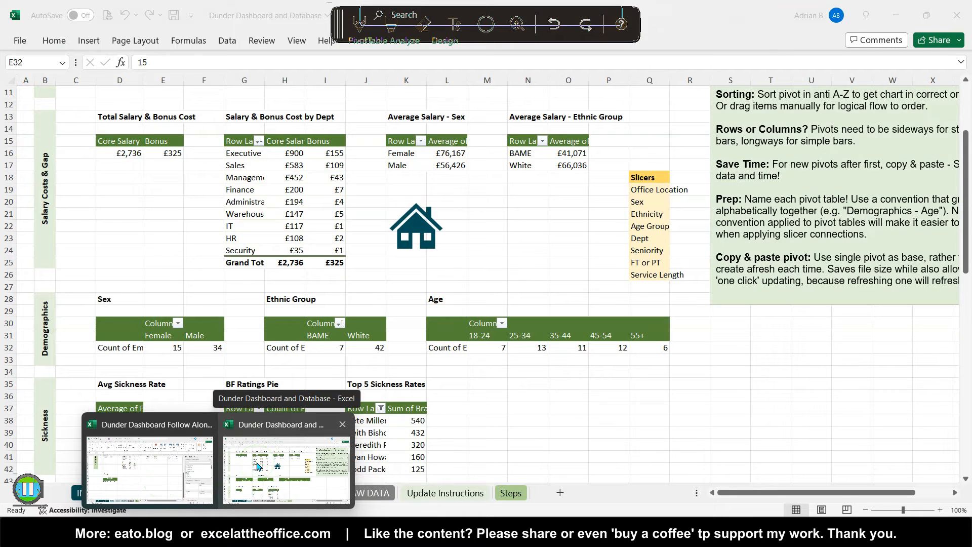
{"action": "left_click", "coordinate": [183, 474]}
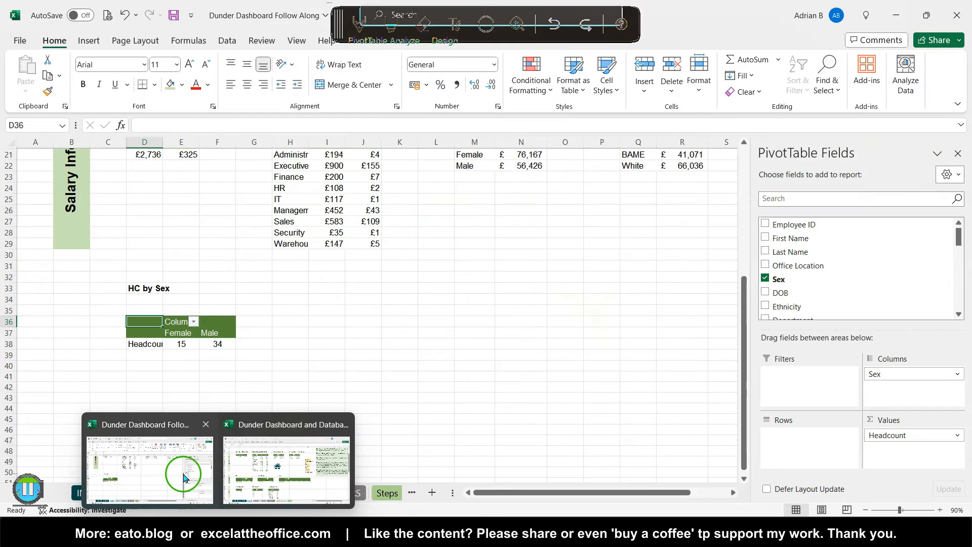
Step: Copy the HC by Sex heading and pivot table in D33:F38 as the base for the ethnicity and age pivots
{"action": "left_click_drag", "start_coordinate": [144, 287], "coordinate": [224, 346]}
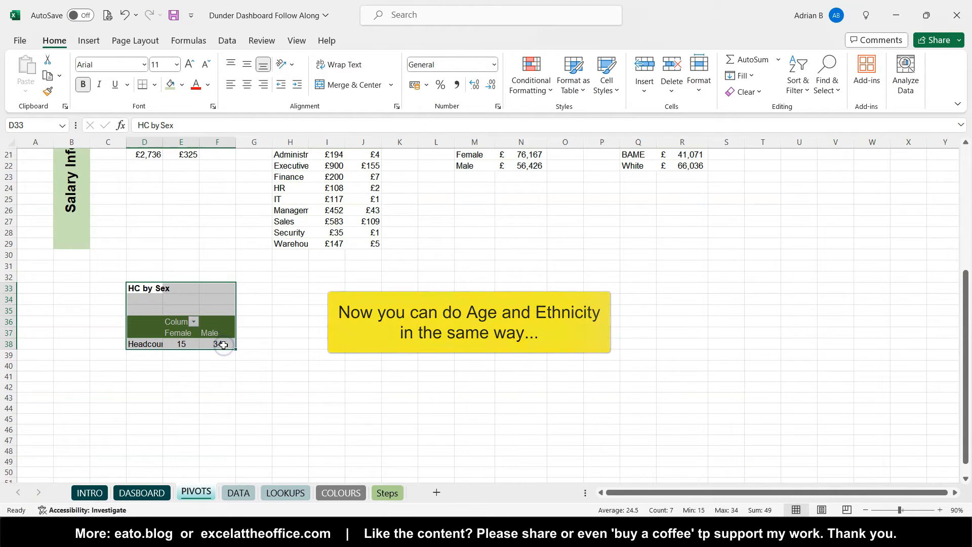
{"action": "key", "text": "ctrl+c"}
{"action": "left_click", "coordinate": [323, 368]}
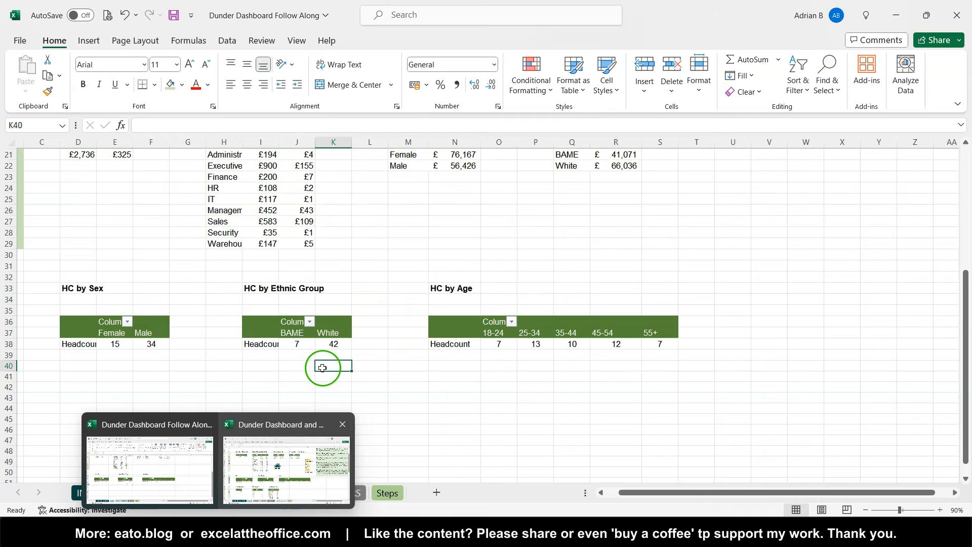
Step: Examine the age group columns of the HC by Age pivot table
{"action": "scroll", "coordinate": [349, 330], "scroll_direction": "left", "scroll_amount": 1}
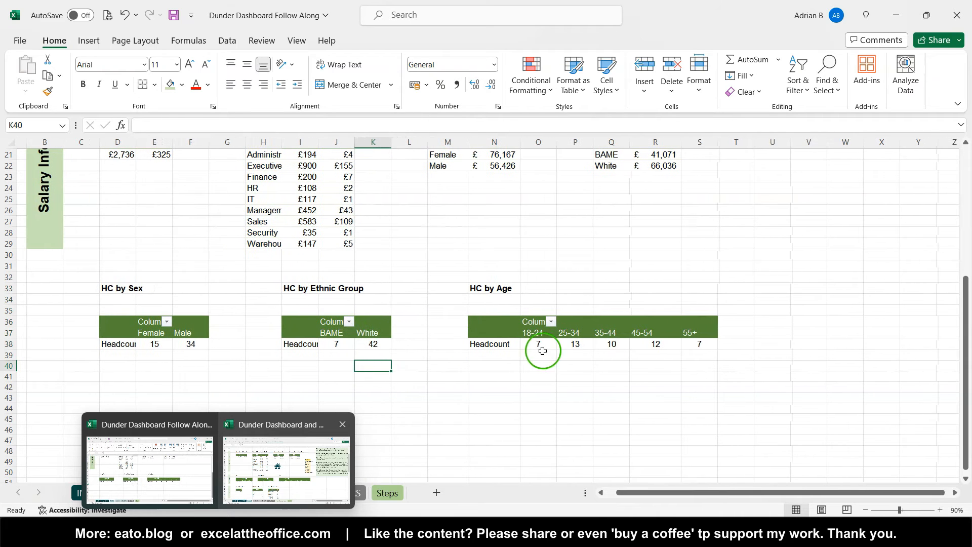
{"action": "left_click", "coordinate": [540, 333]}
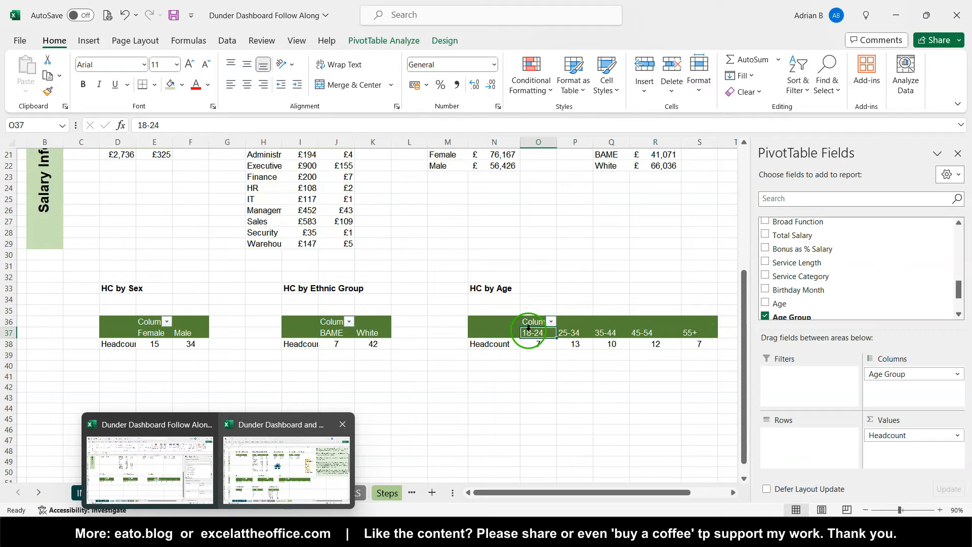
{"action": "left_click", "coordinate": [640, 337]}
{"action": "scroll", "coordinate": [643, 339], "scroll_direction": "left", "scroll_amount": 1}
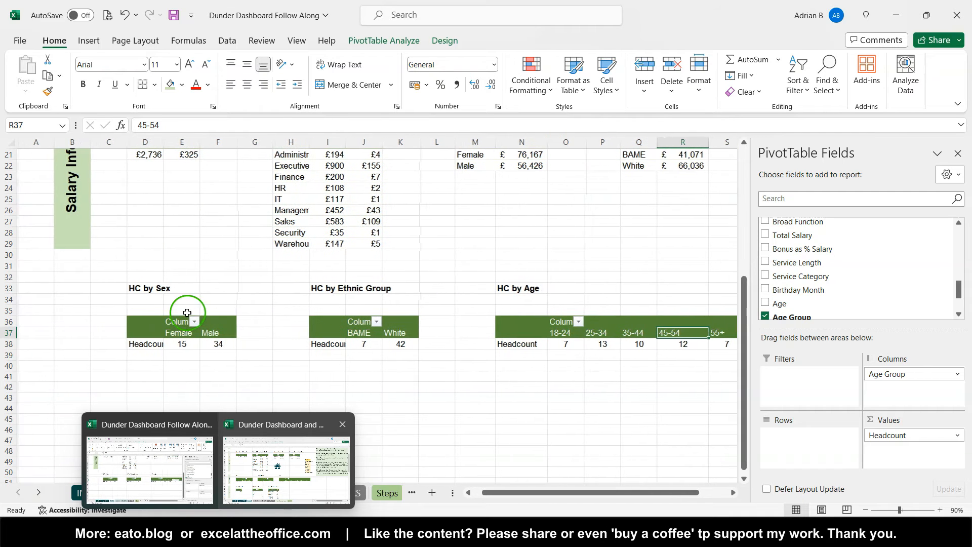
Step: Merge and center B32:B41 beside the headcount demographic pivots and rotate its text up
{"action": "left_click", "coordinate": [70, 228]}
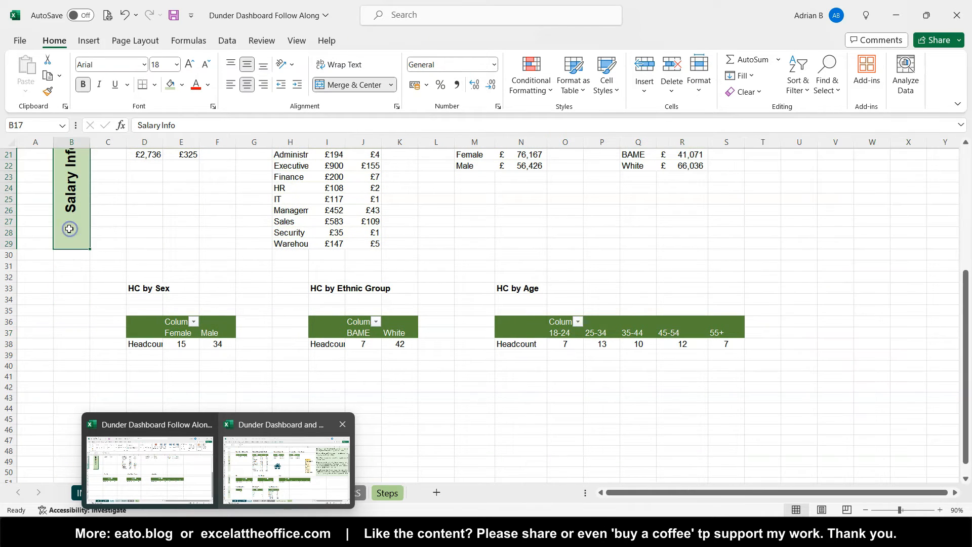
{"action": "left_click_drag", "start_coordinate": [77, 278], "coordinate": [70, 373]}
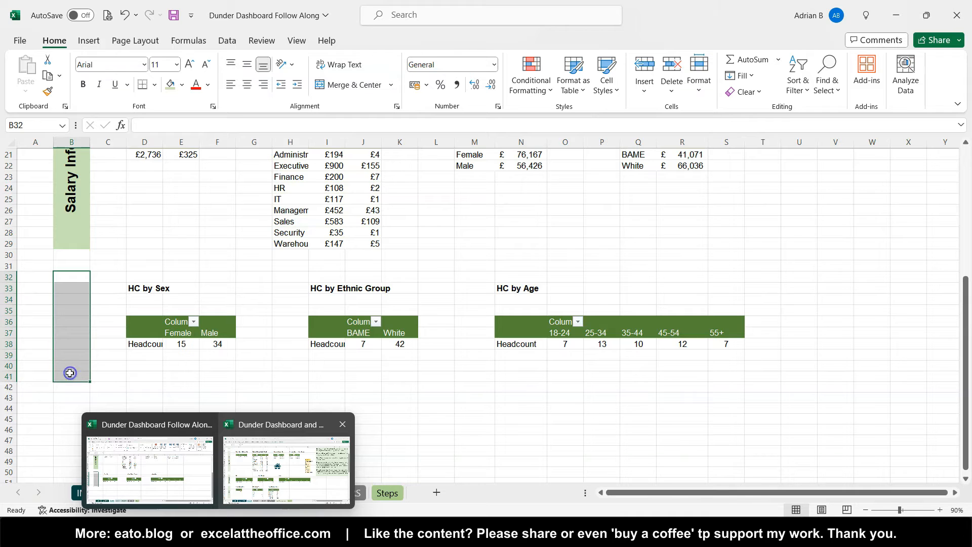
{"action": "left_click", "coordinate": [341, 90]}
{"action": "left_click", "coordinate": [286, 64]}
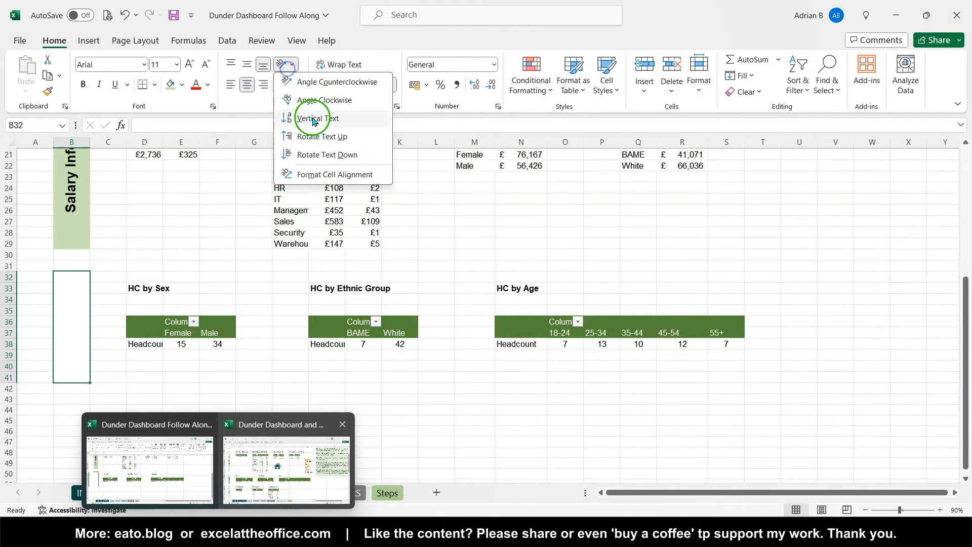
{"action": "left_click", "coordinate": [326, 140]}
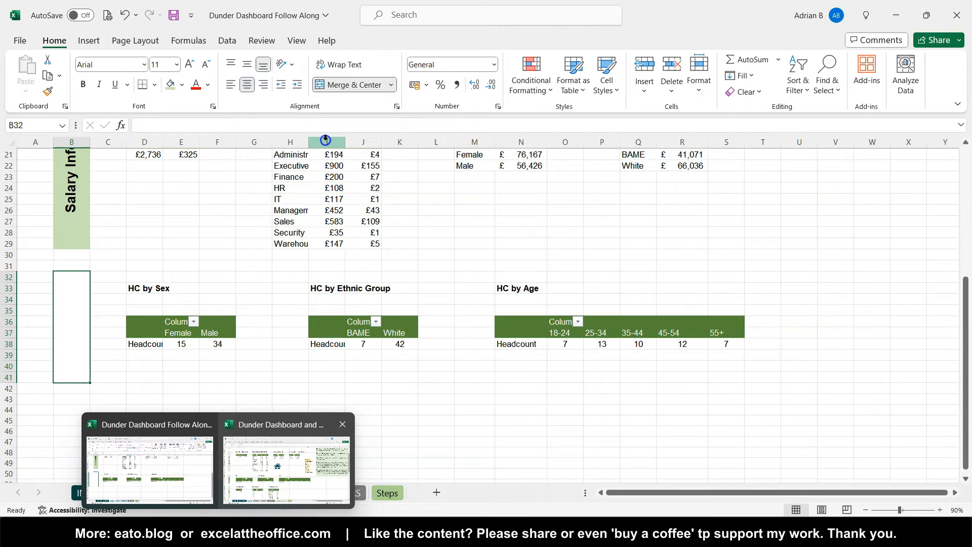
Step: Enter "Demography" as the section label in the merged cell B32
{"action": "type", "text": "Demo"}
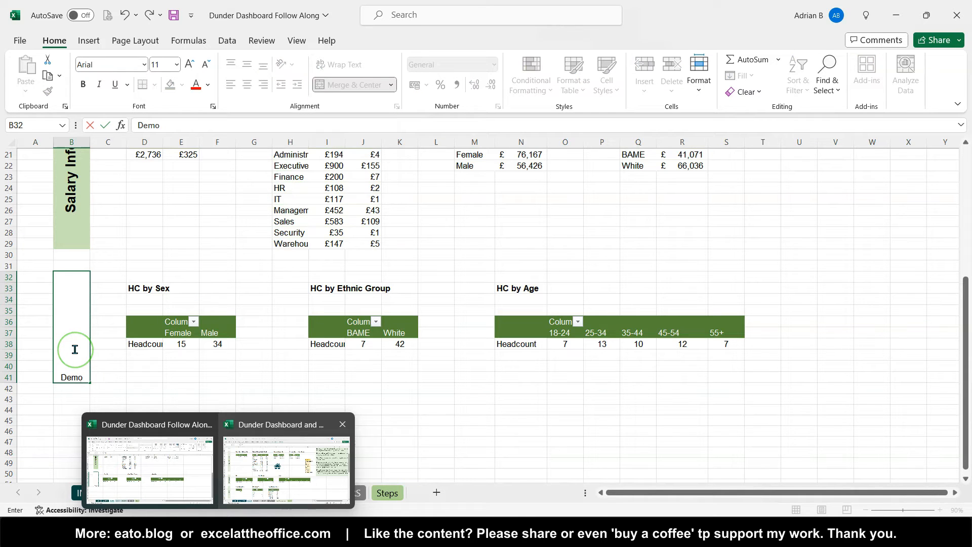
{"action": "type", "text": "graphy"}
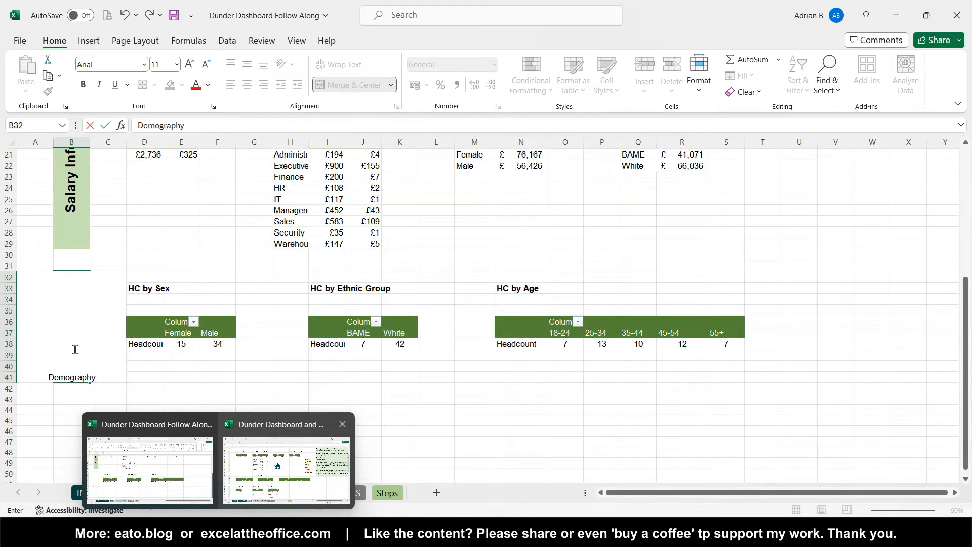
{"action": "key", "text": "Return"}
Step: Format the Demography label as 20-point bold text with a light green fill and middle alignment
{"action": "left_click", "coordinate": [74, 349]}
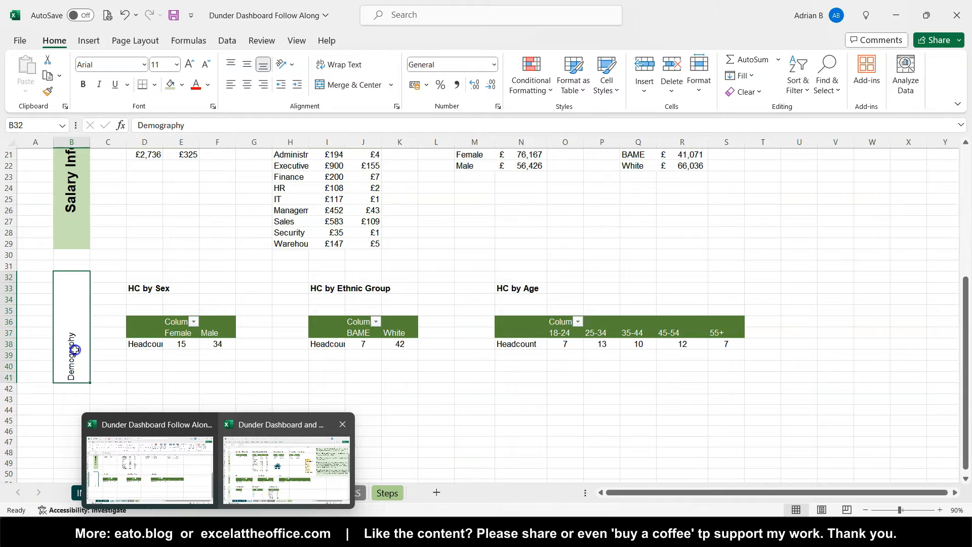
{"action": "left_click", "coordinate": [191, 65]}
{"action": "left_click", "coordinate": [191, 65]}
{"action": "left_click", "coordinate": [191, 65]}
{"action": "left_click", "coordinate": [191, 64]}
{"action": "left_click", "coordinate": [191, 65]}
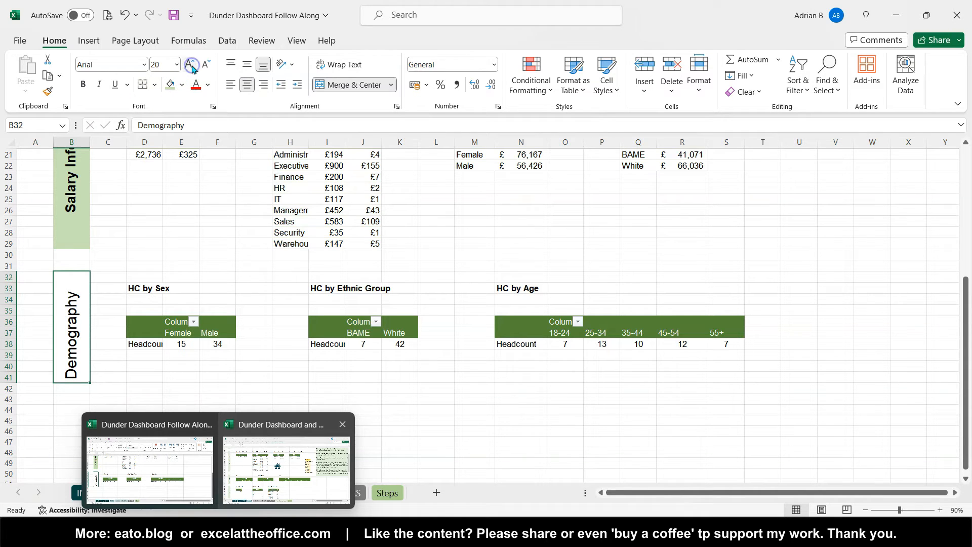
{"action": "left_click", "coordinate": [83, 85]}
{"action": "left_click", "coordinate": [169, 85]}
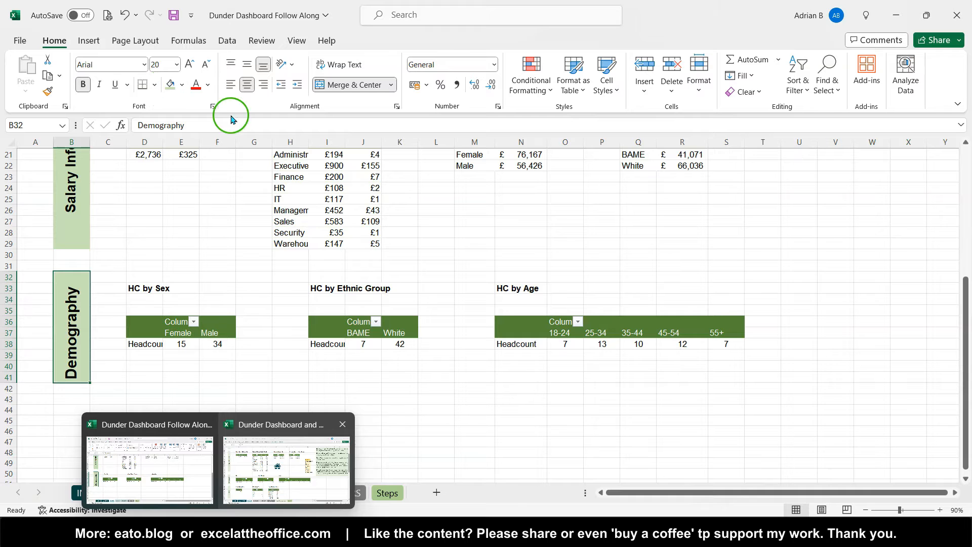
{"action": "left_click", "coordinate": [247, 64]}
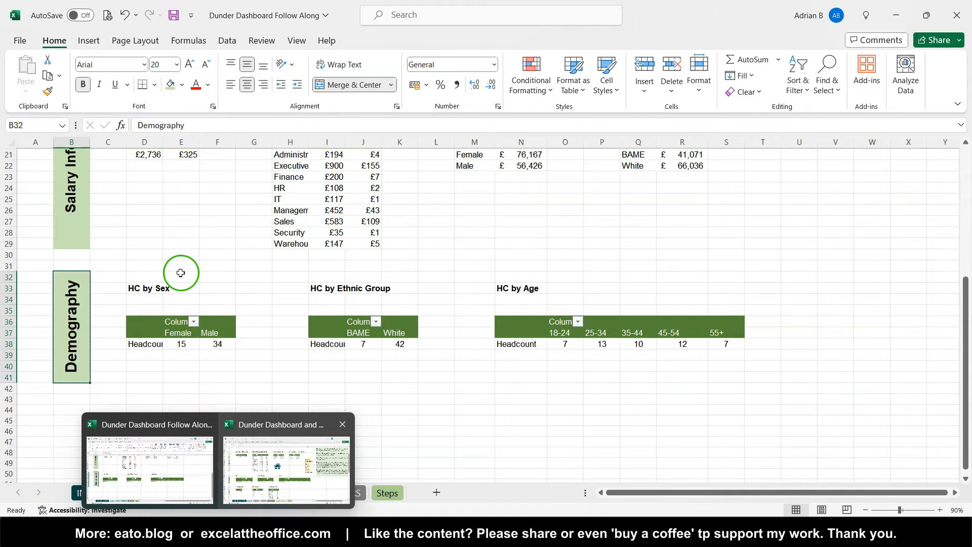
Step: Examine the Sickness pivots and the dashboard in the Dunder Dashboard and Database workbook, and return to the Dunder Dashboard Follow Along workbook
{"action": "left_click", "coordinate": [286, 467]}
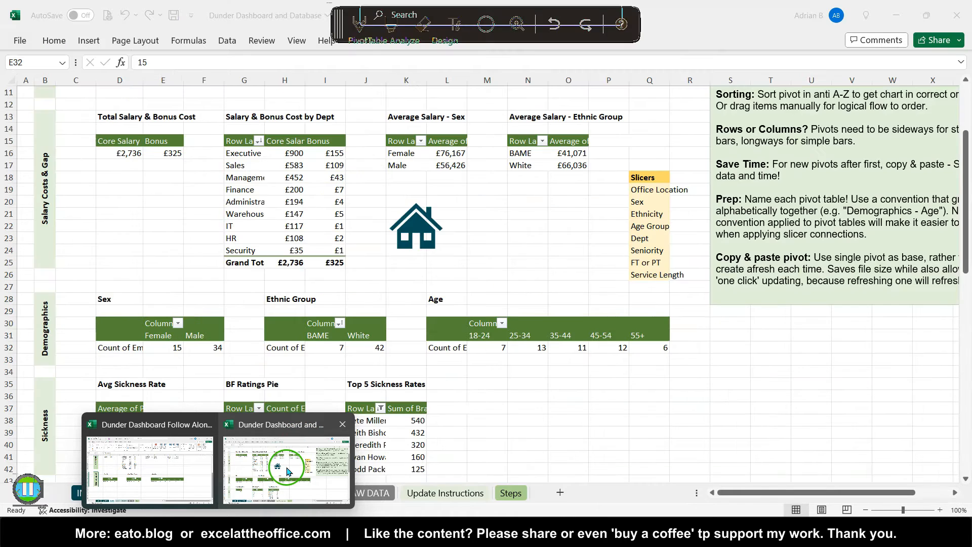
{"action": "scroll", "coordinate": [276, 367], "scroll_direction": "down", "scroll_amount": 7}
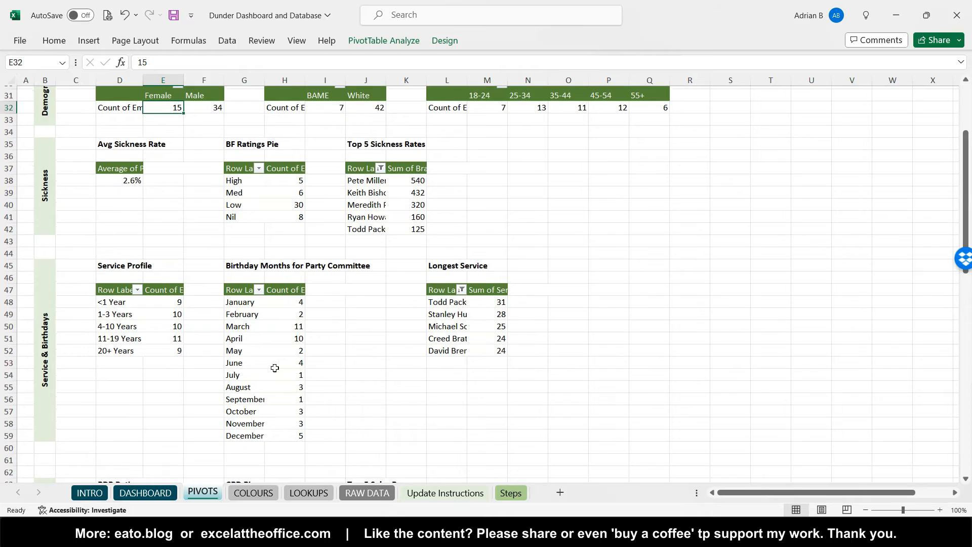
{"action": "scroll", "coordinate": [275, 367], "scroll_direction": "up", "scroll_amount": 2}
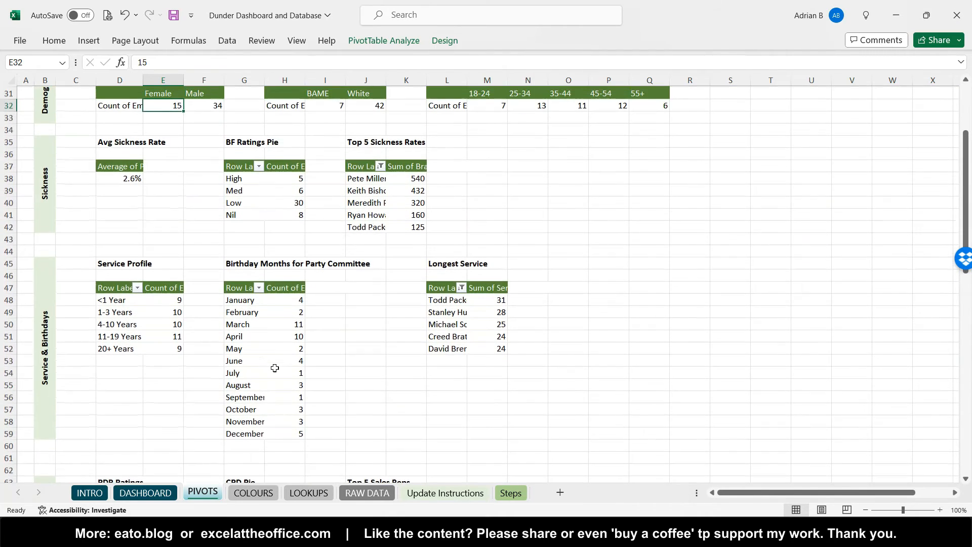
{"action": "scroll", "coordinate": [275, 367], "scroll_direction": "up", "scroll_amount": 2}
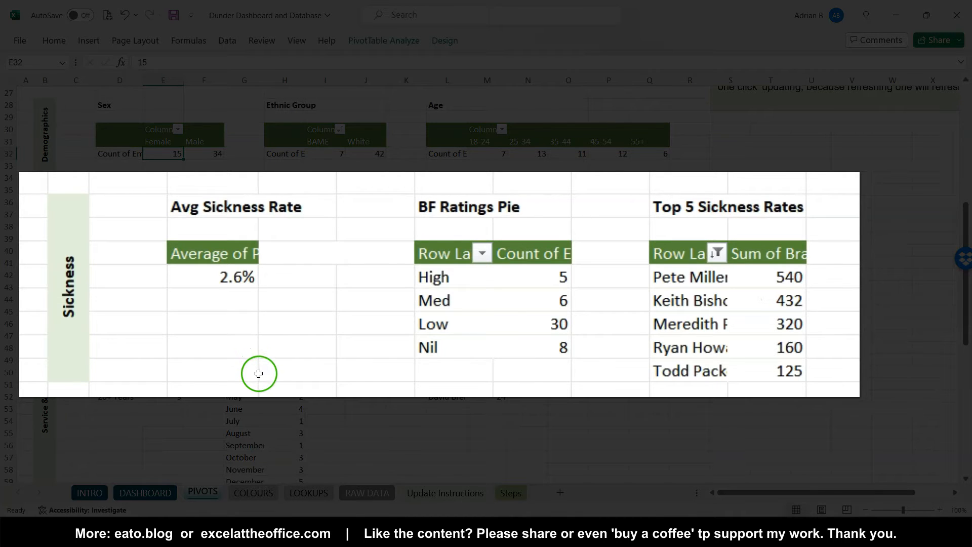
{"action": "left_click", "coordinate": [160, 490]}
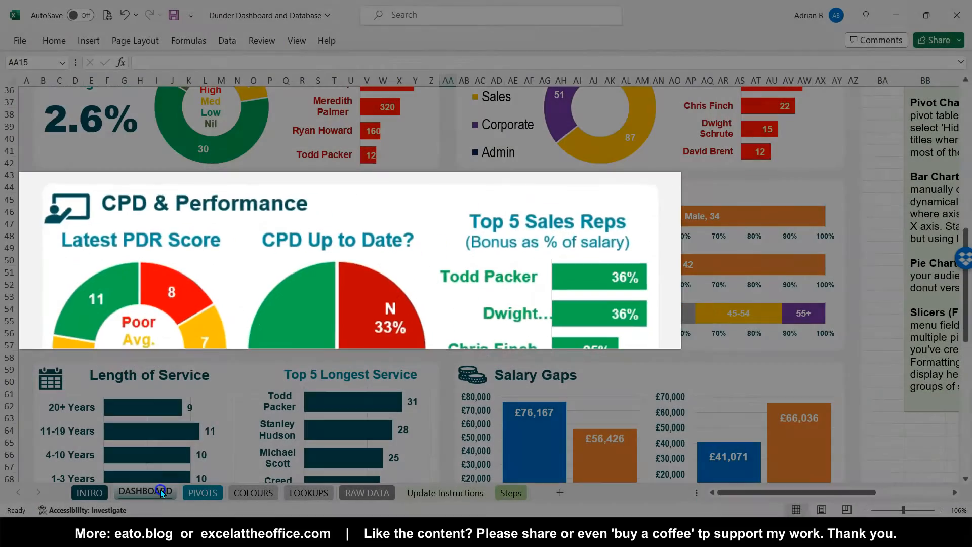
{"action": "left_click", "coordinate": [201, 489]}
{"action": "mouse_move", "coordinate": [225, 530]}
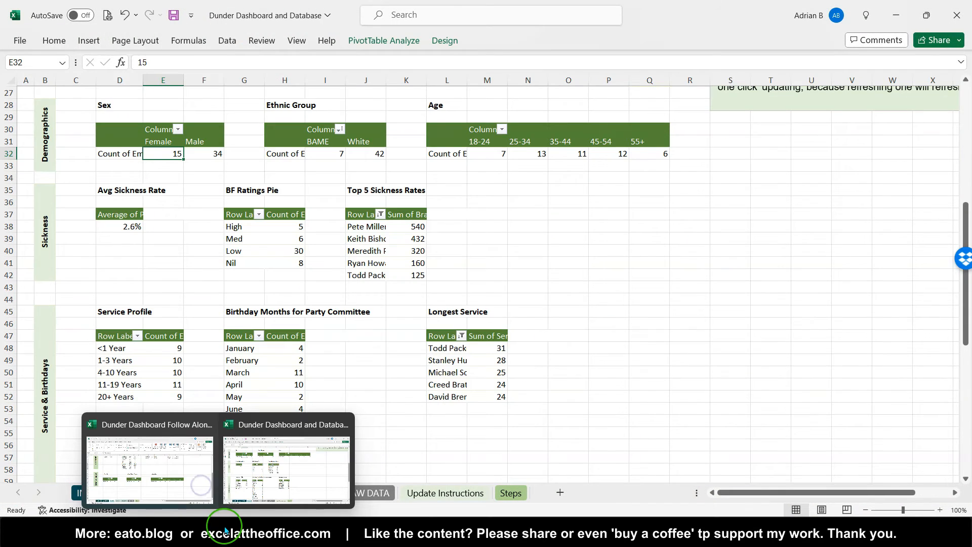
{"action": "left_click", "coordinate": [173, 481]}
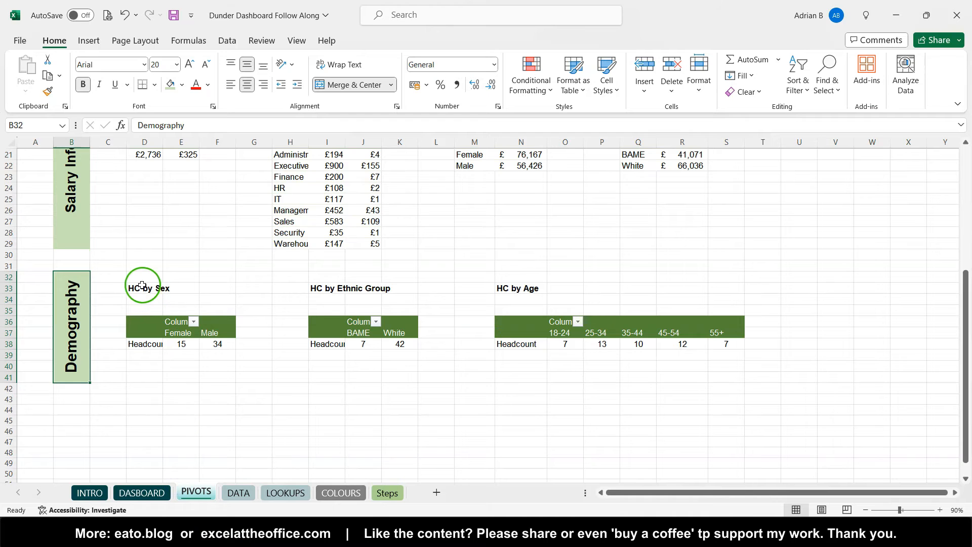
Step: Copy the HC by Function pivot with its title (H2:I9) and paste it at D44 below the Demography section
{"action": "scroll", "coordinate": [135, 286], "scroll_direction": "up", "scroll_amount": 7}
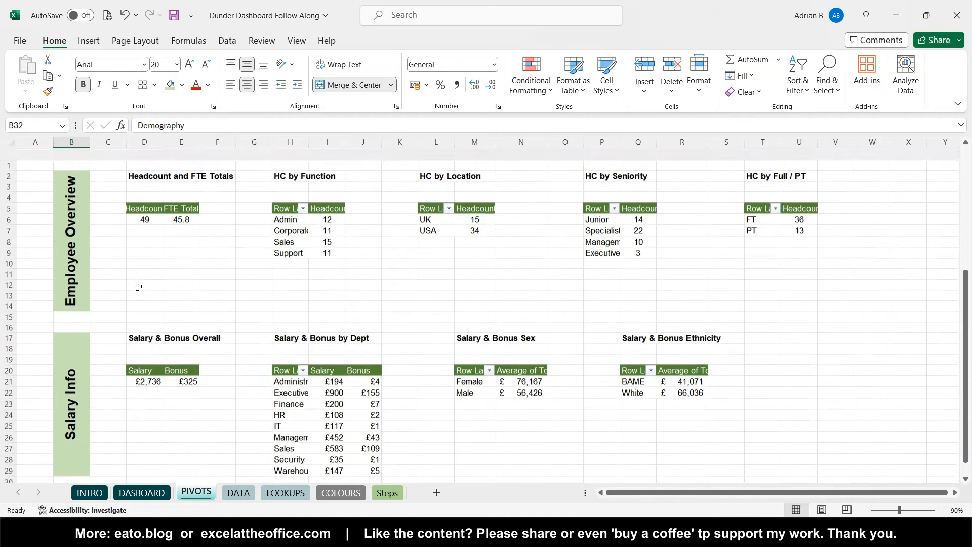
{"action": "left_click_drag", "start_coordinate": [287, 164], "coordinate": [335, 240]}
{"action": "key", "text": "ctrl+c"}
{"action": "scroll", "coordinate": [284, 259], "scroll_direction": "down", "scroll_amount": 10}
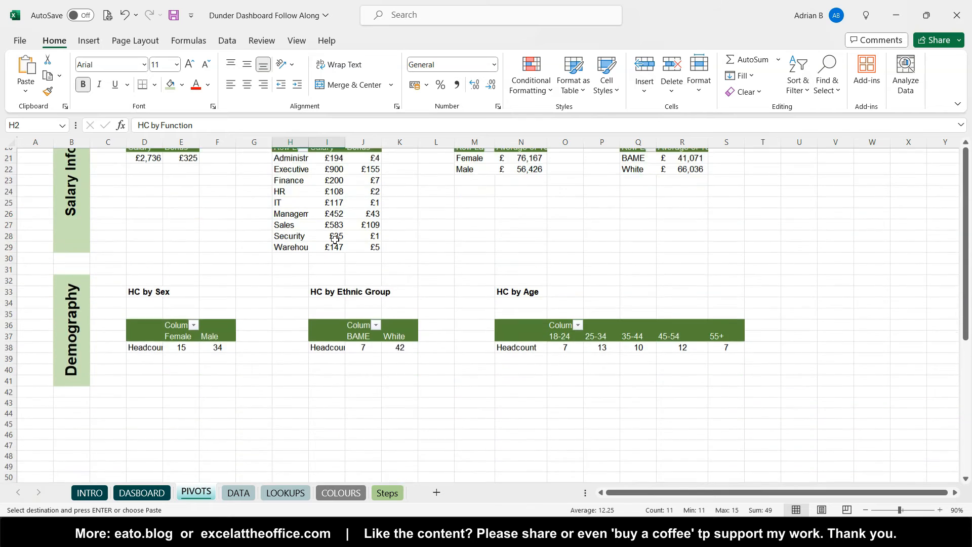
{"action": "left_click", "coordinate": [143, 298]}
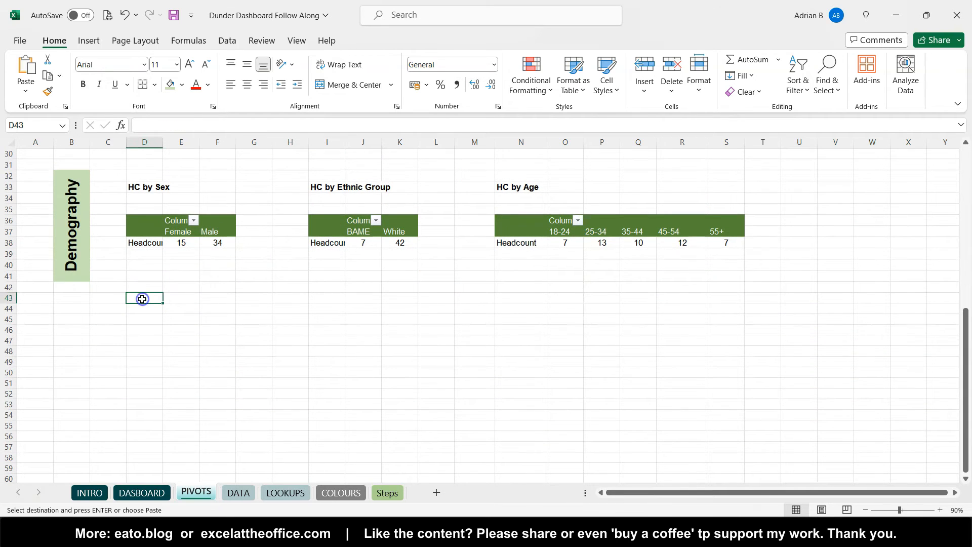
{"action": "left_click", "coordinate": [135, 307]}
{"action": "key", "text": "ctrl+v"}
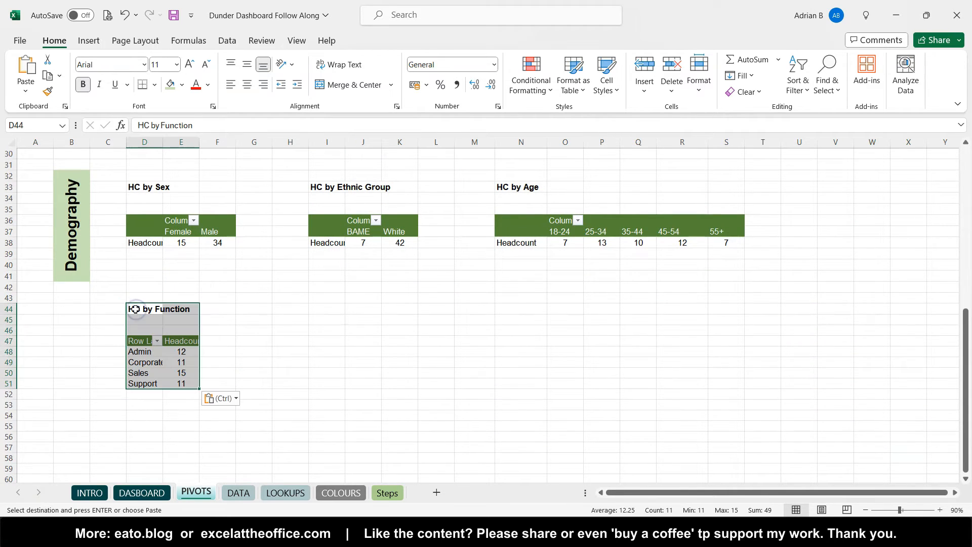
Step: Replace the pasted pivot's title in D44 with "Acg Sickness Rate"
{"action": "left_click", "coordinate": [134, 308]}
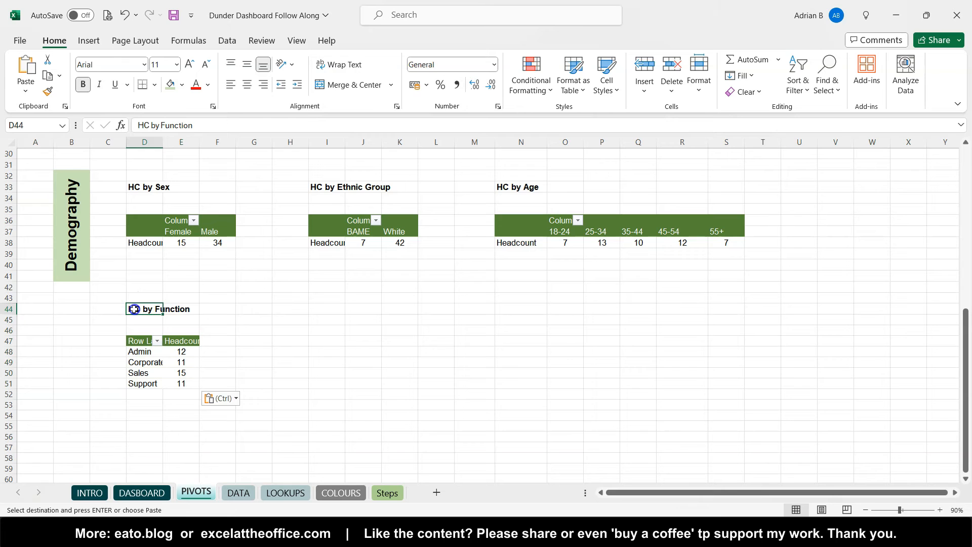
{"action": "type", "text": "Avg Sickness Rate"}
{"action": "key", "text": "Return"}
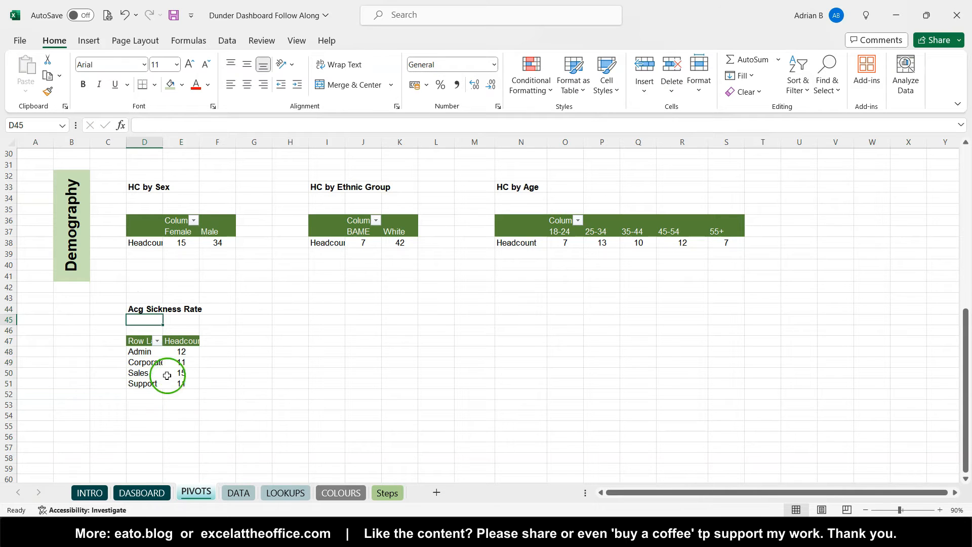
Step: Remove the Broad Function field from the rows of the pasted pivot table under D44
{"action": "left_click", "coordinate": [137, 375]}
{"action": "scroll", "coordinate": [796, 284], "scroll_direction": "down", "scroll_amount": 2}
{"action": "scroll", "coordinate": [796, 284], "scroll_direction": "down", "scroll_amount": 5}
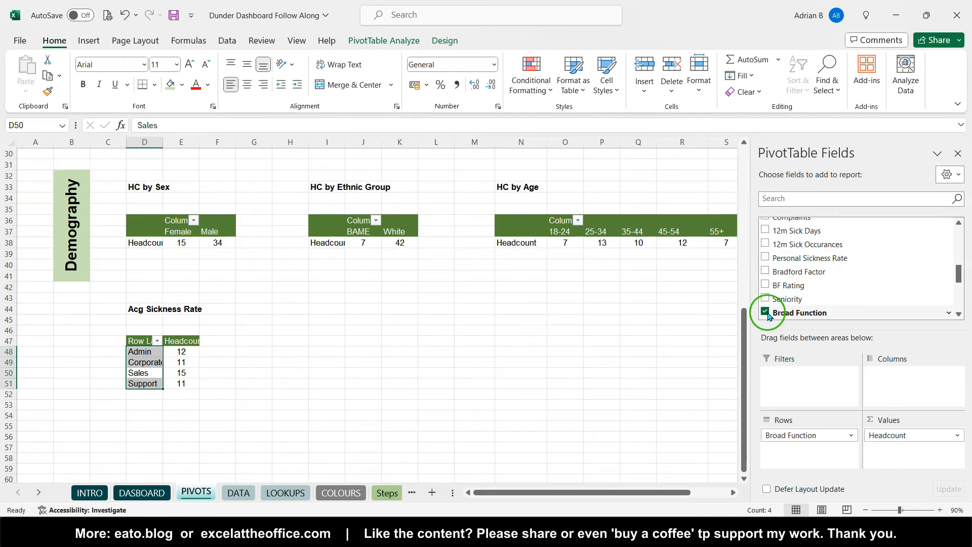
{"action": "left_click", "coordinate": [765, 311]}
Step: Add Personal Sickness Rate to the pivot table's values and remove Headcount from them
{"action": "scroll", "coordinate": [800, 276], "scroll_direction": "up", "scroll_amount": 2}
{"action": "scroll", "coordinate": [806, 278], "scroll_direction": "up", "scroll_amount": 2}
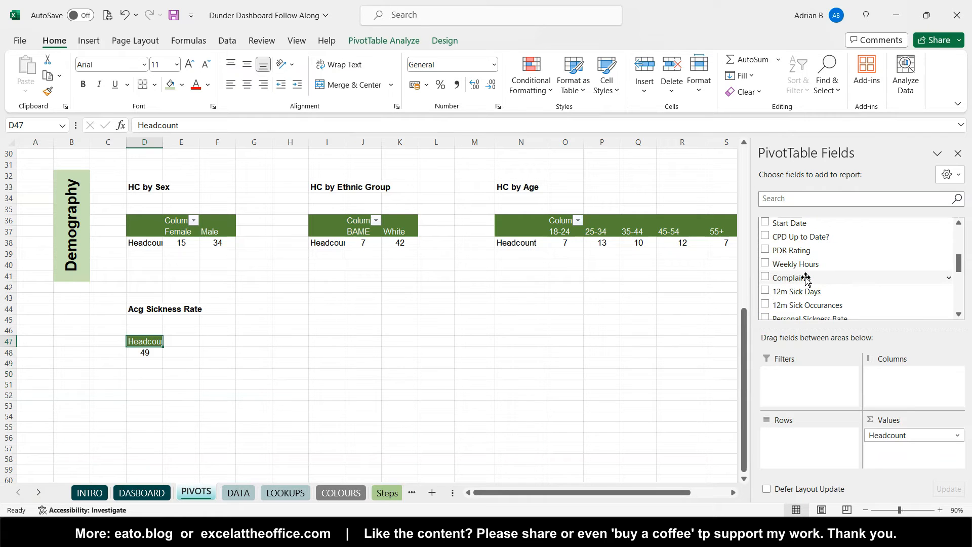
{"action": "scroll", "coordinate": [806, 279], "scroll_direction": "up", "scroll_amount": 2}
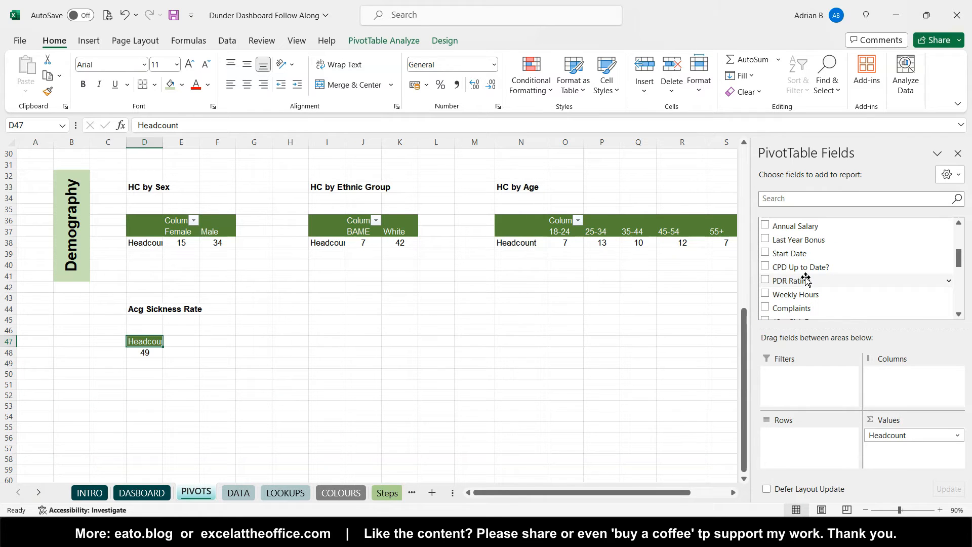
{"action": "scroll", "coordinate": [806, 279], "scroll_direction": "up", "scroll_amount": 2}
{"action": "scroll", "coordinate": [806, 278], "scroll_direction": "down", "scroll_amount": 6}
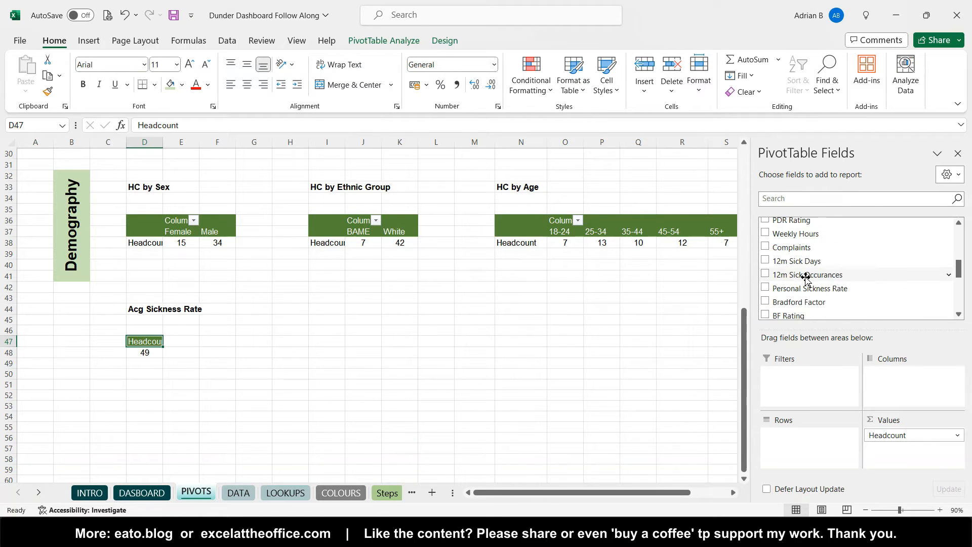
{"action": "left_click", "coordinate": [806, 232]}
{"action": "left_click_drag", "start_coordinate": [806, 232], "coordinate": [803, 408]}
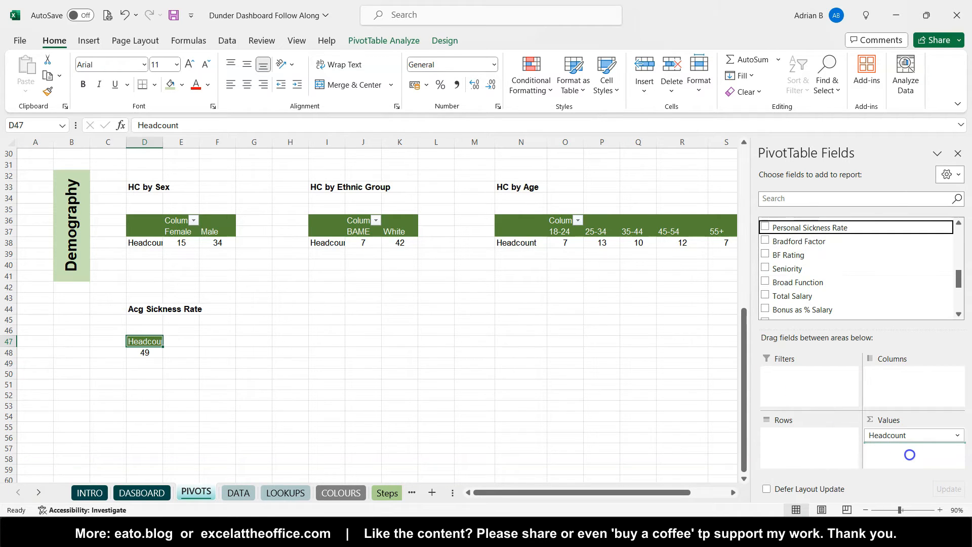
{"action": "left_click_drag", "start_coordinate": [909, 454], "coordinate": [910, 455]}
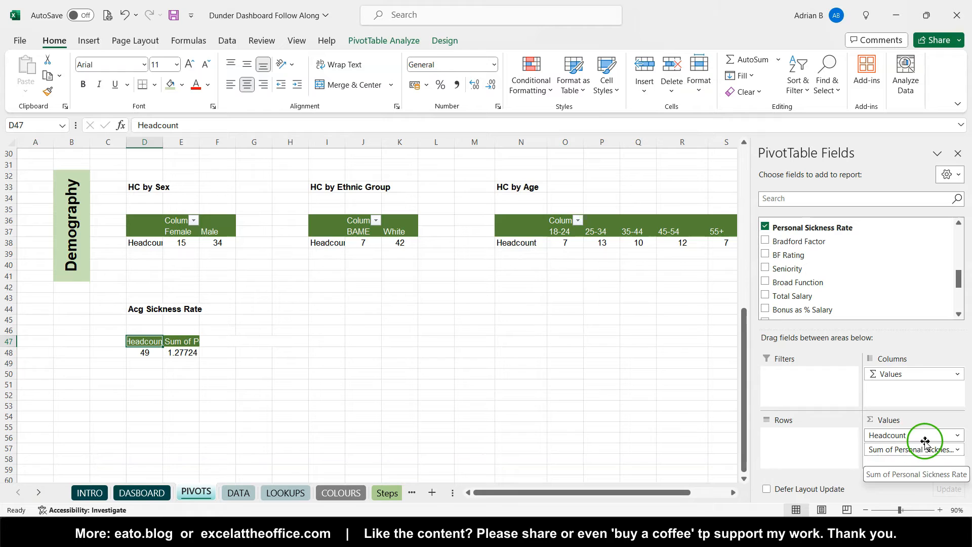
{"action": "scroll", "coordinate": [829, 291], "scroll_direction": "down", "scroll_amount": 1}
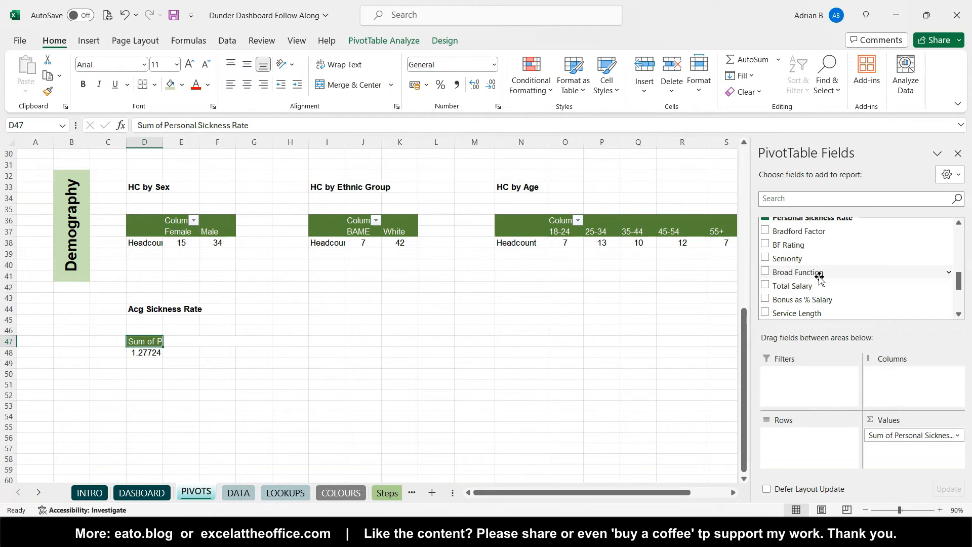
Step: Set the Personal Sickness Rate value field to be summarised by Average
{"action": "left_click", "coordinate": [148, 343]}
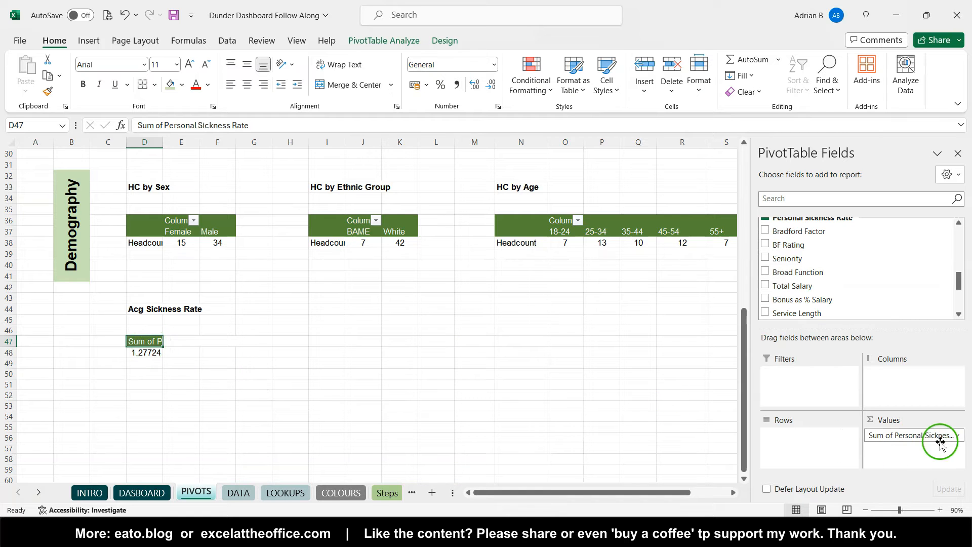
{"action": "left_click", "coordinate": [957, 436]}
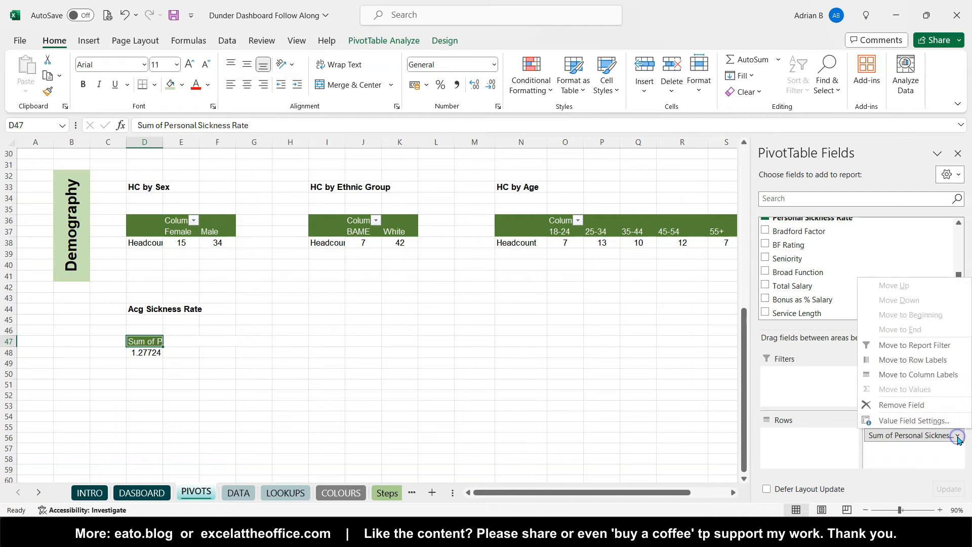
{"action": "left_click", "coordinate": [914, 420]}
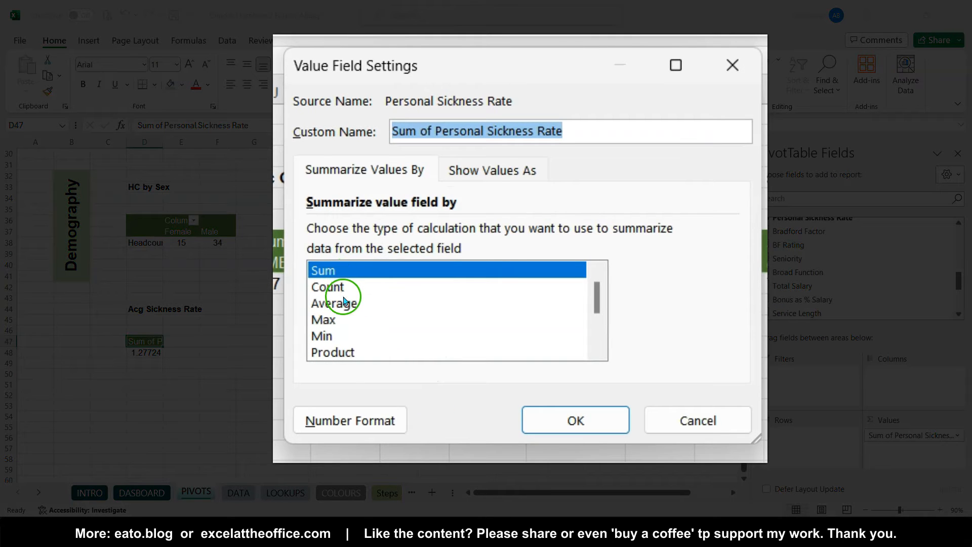
{"action": "left_click", "coordinate": [343, 304]}
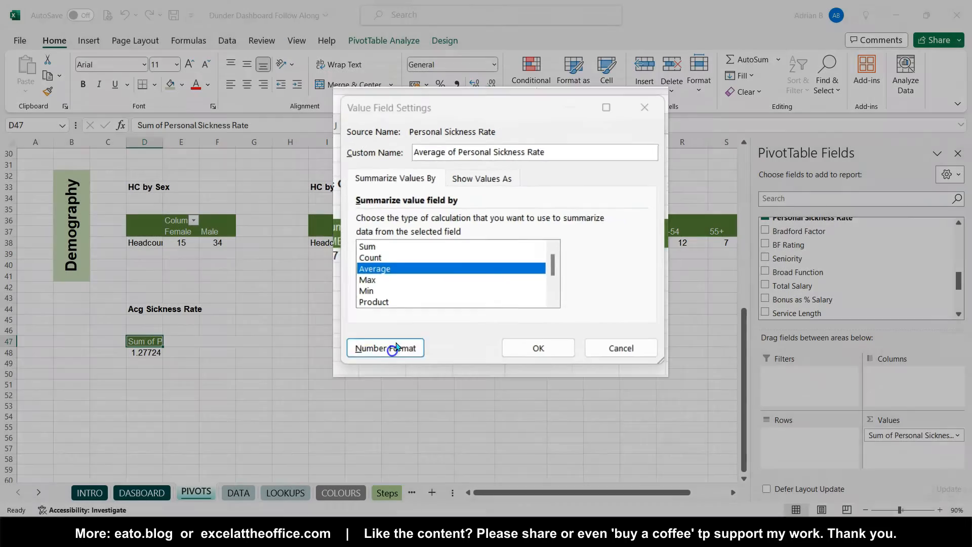
Step: Format the averaged sickness rate as Percentage with 1 decimal place and apply the value field settings
{"action": "left_click", "coordinate": [367, 419]}
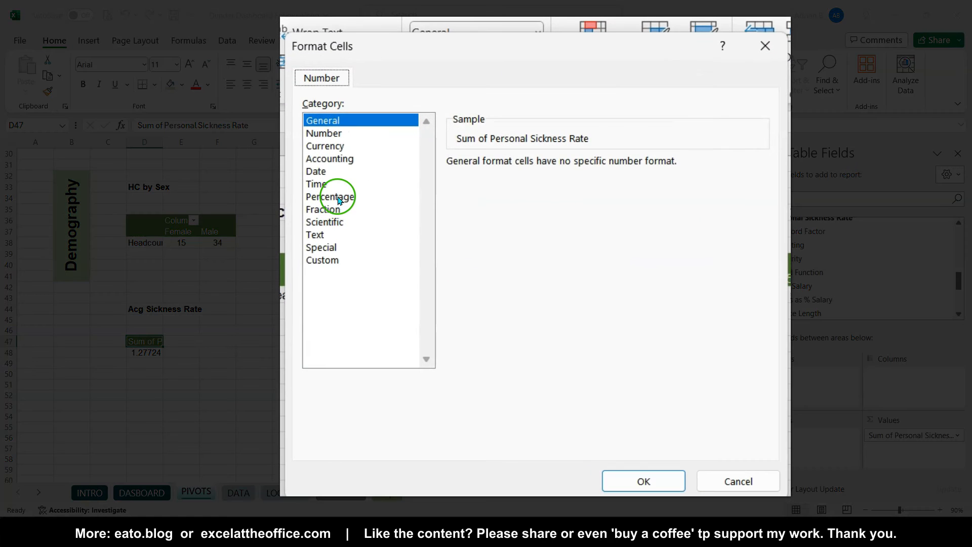
{"action": "left_click", "coordinate": [355, 179]}
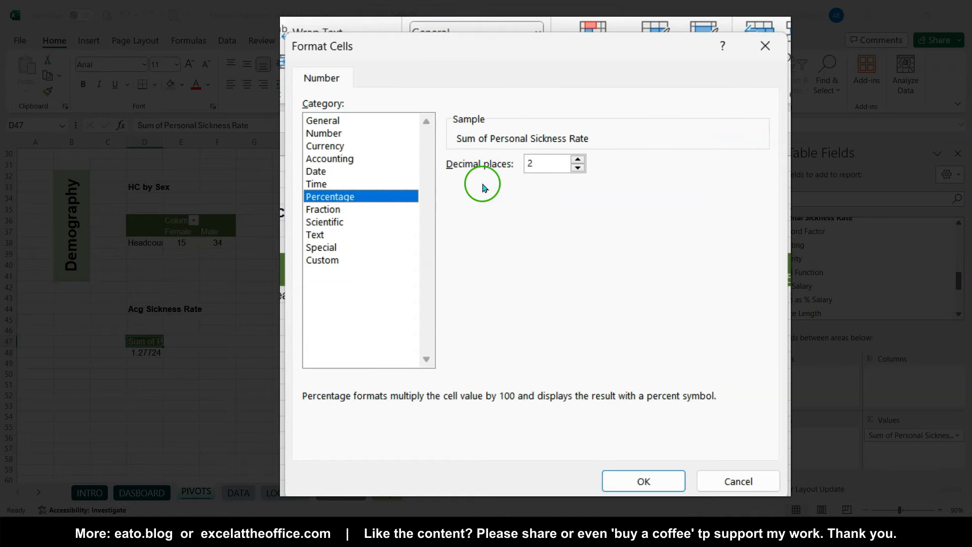
{"action": "left_click", "coordinate": [578, 167]}
{"action": "left_click", "coordinate": [577, 168]}
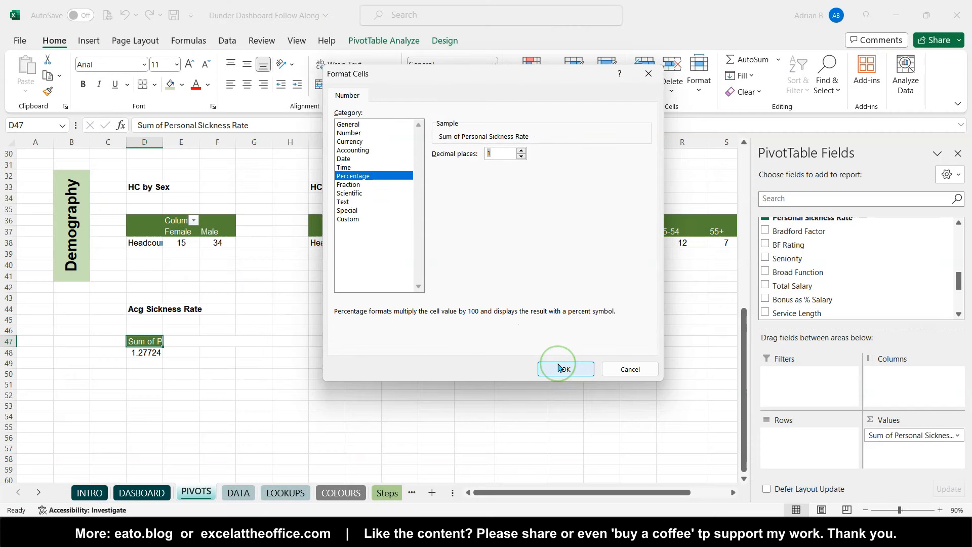
{"action": "left_click", "coordinate": [643, 481]}
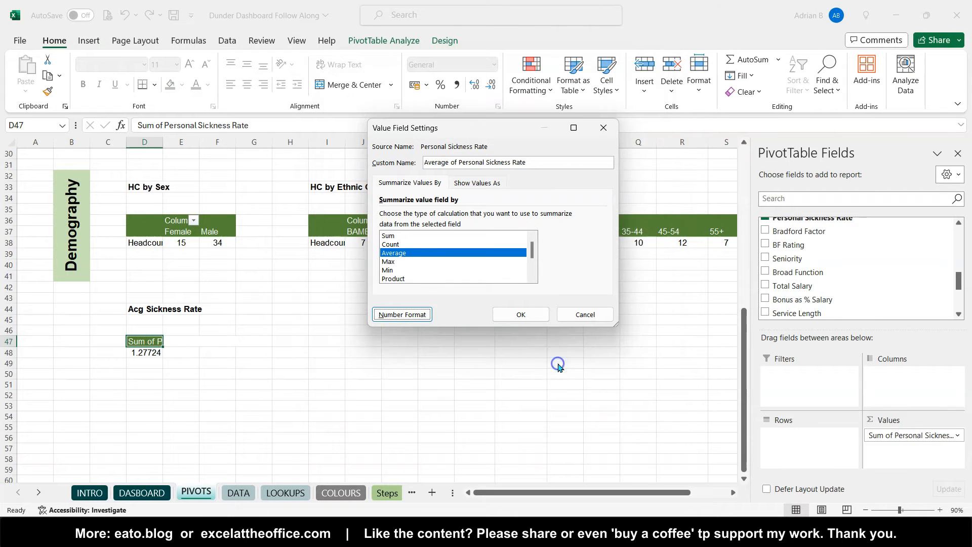
{"action": "left_click", "coordinate": [530, 315]}
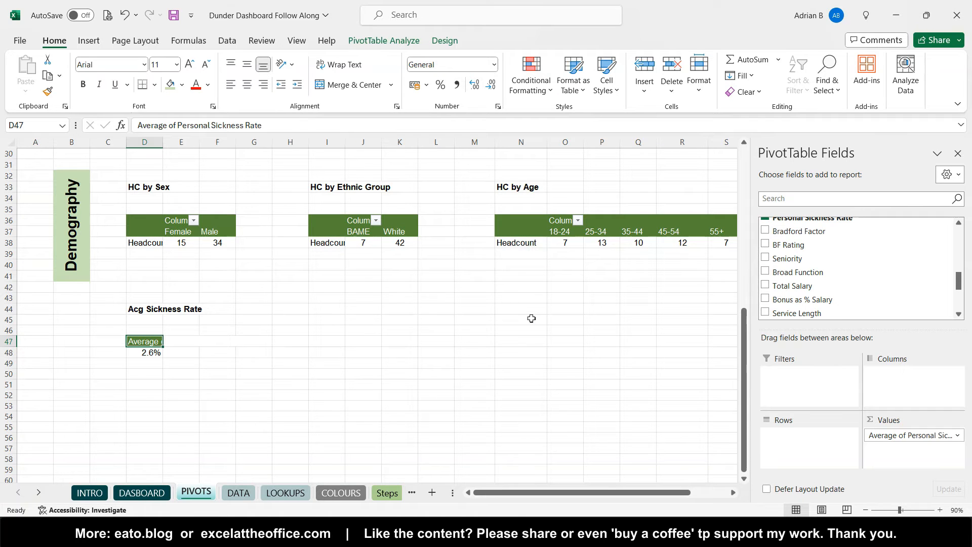
Step: Correct the sickness pivot's title in D44 to "Avg Sickness Rate"
{"action": "left_click", "coordinate": [142, 310]}
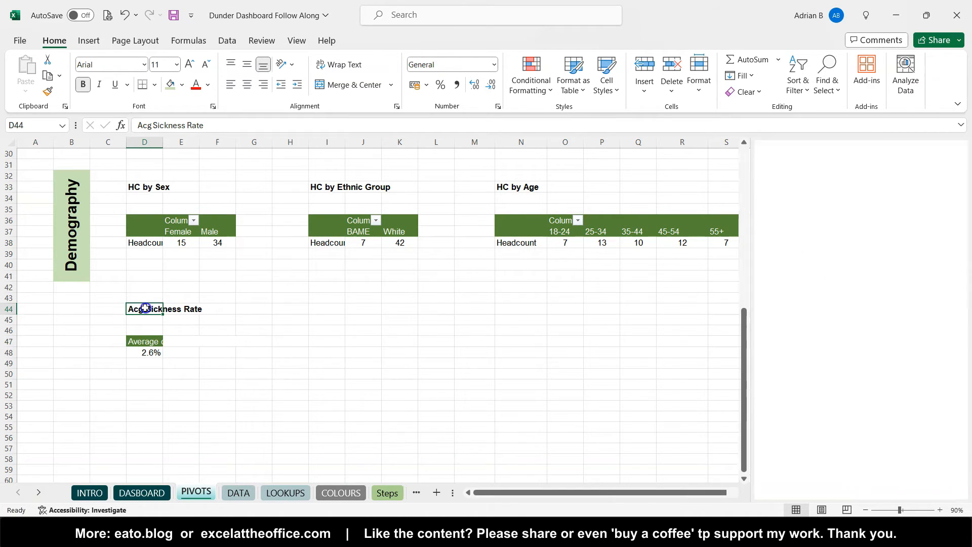
{"action": "left_click", "coordinate": [151, 125]}
{"action": "key", "text": "BackSpace"}
{"action": "key", "text": "BackSpace"}
{"action": "type", "text": "vg"}
{"action": "key", "text": "Return"}
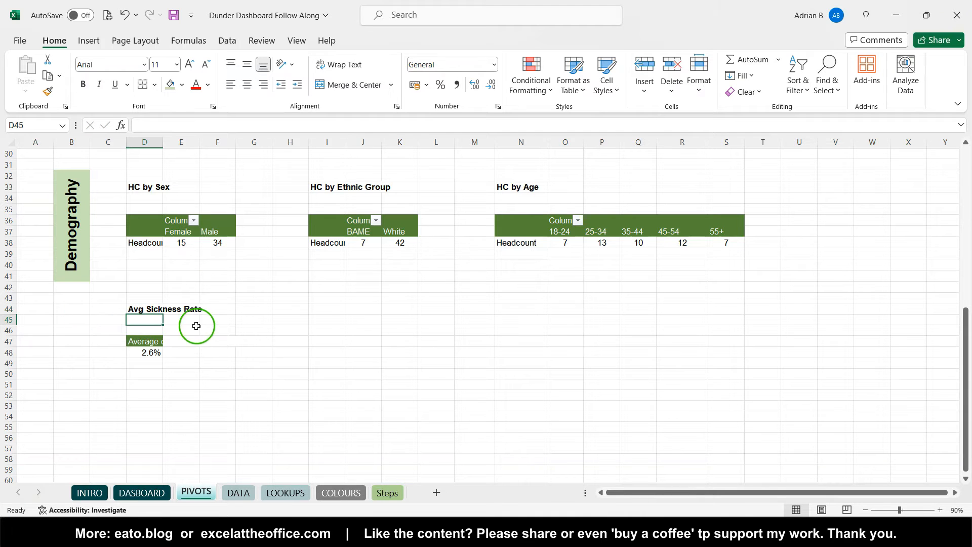
Step: Copy the HC by Function pivot with its title from H2:I9 to G44, beside the Avg Sickness Rate pivot
{"action": "mouse_move", "coordinate": [229, 527]}
{"action": "left_click", "coordinate": [263, 490]}
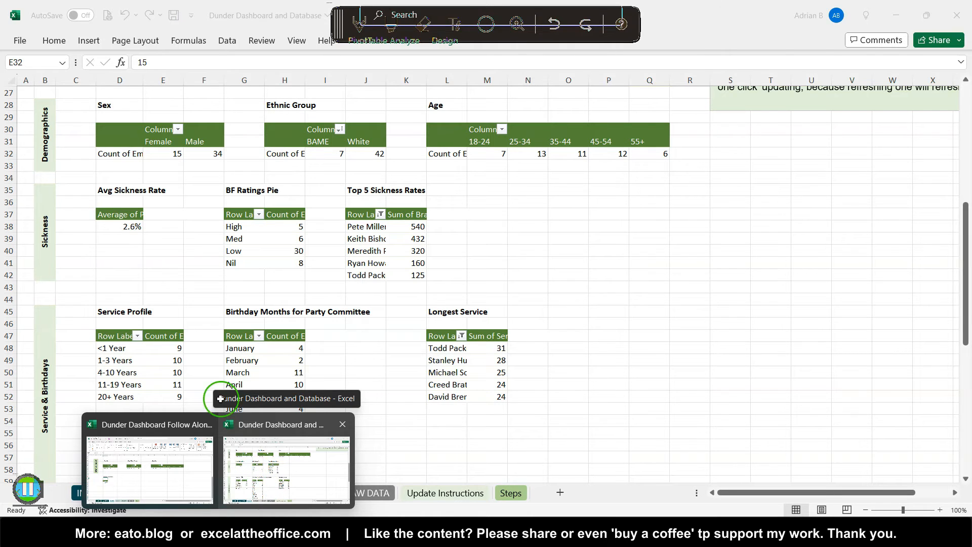
{"action": "left_click", "coordinate": [207, 426]}
{"action": "scroll", "coordinate": [251, 309], "scroll_direction": "up", "scroll_amount": 10}
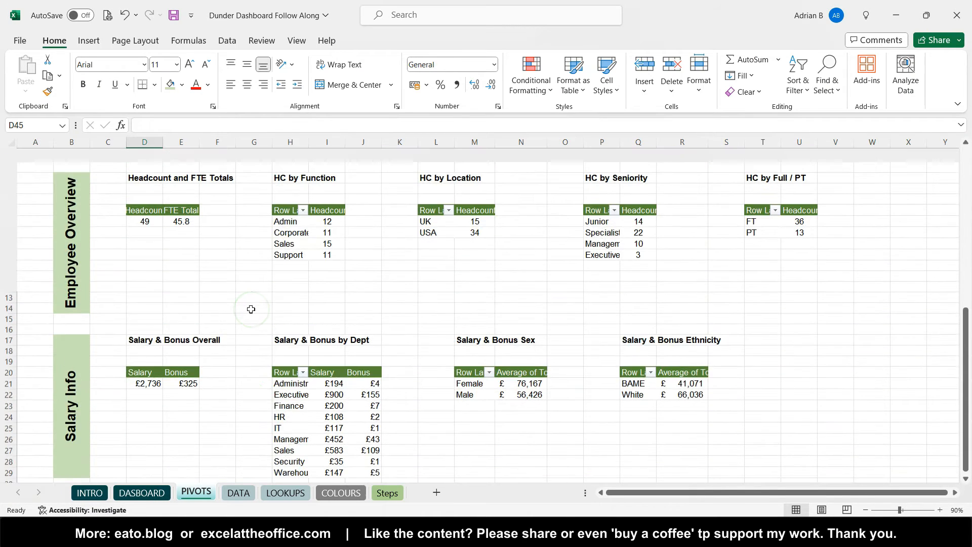
{"action": "scroll", "coordinate": [252, 309], "scroll_direction": "up", "scroll_amount": 1}
{"action": "left_click_drag", "start_coordinate": [275, 165], "coordinate": [333, 238]}
{"action": "left_click_drag", "start_coordinate": [298, 163], "coordinate": [334, 241]}
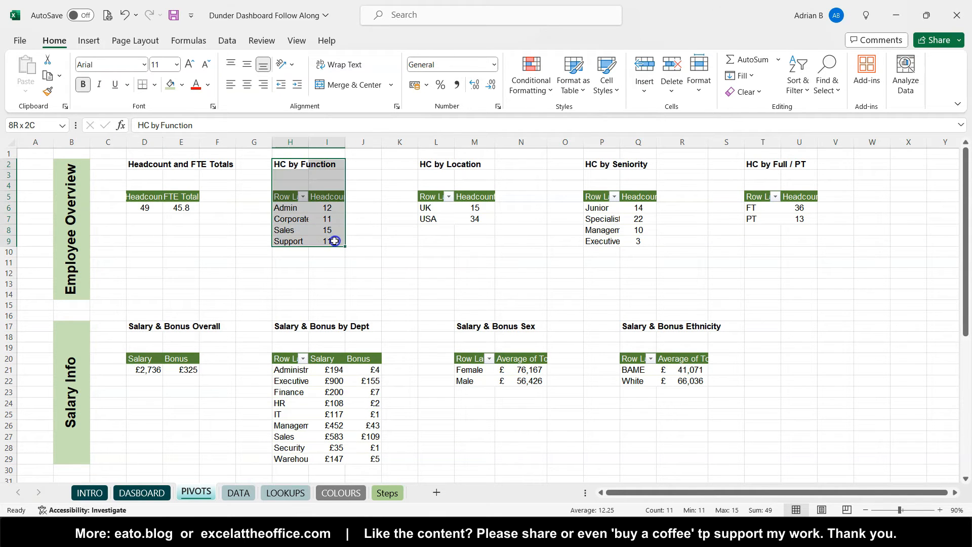
{"action": "key", "text": "ctrl+c"}
{"action": "scroll", "coordinate": [272, 306], "scroll_direction": "down", "scroll_amount": 10}
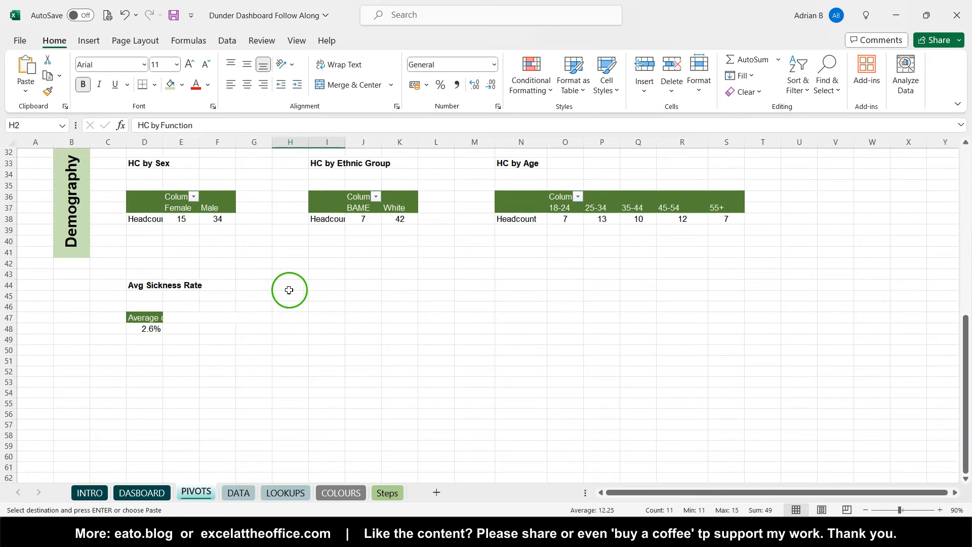
{"action": "left_click", "coordinate": [264, 287]}
{"action": "key", "text": "ctrl+v"}
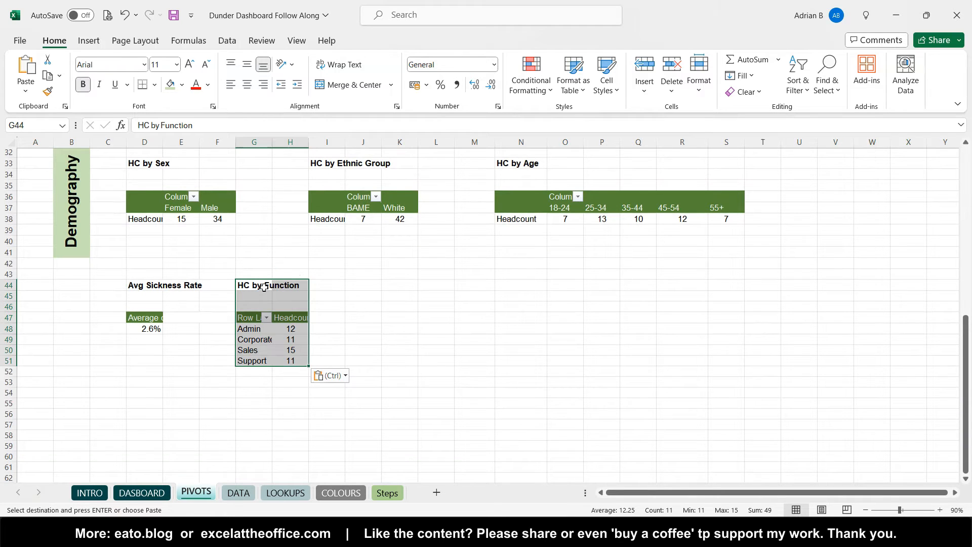
Step: Replace Broad Function with BF Rating in the rows of the pivot copied to G44
{"action": "left_click", "coordinate": [256, 329]}
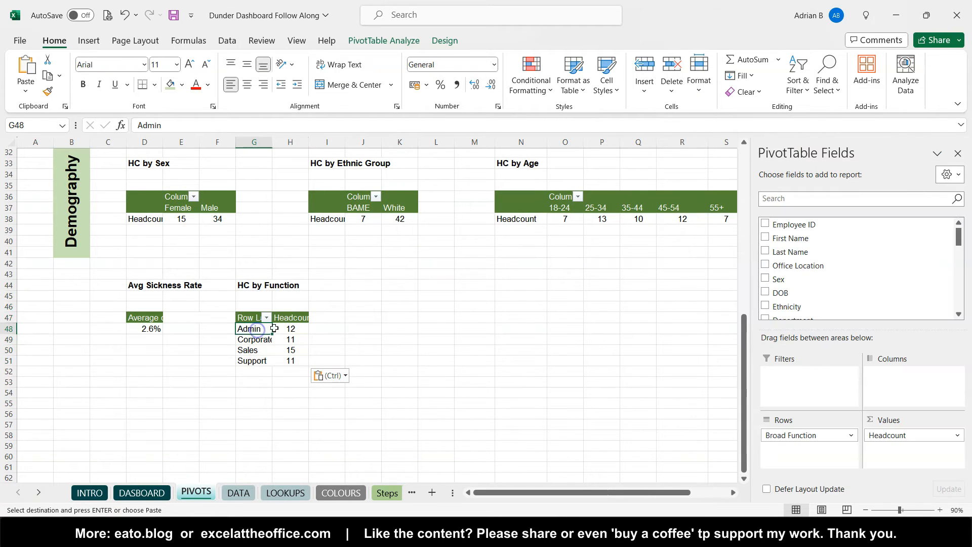
{"action": "scroll", "coordinate": [779, 298], "scroll_direction": "down", "scroll_amount": 5}
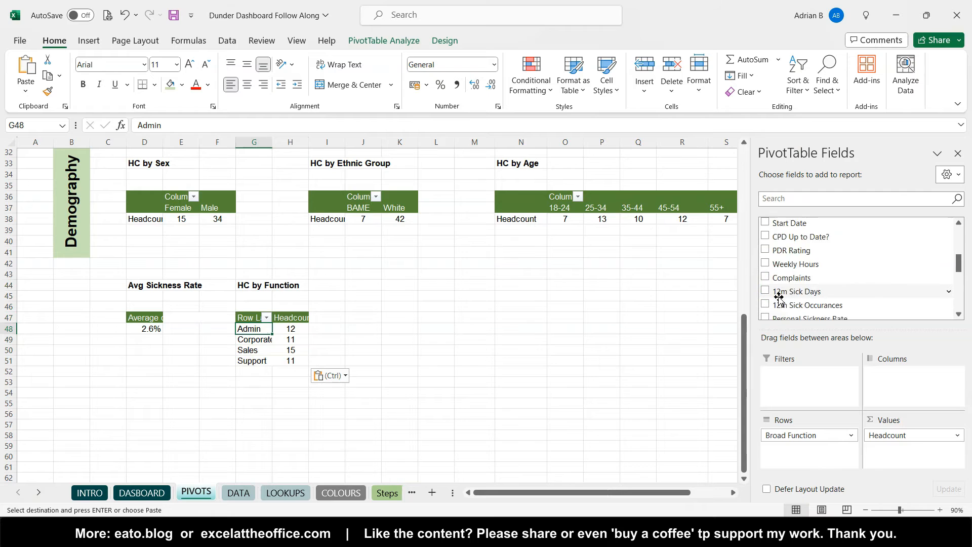
{"action": "scroll", "coordinate": [779, 299], "scroll_direction": "down", "scroll_amount": 2}
{"action": "left_click", "coordinate": [766, 283]}
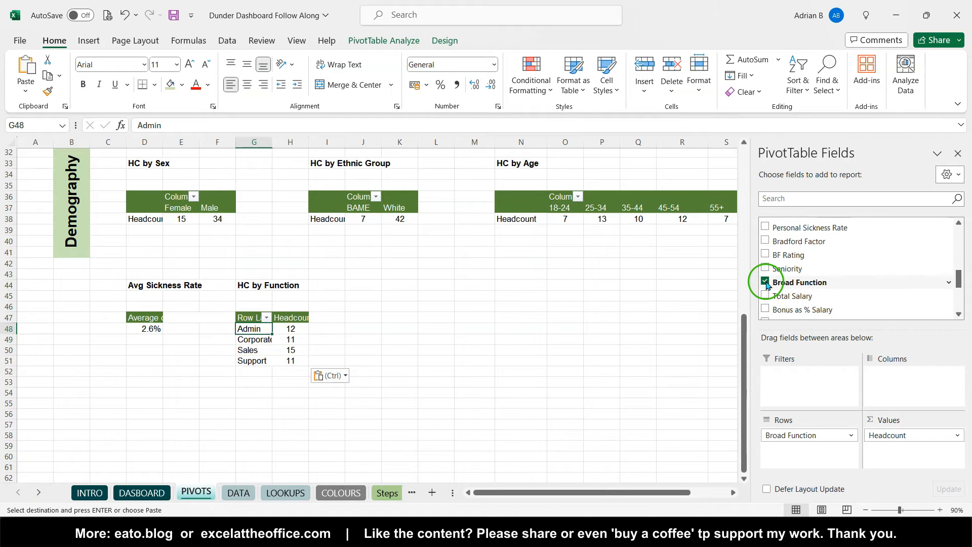
{"action": "scroll", "coordinate": [767, 283], "scroll_direction": "down", "scroll_amount": 3}
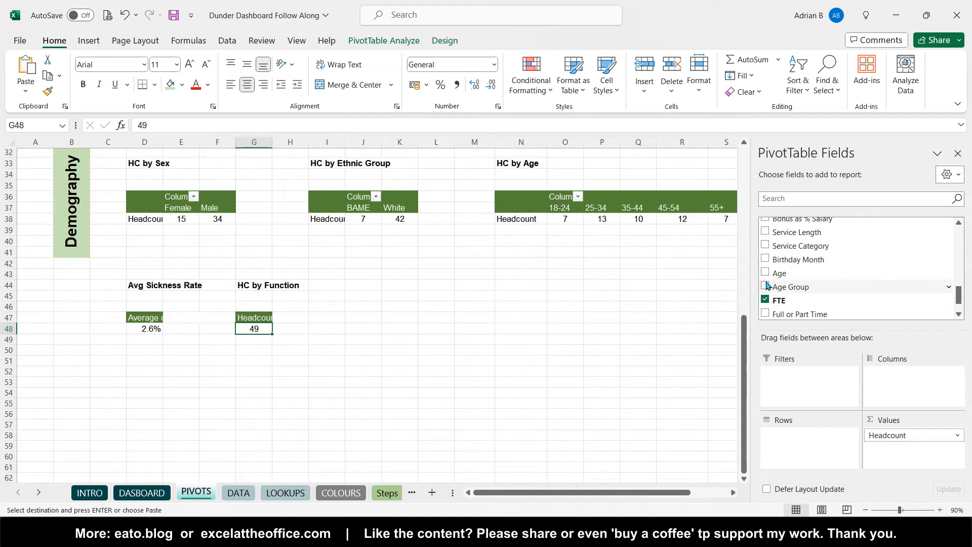
{"action": "left_click", "coordinate": [830, 301]}
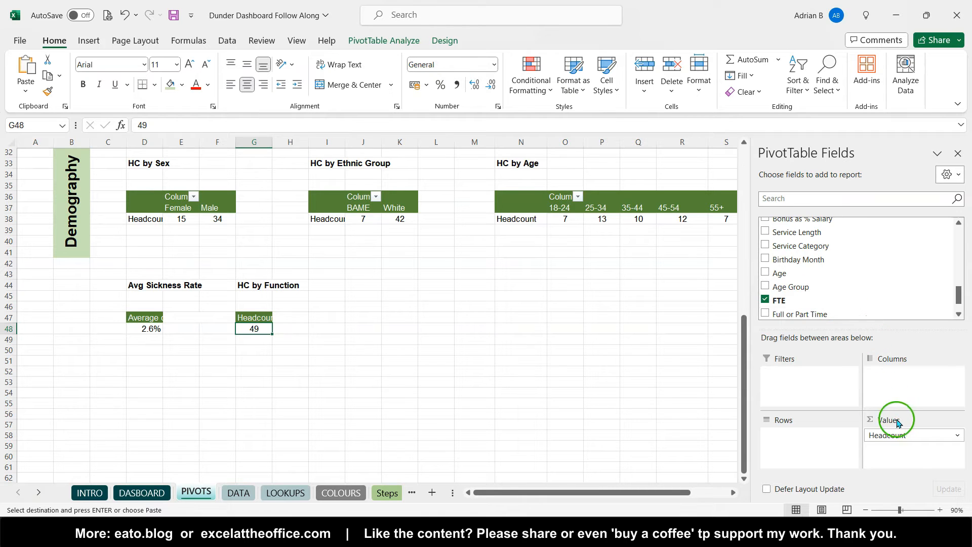
{"action": "scroll", "coordinate": [820, 287], "scroll_direction": "down", "scroll_amount": 1}
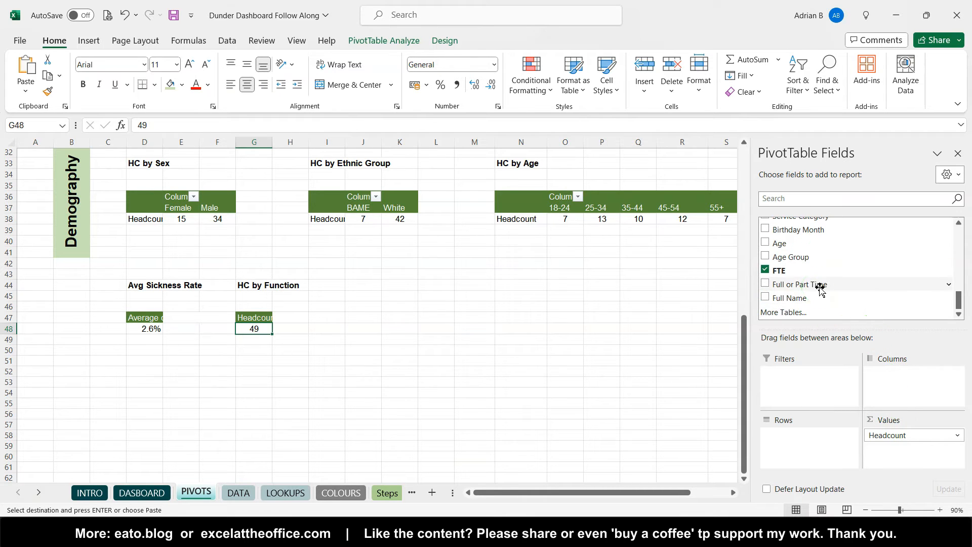
{"action": "scroll", "coordinate": [820, 287], "scroll_direction": "up", "scroll_amount": 1}
{"action": "scroll", "coordinate": [820, 289], "scroll_direction": "up", "scroll_amount": 3}
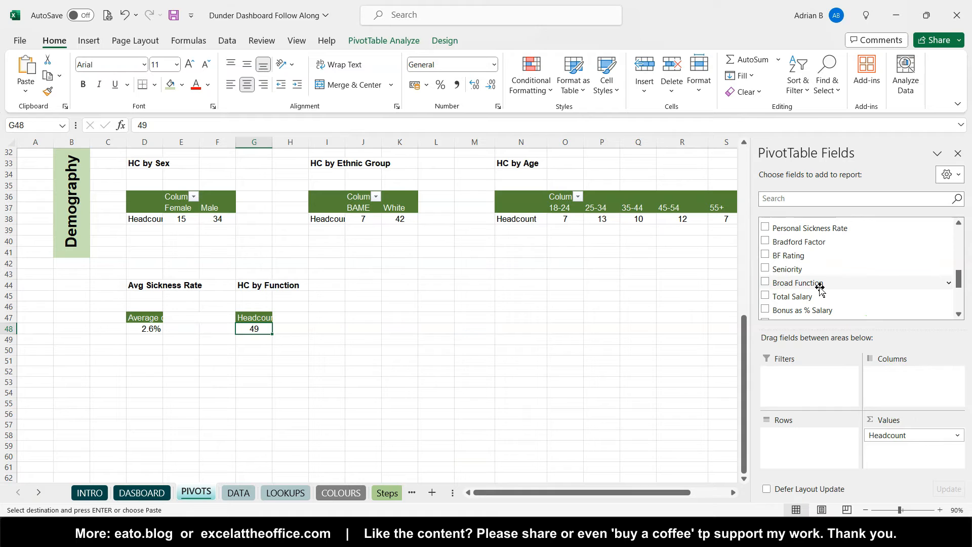
{"action": "left_click", "coordinate": [798, 258]}
{"action": "left_click_drag", "start_coordinate": [798, 257], "coordinate": [803, 439]}
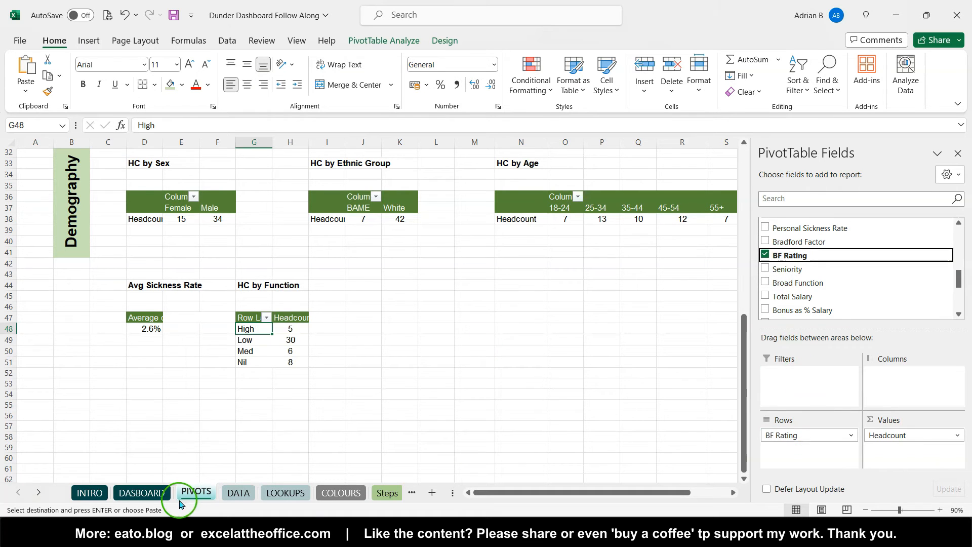
Step: Compare with the finished workbook's BF ratings pivot and reorder the rows so Med comes directly above Low
{"action": "left_click", "coordinate": [230, 534]}
{"action": "left_click", "coordinate": [262, 491]}
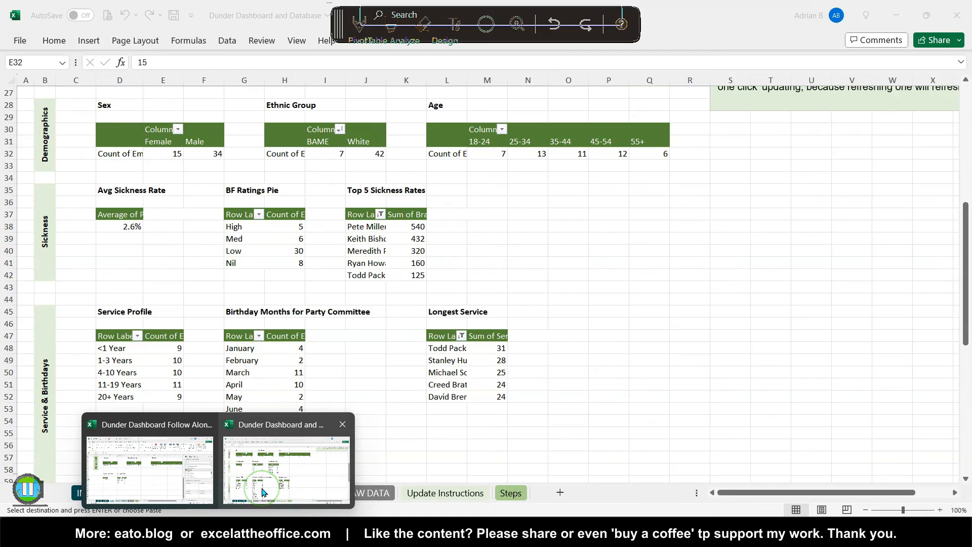
{"action": "left_click", "coordinate": [336, 369]}
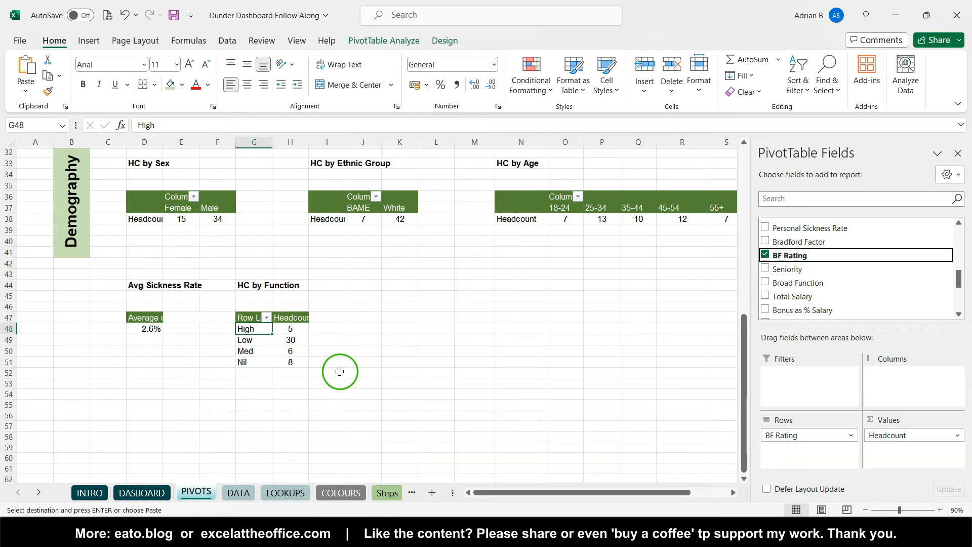
{"action": "left_click_drag", "start_coordinate": [272, 353], "coordinate": [247, 351]}
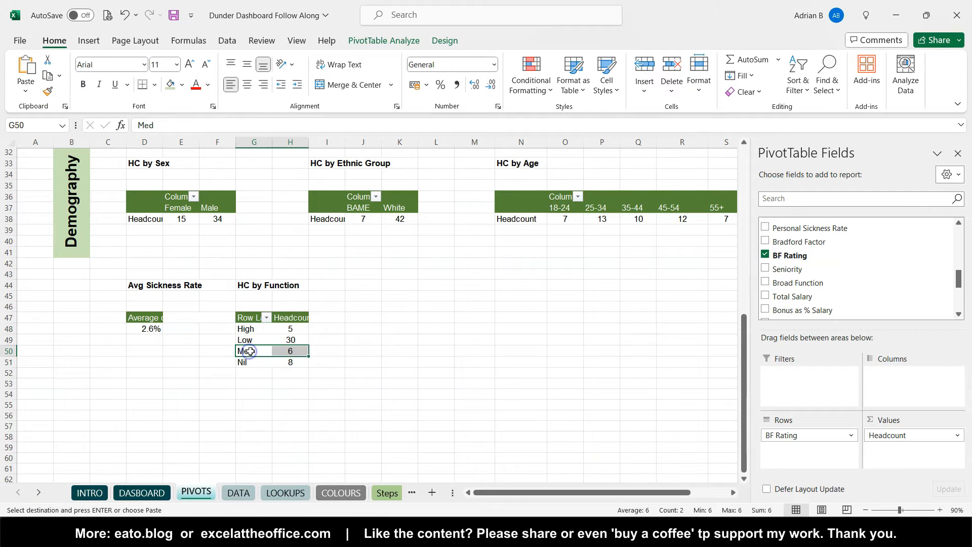
{"action": "left_click", "coordinate": [250, 351]}
{"action": "left_click_drag", "start_coordinate": [257, 359], "coordinate": [259, 339]}
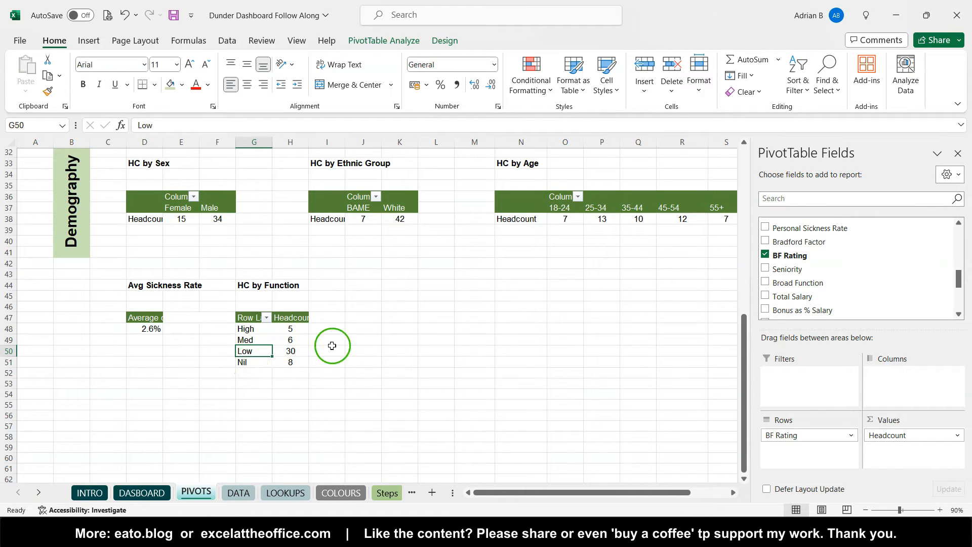
Step: Select G44:H51, then switch to the Dunder Dashboard and Database workbook and examine its Top 5 Sickness Rates pivot and Top 5 BF Scores chart
{"action": "left_click", "coordinate": [247, 287]}
{"action": "left_click_drag", "start_coordinate": [252, 289], "coordinate": [294, 357]}
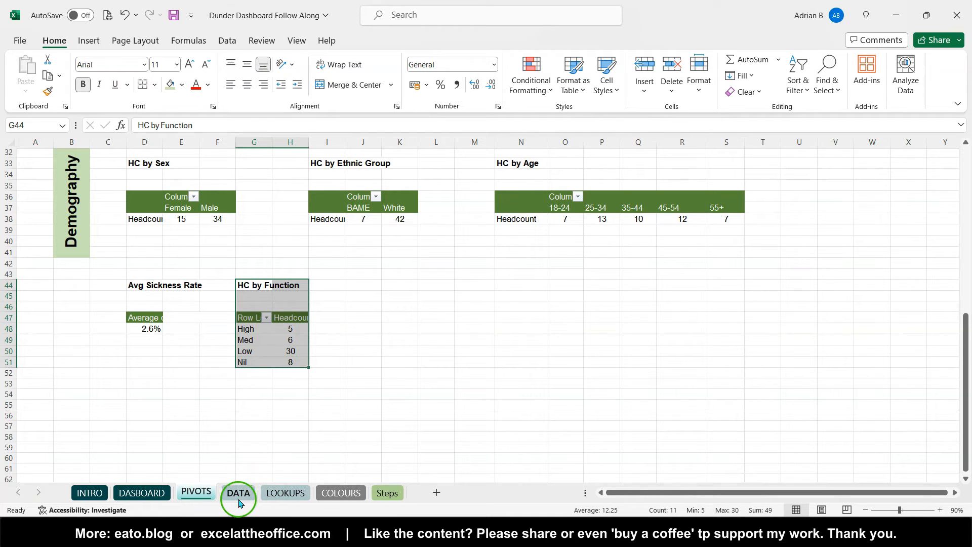
{"action": "mouse_move", "coordinate": [229, 534]}
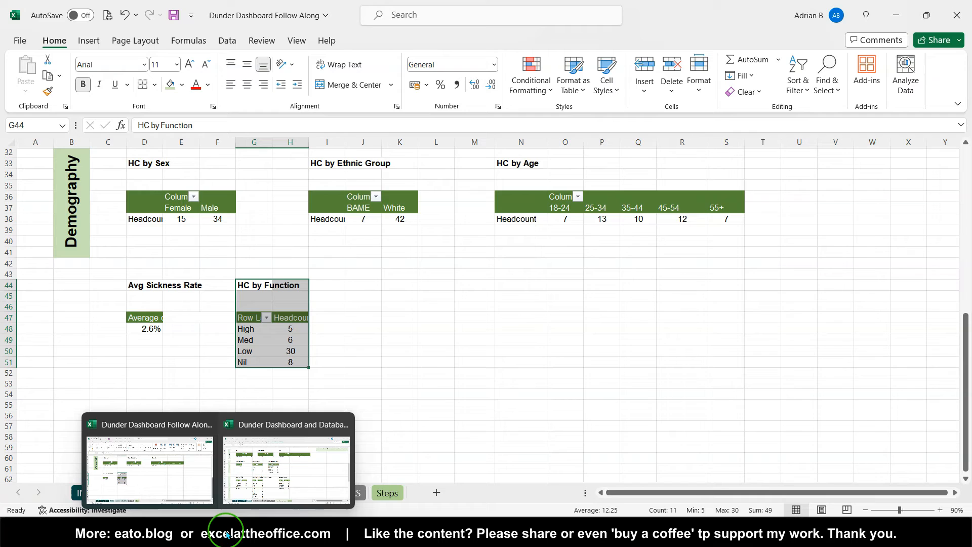
{"action": "left_click", "coordinate": [268, 486]}
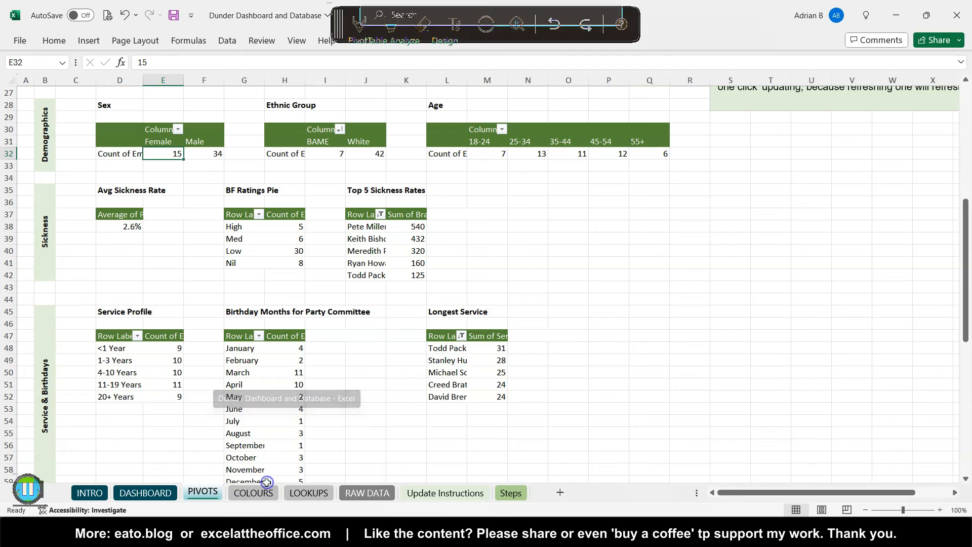
{"action": "left_click", "coordinate": [405, 239]}
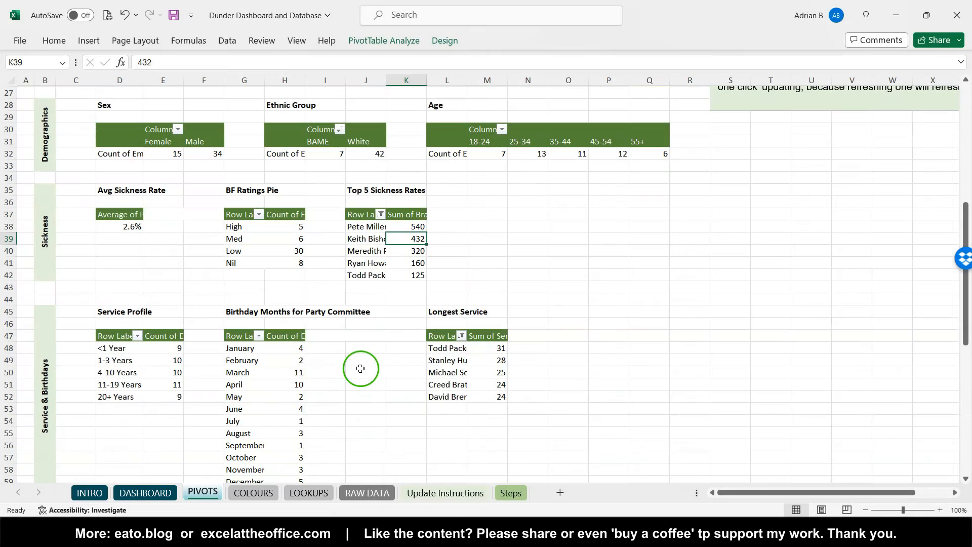
{"action": "left_click", "coordinate": [160, 490]}
{"action": "scroll", "coordinate": [287, 339], "scroll_direction": "up", "scroll_amount": 1}
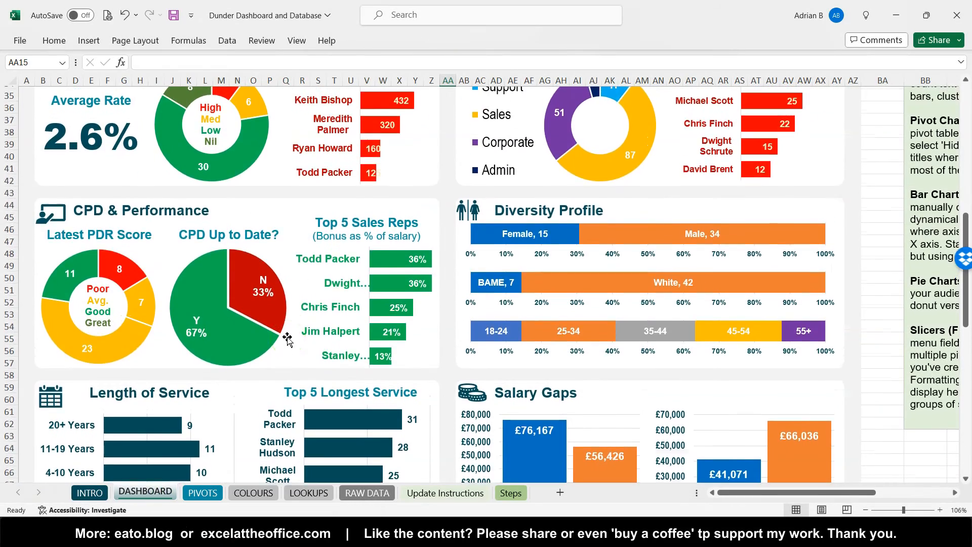
{"action": "scroll", "coordinate": [273, 303], "scroll_direction": "up", "scroll_amount": 5}
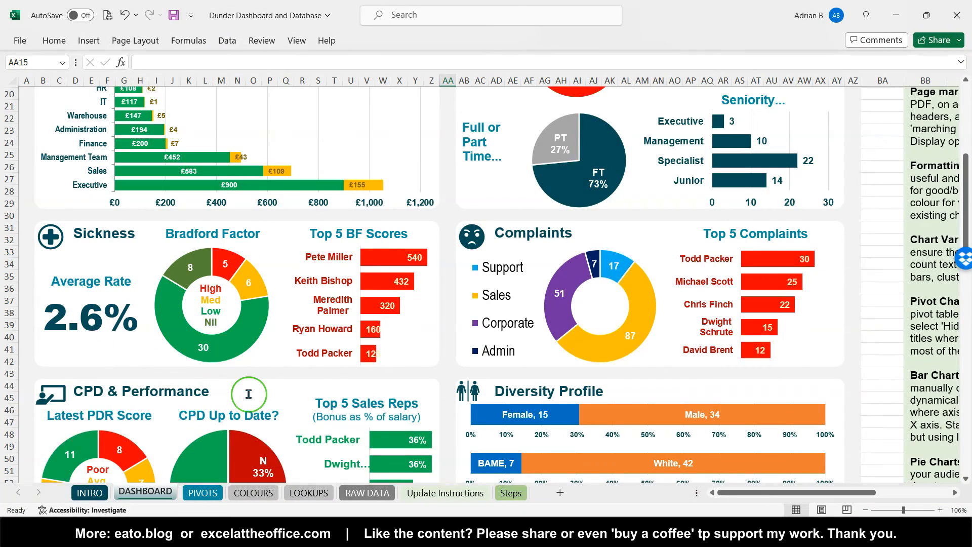
{"action": "scroll", "coordinate": [198, 441], "scroll_direction": "up", "scroll_amount": 3}
{"action": "left_click", "coordinate": [206, 499]}
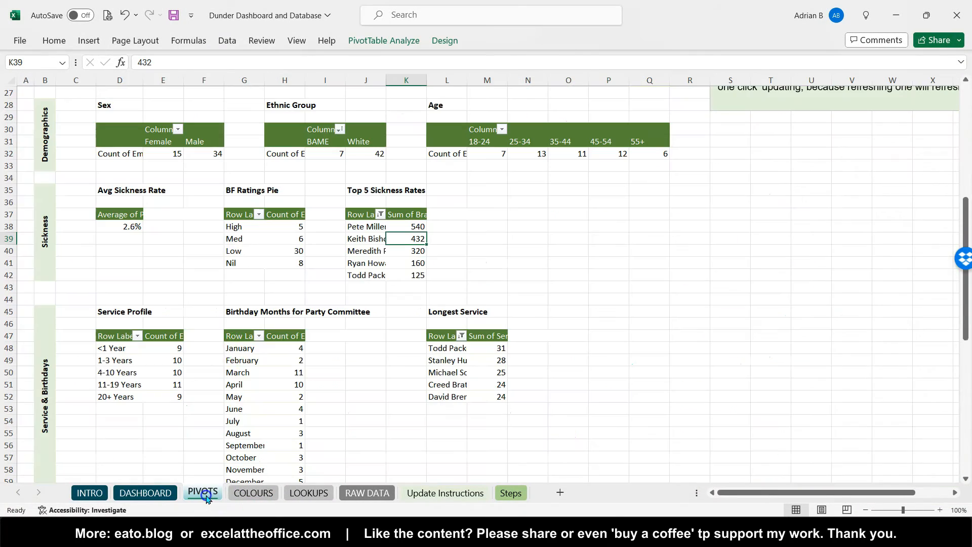
{"action": "left_click", "coordinate": [175, 498]}
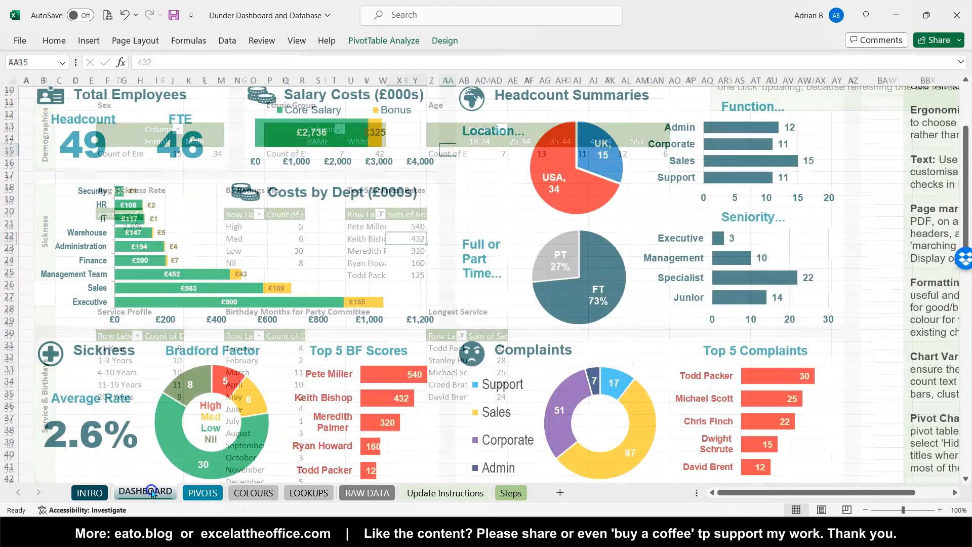
{"action": "scroll", "coordinate": [257, 272], "scroll_direction": "down", "scroll_amount": 2}
{"action": "scroll", "coordinate": [259, 273], "scroll_direction": "down", "scroll_amount": 2}
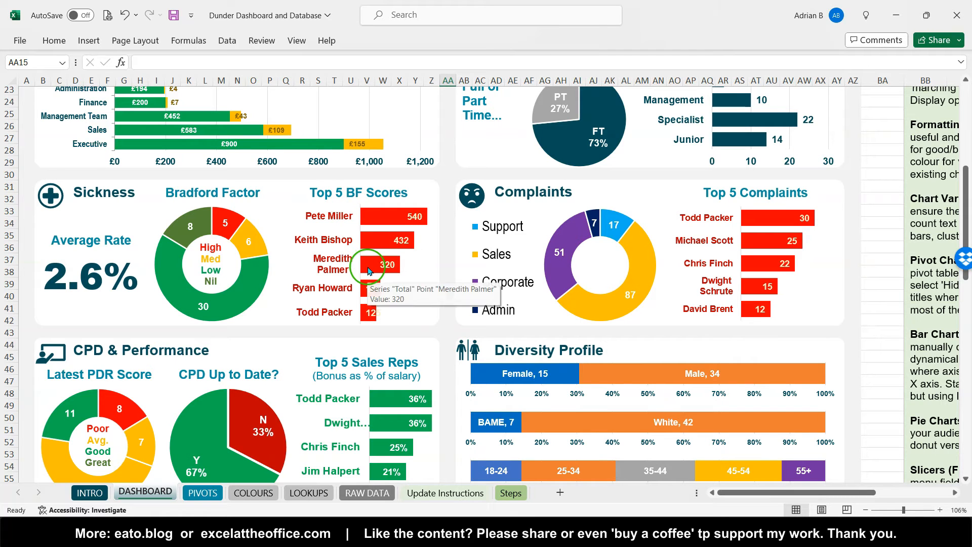
{"action": "left_click", "coordinate": [208, 495]}
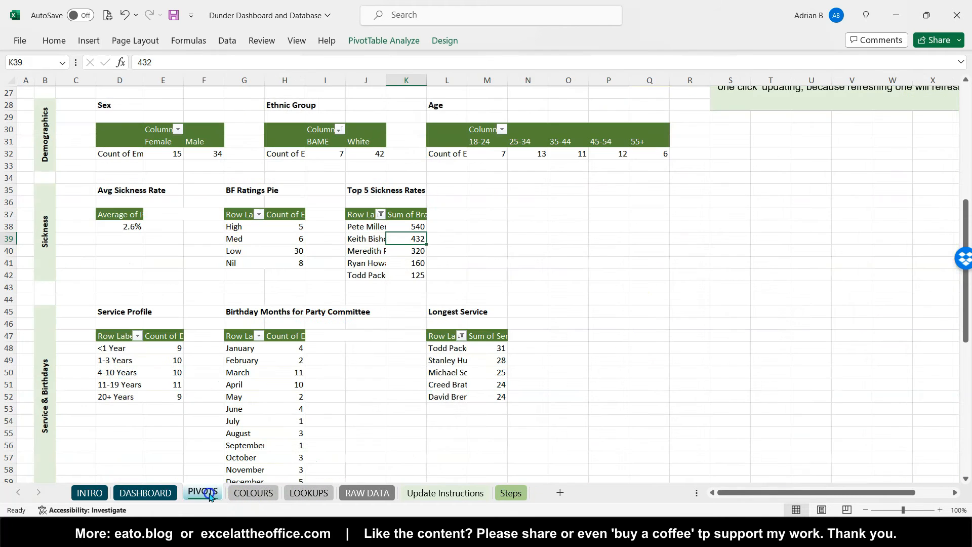
{"action": "mouse_move", "coordinate": [219, 543]}
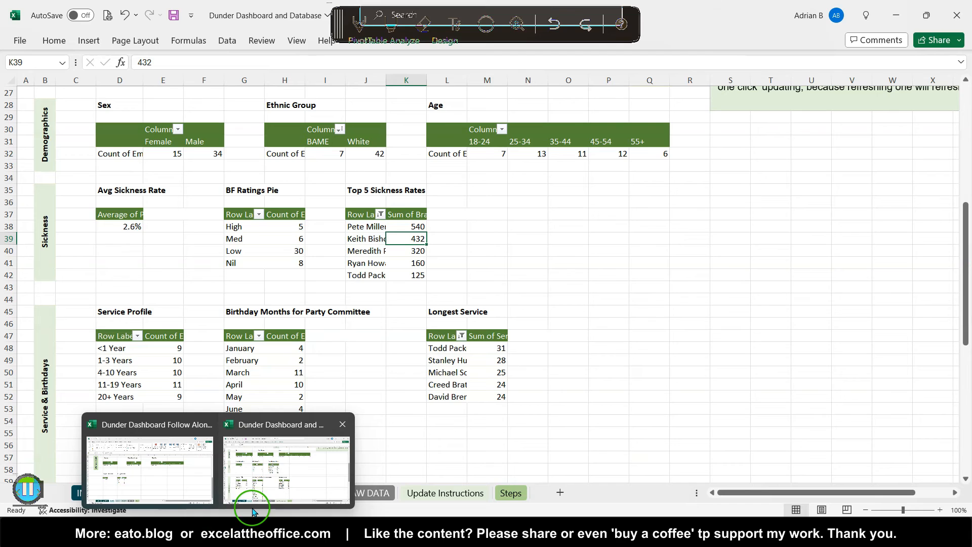
Step: Return to the Dunder Dashboard Follow Along workbook and copy the selected pivot with its title from G44:H51 to K44
{"action": "left_click", "coordinate": [177, 481]}
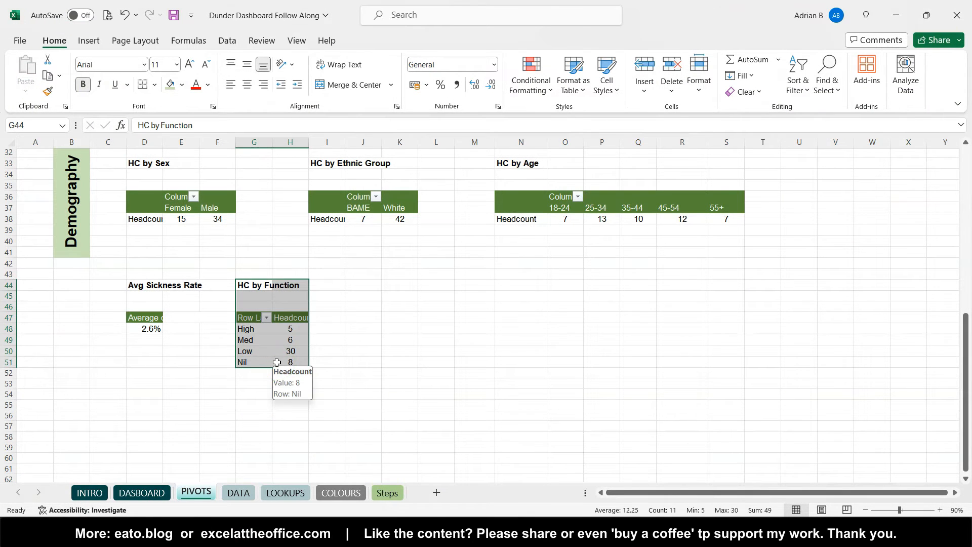
{"action": "key", "text": "ctrl+c"}
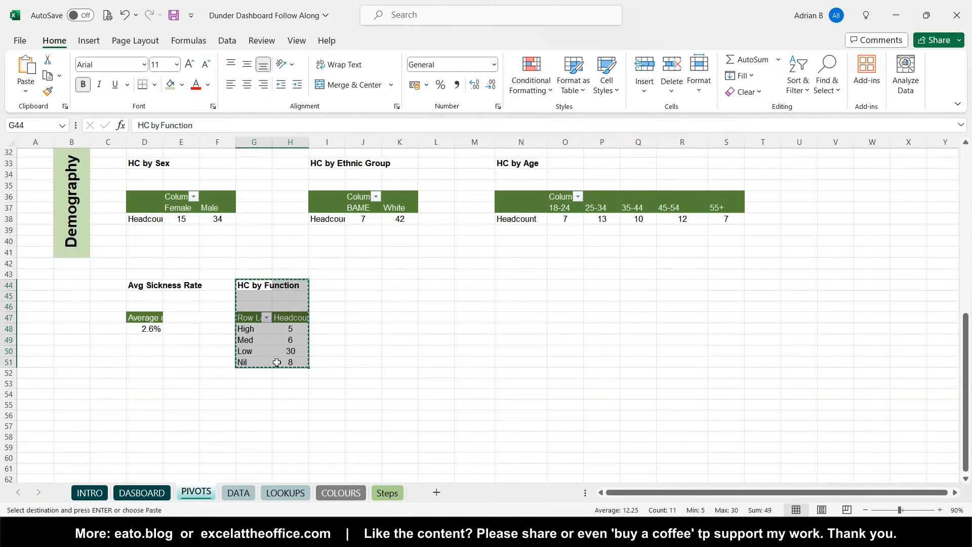
{"action": "left_click", "coordinate": [383, 288]}
{"action": "key", "text": "ctrl+v"}
{"action": "left_click", "coordinate": [397, 287]}
Step: Retitle the pivot at G44 as "BF Rating" and the pivot at K44 as "Top 5 BF Scores"
{"action": "left_click", "coordinate": [259, 289]}
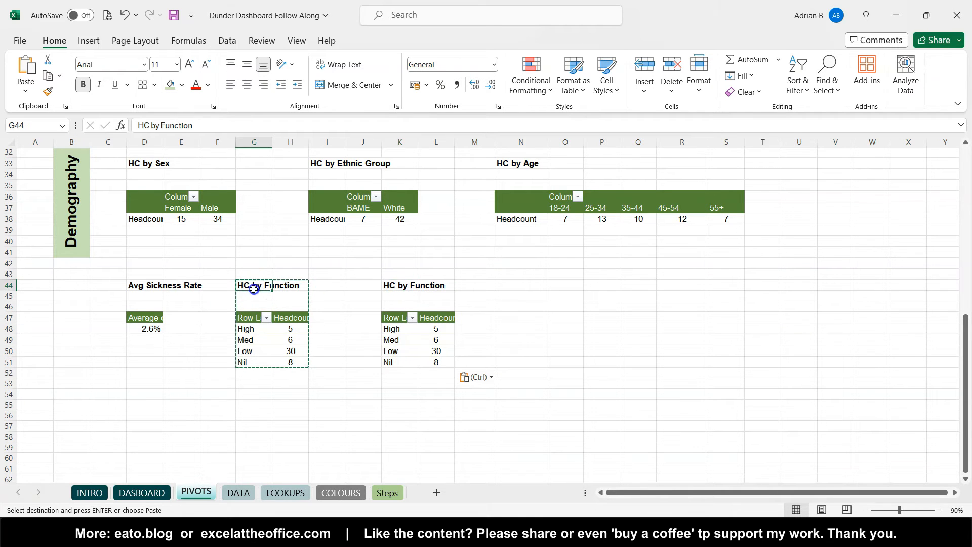
{"action": "type", "text": "Sic"}
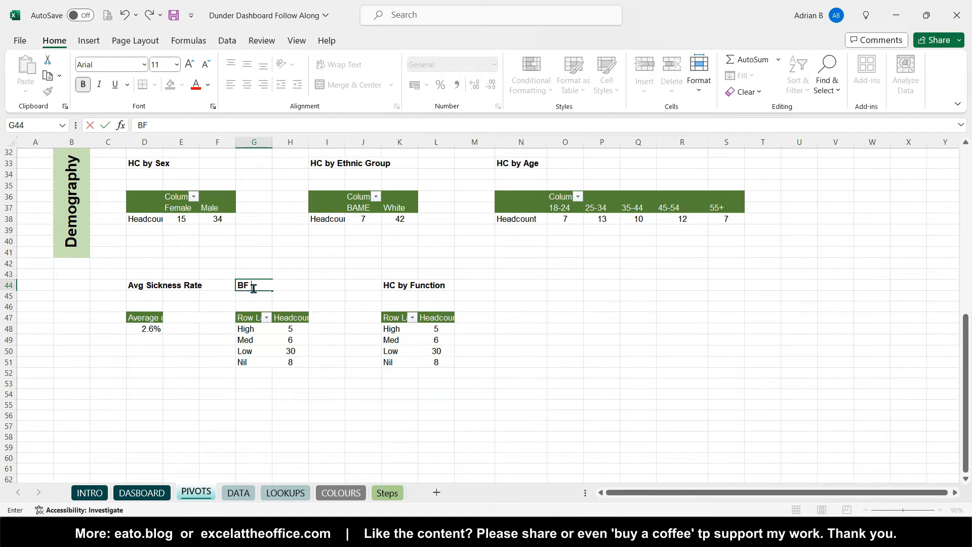
{"action": "type", "text": "g"}
{"action": "key", "text": "Right"}
{"action": "key", "text": "Right"}
{"action": "key", "text": "Right"}
{"action": "key", "text": "Right"}
{"action": "type", "text": "To"}
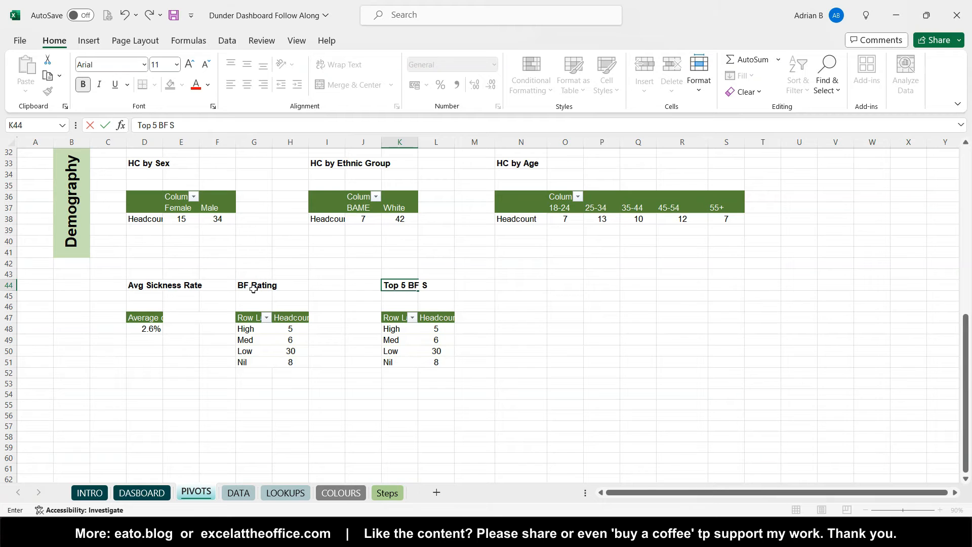
{"action": "type", "text": "p 5 BF Scores"}
Step: Remove the BF Rating field from the rows of the Top 5 BF Scores pivot at K47
{"action": "left_click", "coordinate": [399, 351]}
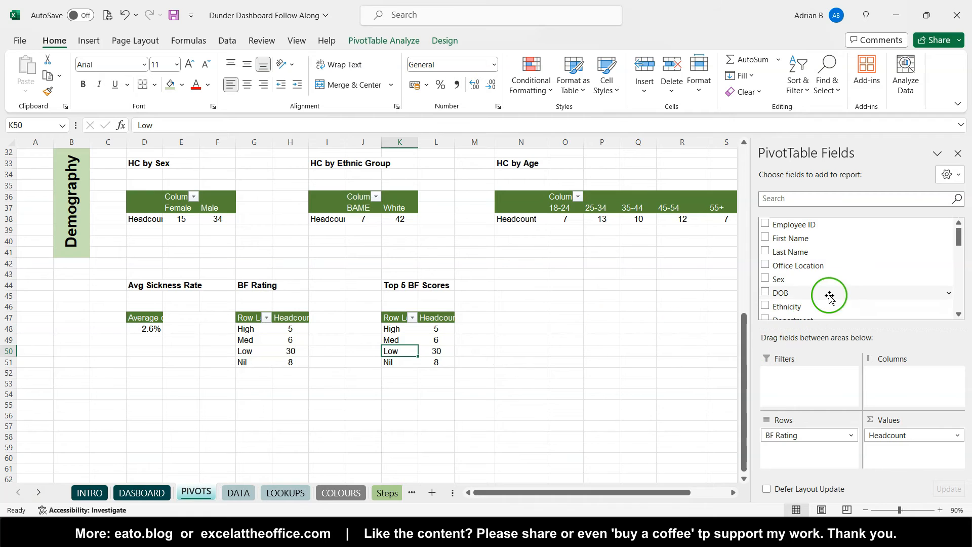
{"action": "scroll", "coordinate": [829, 297], "scroll_direction": "down", "scroll_amount": 2}
{"action": "scroll", "coordinate": [800, 273], "scroll_direction": "down", "scroll_amount": 3}
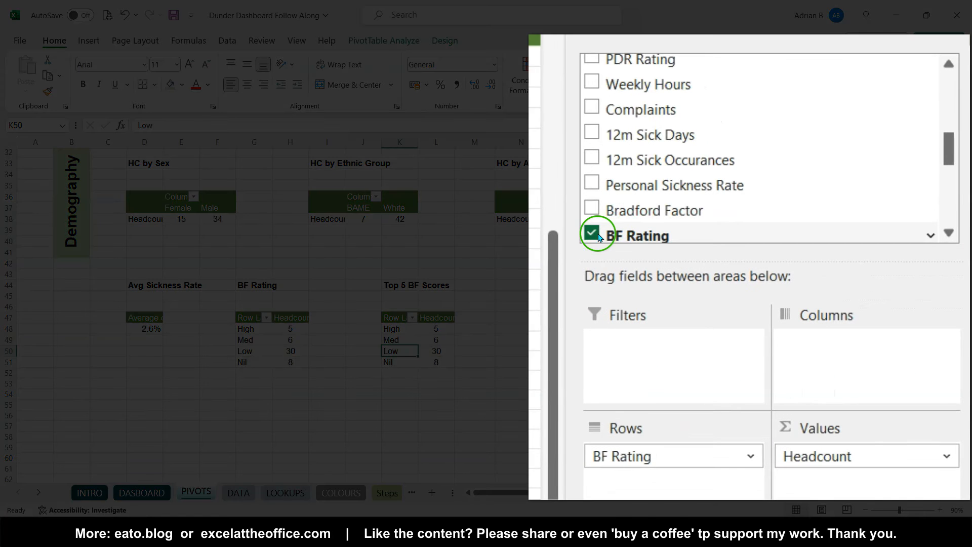
{"action": "left_click", "coordinate": [594, 236]}
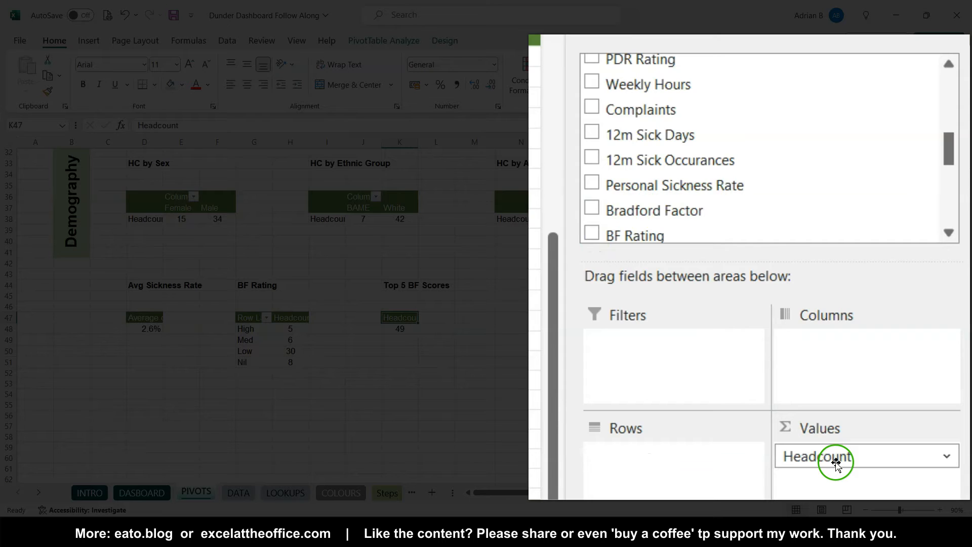
Step: Replace Headcount with the sum of Bradford Factor as the values field of the Top 5 BF Scores pivot
{"action": "left_click", "coordinate": [720, 213]}
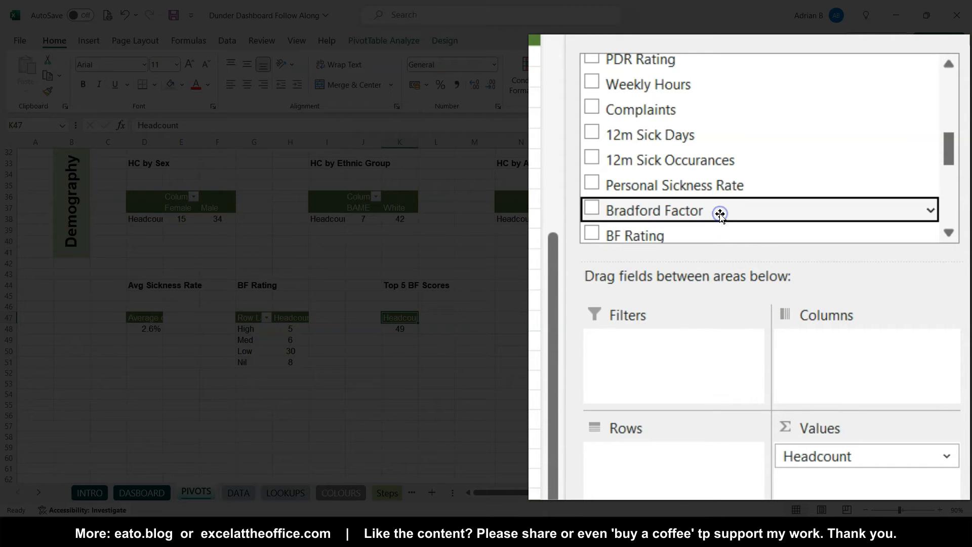
{"action": "left_click_drag", "start_coordinate": [720, 214], "coordinate": [851, 480]}
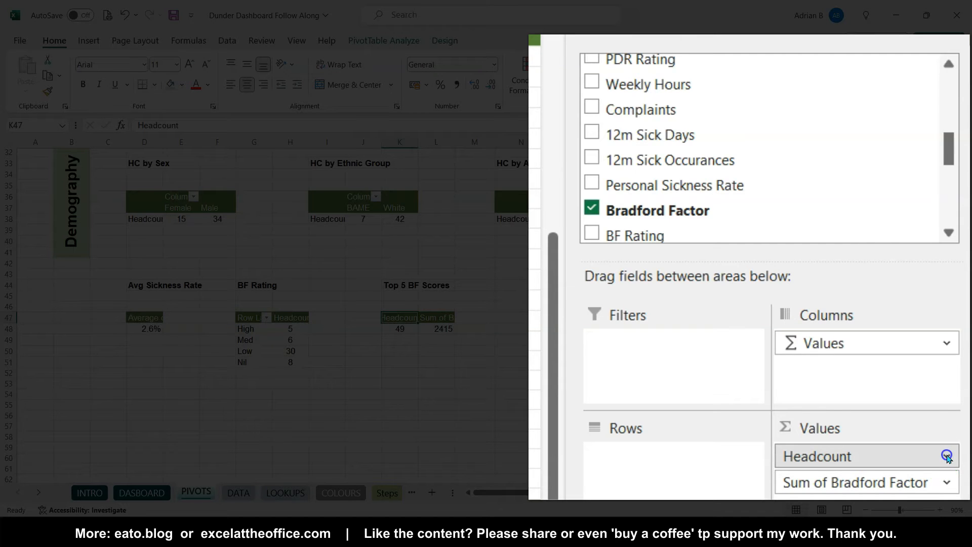
{"action": "scroll", "coordinate": [862, 197], "scroll_direction": "down", "scroll_amount": 1}
{"action": "left_click_drag", "start_coordinate": [862, 197], "coordinate": [863, 196]}
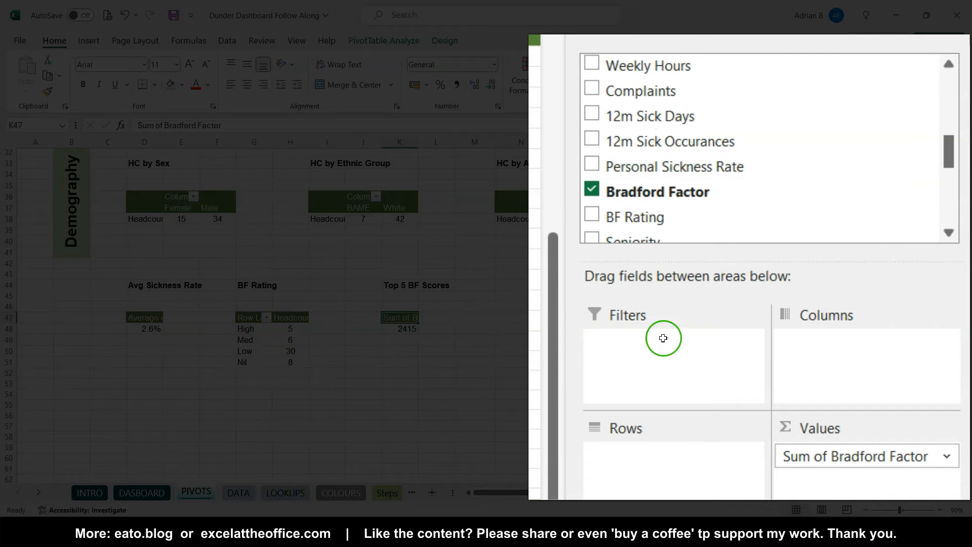
Step: Add the Full Name field to the rows of the Top 5 BF Scores pivot
{"action": "scroll", "coordinate": [647, 157], "scroll_direction": "down", "scroll_amount": 6}
{"action": "scroll", "coordinate": [649, 163], "scroll_direction": "up", "scroll_amount": 8}
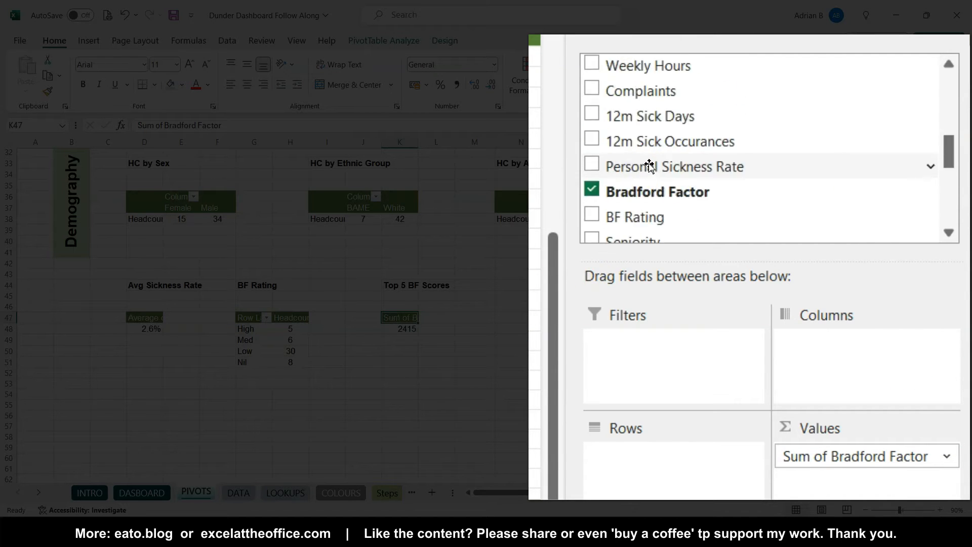
{"action": "scroll", "coordinate": [716, 160], "scroll_direction": "down", "scroll_amount": 4}
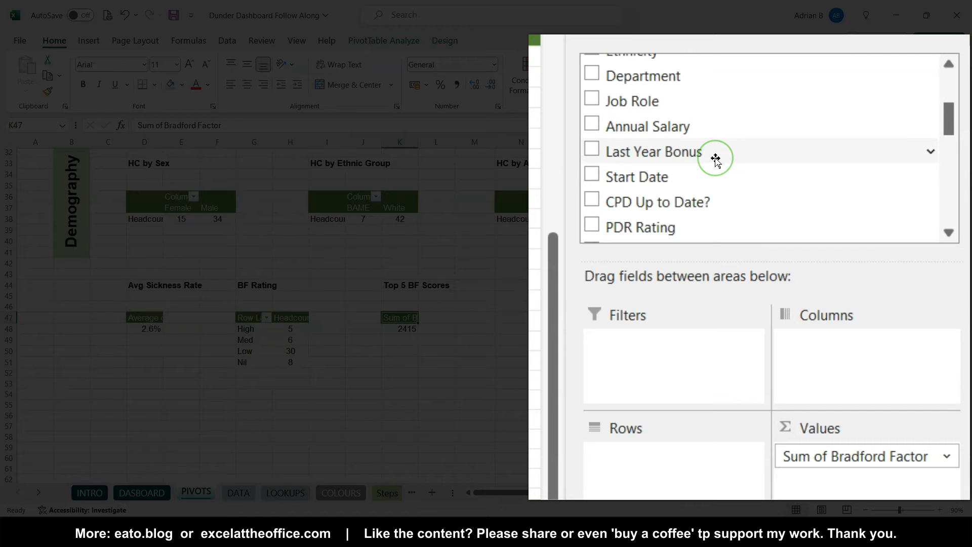
{"action": "scroll", "coordinate": [716, 159], "scroll_direction": "down", "scroll_amount": 3}
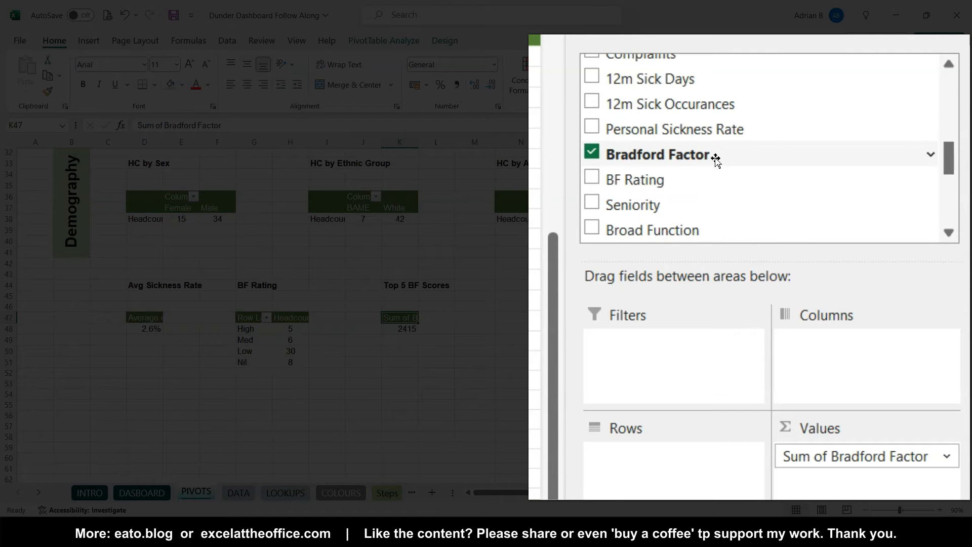
{"action": "scroll", "coordinate": [715, 160], "scroll_direction": "up", "scroll_amount": 3}
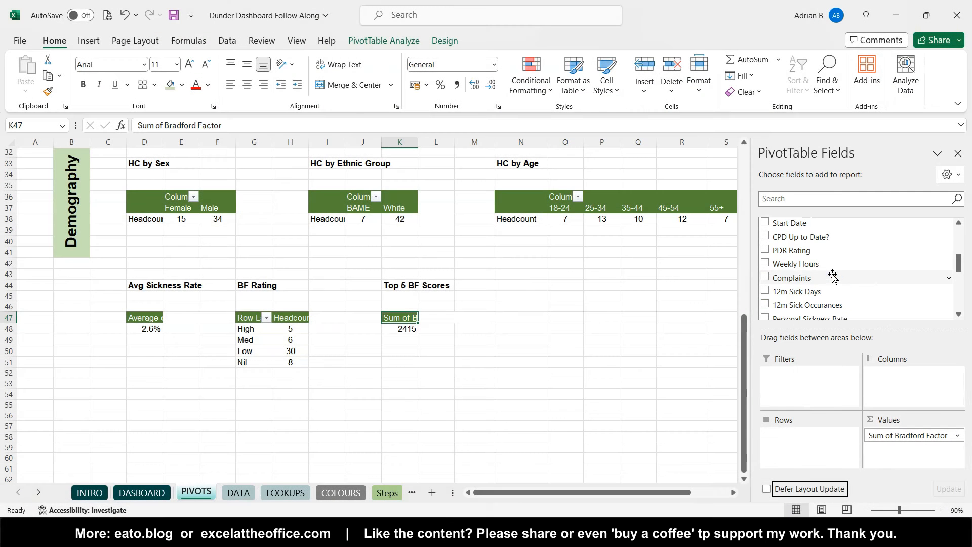
{"action": "scroll", "coordinate": [833, 276], "scroll_direction": "down", "scroll_amount": 4}
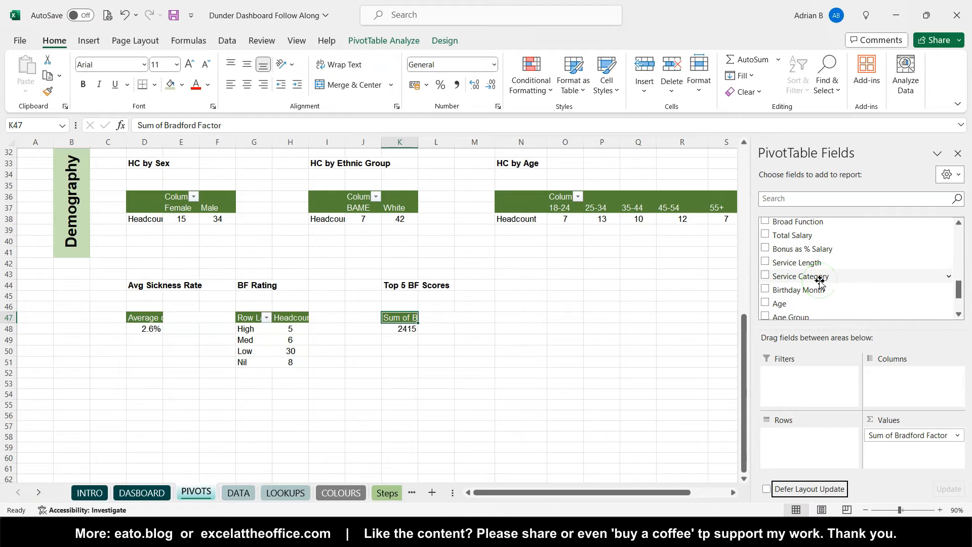
{"action": "scroll", "coordinate": [820, 282], "scroll_direction": "down", "scroll_amount": 2}
{"action": "left_click_drag", "start_coordinate": [796, 297], "coordinate": [863, 419]}
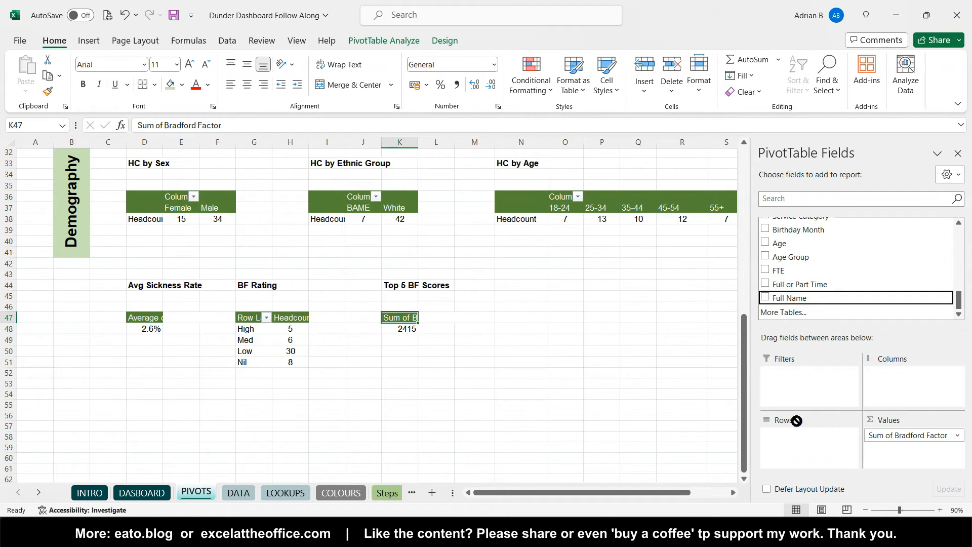
{"action": "left_click_drag", "start_coordinate": [797, 420], "coordinate": [796, 434]}
Step: Filter the Top 5 BF Scores pivot's row labels to the top 5 items by Sum of Bradford Factor
{"action": "scroll", "coordinate": [537, 381], "scroll_direction": "down", "scroll_amount": 18}
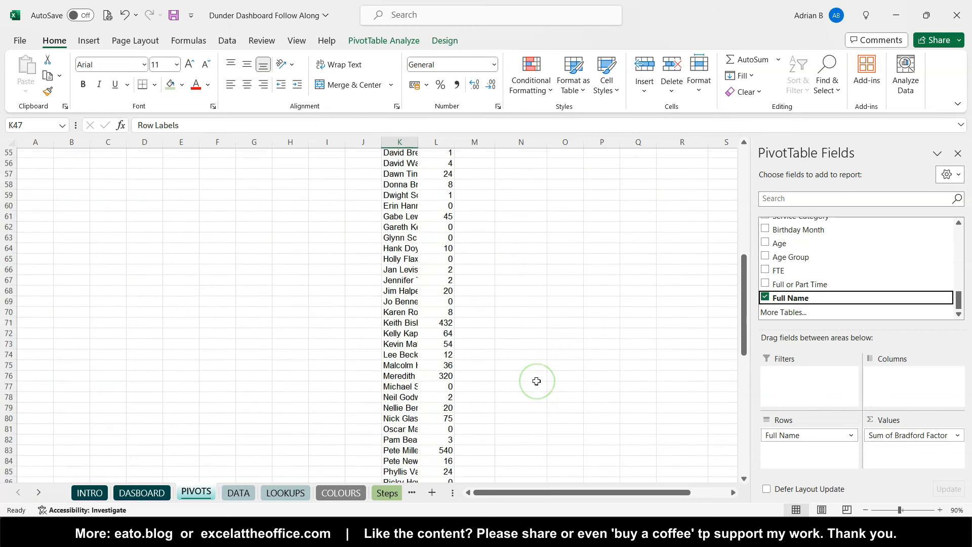
{"action": "scroll", "coordinate": [537, 381], "scroll_direction": "up", "scroll_amount": 20}
{"action": "scroll", "coordinate": [537, 380], "scroll_direction": "down", "scroll_amount": 4}
{"action": "scroll", "coordinate": [536, 381], "scroll_direction": "up", "scroll_amount": 1}
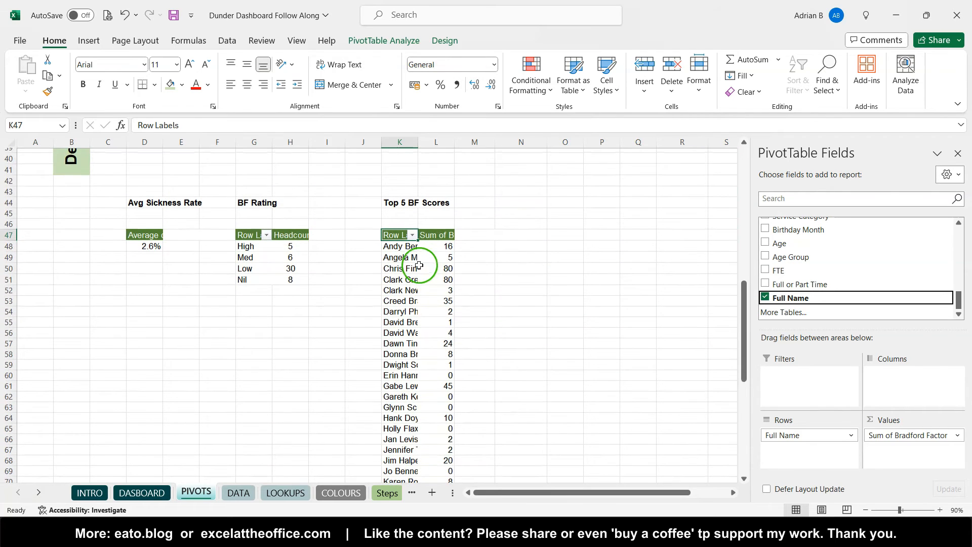
{"action": "left_click", "coordinate": [413, 236]}
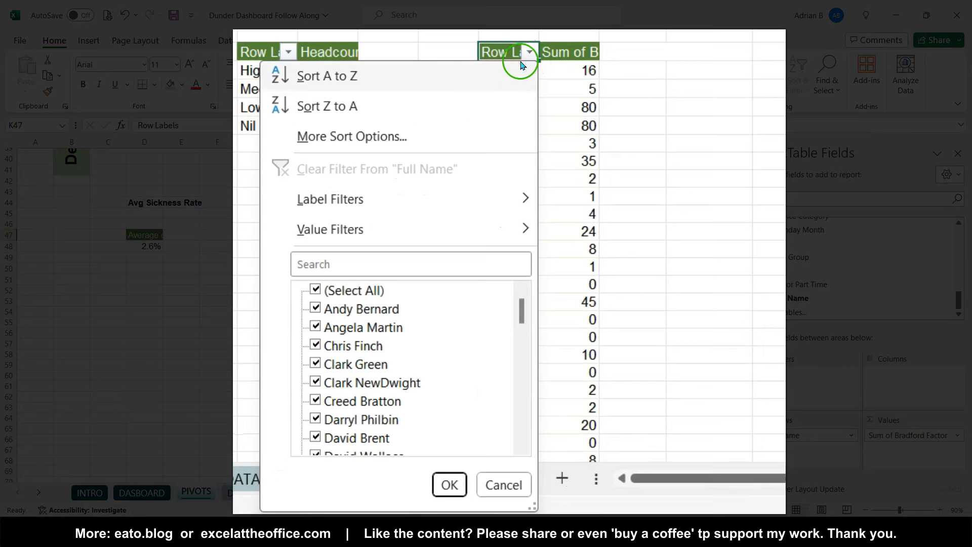
{"action": "mouse_move", "coordinate": [429, 241]}
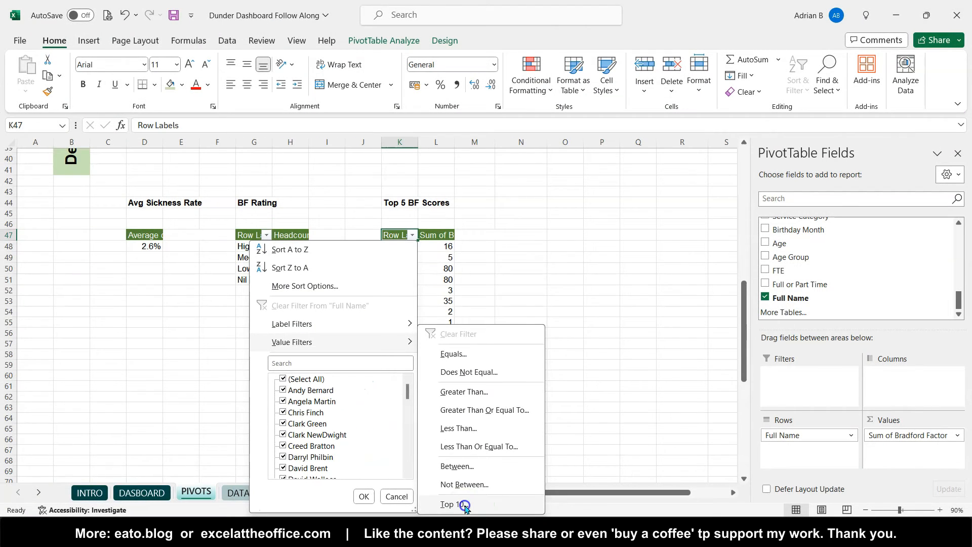
{"action": "left_click", "coordinate": [463, 504]}
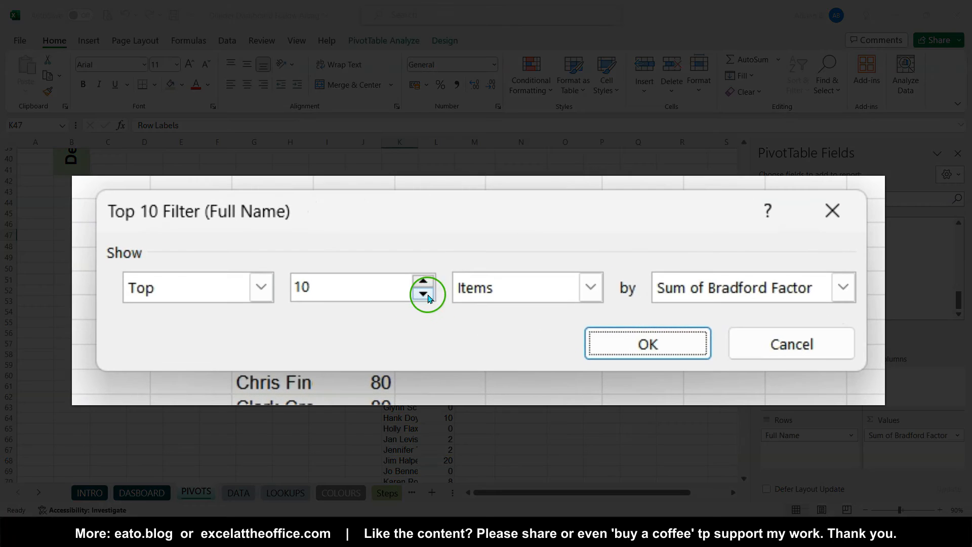
{"action": "left_click", "coordinate": [428, 298]}
{"action": "left_click", "coordinate": [421, 299]}
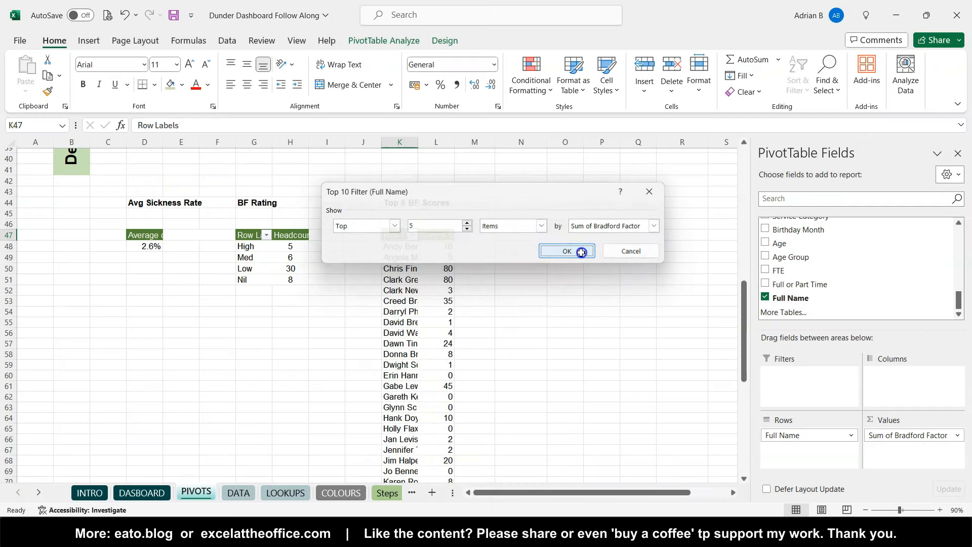
{"action": "left_click", "coordinate": [681, 350]}
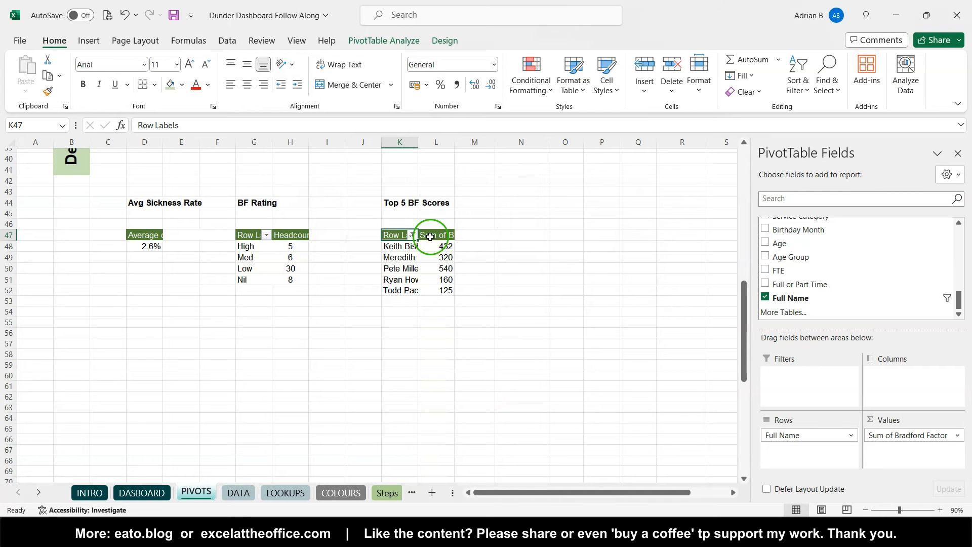
Step: Examine the last entry of the Top 5 BF Scores pivot, the empty cells K53:L55 beneath it and the surrounding pivots
{"action": "left_click", "coordinate": [441, 292]}
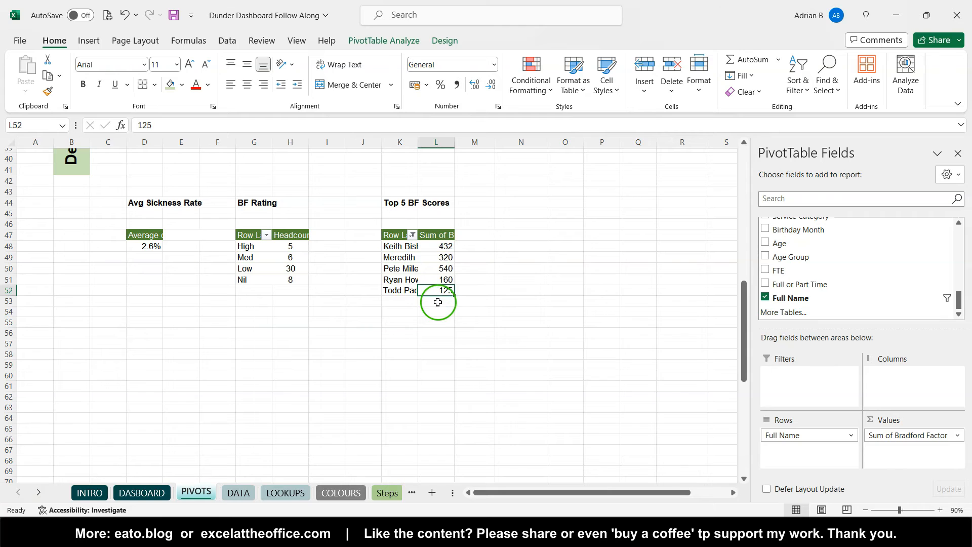
{"action": "left_click", "coordinate": [438, 302]}
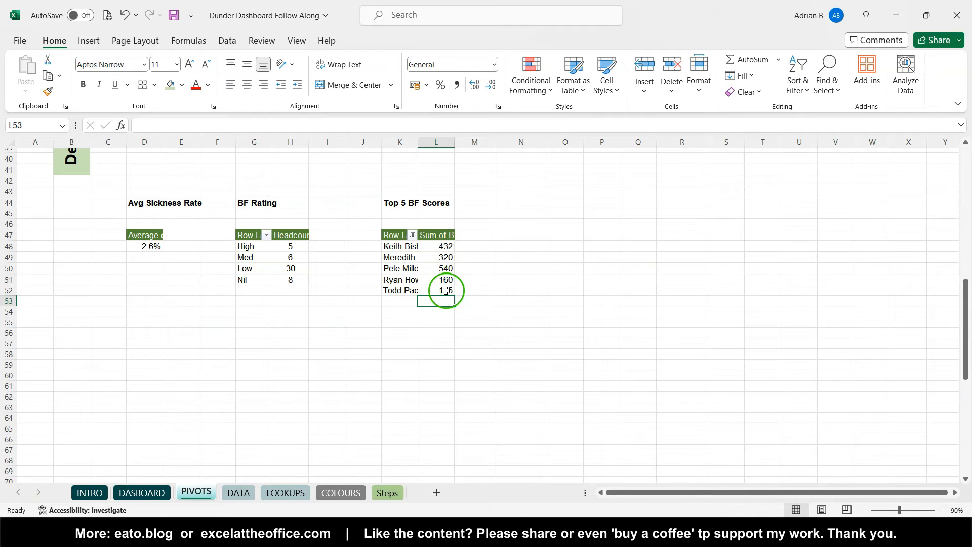
{"action": "left_click", "coordinate": [444, 290]}
{"action": "left_click", "coordinate": [447, 291]}
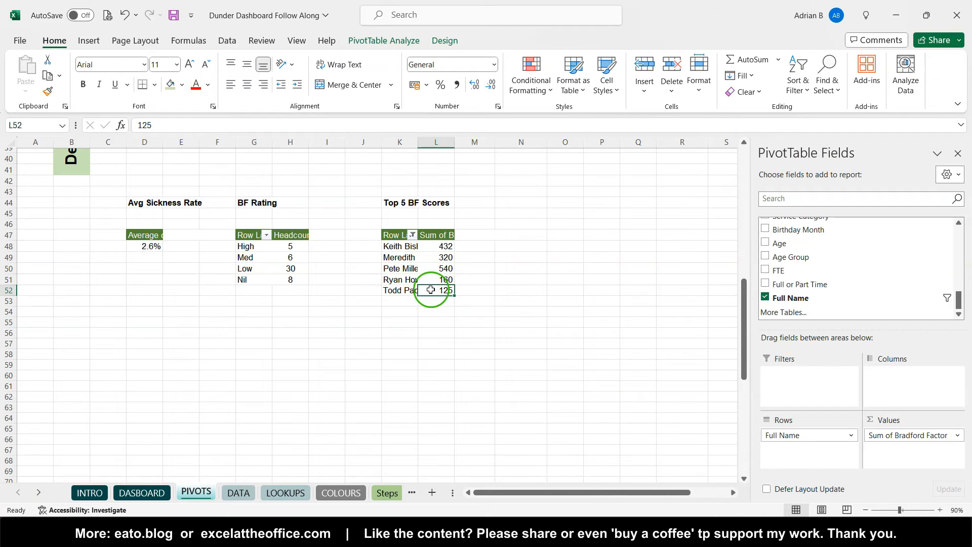
{"action": "mouse_move", "coordinate": [441, 290]}
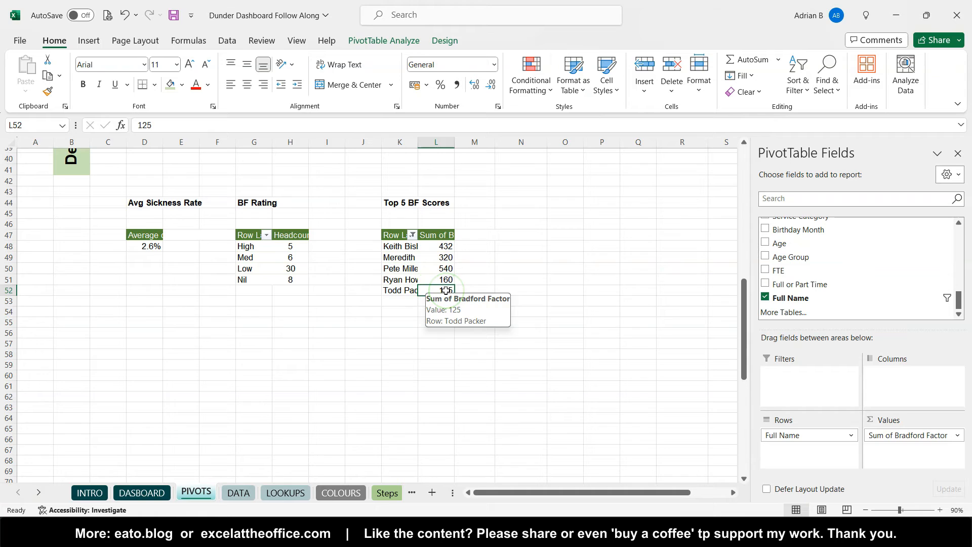
{"action": "left_click_drag", "start_coordinate": [402, 299], "coordinate": [428, 326]}
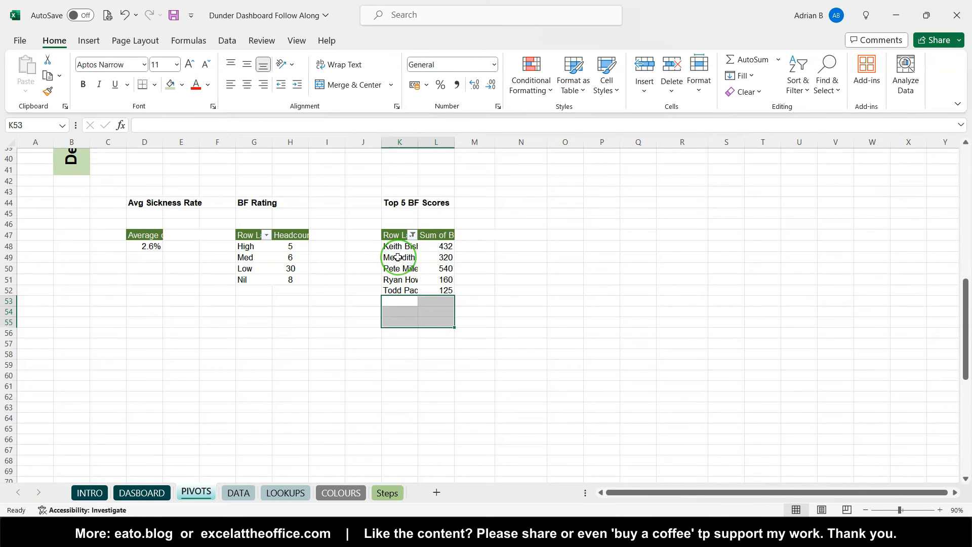
{"action": "scroll", "coordinate": [398, 257], "scroll_direction": "up", "scroll_amount": 9}
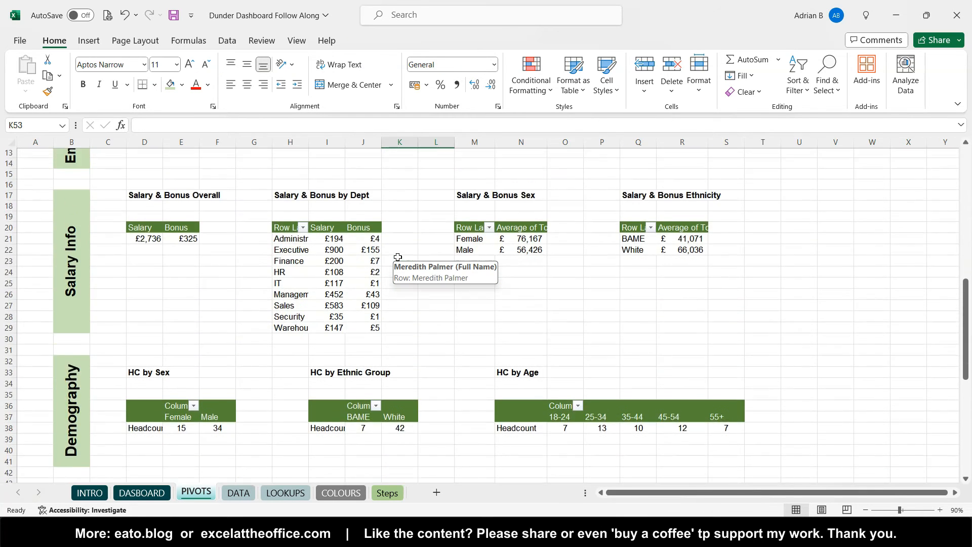
{"action": "scroll", "coordinate": [398, 257], "scroll_direction": "down", "scroll_amount": 9}
{"action": "left_click", "coordinate": [397, 199]}
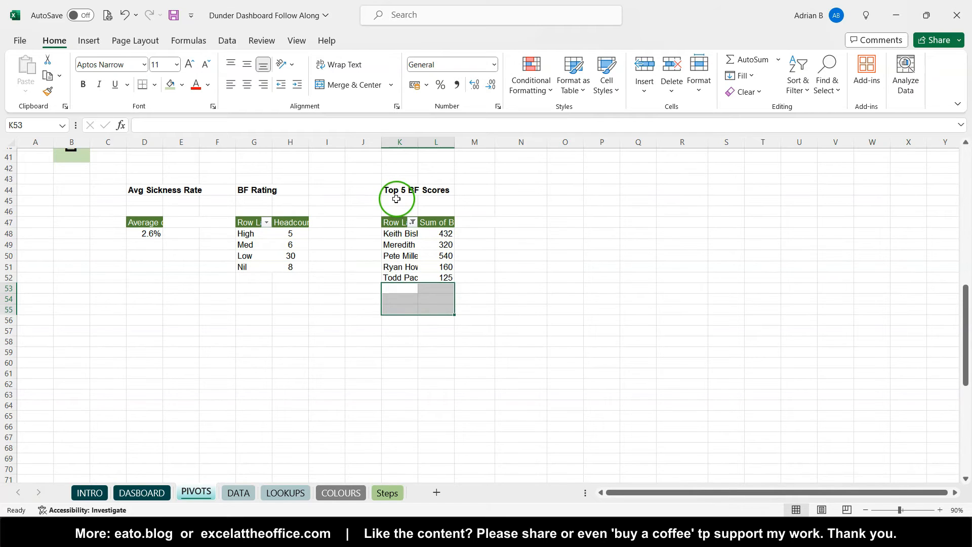
{"action": "scroll", "coordinate": [397, 201], "scroll_direction": "up", "scroll_amount": 3}
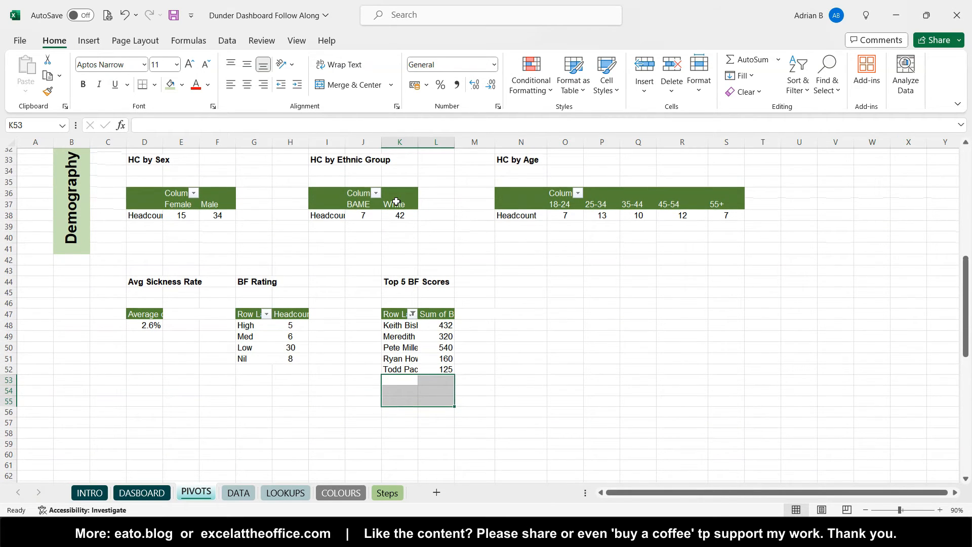
{"action": "scroll", "coordinate": [406, 288], "scroll_direction": "down", "scroll_amount": 2}
Step: Sort the Top 5 BF Scores pivot's names in descending order by Sum of Bradford Factor and check the order in L48:L52
{"action": "left_click", "coordinate": [405, 270]}
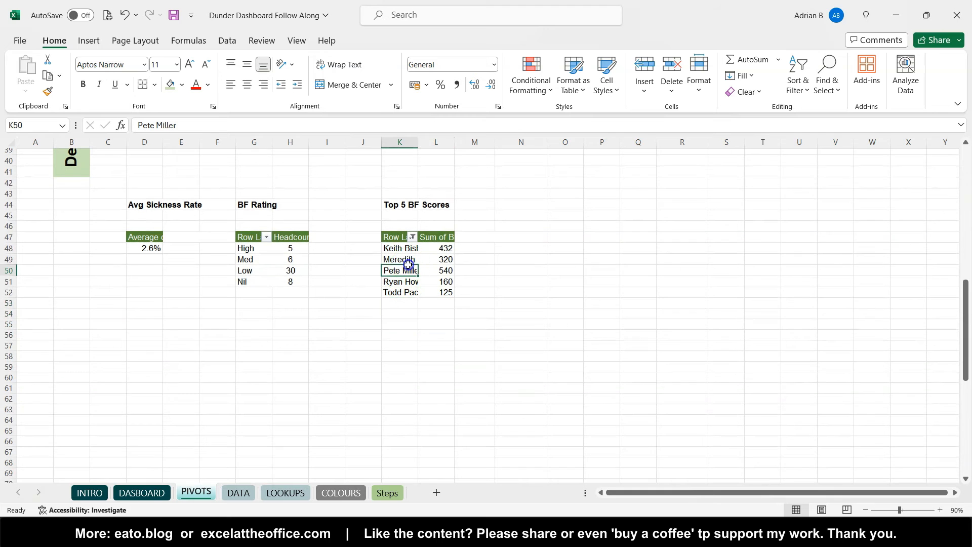
{"action": "mouse_move", "coordinate": [449, 282]}
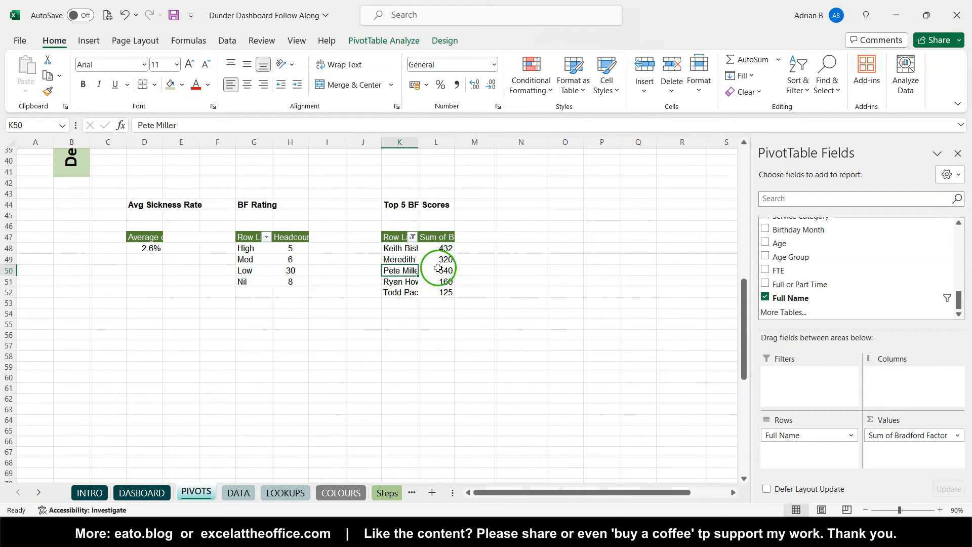
{"action": "mouse_move", "coordinate": [438, 245]}
{"action": "left_click", "coordinate": [413, 238]}
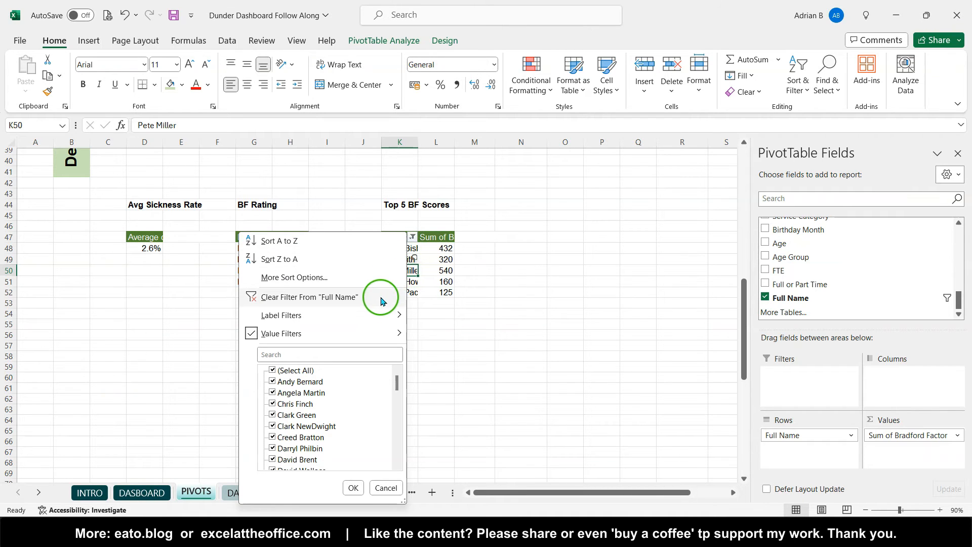
{"action": "left_click", "coordinate": [301, 279]}
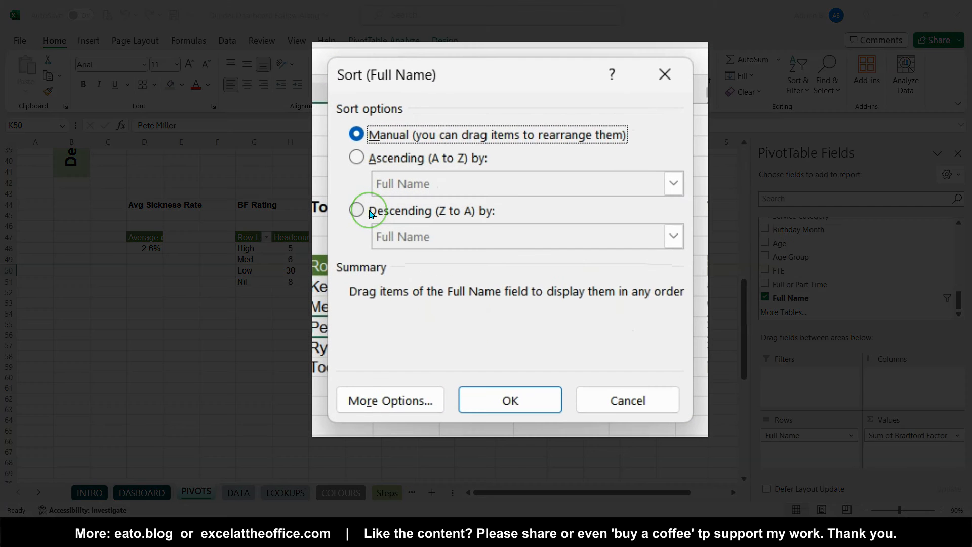
{"action": "left_click", "coordinate": [372, 213]}
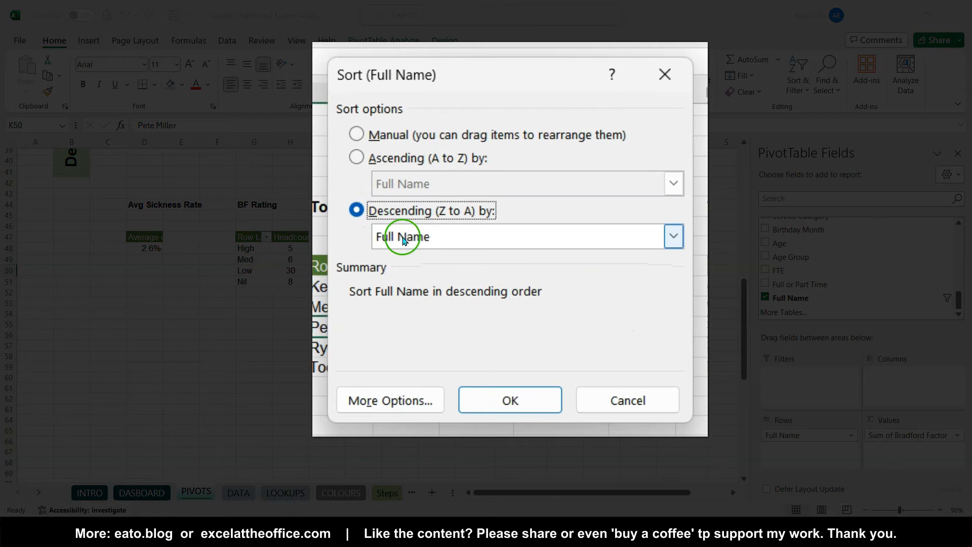
{"action": "left_click", "coordinate": [449, 242]}
{"action": "left_click", "coordinate": [436, 276]}
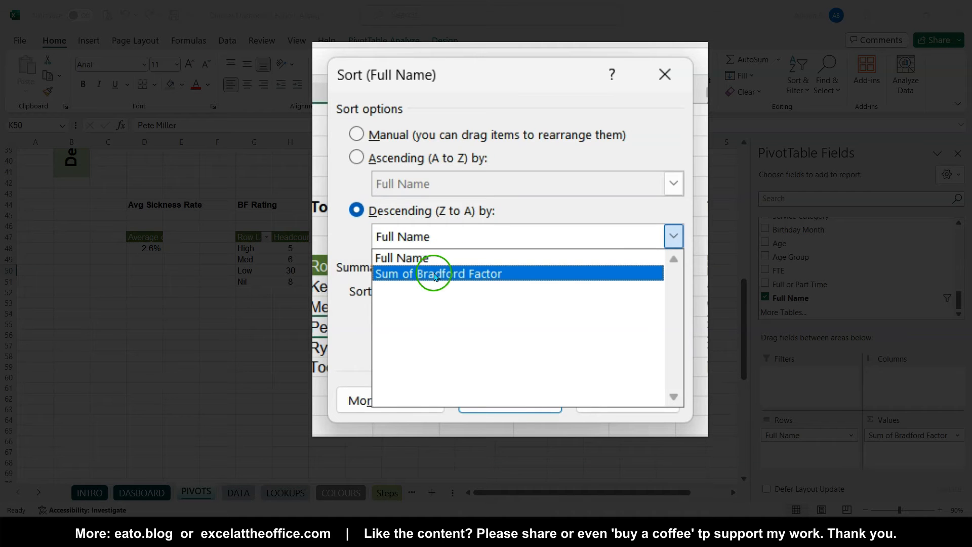
{"action": "left_click", "coordinate": [524, 392]}
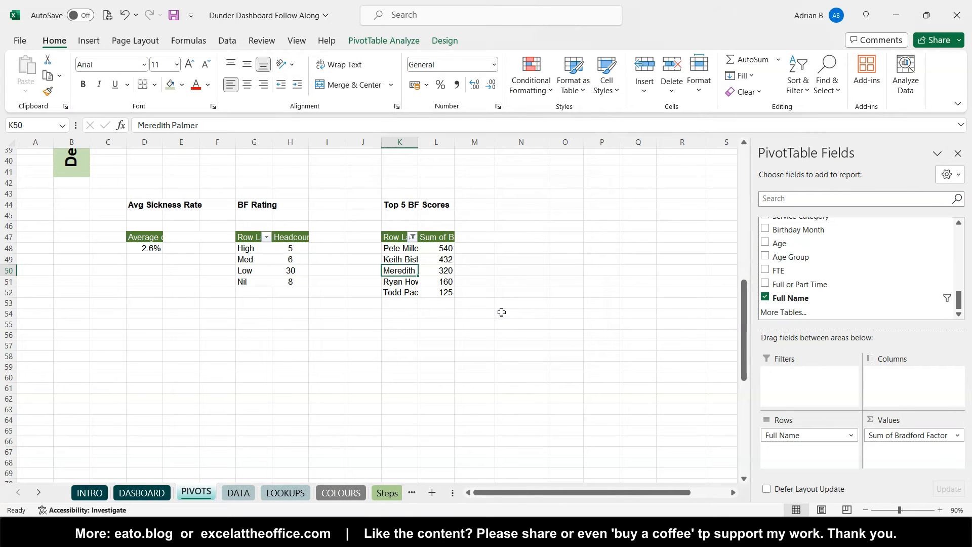
{"action": "left_click_drag", "start_coordinate": [444, 249], "coordinate": [444, 289]}
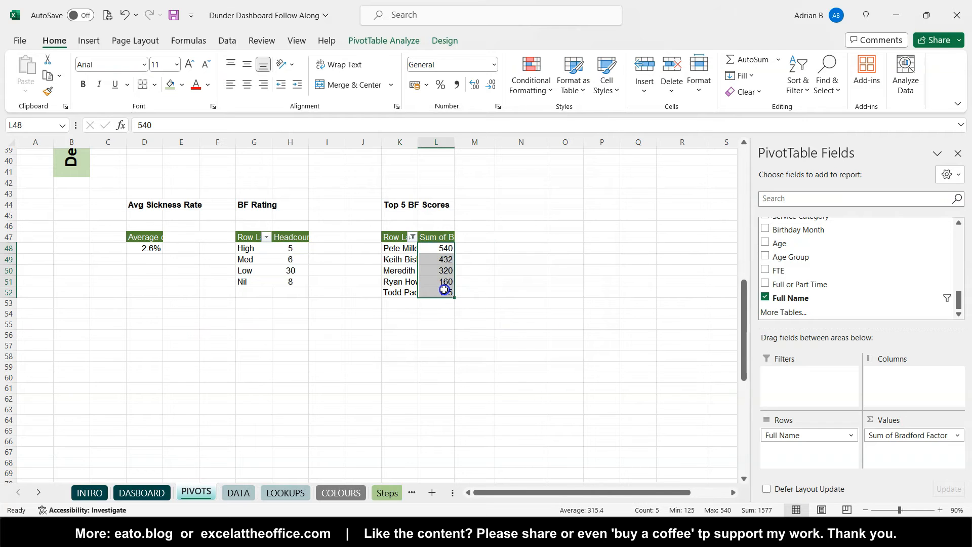
Step: Copy the Demography section label to B44, beside the sickness pivots
{"action": "left_click", "coordinate": [444, 289]}
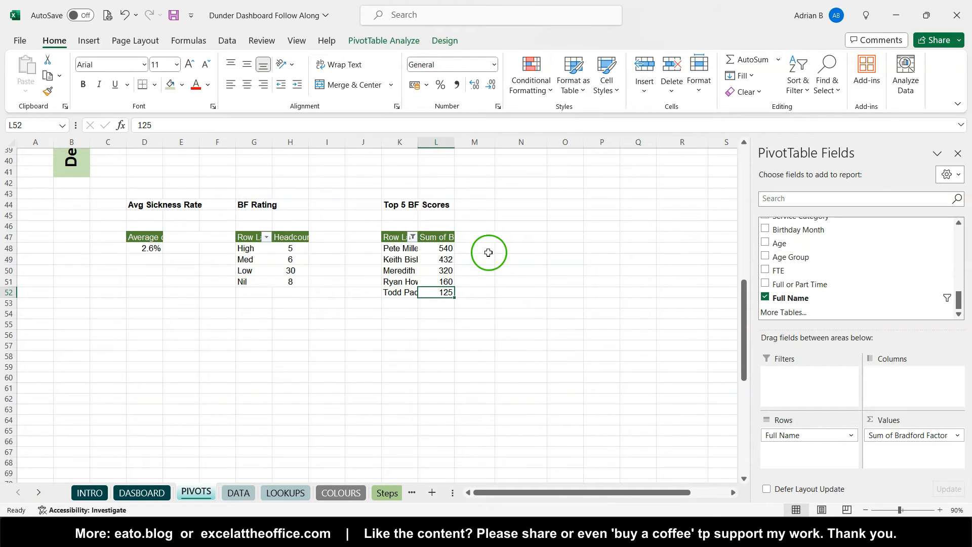
{"action": "scroll", "coordinate": [76, 275], "scroll_direction": "up", "scroll_amount": 4}
{"action": "left_click", "coordinate": [76, 275]}
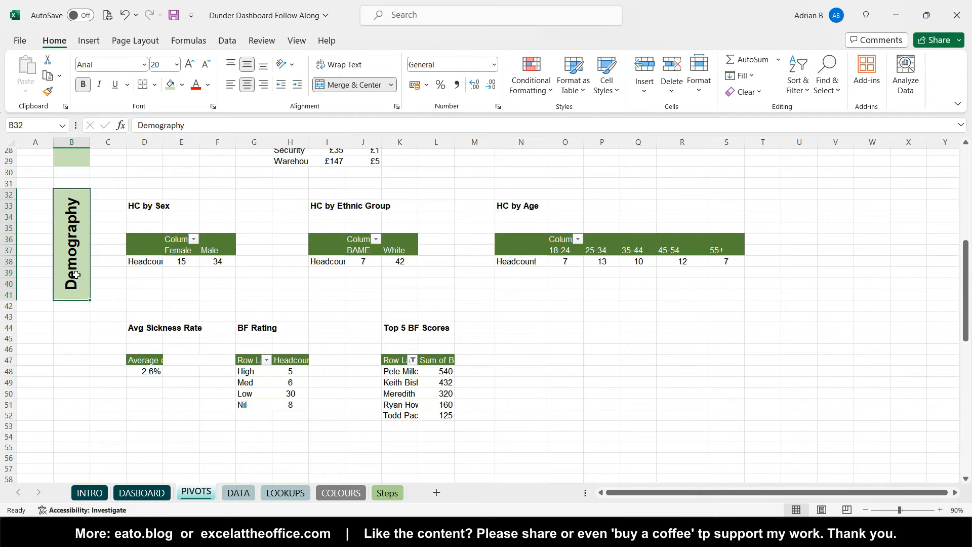
{"action": "key", "text": "ctrl+c"}
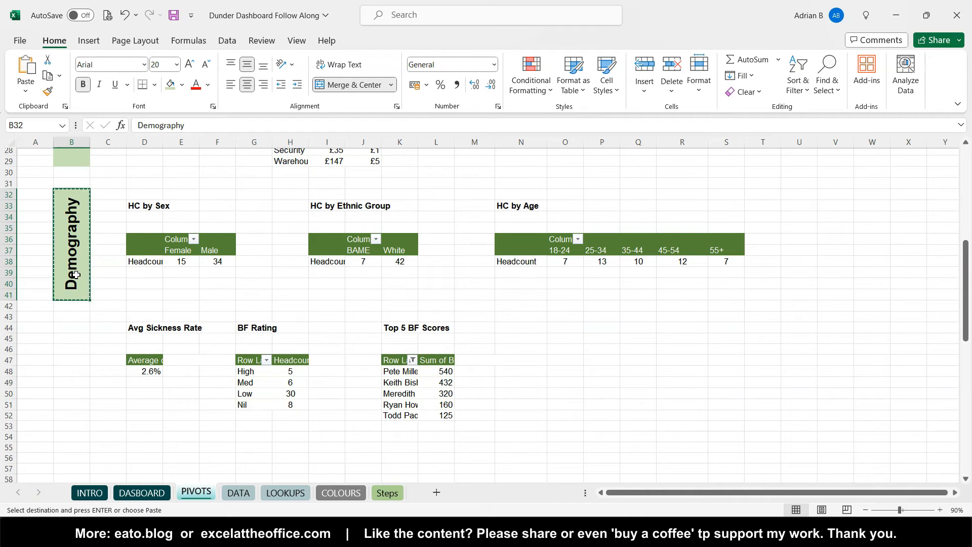
{"action": "left_click", "coordinate": [74, 327]}
{"action": "key", "text": "ctrl+v"}
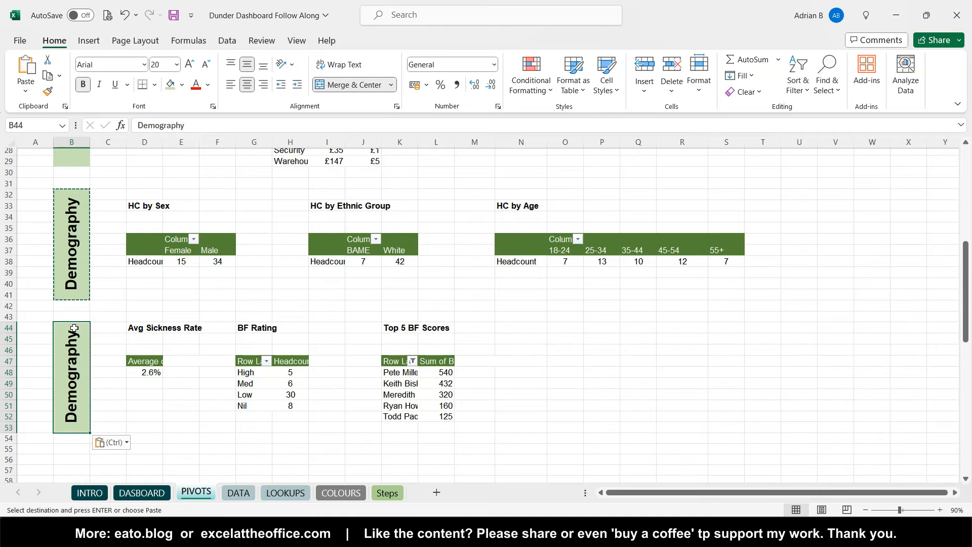
Step: Change the copied section label's text to Sickness
{"action": "double_click", "coordinate": [69, 376]}
{"action": "double_click", "coordinate": [70, 376]}
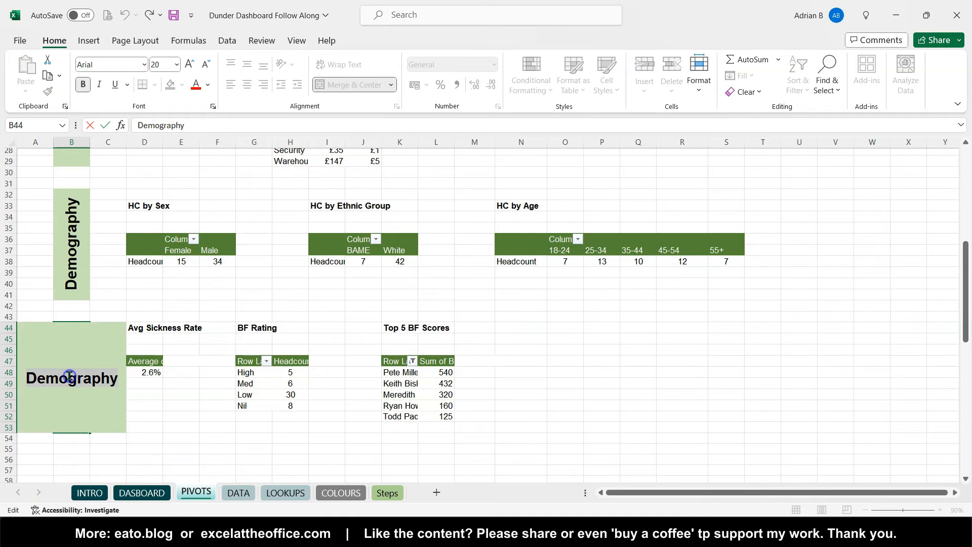
{"action": "type", "text": "Sickness"}
{"action": "key", "text": "Return"}
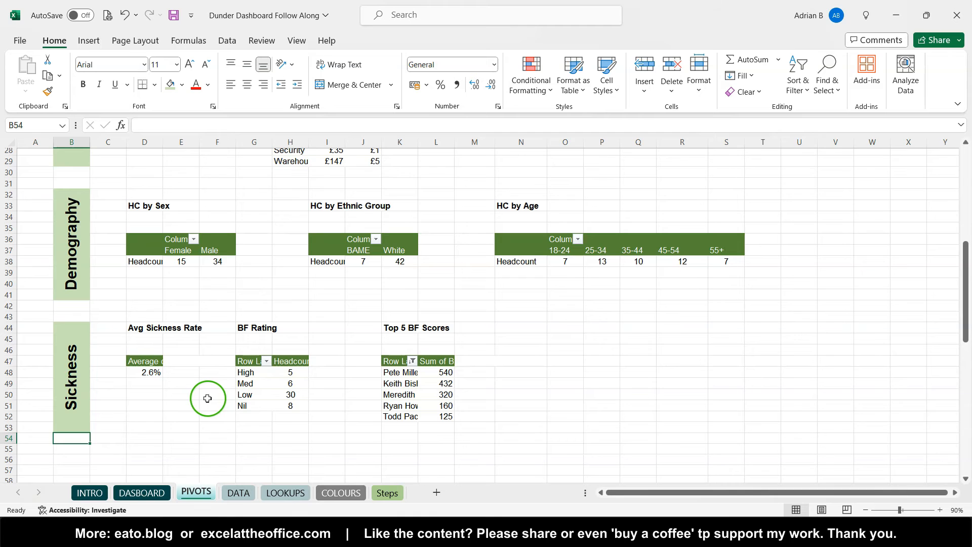
Step: Insert a blank row at row 43, above the Sickness section
{"action": "scroll", "coordinate": [206, 398], "scroll_direction": "down", "scroll_amount": 6}
{"action": "scroll", "coordinate": [207, 399], "scroll_direction": "up", "scroll_amount": 3}
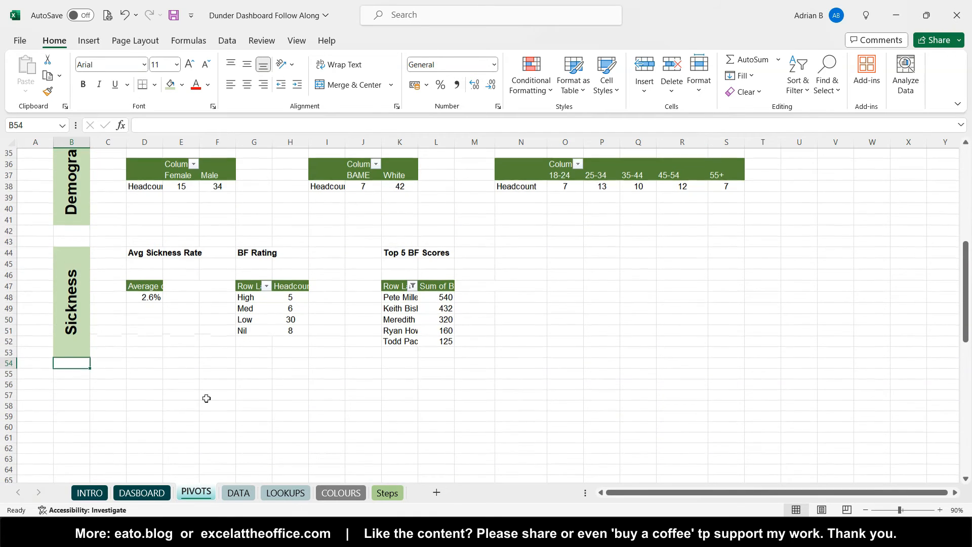
{"action": "right_click", "coordinate": [9, 241]}
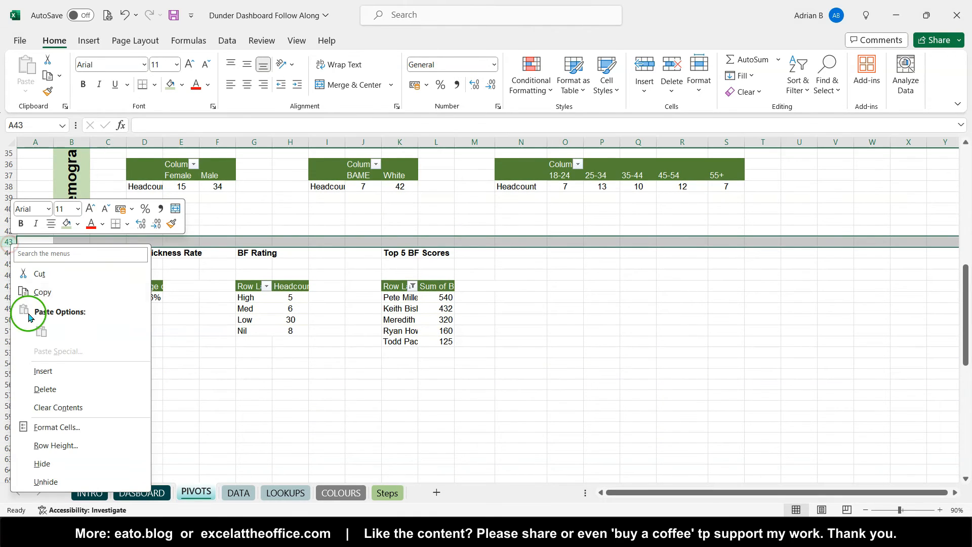
{"action": "left_click", "coordinate": [47, 389]}
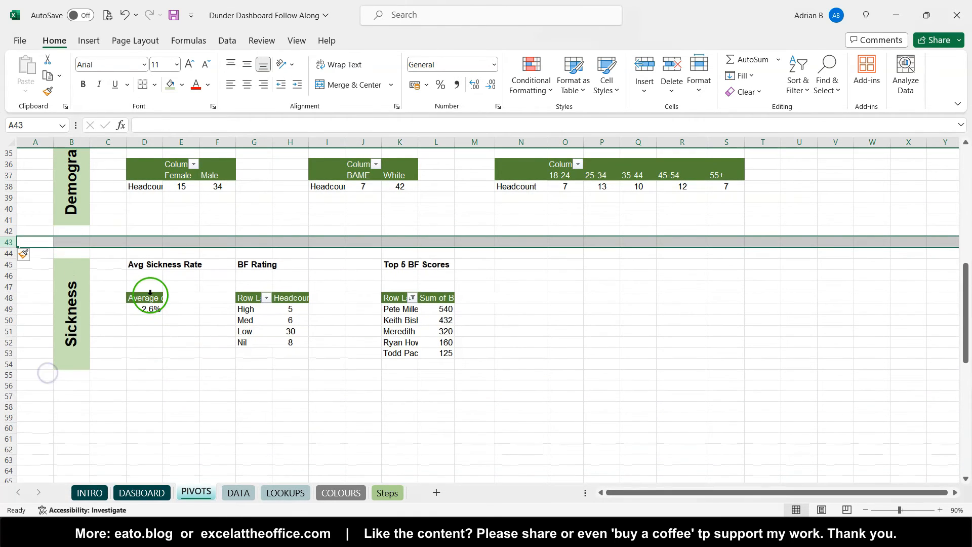
Step: Switch to the Dunder Dashboard and Database workbook and examine the Service Profile, Birthday Months and Longest Service pivots in its Service & Birthdays section
{"action": "scroll", "coordinate": [71, 401], "scroll_direction": "down", "scroll_amount": 3}
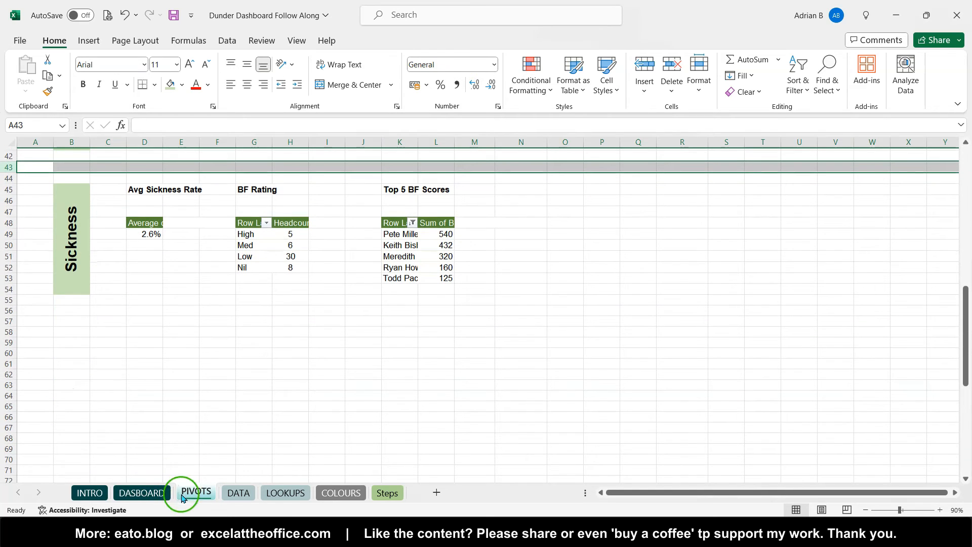
{"action": "mouse_move", "coordinate": [217, 532]}
{"action": "left_click", "coordinate": [245, 474]}
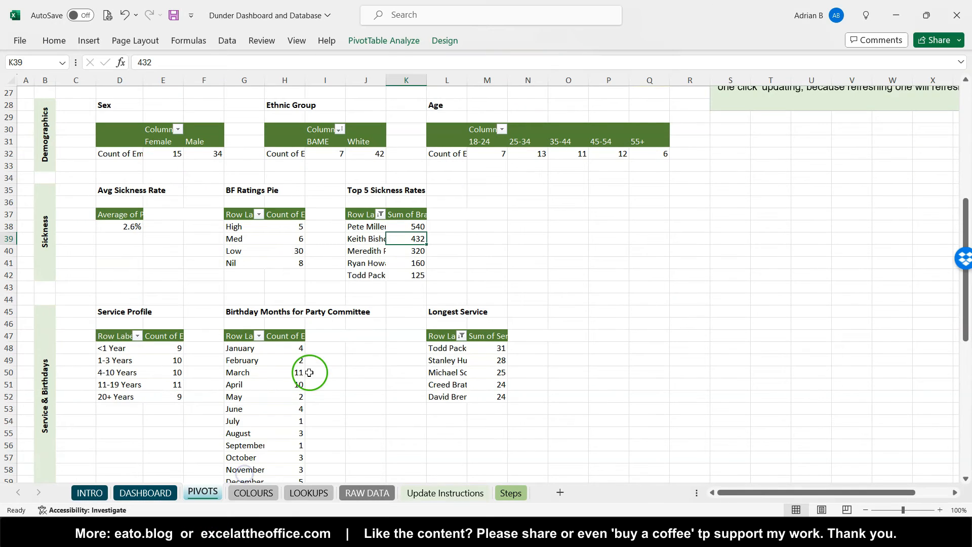
{"action": "scroll", "coordinate": [309, 373], "scroll_direction": "down", "scroll_amount": 14}
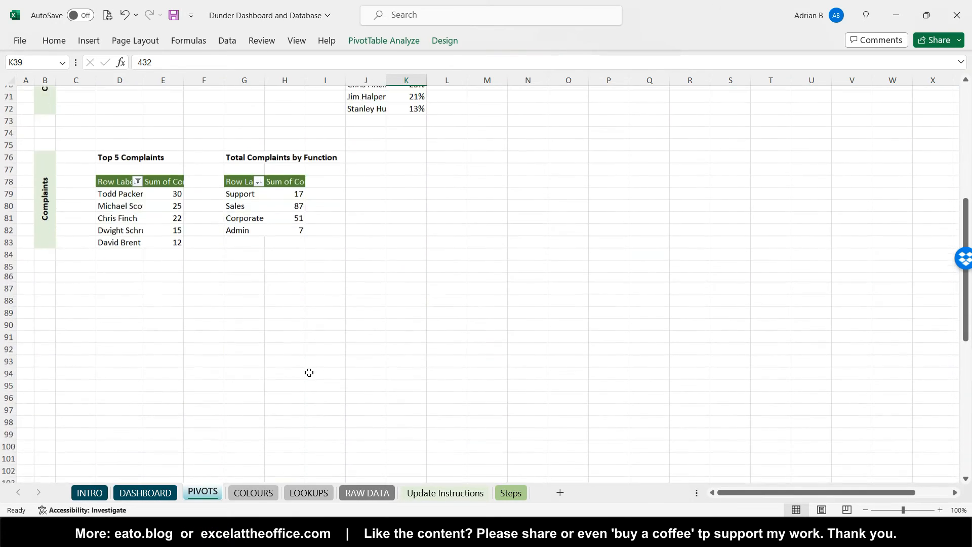
{"action": "scroll", "coordinate": [309, 373], "scroll_direction": "up", "scroll_amount": 8}
{"action": "scroll", "coordinate": [310, 373], "scroll_direction": "up", "scroll_amount": 4}
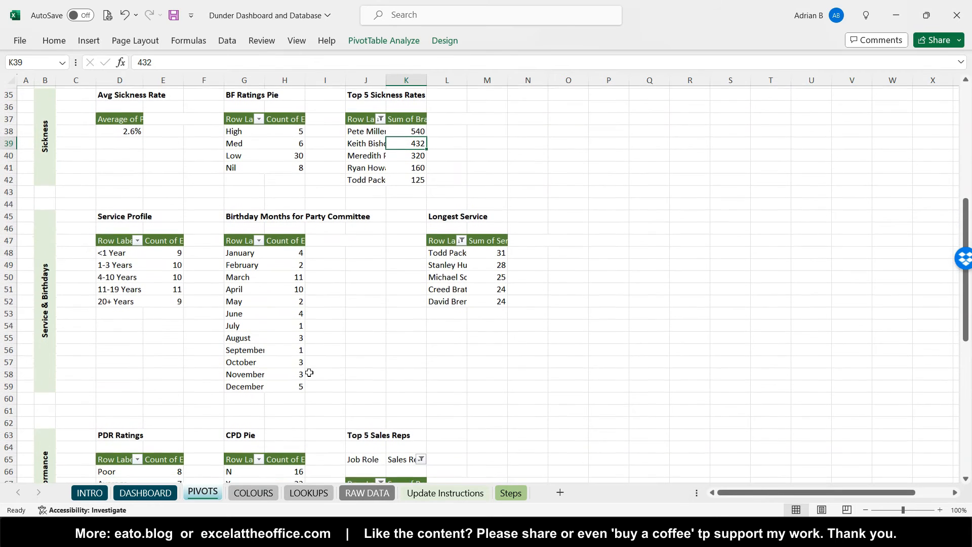
{"action": "left_click", "coordinate": [42, 282]}
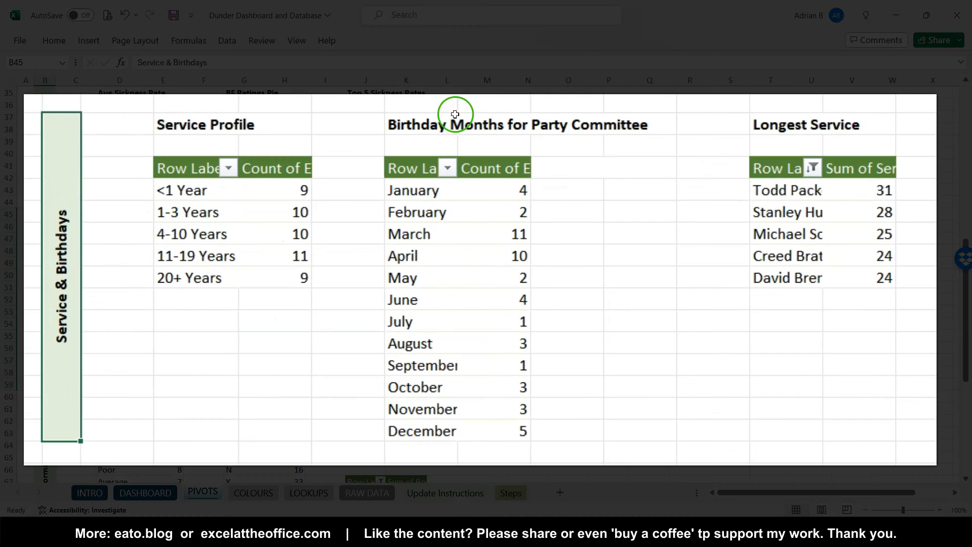
{"action": "left_click", "coordinate": [483, 218]}
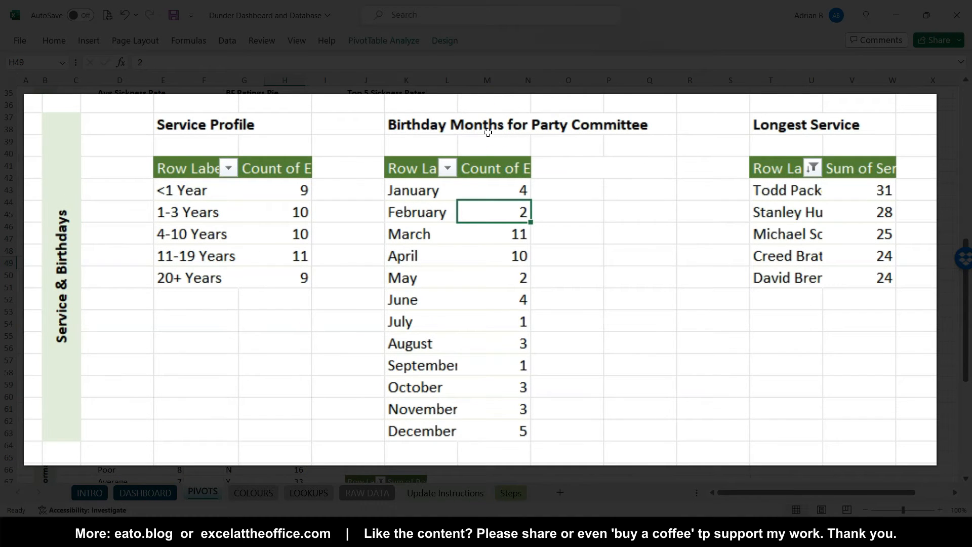
{"action": "left_click", "coordinate": [186, 124]}
{"action": "left_click", "coordinate": [183, 191]}
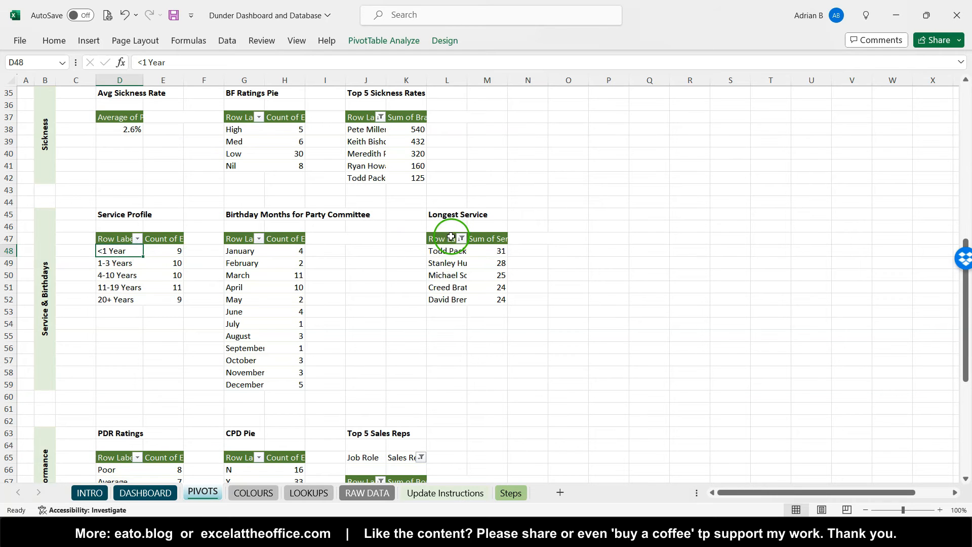
{"action": "scroll", "coordinate": [417, 150], "scroll_direction": "up", "scroll_amount": 1}
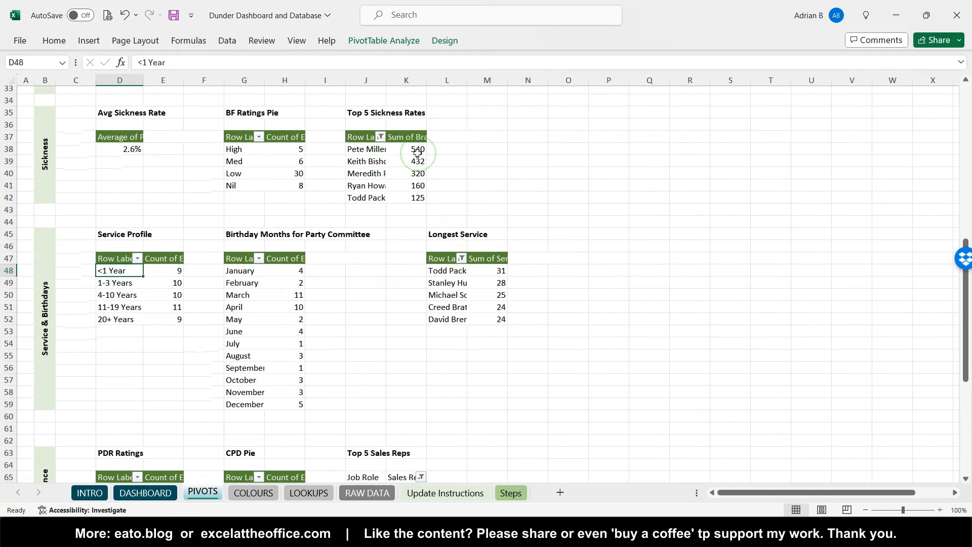
Step: In the Dunder Dashboard Follow Along workbook, paste a copy of the Service Profile block at H59 and title it Birthday Month
{"action": "left_click_drag", "start_coordinate": [264, 235], "coordinate": [315, 241]}
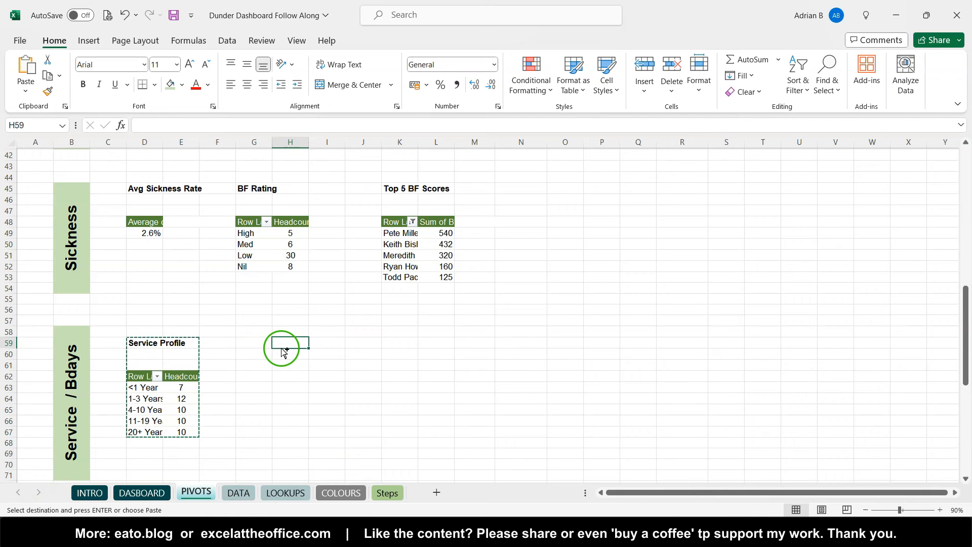
{"action": "left_click", "coordinate": [281, 348]}
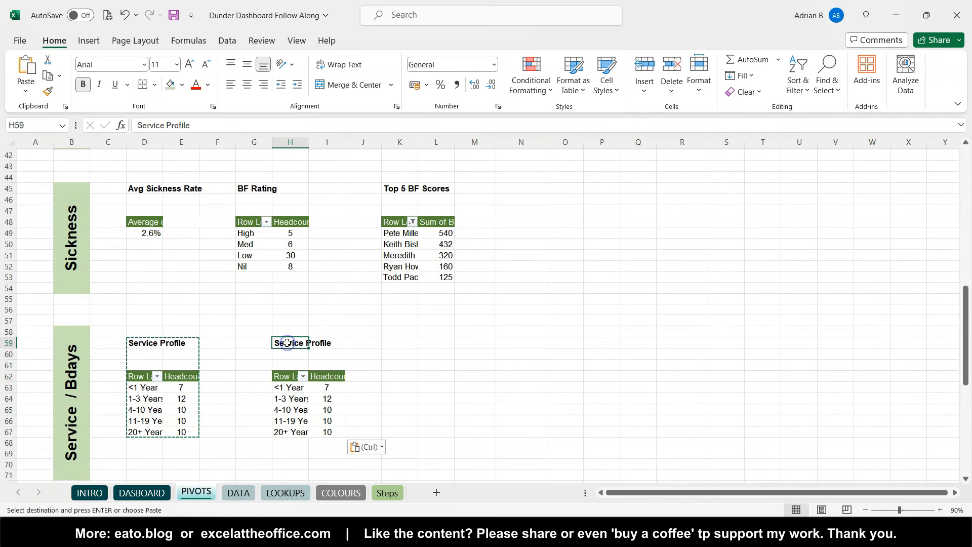
{"action": "type", "text": "Birthday"}
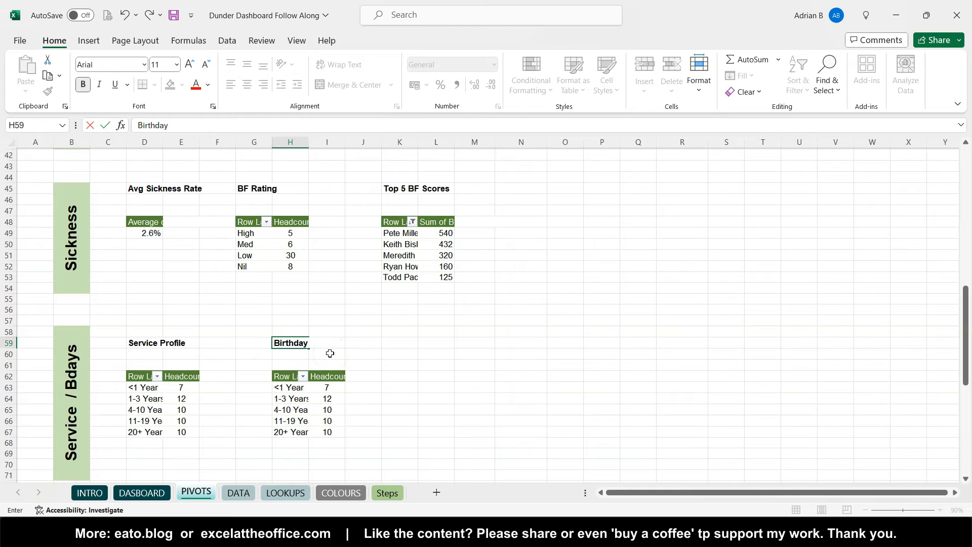
{"action": "type", "text": "Month"}
{"action": "key", "text": "Return"}
Step: Replace Service Category with Birthday Month in the rows of the Birthday Month pivot
{"action": "left_click", "coordinate": [297, 408]}
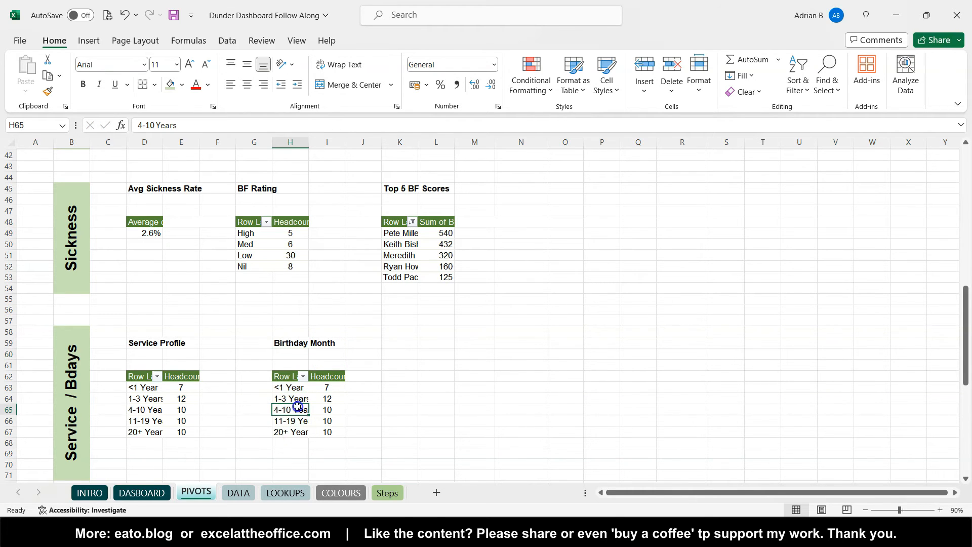
{"action": "scroll", "coordinate": [875, 268], "scroll_direction": "down", "scroll_amount": 4}
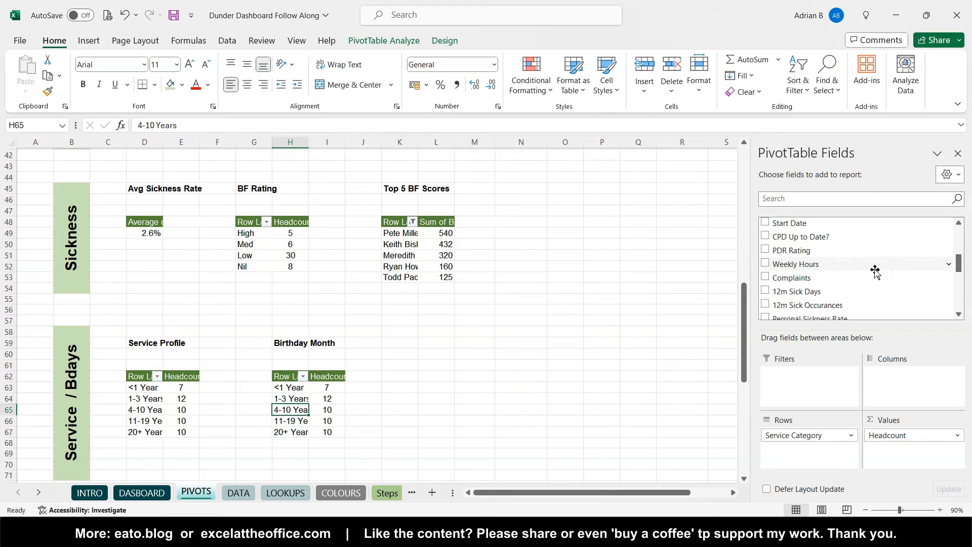
{"action": "scroll", "coordinate": [875, 272], "scroll_direction": "down", "scroll_amount": 5}
{"action": "left_click", "coordinate": [765, 275]}
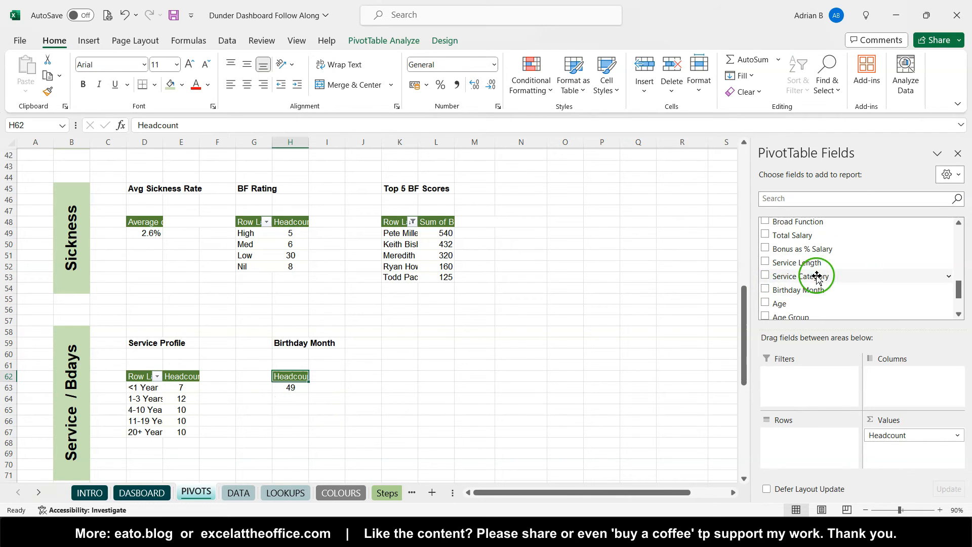
{"action": "scroll", "coordinate": [818, 278], "scroll_direction": "down", "scroll_amount": 2}
{"action": "left_click_drag", "start_coordinate": [807, 235], "coordinate": [808, 439]}
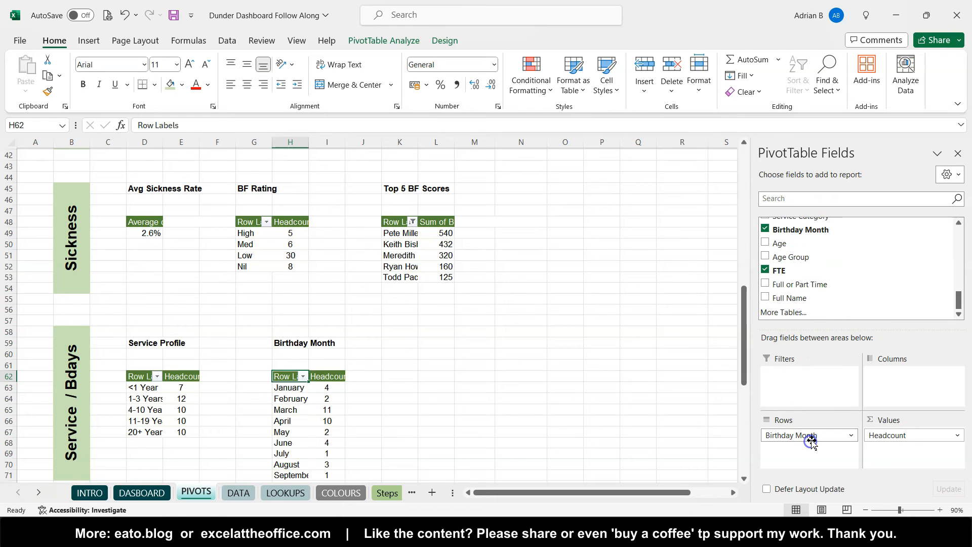
Step: Extend the merged Service / Bdays section label down to row 75, covering B58:B75
{"action": "scroll", "coordinate": [429, 411], "scroll_direction": "down", "scroll_amount": 2}
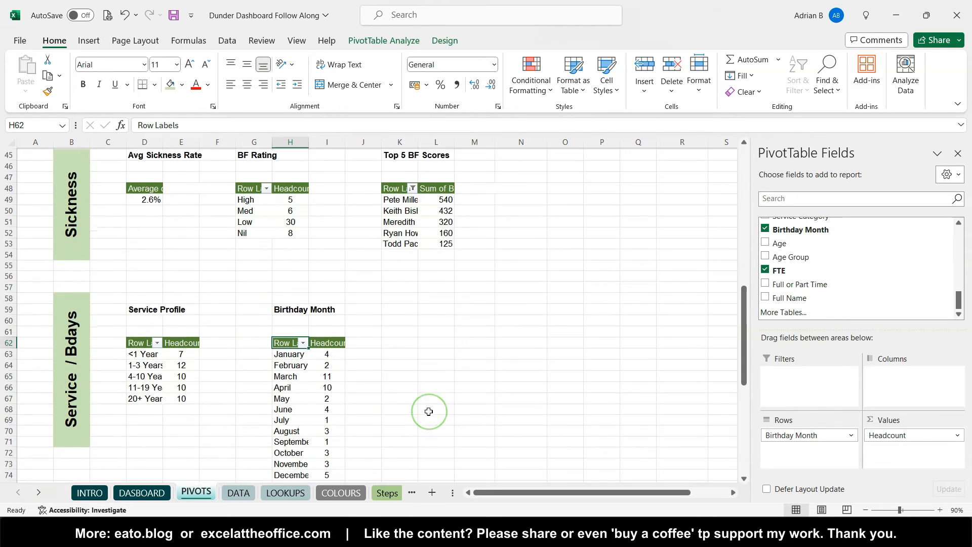
{"action": "scroll", "coordinate": [292, 365], "scroll_direction": "down", "scroll_amount": 2}
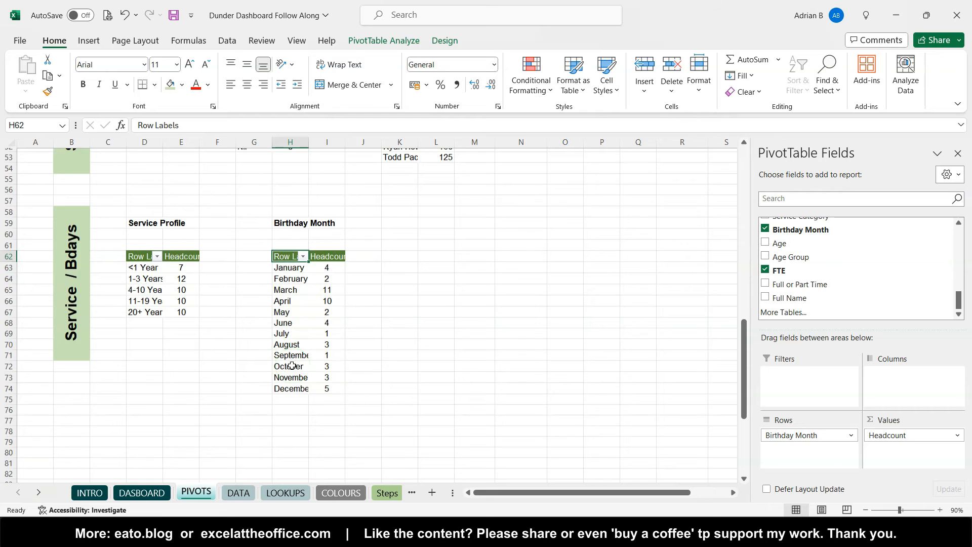
{"action": "left_click_drag", "start_coordinate": [74, 310], "coordinate": [70, 398]}
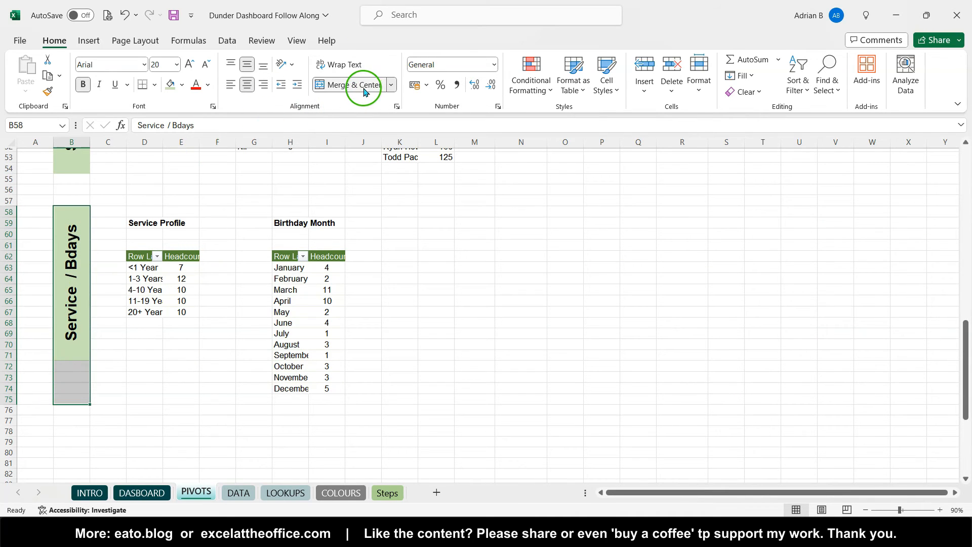
{"action": "left_click_drag", "start_coordinate": [71, 226], "coordinate": [61, 400]}
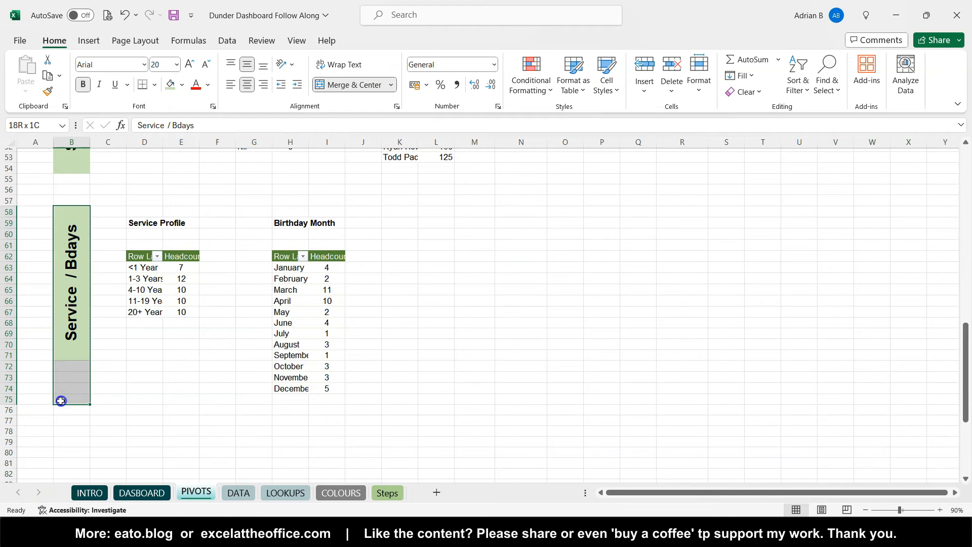
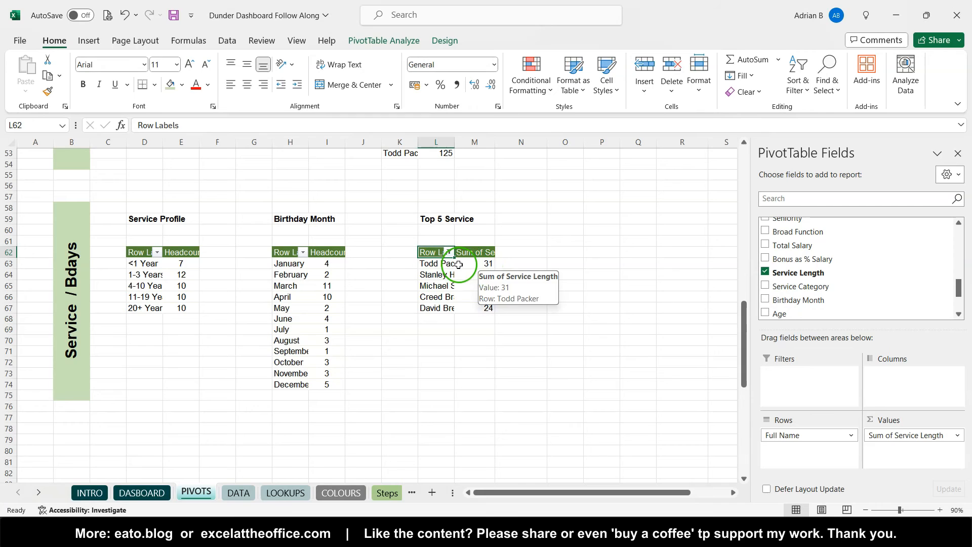
Step: Examine the names and service lengths in the Top 5 Service pivot, row by row down to the last entry in M67
{"action": "key", "text": "Left"}
{"action": "key", "text": "Down"}
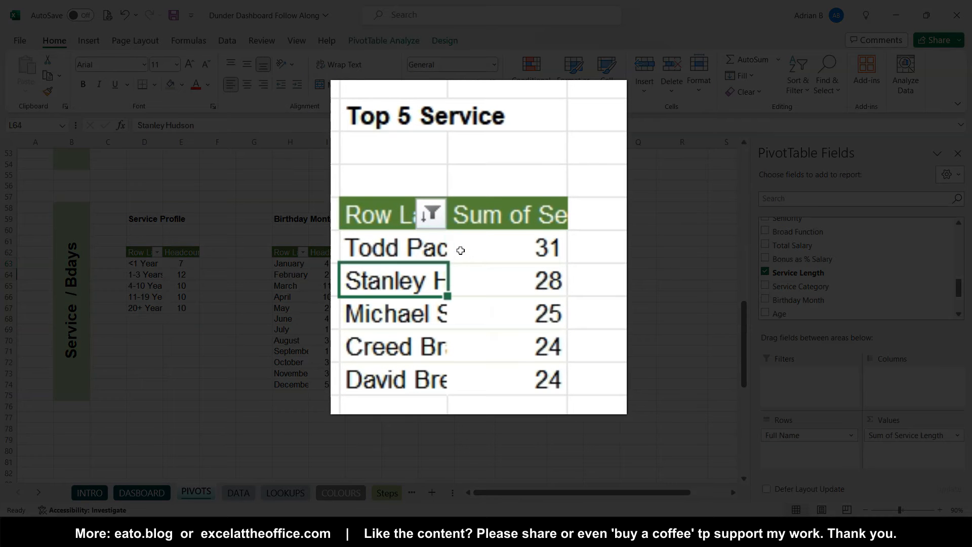
{"action": "key", "text": "Right"}
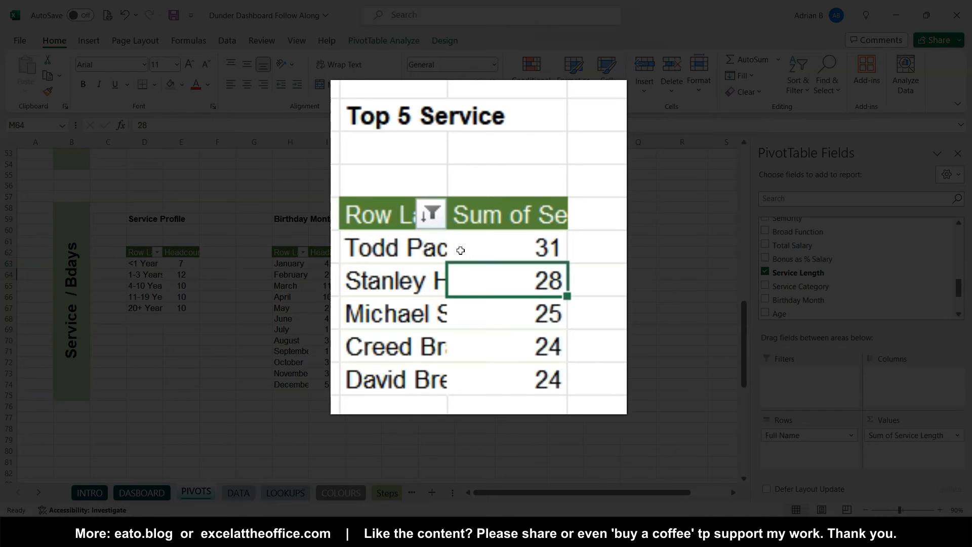
{"action": "key", "text": "Down"}
{"action": "key", "text": "Left"}
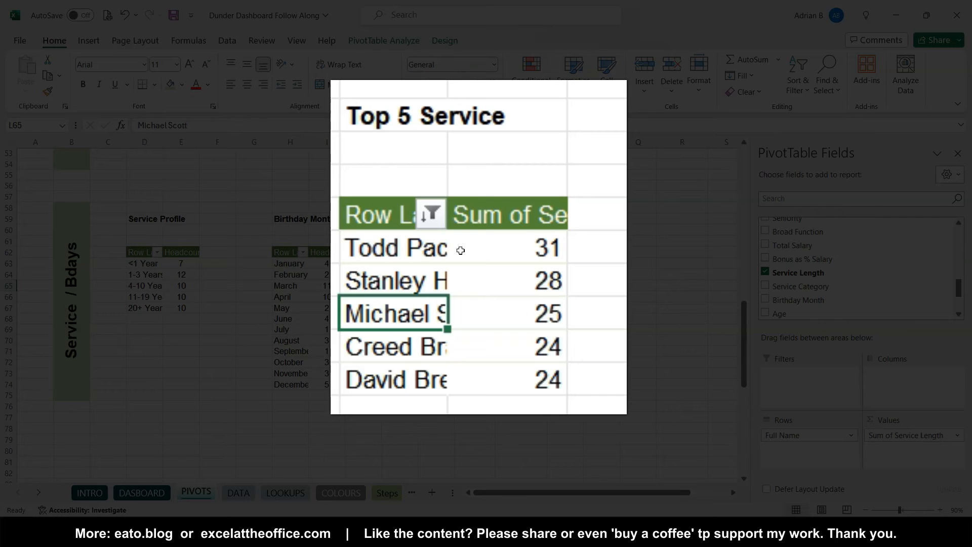
{"action": "key", "text": "Down"}
{"action": "key", "text": "Down"}
{"action": "key", "text": "Right"}
{"action": "key", "text": "Left"}
{"action": "key", "text": "Right"}
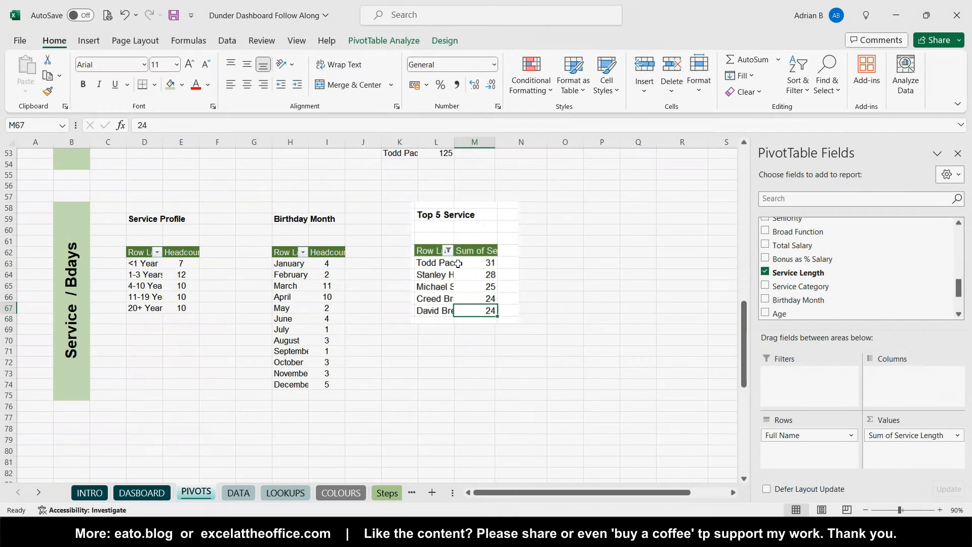
{"action": "left_click", "coordinate": [511, 298]}
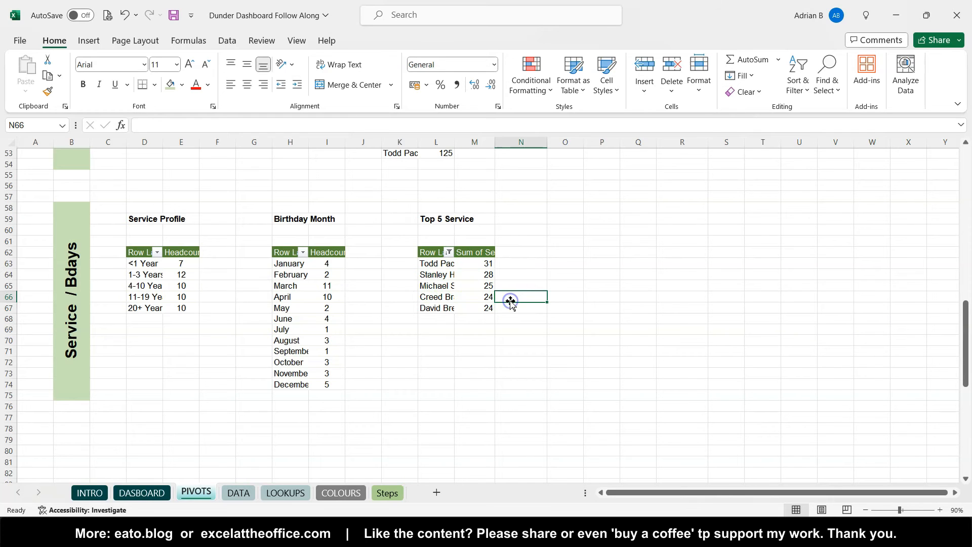
{"action": "mouse_move", "coordinate": [480, 307]}
{"action": "left_mouse_down"}
{"action": "mouse_move", "coordinate": [442, 308]}
{"action": "mouse_move", "coordinate": [475, 313]}
{"action": "left_mouse_up"}
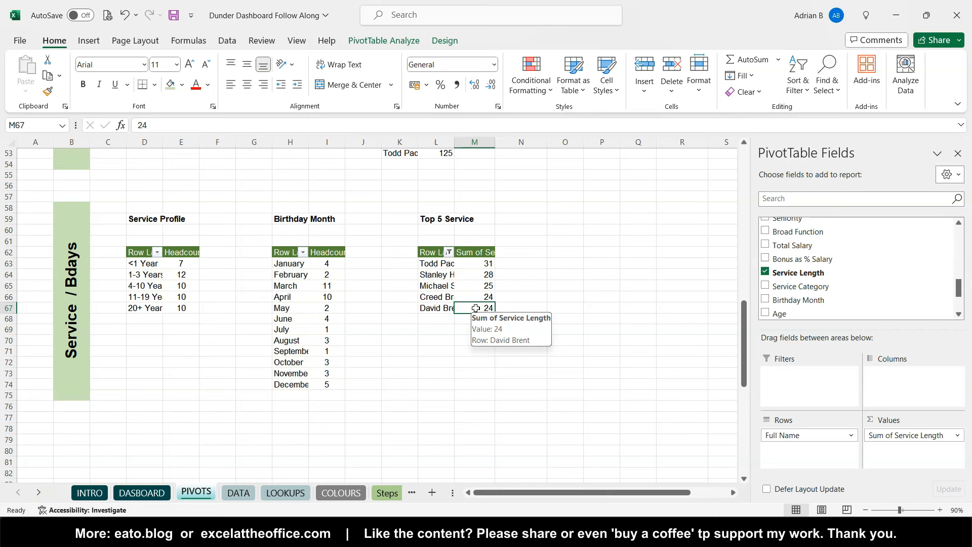
Step: Switch to the Dunder Dashboard and Database workbook and examine the PDR Ratings, CPD Pie and Top 5 Sales Reps pivots under CPD & Performance
{"action": "left_click", "coordinate": [521, 219]}
{"action": "scroll", "coordinate": [275, 323], "scroll_direction": "down", "scroll_amount": 3}
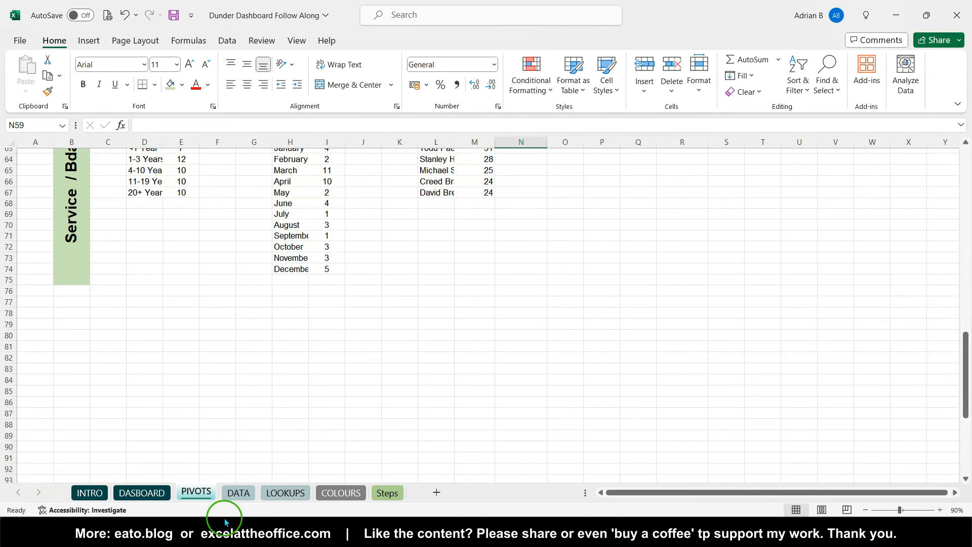
{"action": "mouse_move", "coordinate": [228, 537]}
{"action": "left_click", "coordinate": [286, 468]}
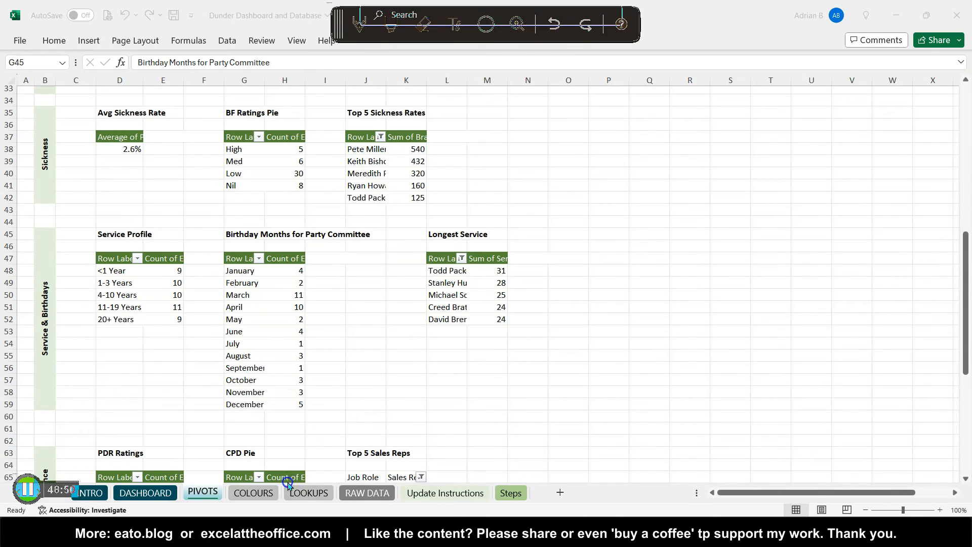
{"action": "scroll", "coordinate": [289, 371], "scroll_direction": "down", "scroll_amount": 7}
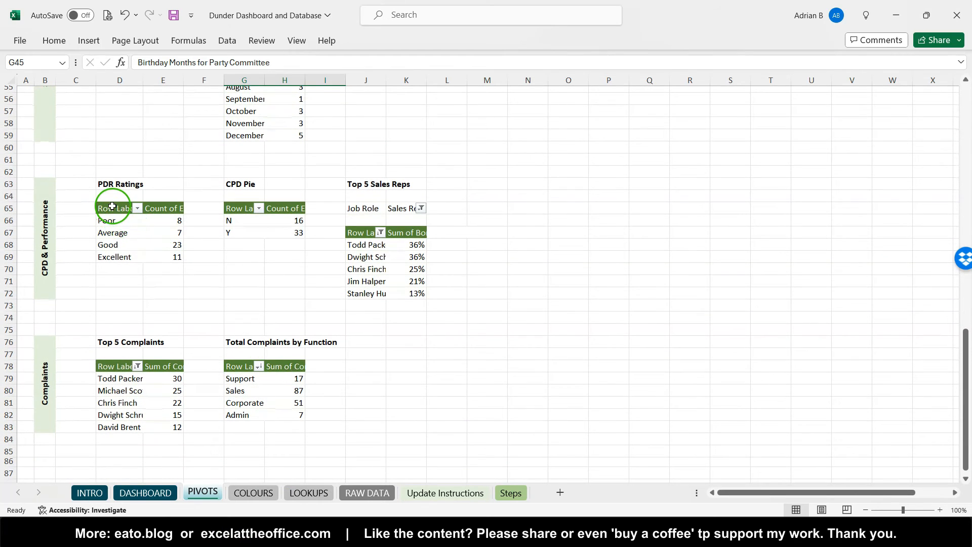
{"action": "left_click_drag", "start_coordinate": [112, 207], "coordinate": [168, 257]}
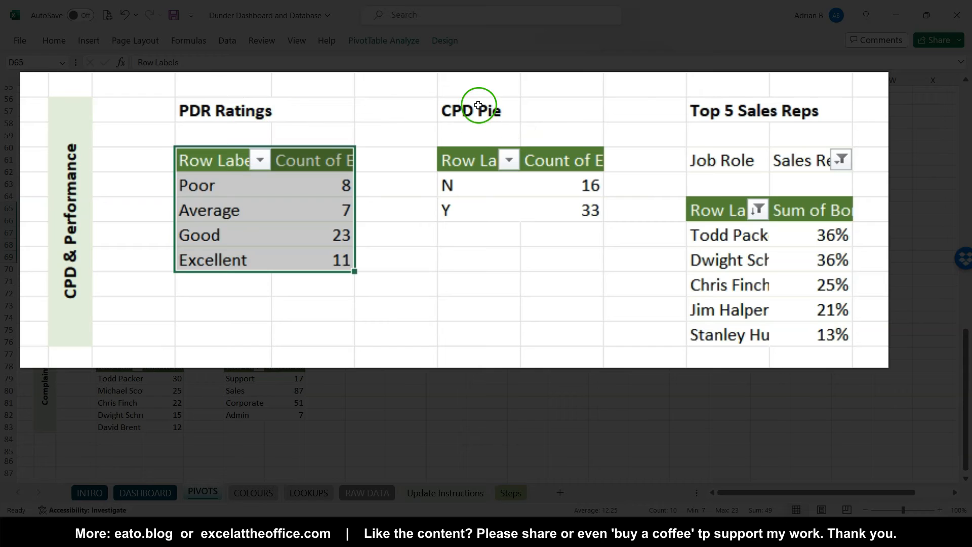
{"action": "left_click", "coordinate": [494, 114]}
{"action": "left_click_drag", "start_coordinate": [495, 115], "coordinate": [571, 215]}
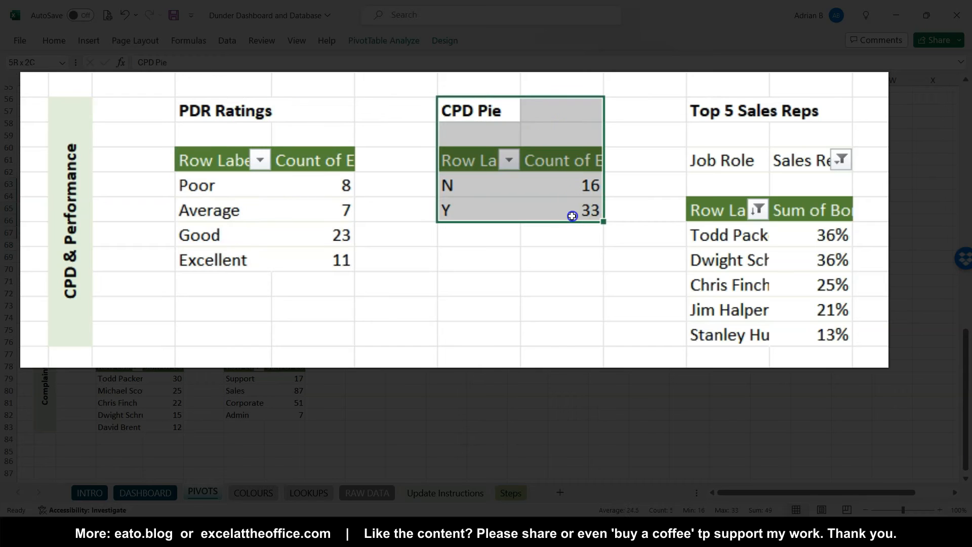
{"action": "left_click", "coordinate": [466, 185]}
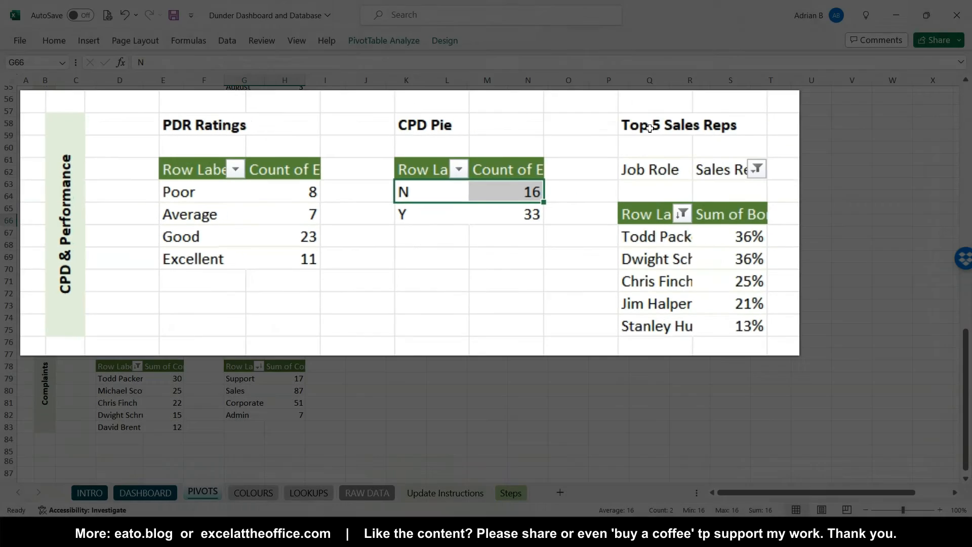
{"action": "left_click_drag", "start_coordinate": [109, 184], "coordinate": [291, 256]}
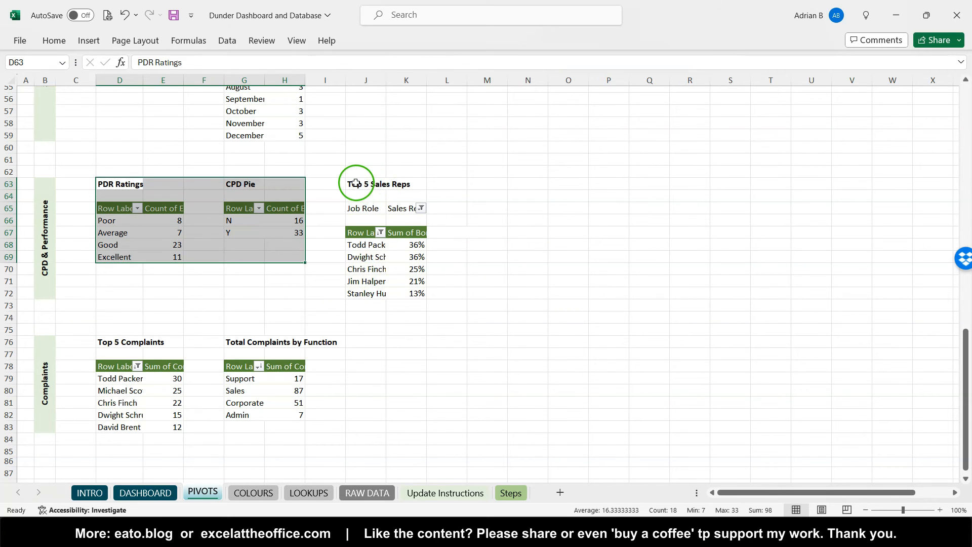
{"action": "left_click_drag", "start_coordinate": [356, 183], "coordinate": [401, 188]}
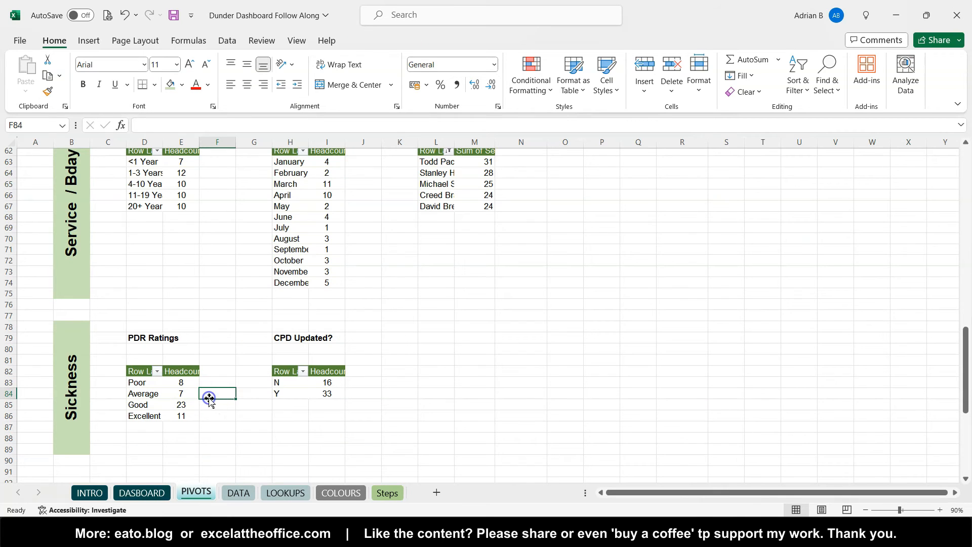
Step: In the Dunder Dashboard Follow Along workbook, rename the copied Sickness section label in B78 as CPD / PDR
{"action": "left_click", "coordinate": [81, 375]}
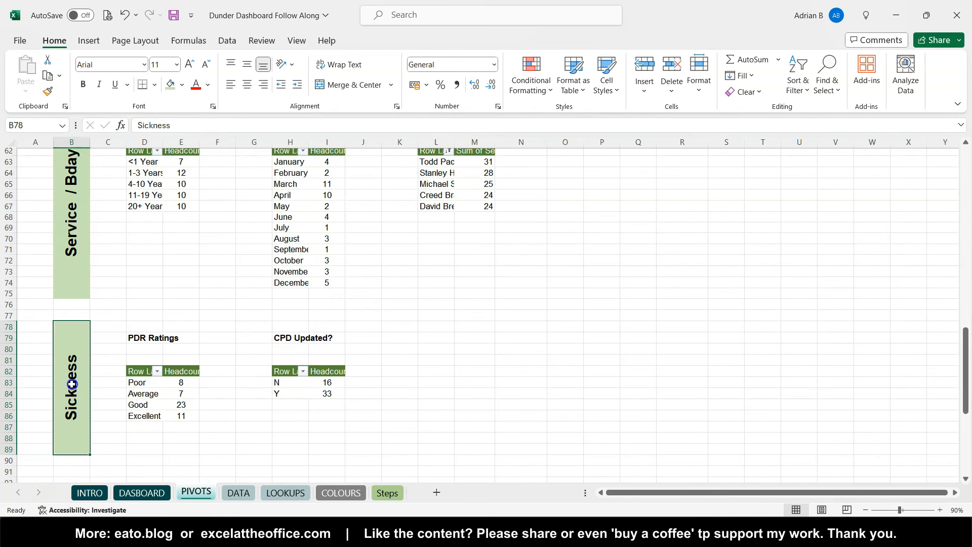
{"action": "type", "text": "CPD"}
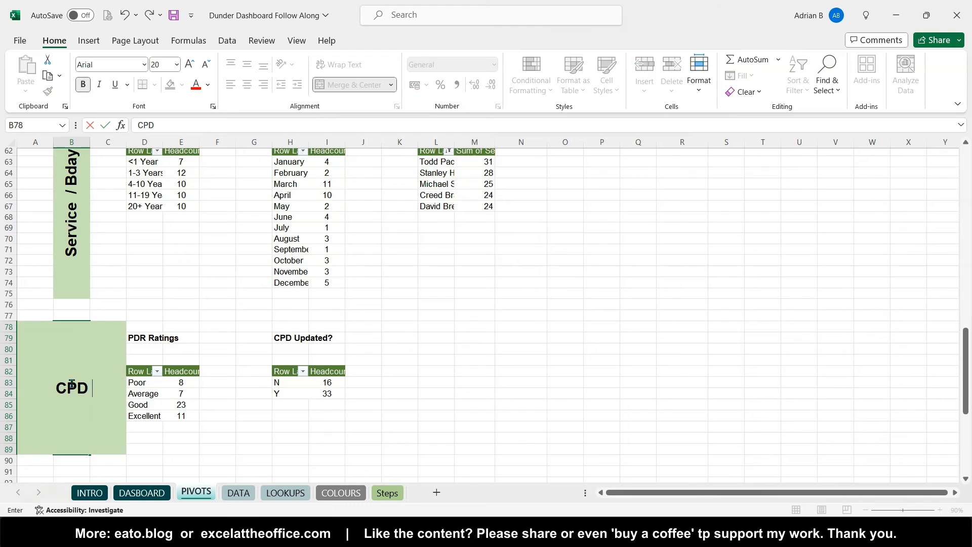
{"action": "type", "text": " / PDR"}
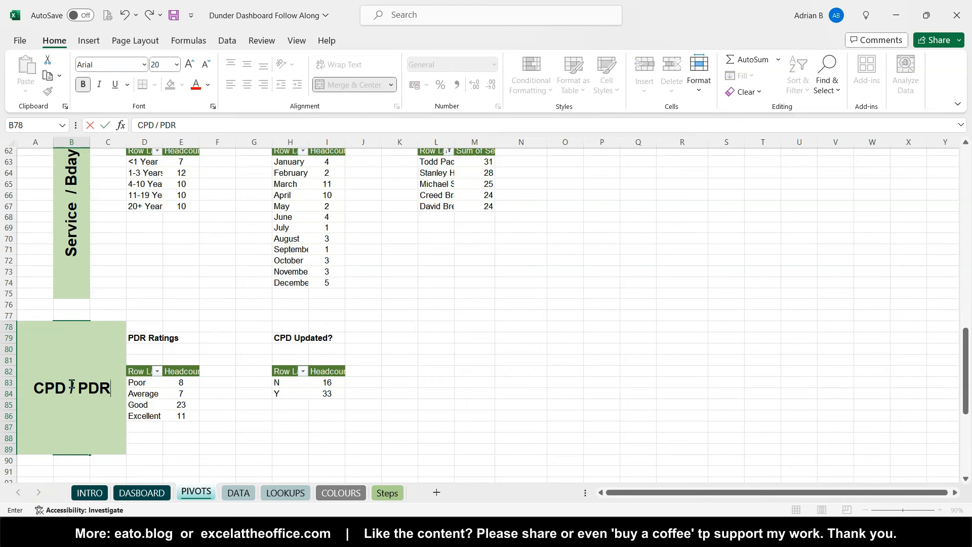
{"action": "key", "text": "Return"}
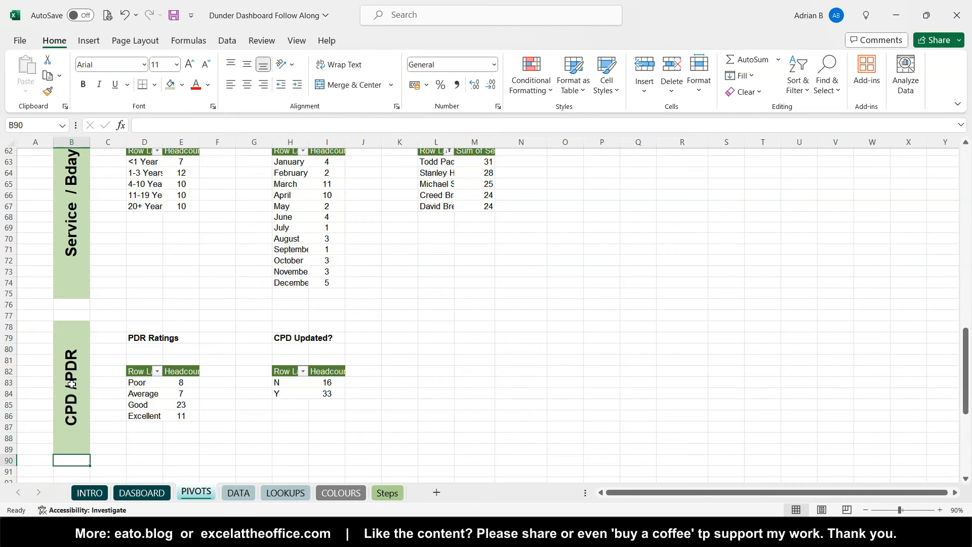
Step: Examine the PDR Ratings pivot down to the Excellent row and the neighbouring CPD Updated? block
{"action": "left_click", "coordinate": [140, 338]}
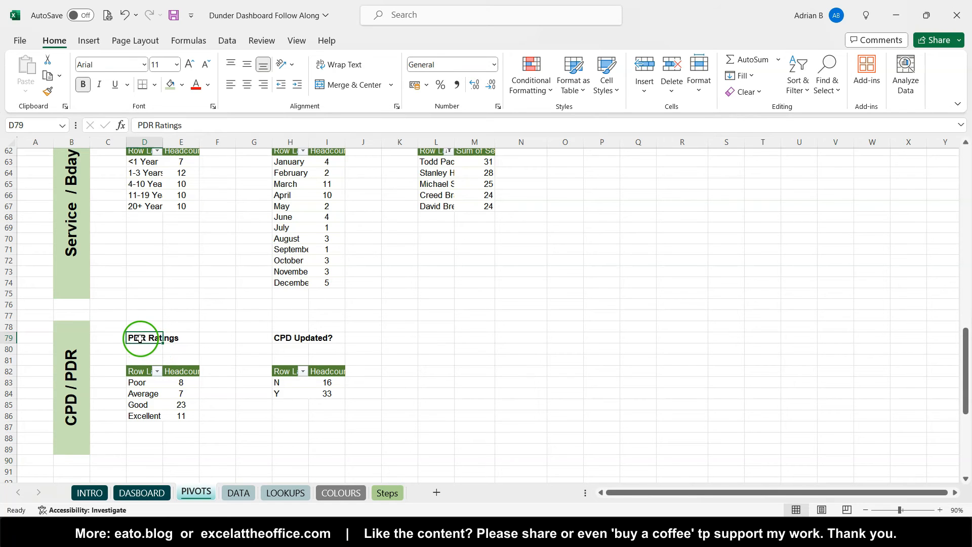
{"action": "mouse_move", "coordinate": [140, 338]}
{"action": "left_mouse_down"}
{"action": "mouse_move", "coordinate": [161, 346]}
{"action": "mouse_move", "coordinate": [167, 370]}
{"action": "mouse_move", "coordinate": [144, 342]}
{"action": "left_mouse_up"}
{"action": "key", "text": "Down"}
{"action": "key", "text": "Down"}
{"action": "key", "text": "Down"}
{"action": "key", "text": "Down"}
{"action": "key", "text": "Down"}
{"action": "key", "text": "Down"}
{"action": "key", "text": "Down"}
{"action": "key", "text": "Right"}
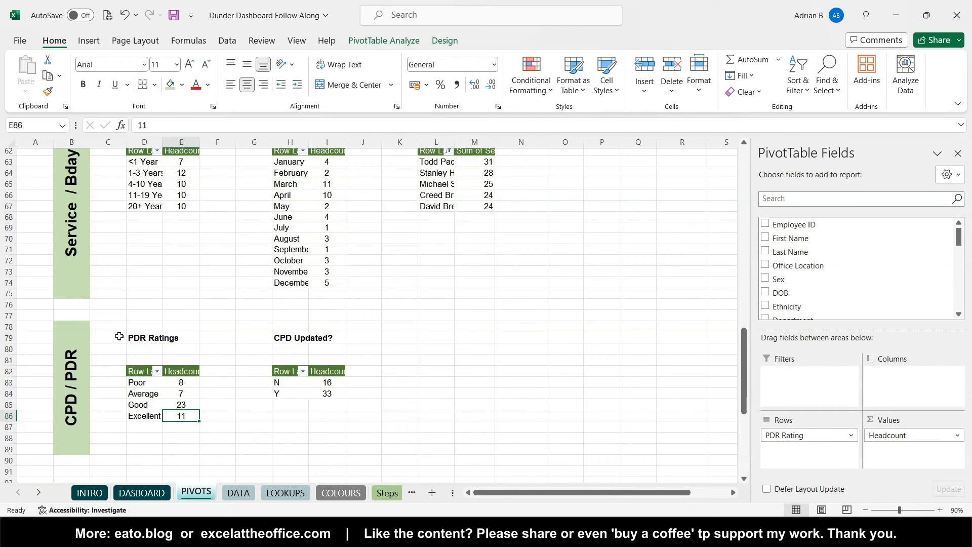
{"action": "key", "text": "Right"}
{"action": "key", "text": "Right"}
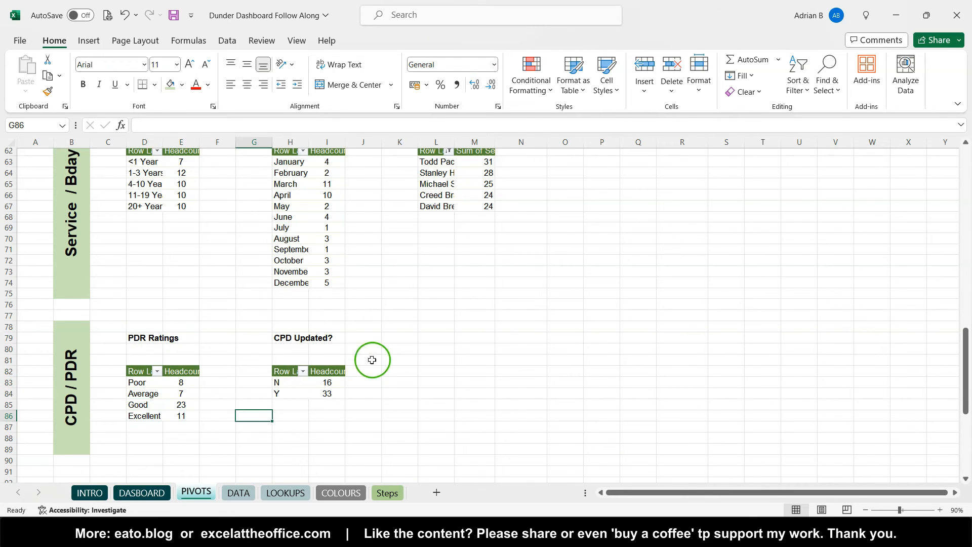
{"action": "left_click", "coordinate": [292, 337]}
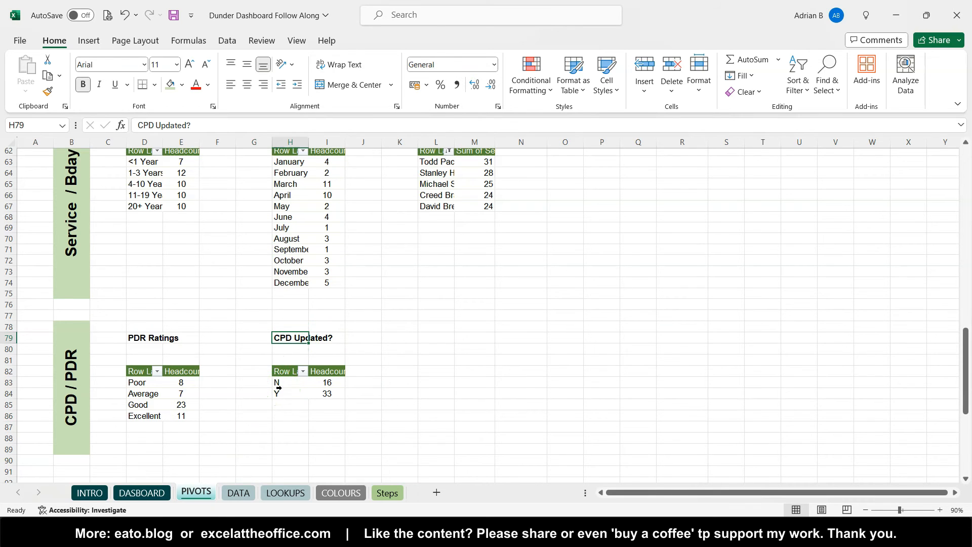
Step: Examine the CPD & Performance charts on the DASHBOARD sheet of the Dunder Dashboard and Database workbook
{"action": "left_click", "coordinate": [134, 493]}
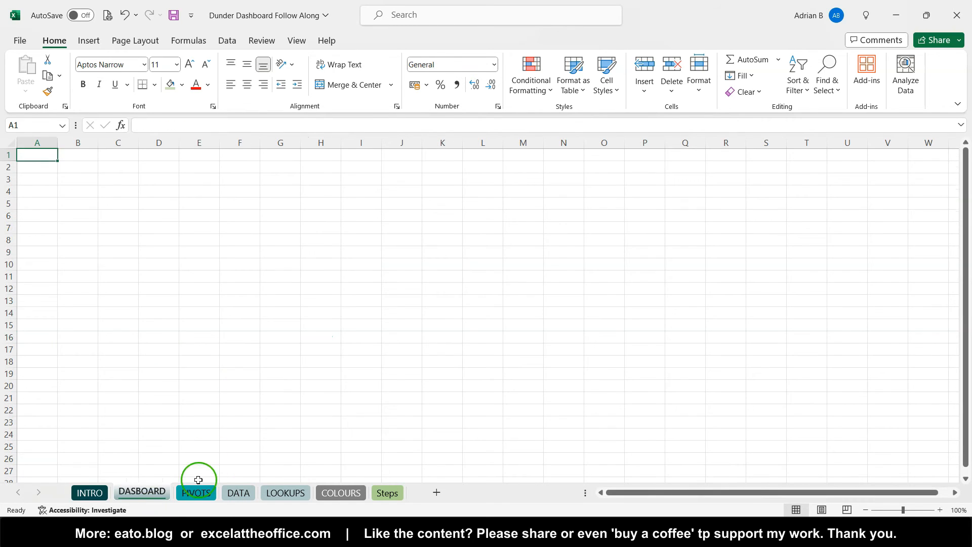
{"action": "left_click", "coordinate": [196, 492]}
{"action": "mouse_move", "coordinate": [217, 538]}
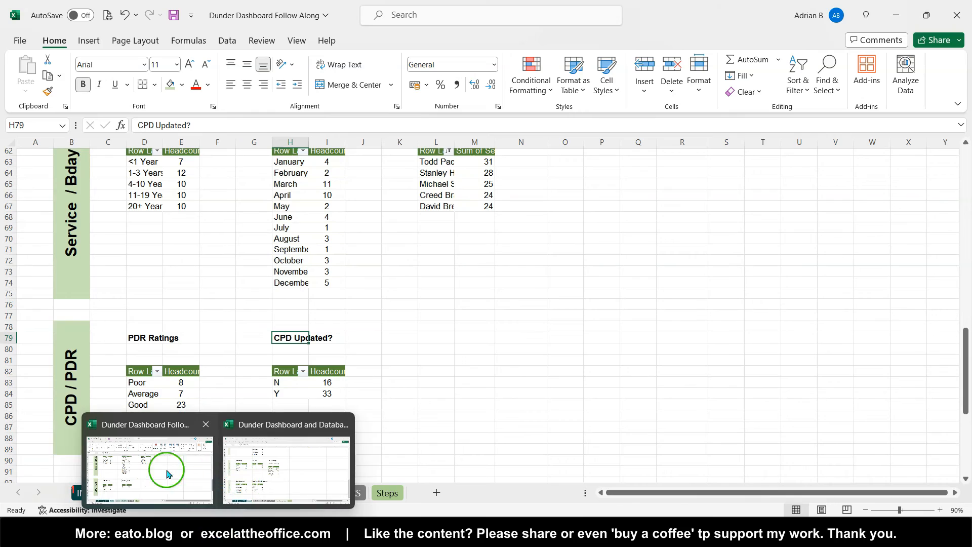
{"action": "left_click", "coordinate": [283, 471]}
{"action": "left_click", "coordinate": [146, 493]}
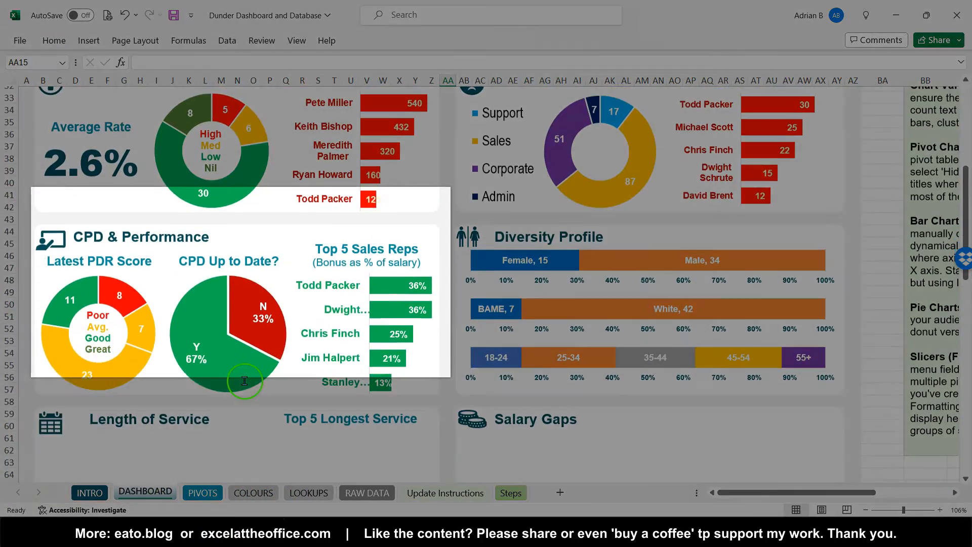
{"action": "scroll", "coordinate": [244, 381], "scroll_direction": "down", "scroll_amount": 1}
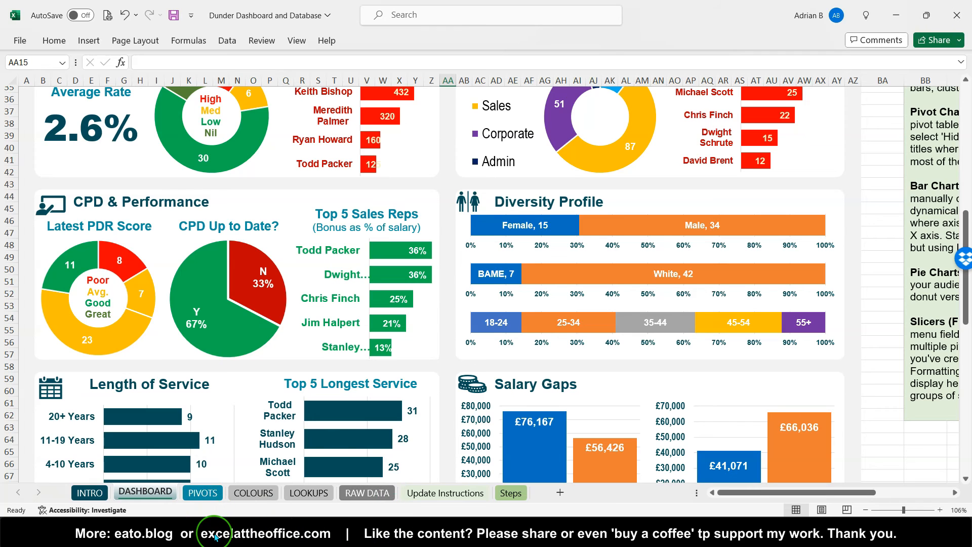
{"action": "mouse_move", "coordinate": [217, 538]}
Step: Switch back to the Dunder Dashboard Follow Along workbook and paste a copy of the Top 5 Service block, L59:M67, at L79
{"action": "left_click", "coordinate": [185, 489]}
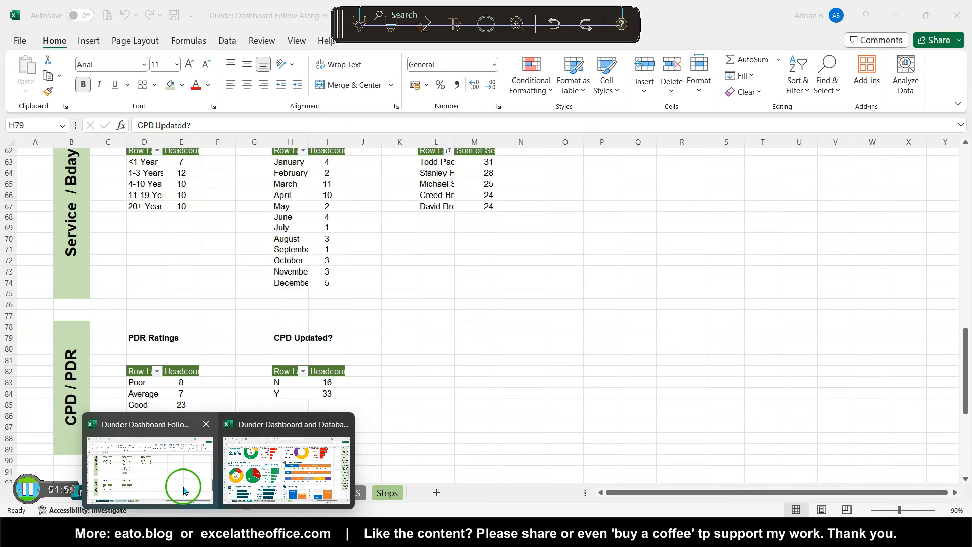
{"action": "scroll", "coordinate": [379, 340], "scroll_direction": "up", "scroll_amount": 3}
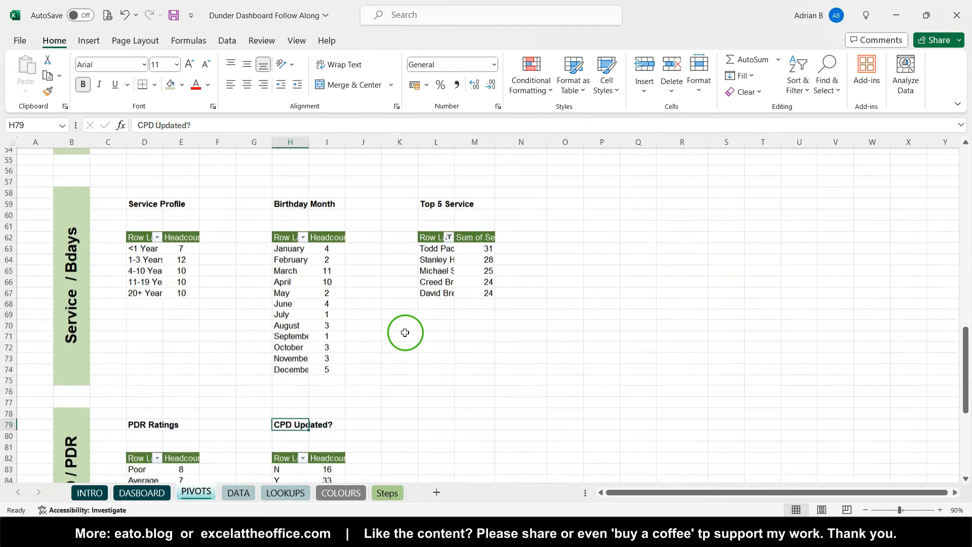
{"action": "left_click_drag", "start_coordinate": [441, 225], "coordinate": [474, 306]}
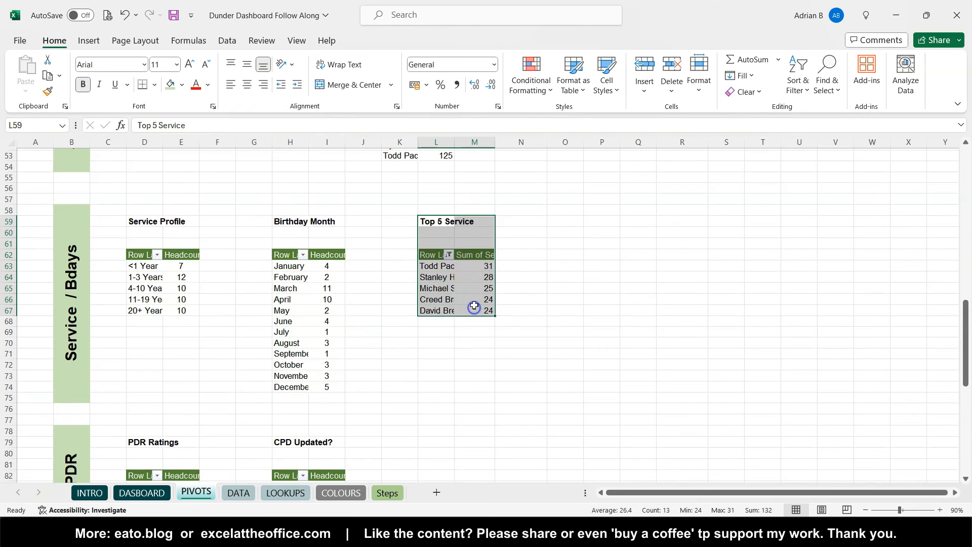
{"action": "key", "text": "ctrl+c"}
{"action": "scroll", "coordinate": [474, 305], "scroll_direction": "down", "scroll_amount": 5}
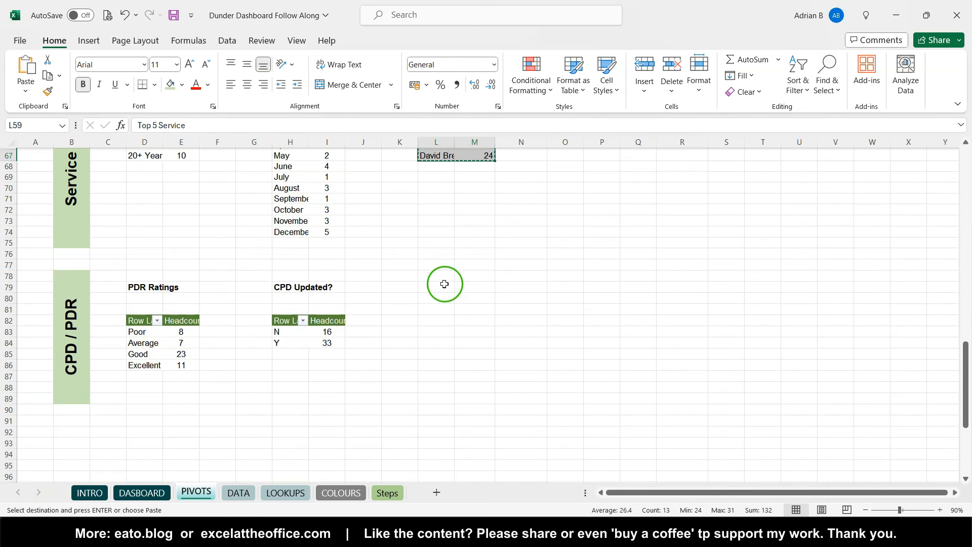
{"action": "left_click", "coordinate": [428, 288]}
{"action": "key", "text": "ctrl+v"}
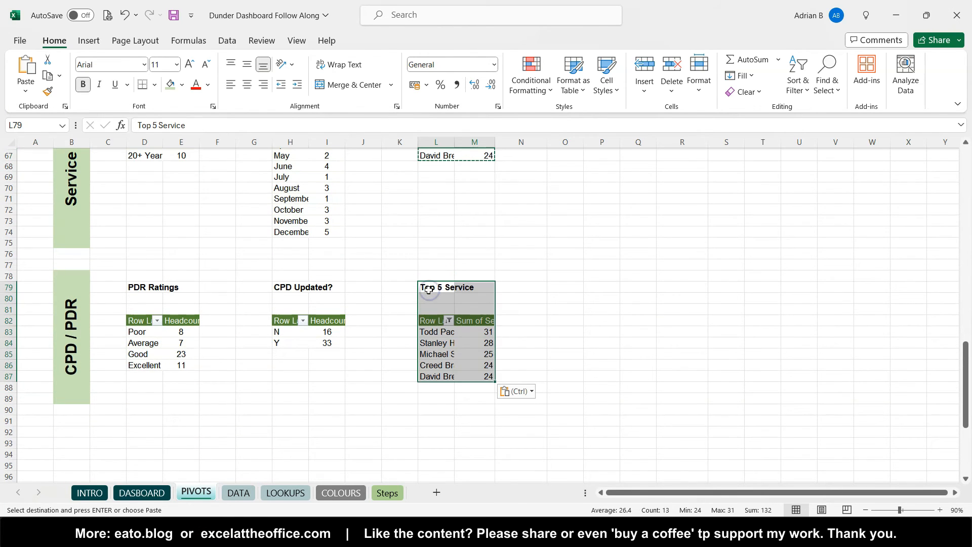
Step: Insert blank cells at L81:M81 above the copied Top 5 Service pivot, shifting the cells down
{"action": "left_click", "coordinate": [433, 343]}
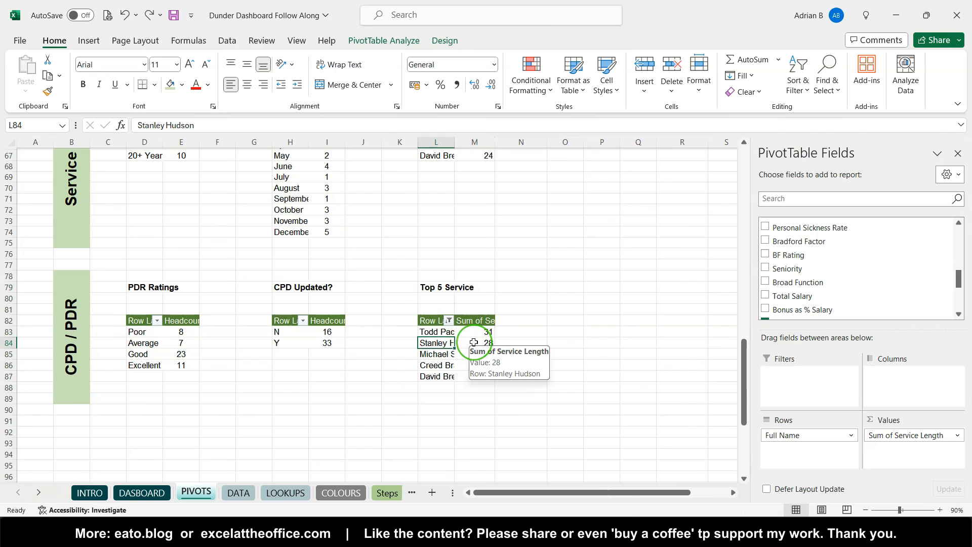
{"action": "left_click_drag", "start_coordinate": [446, 311], "coordinate": [477, 310]}
{"action": "right_click", "coordinate": [468, 309]}
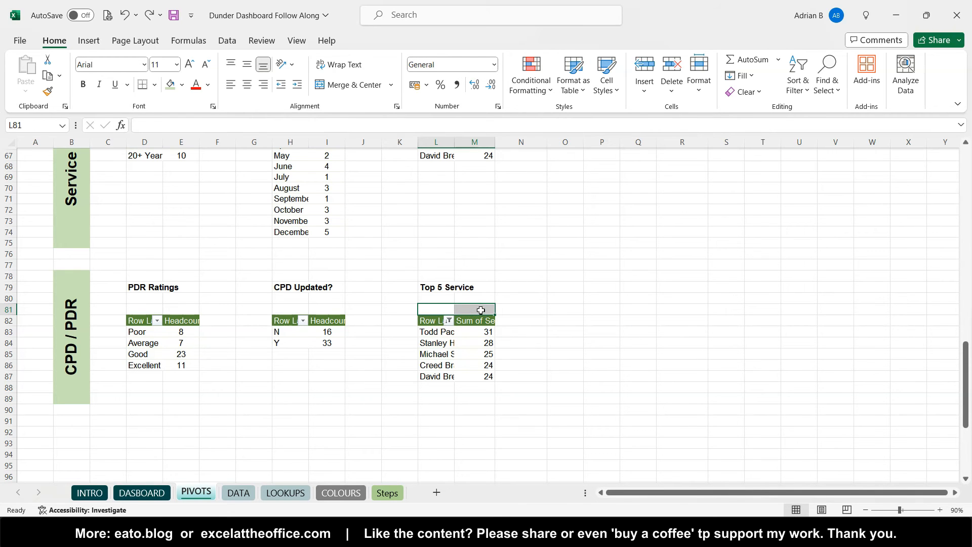
{"action": "right_click", "coordinate": [480, 310]}
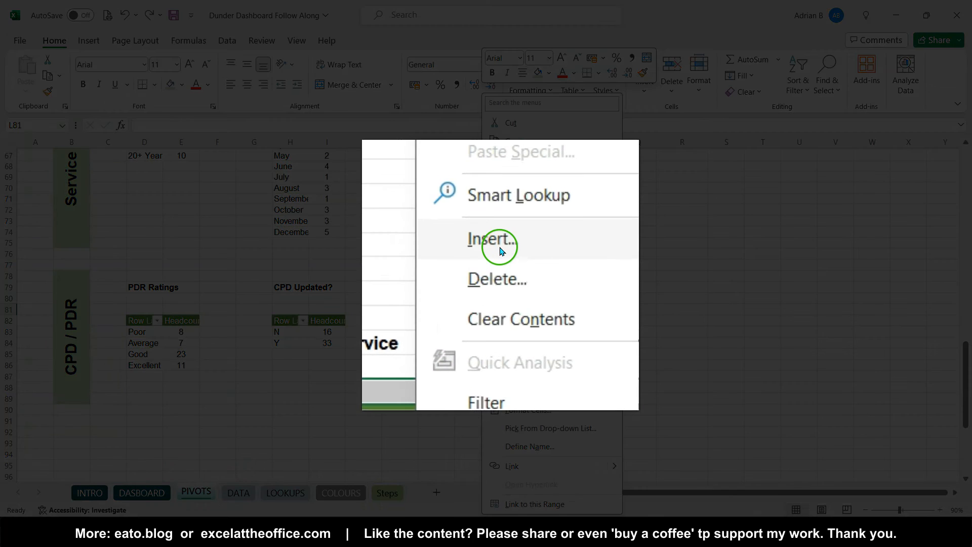
{"action": "left_click", "coordinate": [507, 236]}
{"action": "left_click", "coordinate": [445, 275]}
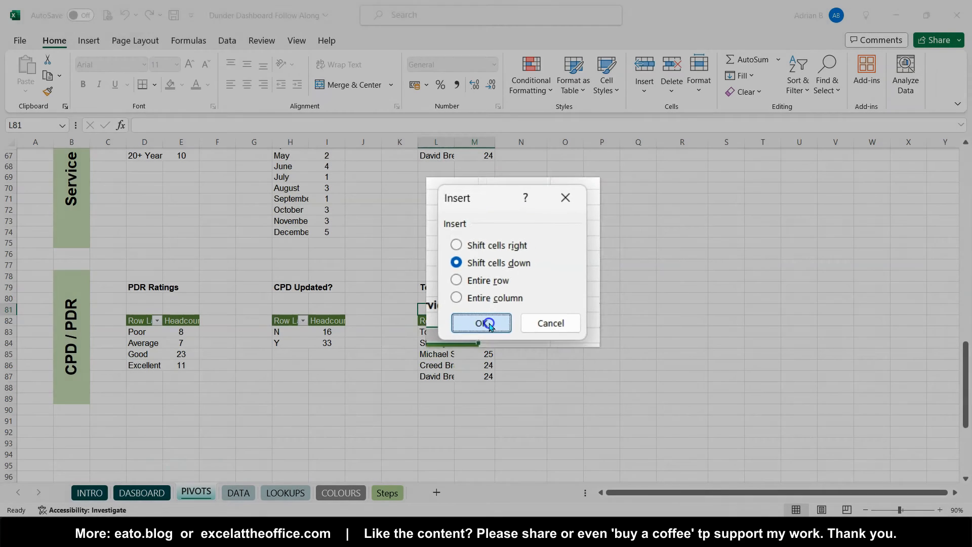
{"action": "left_click", "coordinate": [468, 348]}
Step: Add Broad Function as a report filter to the copied Top 5 Service pivot under CPD / PDR and filter it to Sales
{"action": "left_click", "coordinate": [472, 343]}
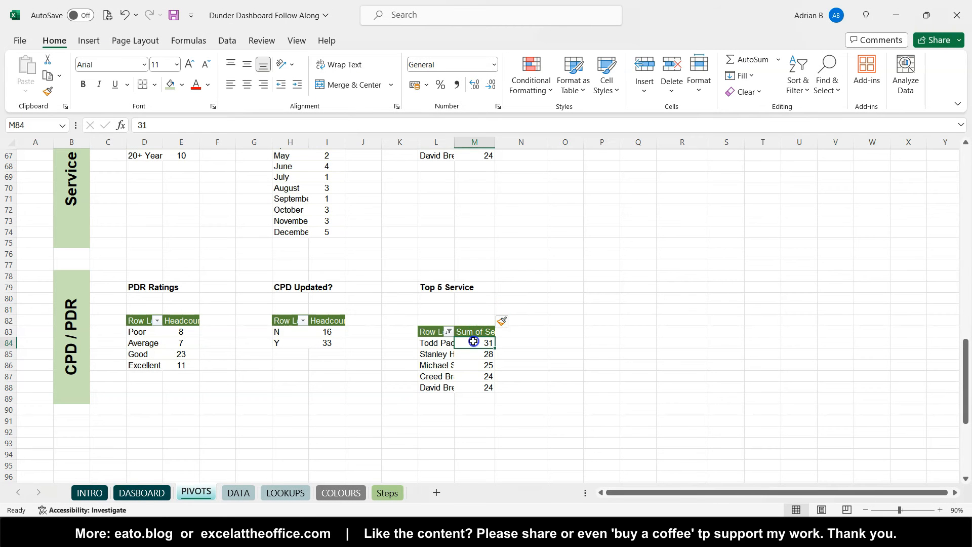
{"action": "scroll", "coordinate": [834, 265], "scroll_direction": "down", "scroll_amount": 2}
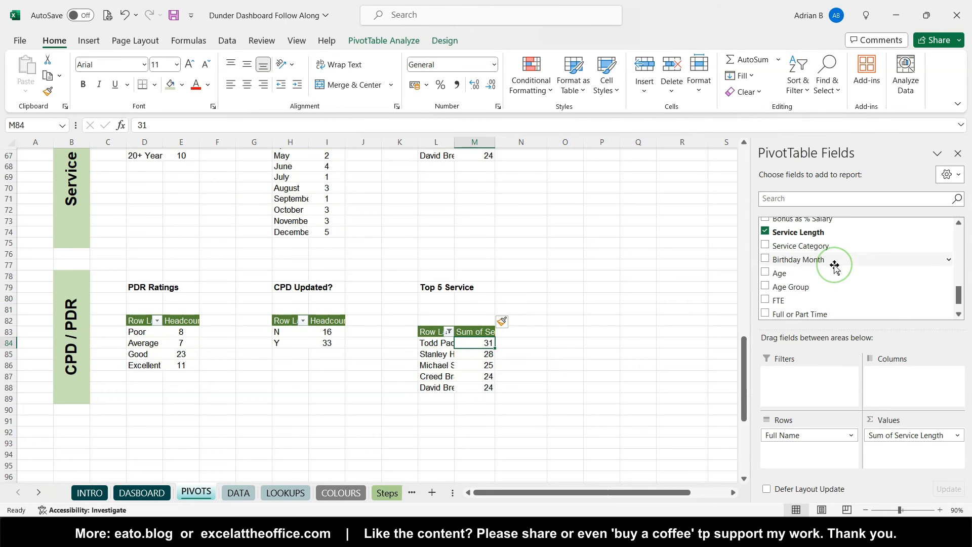
{"action": "scroll", "coordinate": [834, 266], "scroll_direction": "down", "scroll_amount": 1}
{"action": "scroll", "coordinate": [834, 265], "scroll_direction": "up", "scroll_amount": 2}
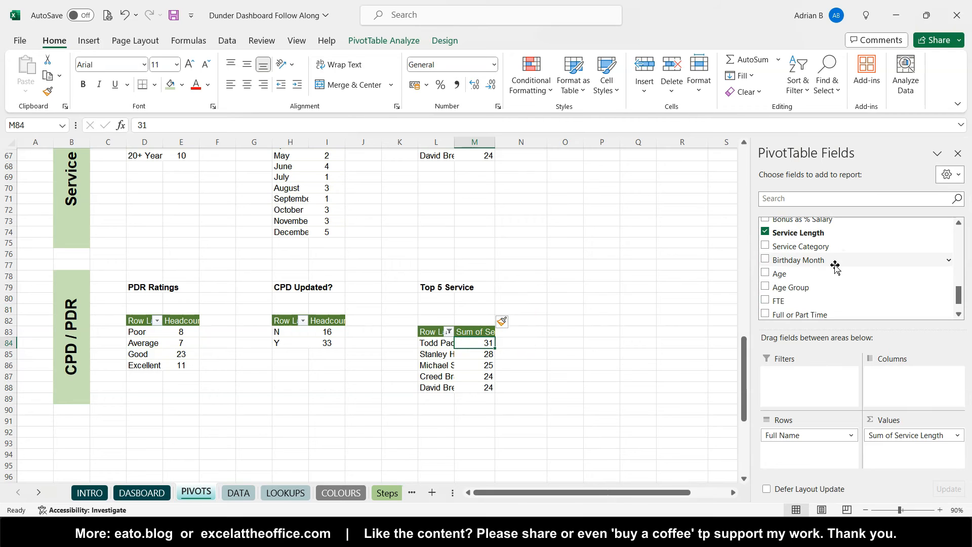
{"action": "left_click", "coordinate": [788, 231]}
{"action": "left_click_drag", "start_coordinate": [790, 234], "coordinate": [799, 378]}
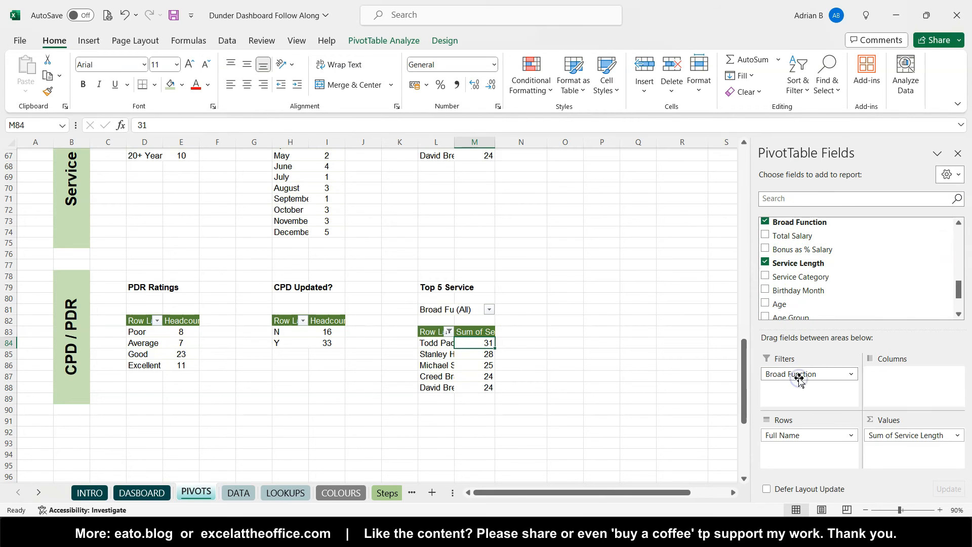
{"action": "left_click", "coordinate": [492, 310]}
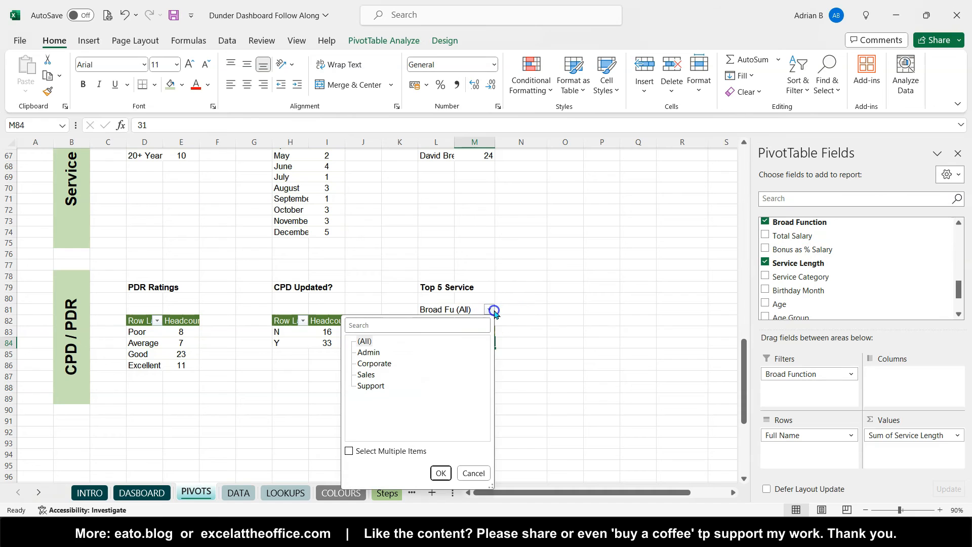
{"action": "left_click", "coordinate": [366, 375]}
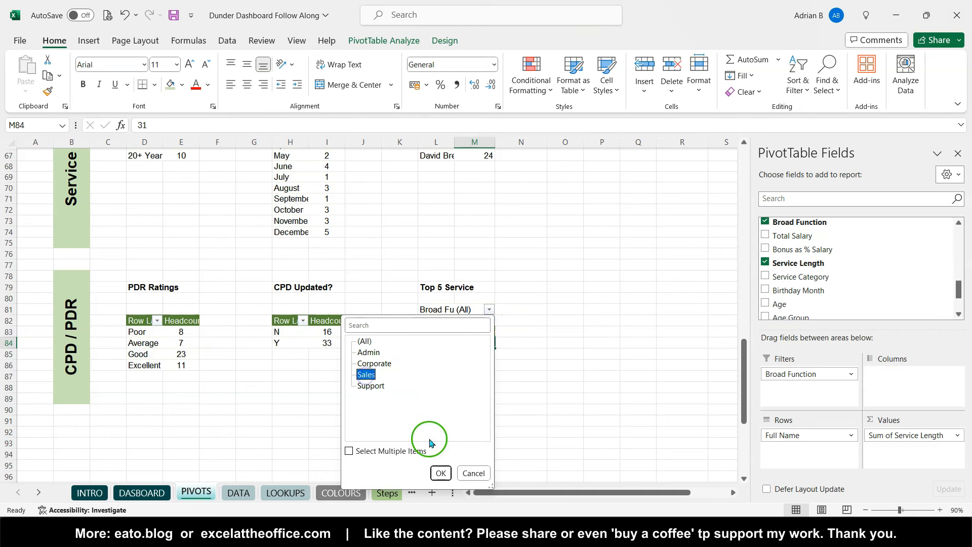
{"action": "left_click", "coordinate": [439, 473]}
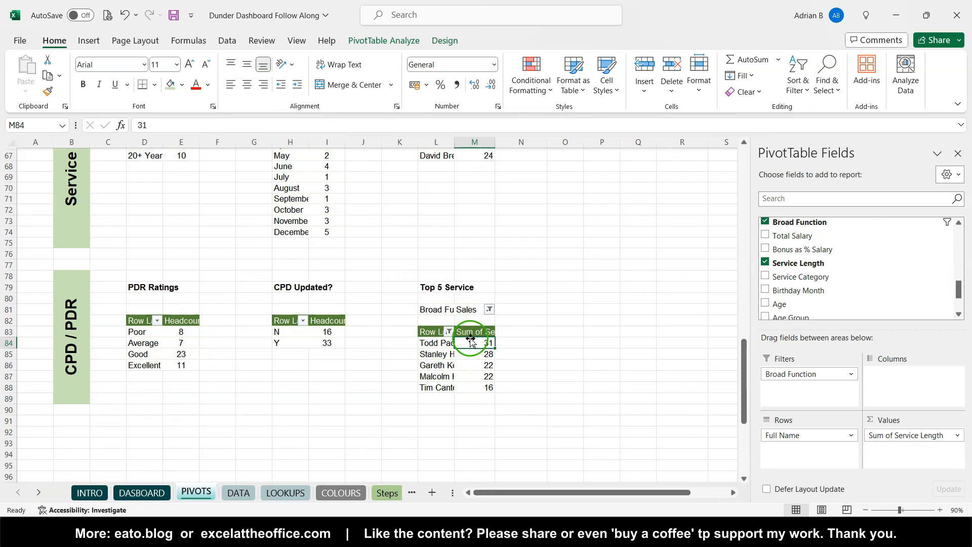
Step: Replace Service Length with Bonus as % Salary as the summed value in the Sales-filtered pivot
{"action": "left_click_drag", "start_coordinate": [926, 443], "coordinate": [861, 255]}
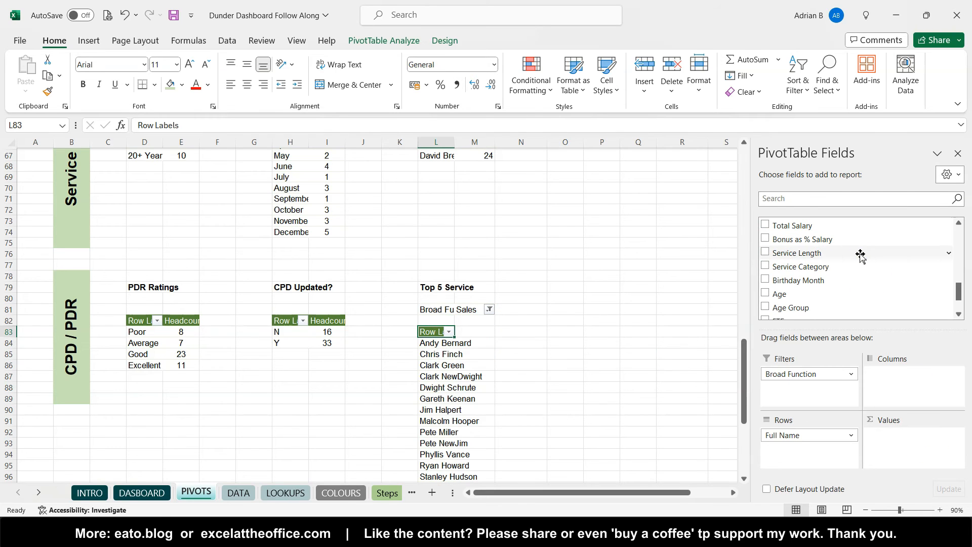
{"action": "left_click_drag", "start_coordinate": [797, 242], "coordinate": [901, 436]}
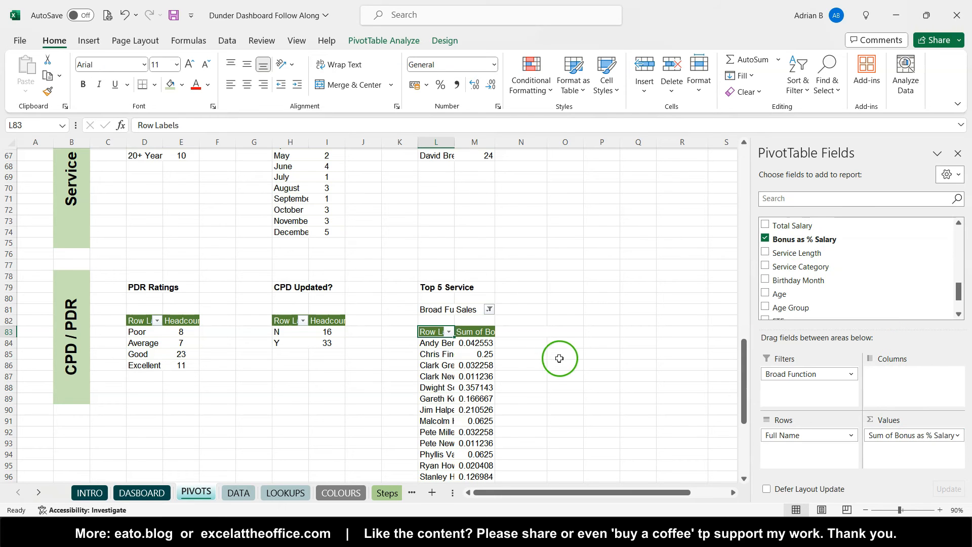
{"action": "scroll", "coordinate": [482, 343], "scroll_direction": "down", "scroll_amount": 4}
{"action": "scroll", "coordinate": [482, 343], "scroll_direction": "down", "scroll_amount": 3}
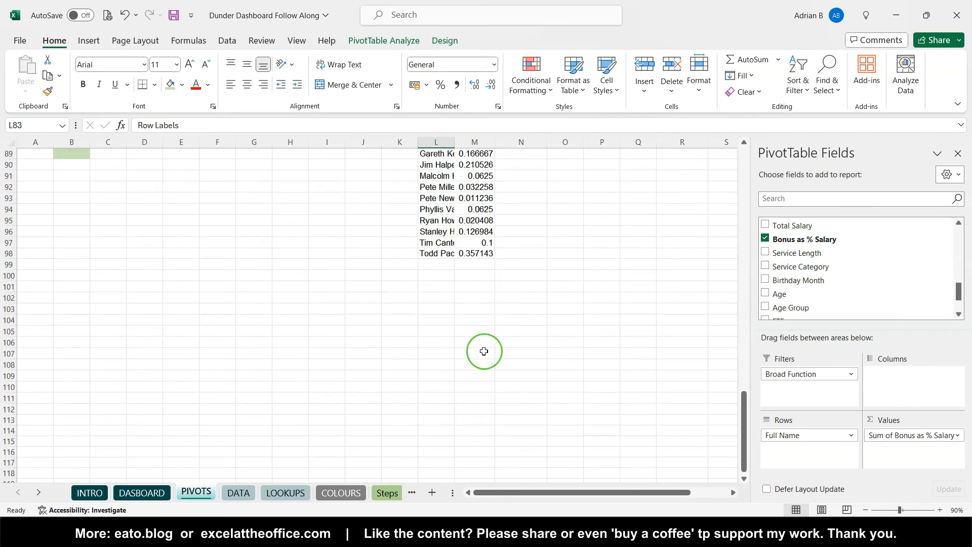
{"action": "scroll", "coordinate": [481, 349], "scroll_direction": "up", "scroll_amount": 6}
Step: Limit the bonus pivot's Full Name rows to the top 5 items by Sum of Bonus as % Salary
{"action": "left_click", "coordinate": [452, 272]}
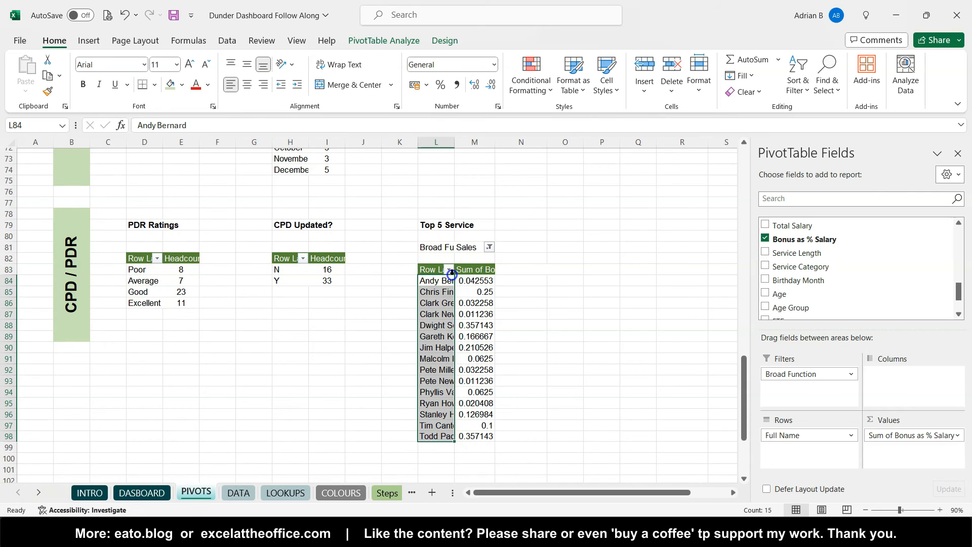
{"action": "left_click", "coordinate": [450, 271]}
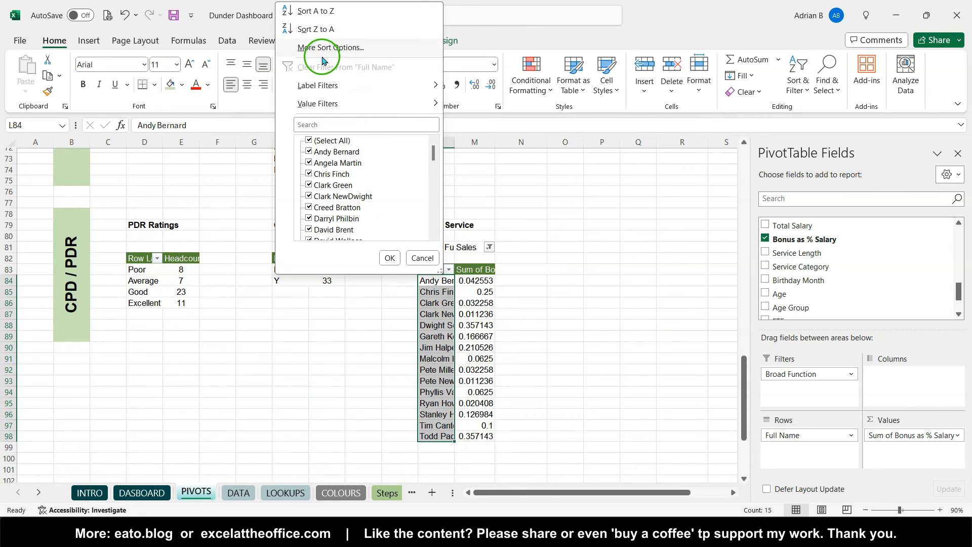
{"action": "mouse_move", "coordinate": [319, 103]}
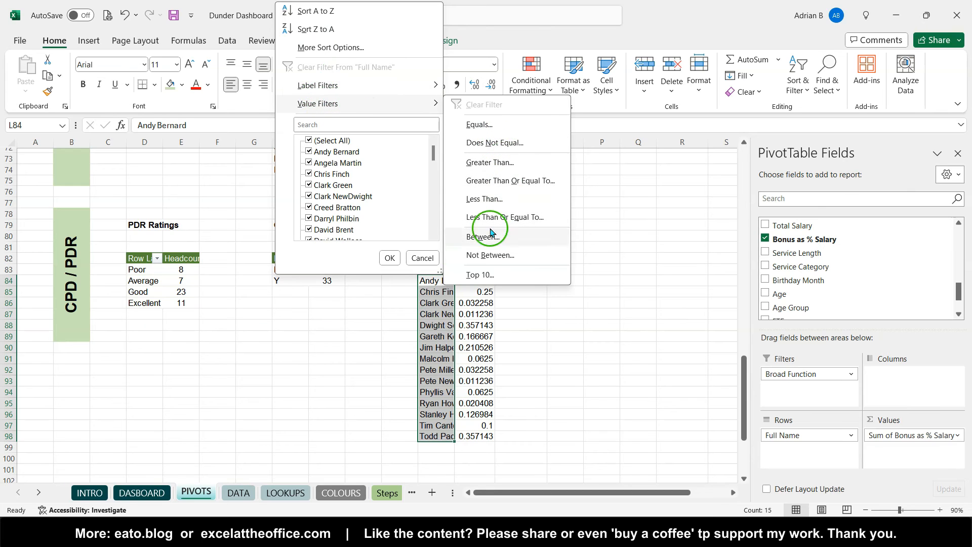
{"action": "left_click", "coordinate": [476, 276]}
{"action": "left_click", "coordinate": [465, 230]}
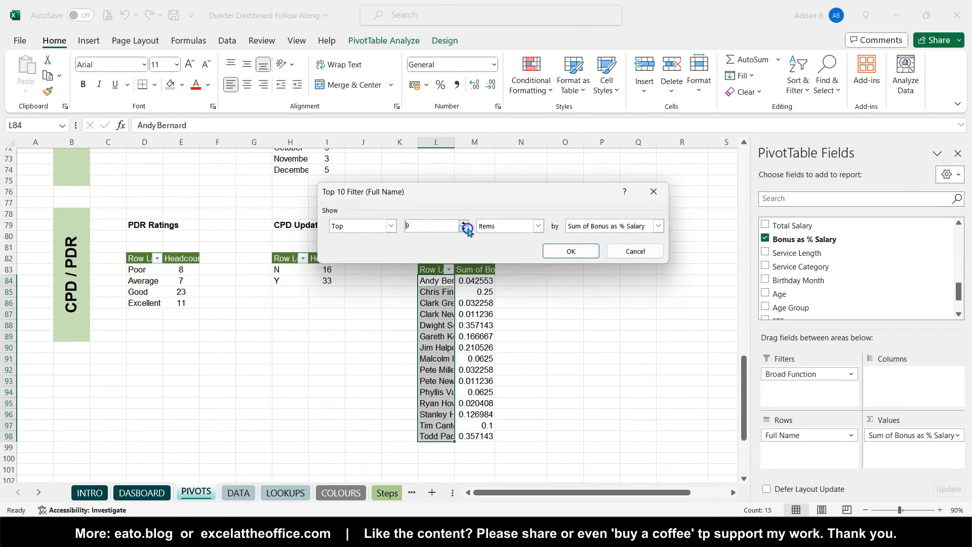
{"action": "left_click", "coordinate": [570, 251]}
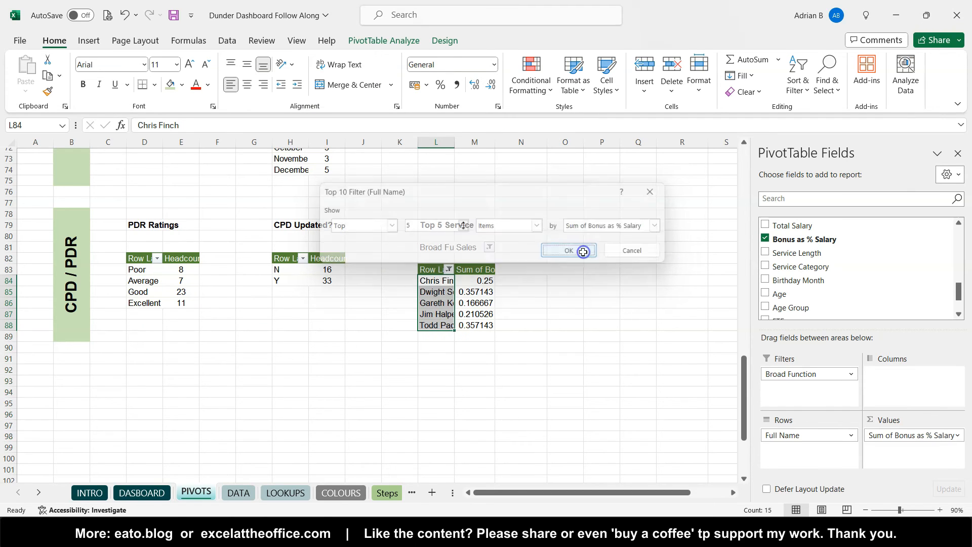
Step: Sort the bonus pivot's Full Name rows in descending order by Sum of Bonus as % Salary
{"action": "left_click", "coordinate": [450, 270]}
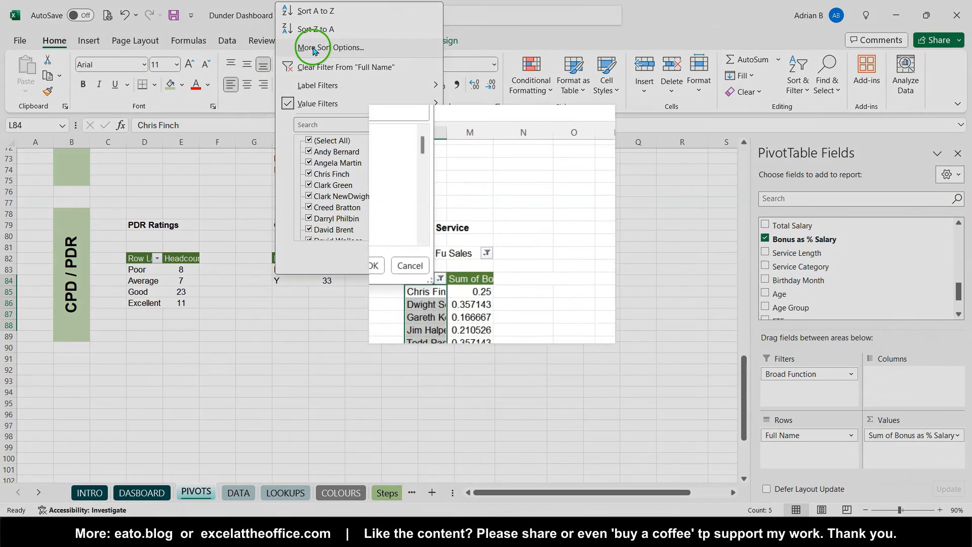
{"action": "left_click", "coordinate": [318, 48]}
{"action": "left_click", "coordinate": [308, 203]}
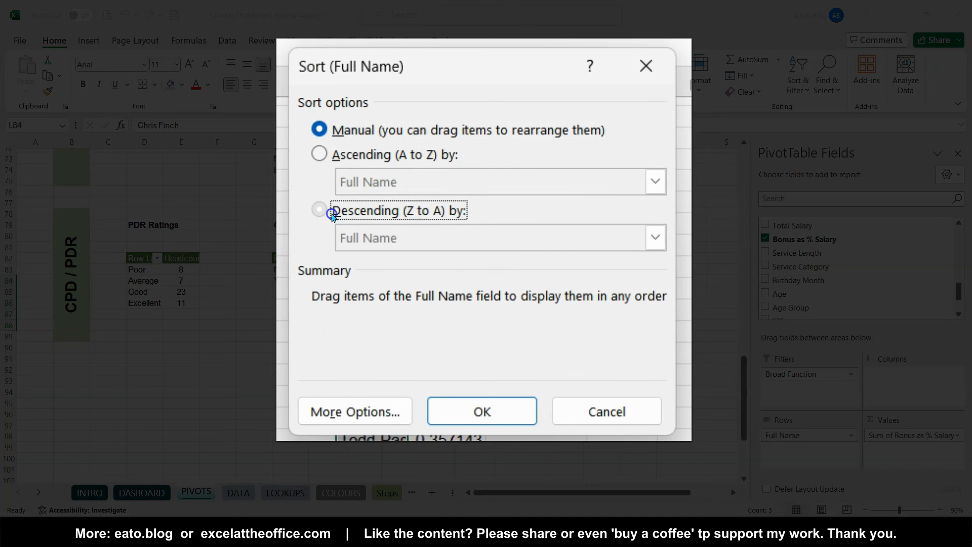
{"action": "left_click", "coordinate": [452, 238]}
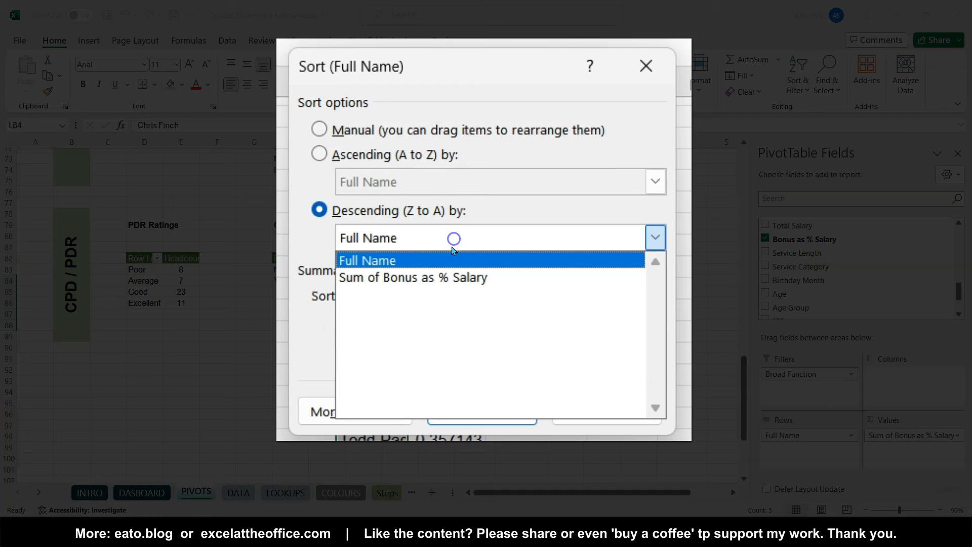
{"action": "left_click", "coordinate": [428, 277]}
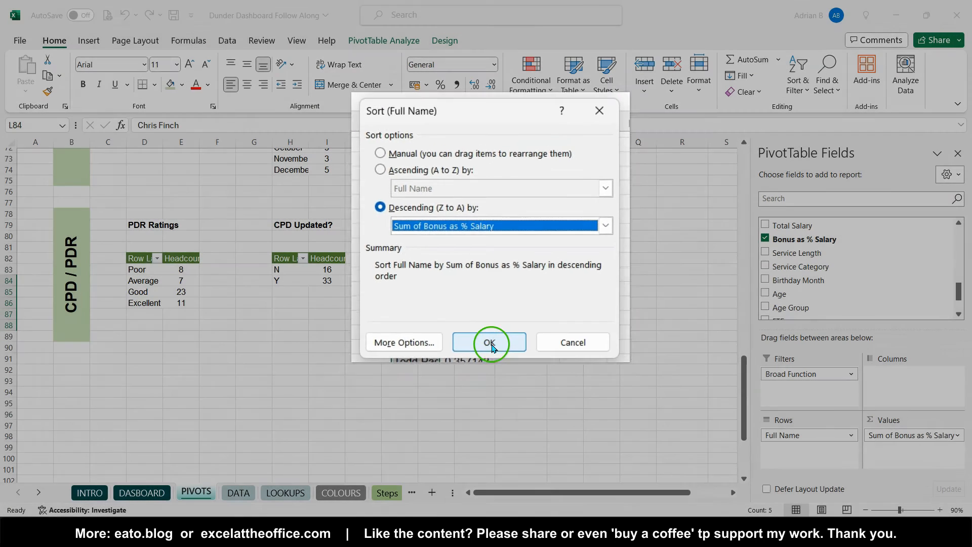
{"action": "left_click", "coordinate": [489, 342]}
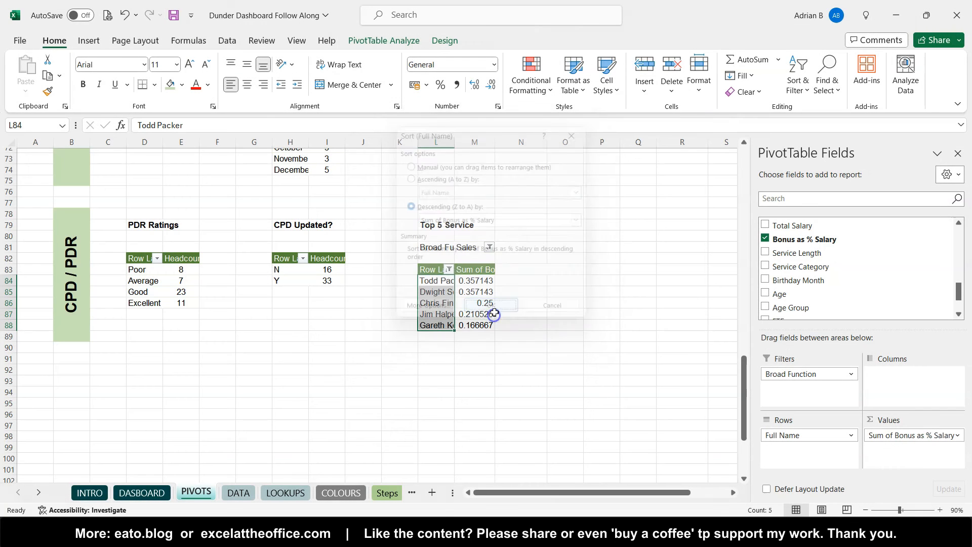
Step: Format the Sum of Bonus as % Salary values as Percentage with 0 decimal places
{"action": "left_click", "coordinate": [471, 284]}
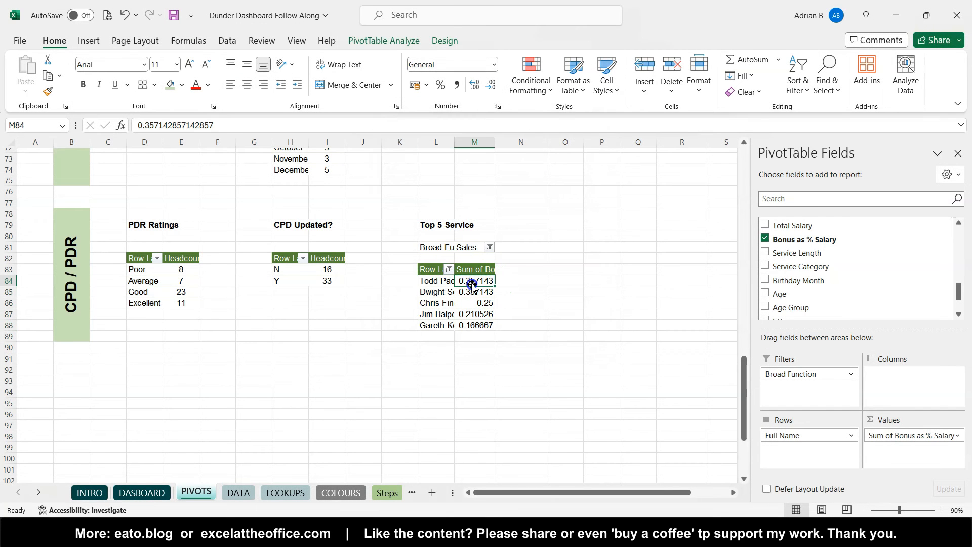
{"action": "left_click", "coordinate": [957, 435]}
{"action": "left_click", "coordinate": [918, 420]}
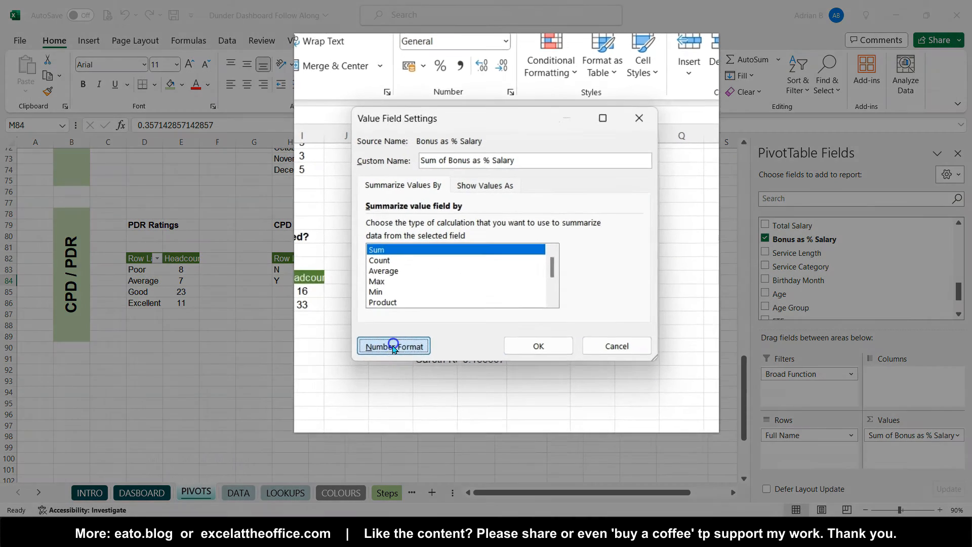
{"action": "left_click", "coordinate": [402, 314]}
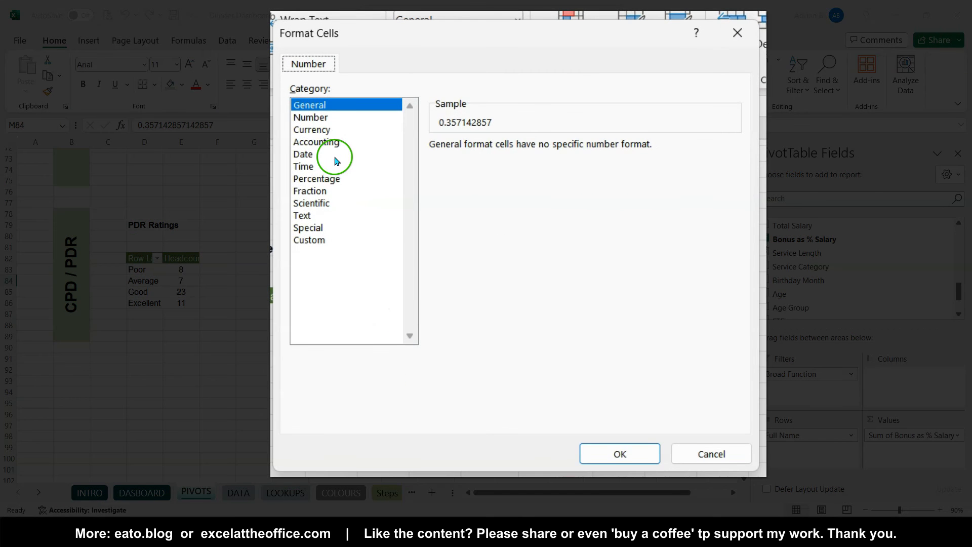
{"action": "left_click", "coordinate": [319, 187]}
{"action": "left_click", "coordinate": [319, 179]}
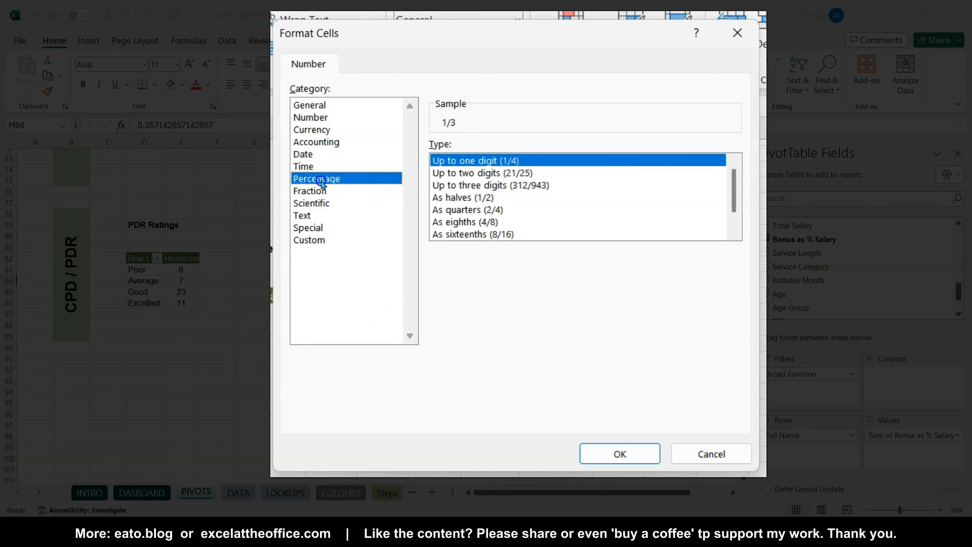
{"action": "left_click", "coordinate": [557, 151]}
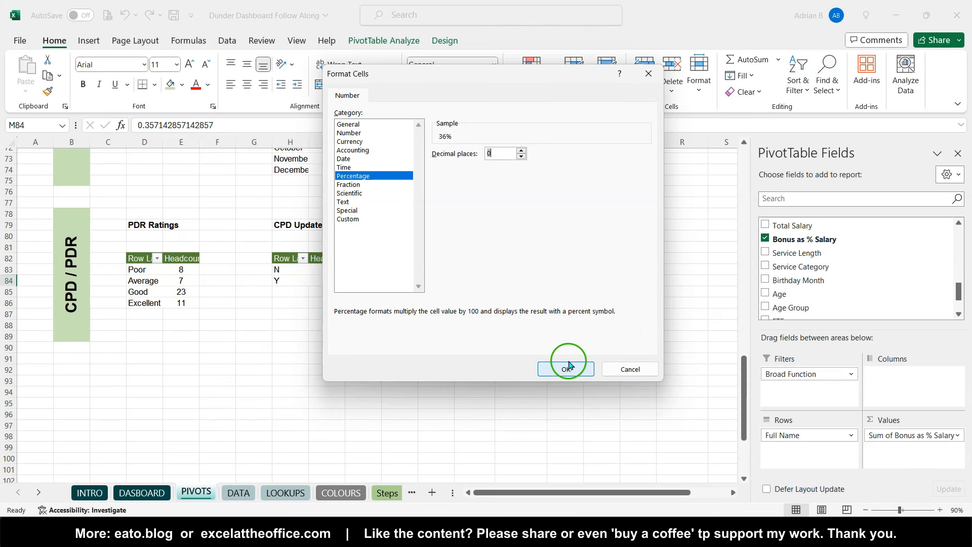
{"action": "left_click", "coordinate": [622, 449]}
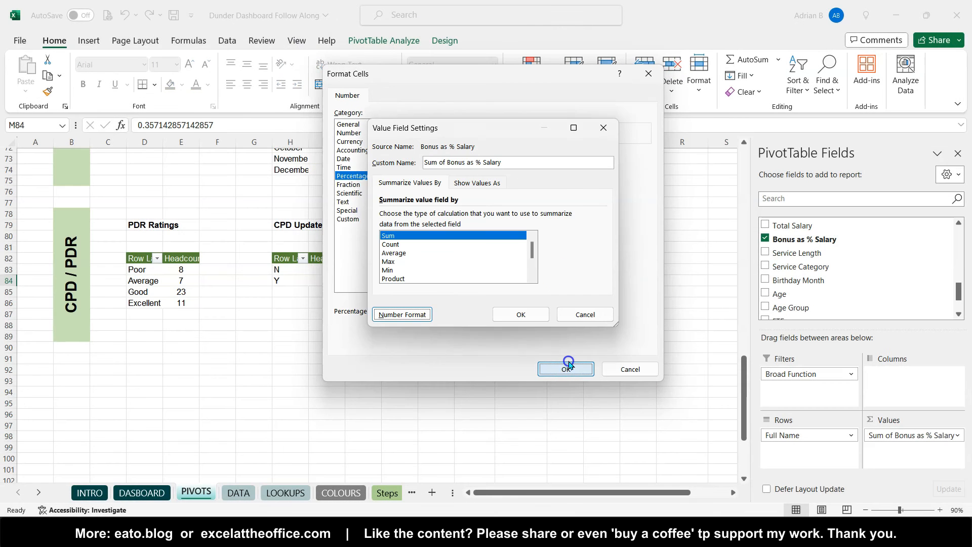
{"action": "left_click", "coordinate": [523, 315]}
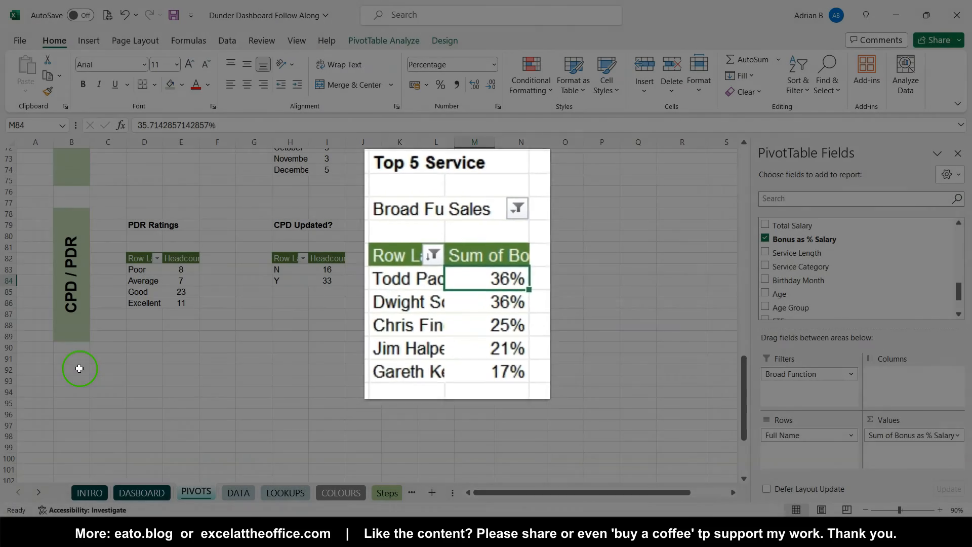
{"action": "left_click", "coordinate": [76, 369]}
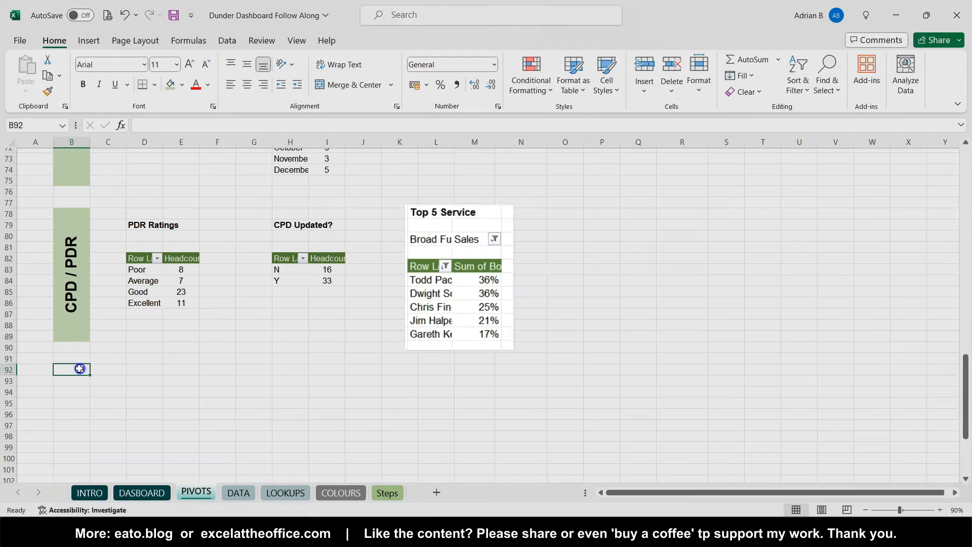
Step: Switch to the Dunder Dashboard and Database workbook and examine the Complaints section of its PIVOTS sheet
{"action": "mouse_move", "coordinate": [223, 534]}
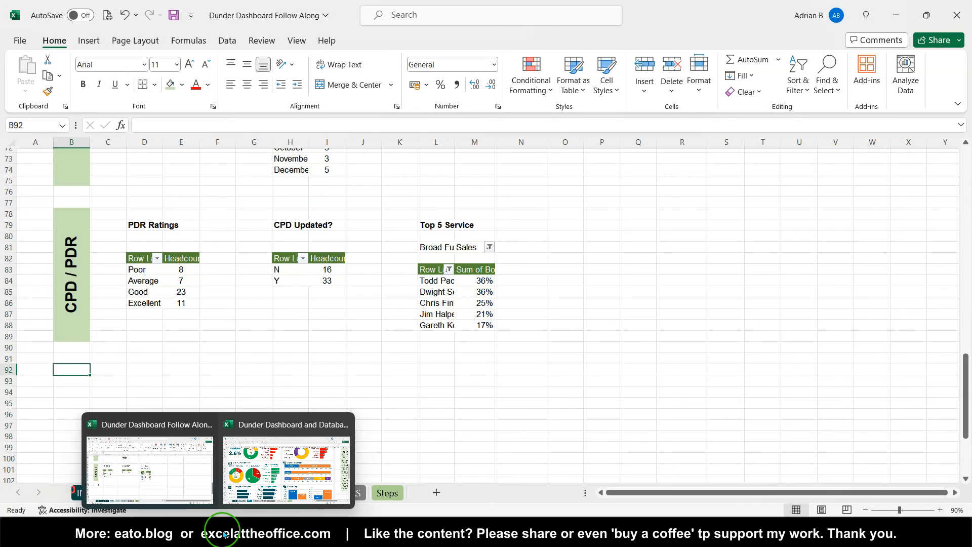
{"action": "left_click", "coordinate": [245, 485]}
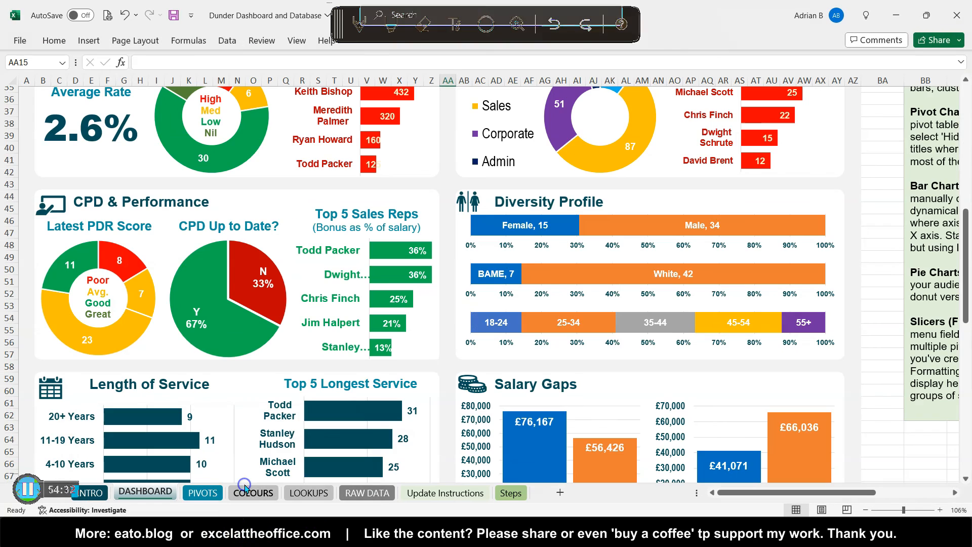
{"action": "left_click", "coordinate": [200, 494]}
{"action": "scroll", "coordinate": [201, 413], "scroll_direction": "down", "scroll_amount": 2}
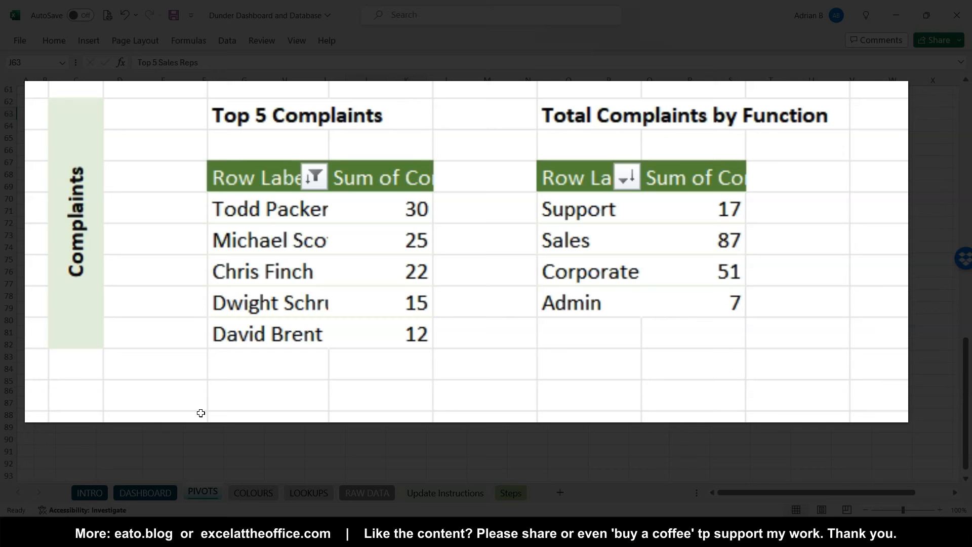
{"action": "left_click", "coordinate": [243, 124]}
{"action": "key", "text": "Down"}
{"action": "key", "text": "Down"}
Step: Show the field list and inspect the row and value fields of the Top 5 Complaints and Total Complaints by Function pivots
{"action": "left_click", "coordinate": [148, 305]}
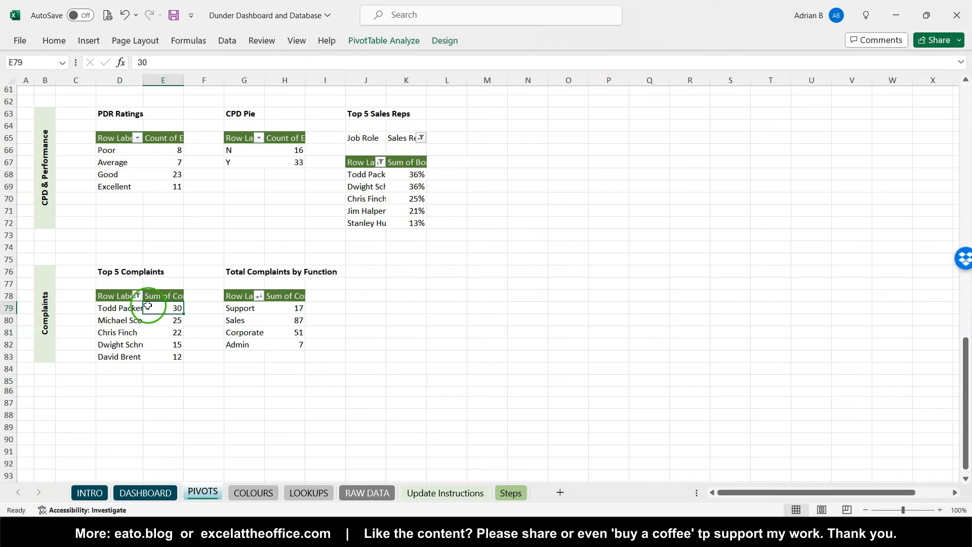
{"action": "right_click", "coordinate": [163, 307]}
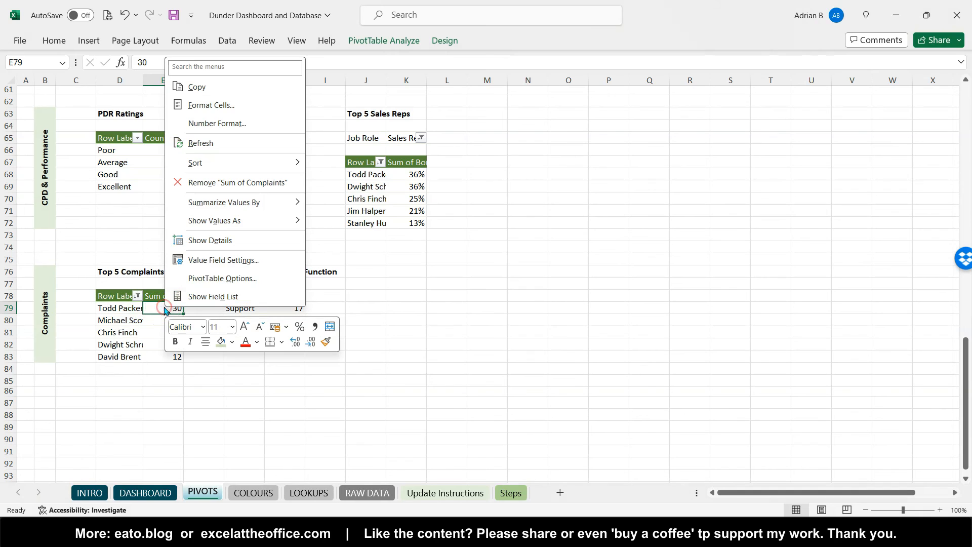
{"action": "left_click", "coordinate": [223, 298]}
{"action": "scroll", "coordinate": [863, 285], "scroll_direction": "down", "scroll_amount": 5}
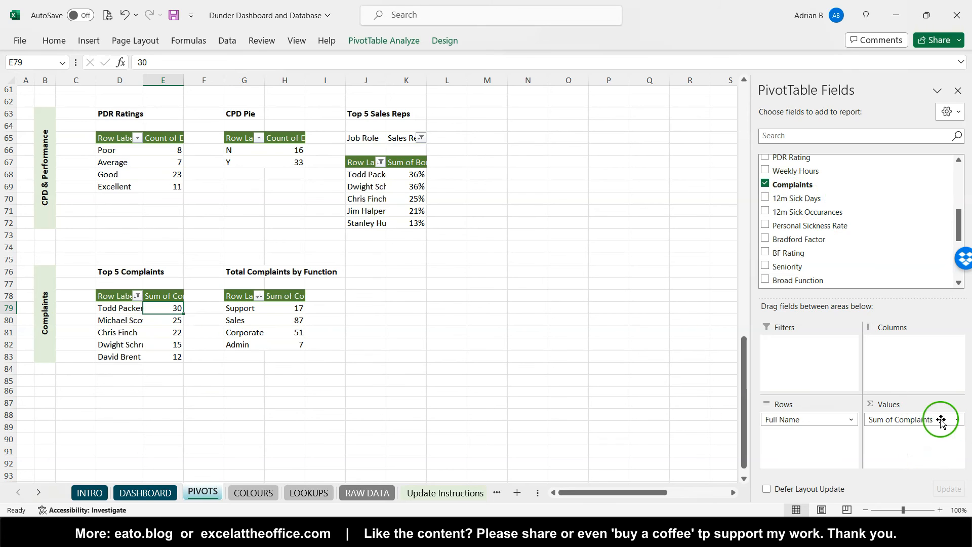
{"action": "left_click", "coordinate": [279, 311]}
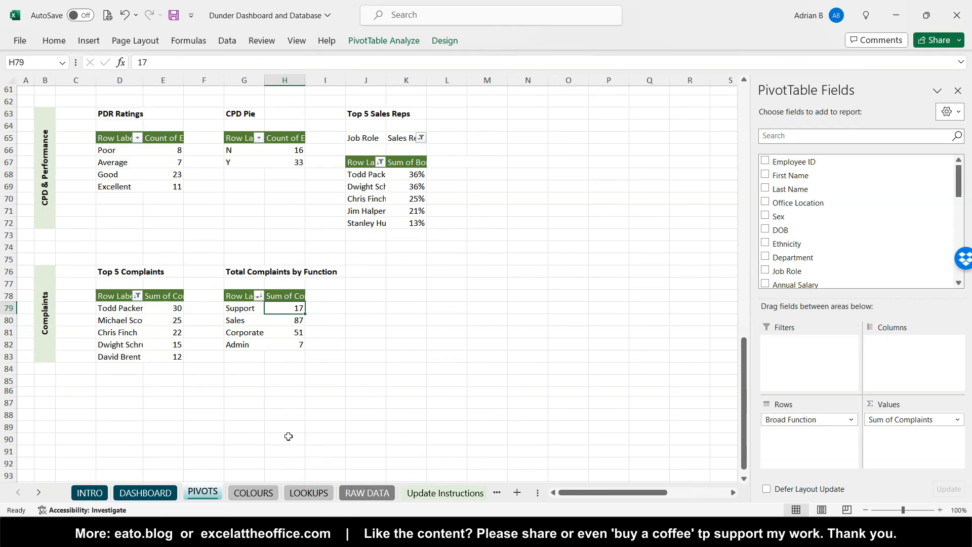
Step: Switch to the Dunder Dashboard Follow Along workbook and review the Complaints section of its PIVOTS sheet
{"action": "left_click", "coordinate": [207, 493]}
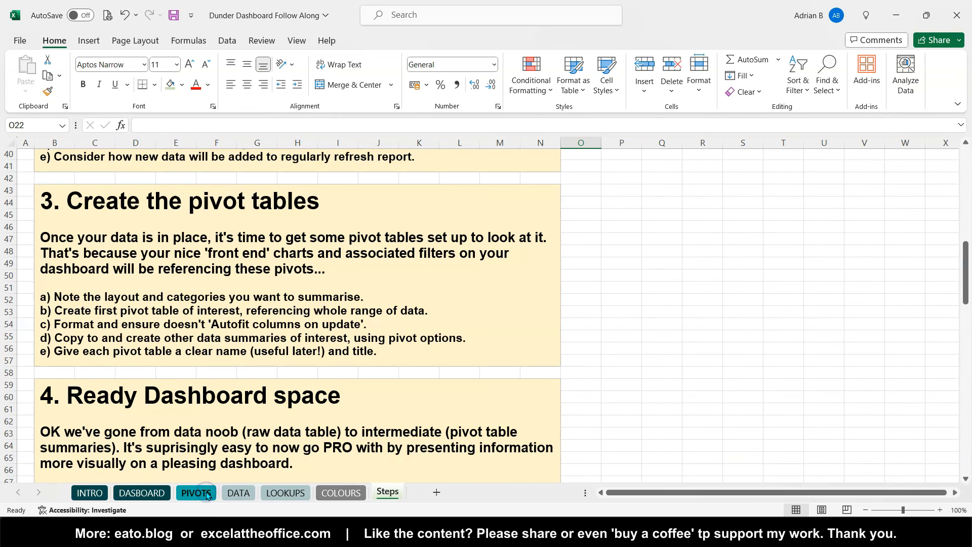
{"action": "left_click", "coordinate": [208, 494]}
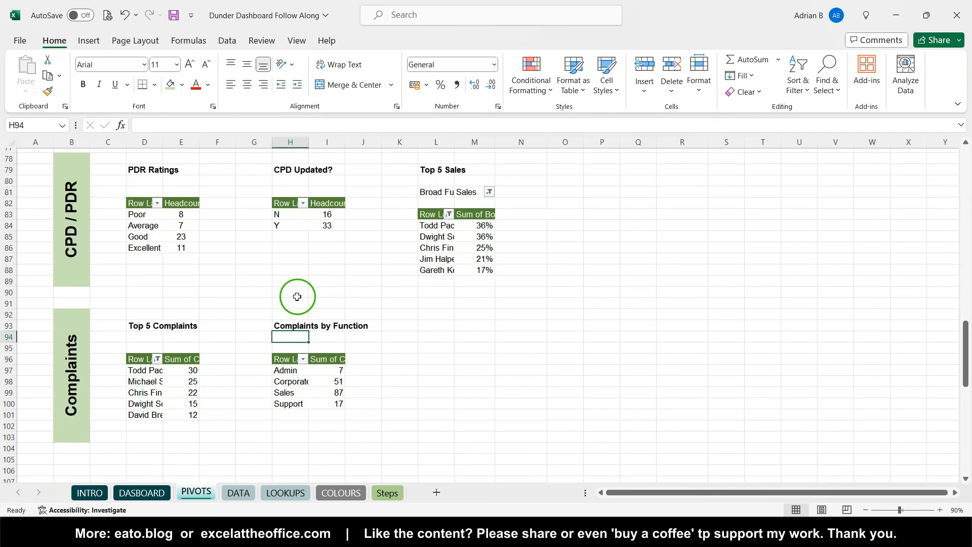
{"action": "left_click", "coordinate": [286, 323]}
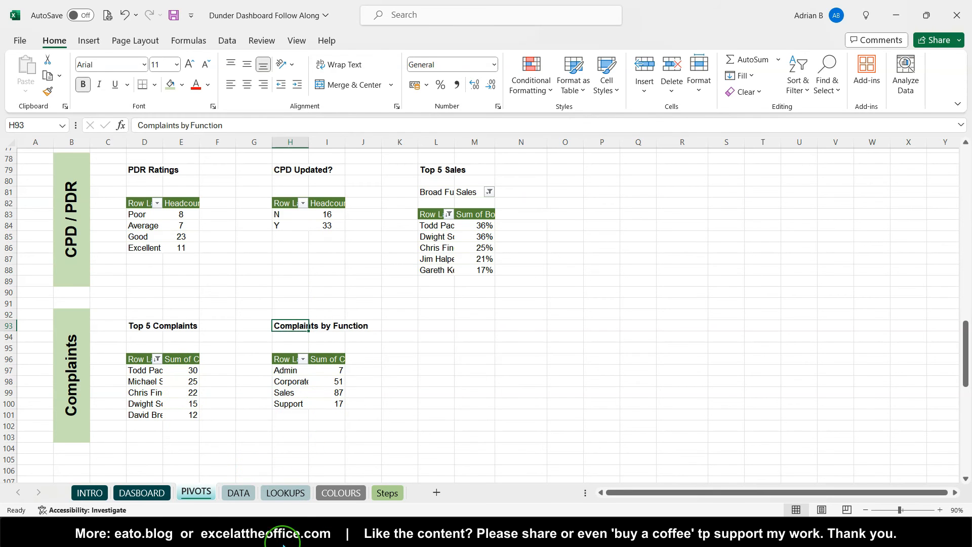
Step: Switch to the Dunder Dashboard and Database workbook and examine the chart sections of its DASHBOARD sheet, including Complaints
{"action": "mouse_move", "coordinate": [217, 529]}
{"action": "left_click", "coordinate": [267, 479]}
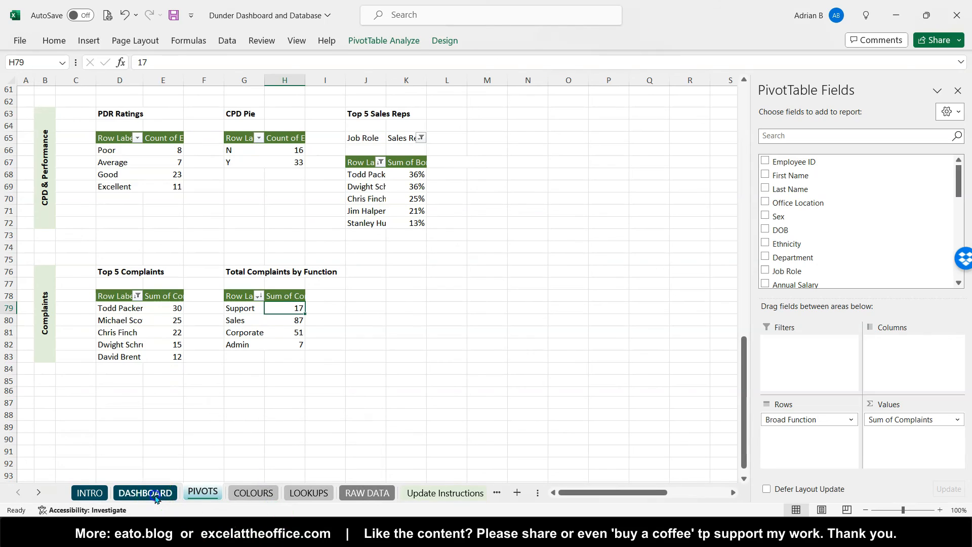
{"action": "left_click", "coordinate": [145, 491]}
{"action": "scroll", "coordinate": [226, 390], "scroll_direction": "down", "scroll_amount": 7}
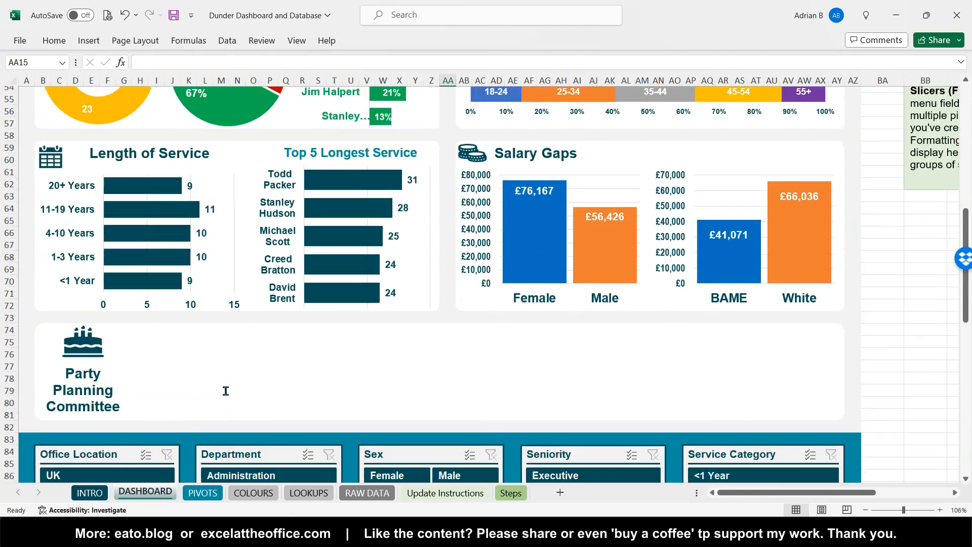
{"action": "scroll", "coordinate": [225, 391], "scroll_direction": "up", "scroll_amount": 15}
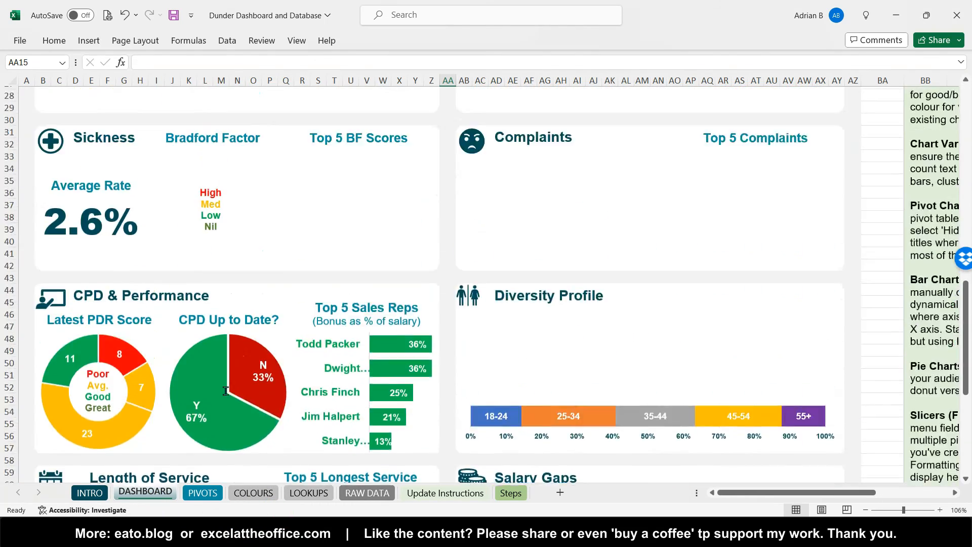
{"action": "scroll", "coordinate": [638, 347], "scroll_direction": "down", "scroll_amount": 2}
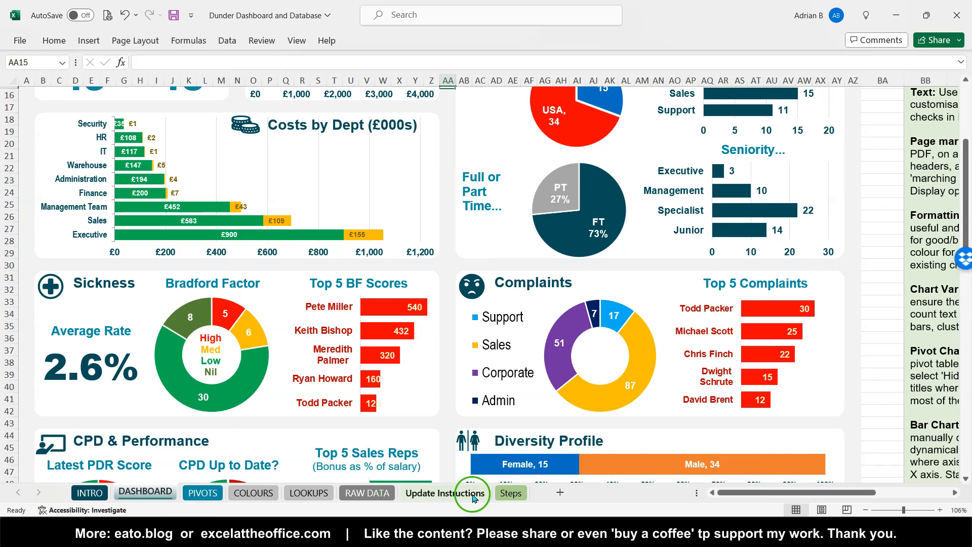
Step: Open the Steps sheet and read the sections on creating the pivot tables and readying the dashboard space
{"action": "left_click", "coordinate": [505, 491]}
{"action": "scroll", "coordinate": [342, 330], "scroll_direction": "up", "scroll_amount": 3}
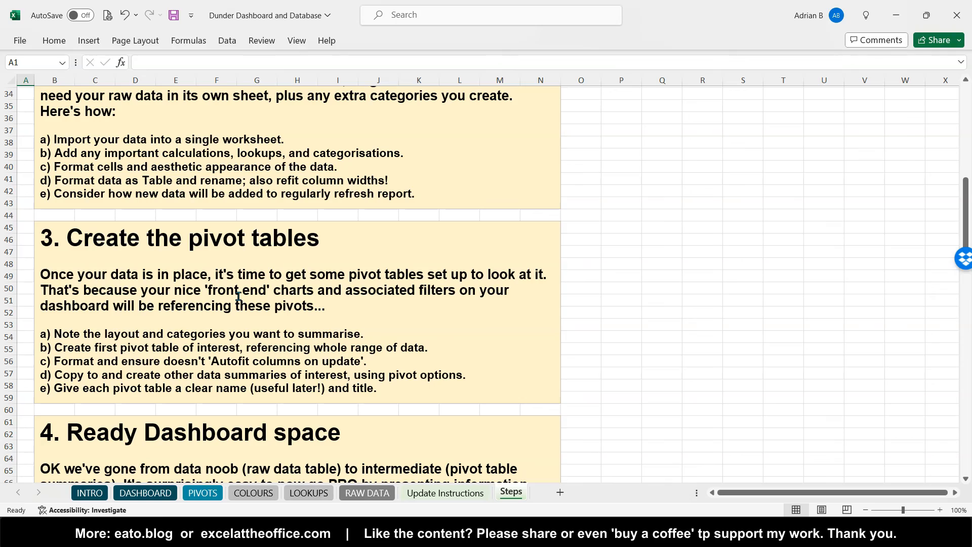
{"action": "scroll", "coordinate": [238, 297], "scroll_direction": "down", "scroll_amount": 9}
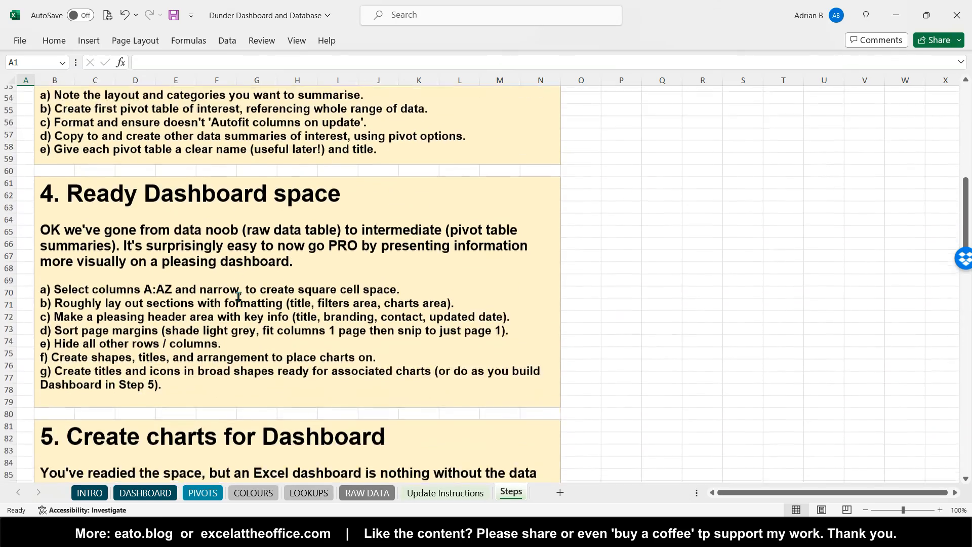
{"action": "scroll", "coordinate": [239, 296], "scroll_direction": "up", "scroll_amount": 8}
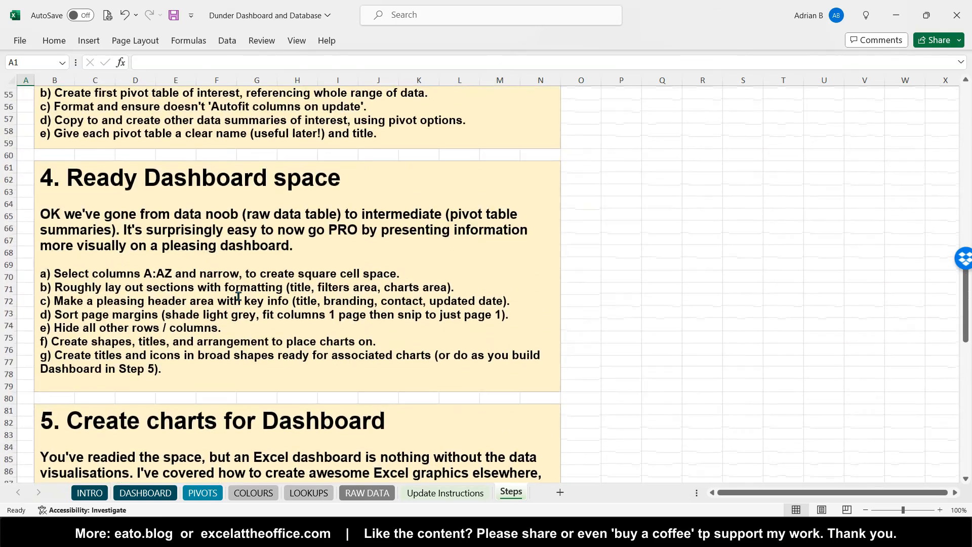